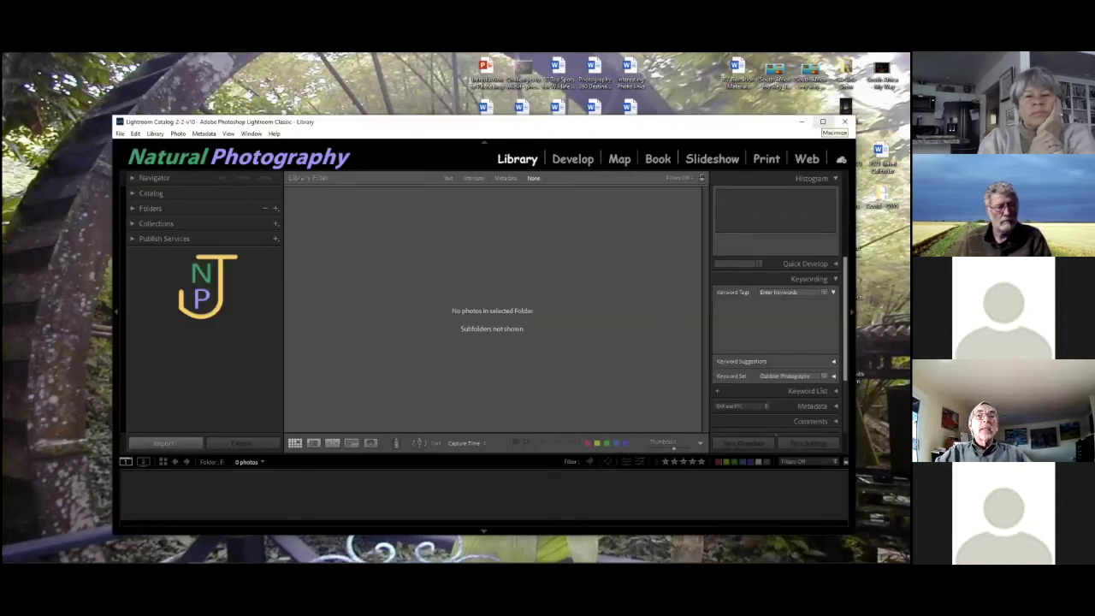
# - Maximize the window, show the Catalog and Folders lists, and expand drive F: down to the subfolders of Pictures
pyautogui.click(821, 121)
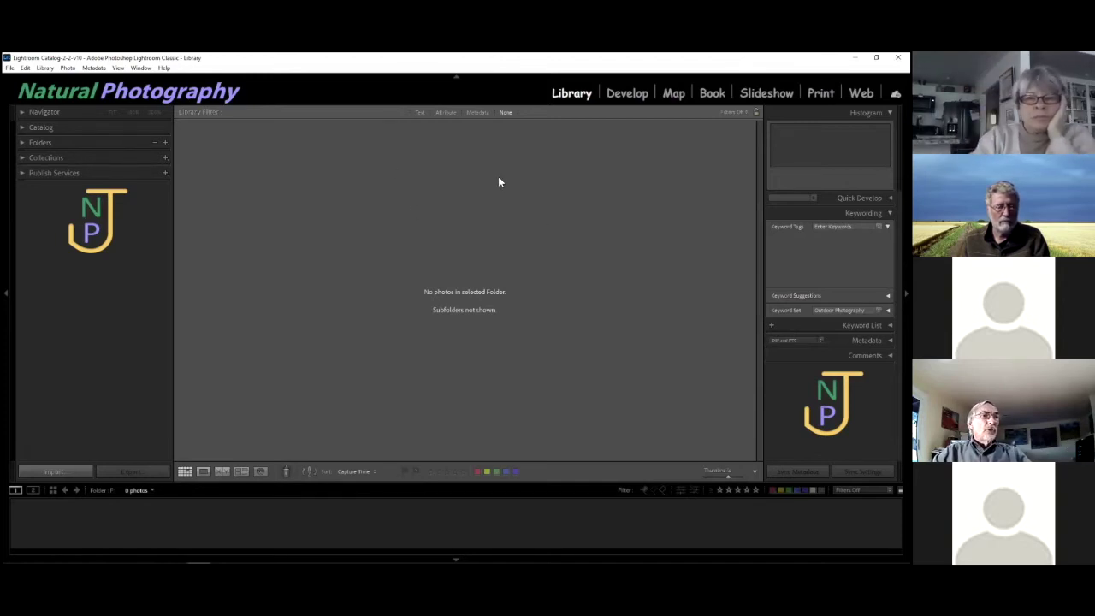
pyautogui.click(22, 128)
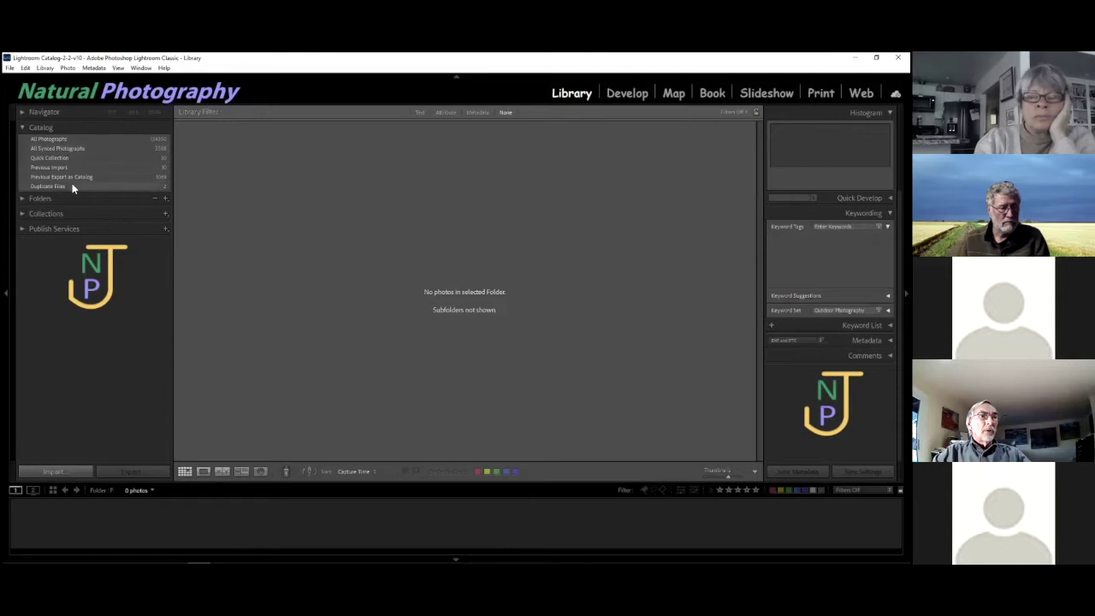
pyautogui.click(22, 198)
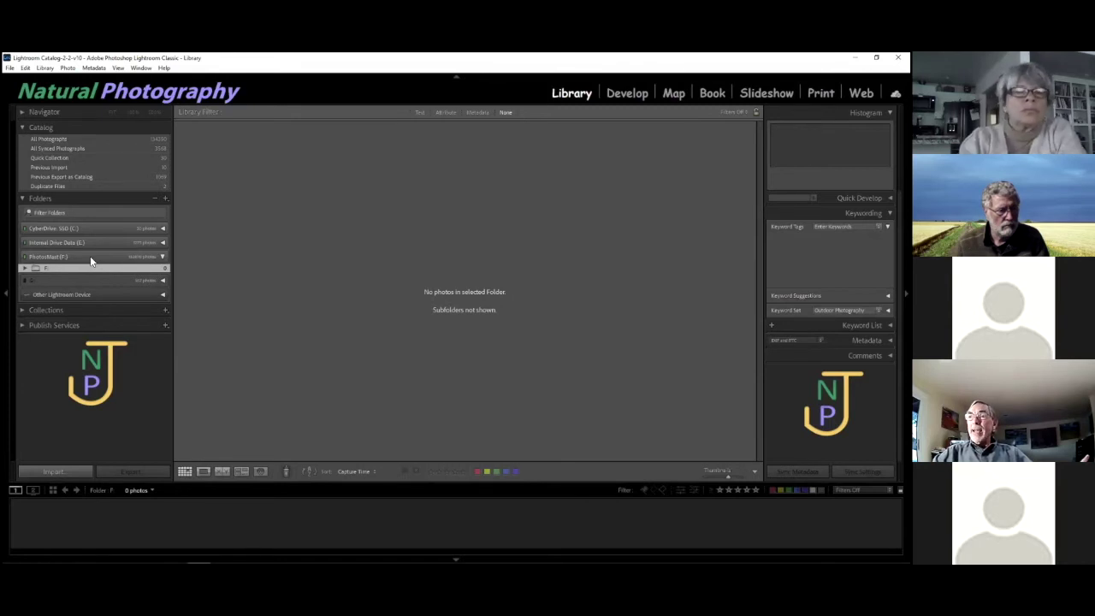
pyautogui.click(25, 268)
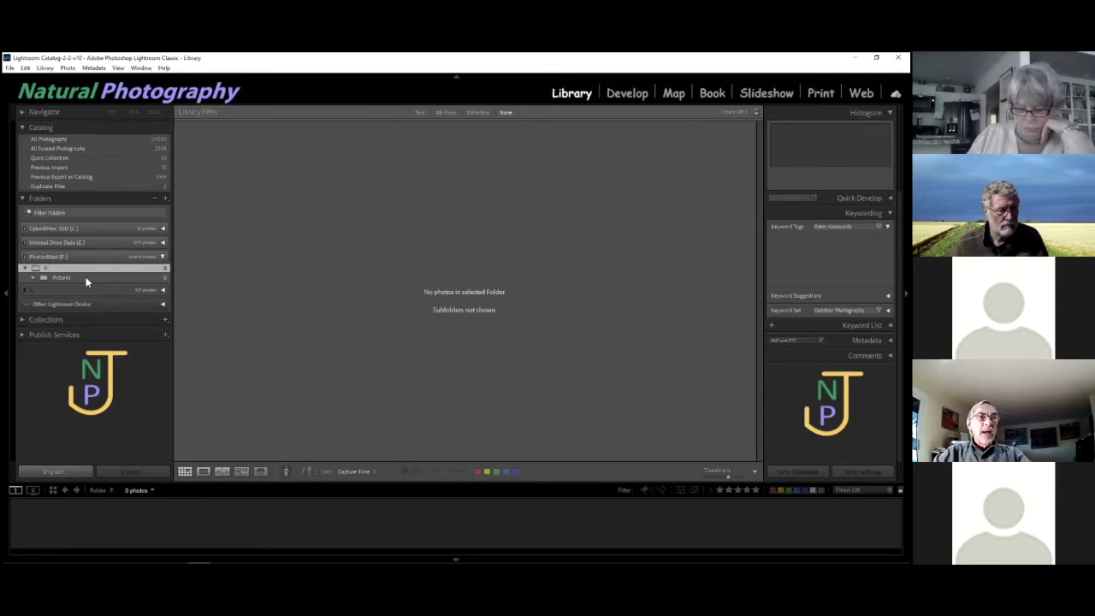
pyautogui.click(32, 279)
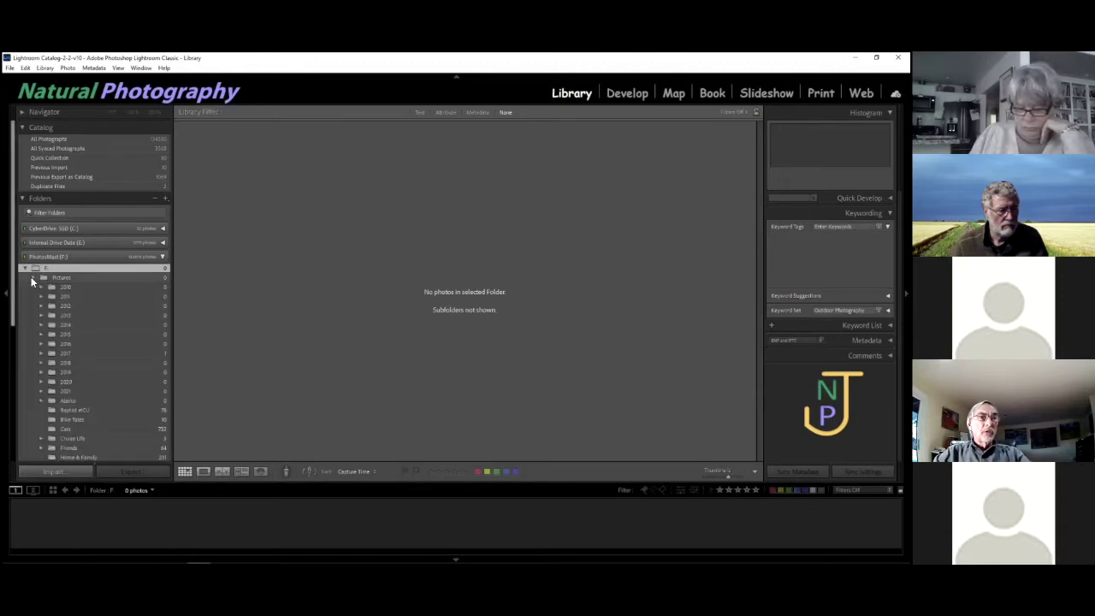
# - Look through the year and topic folders inside Pictures and expand the 2011 folder to list its location subfolders
pyautogui.scroll(-3, 119, 325)
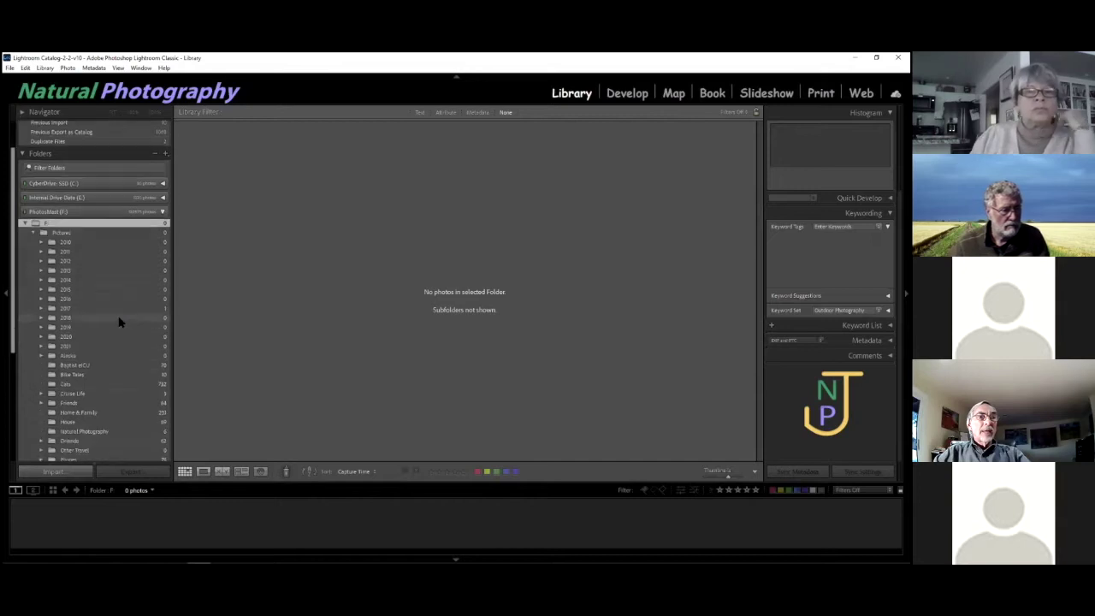
pyautogui.scroll(2, 109, 367)
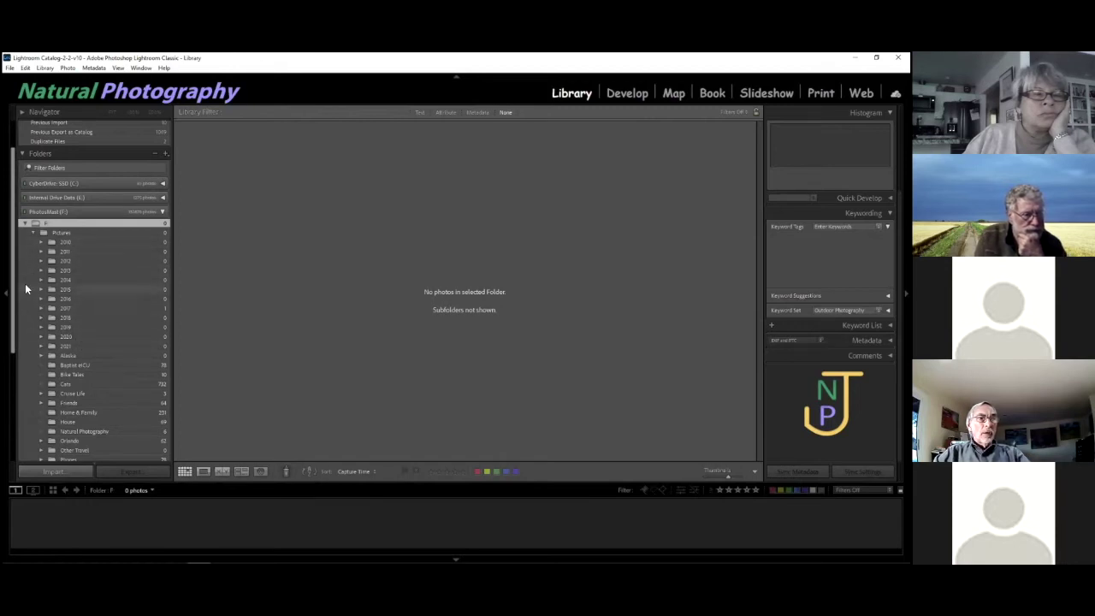
pyautogui.scroll(-2, 101, 377)
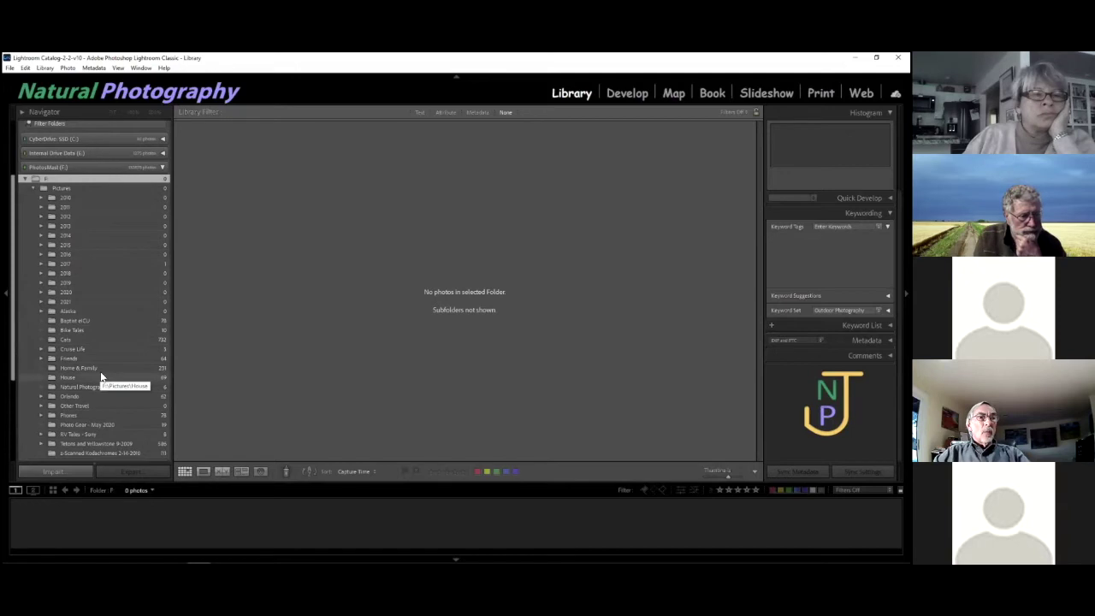
pyautogui.scroll(-2, 101, 376)
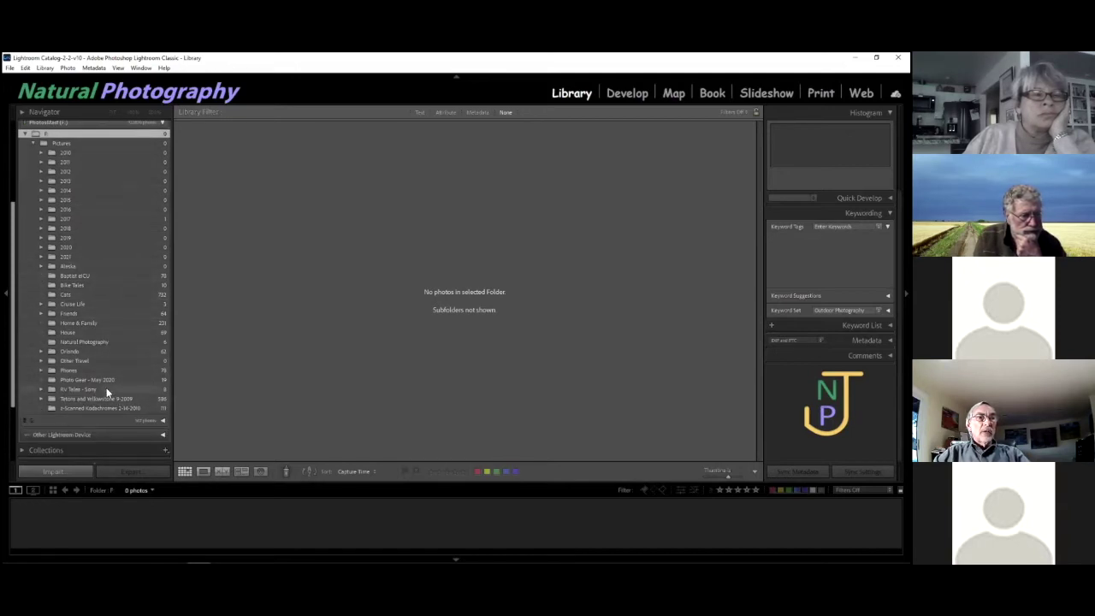
pyautogui.scroll(4, 124, 366)
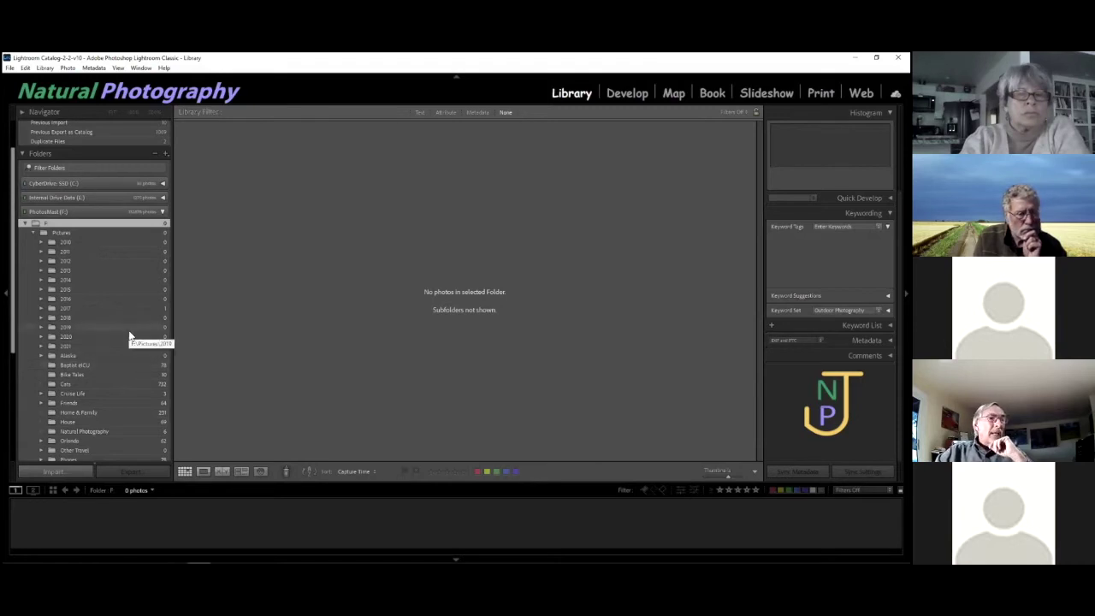
pyautogui.click(40, 250)
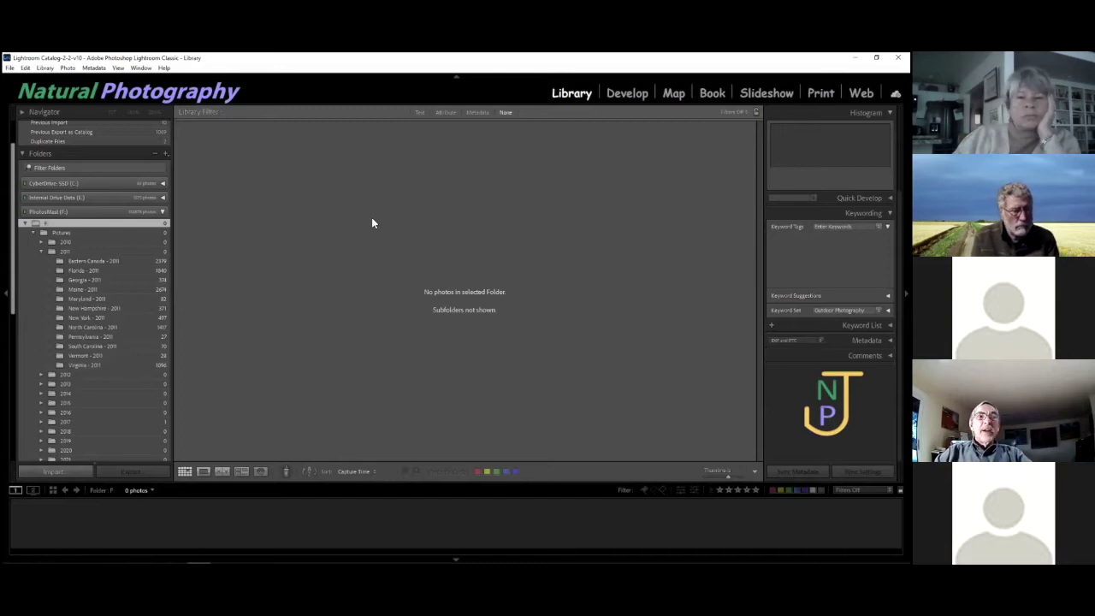
# - Switch to the Map module and examine the eastern United States coast from Florida up to Maine
pyautogui.click(674, 95)
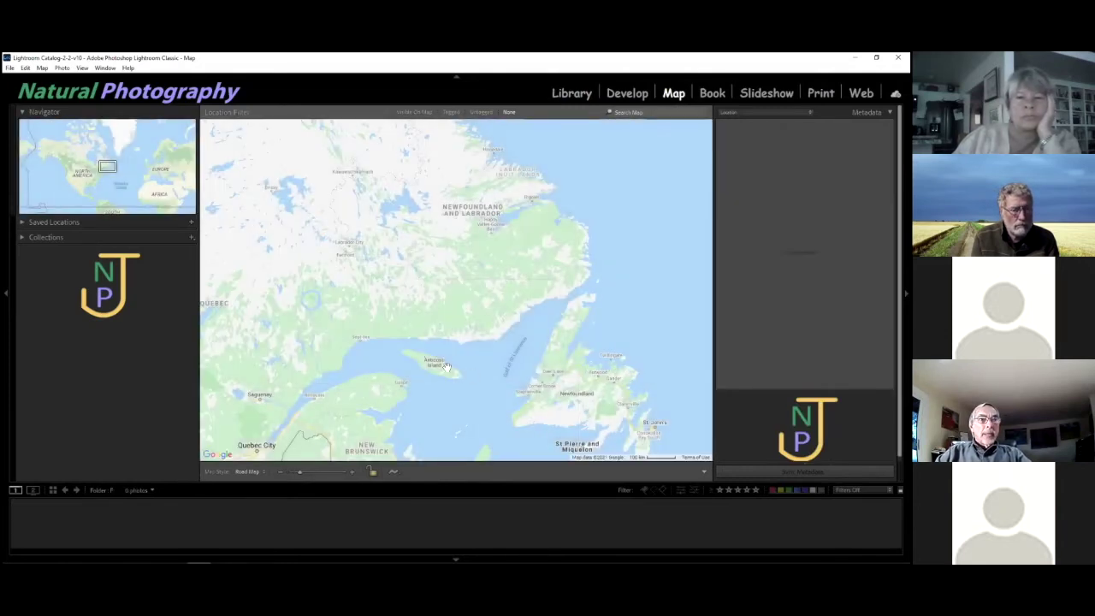
pyautogui.scroll(-1, 392, 351)
pyautogui.scroll(-3, 392, 351)
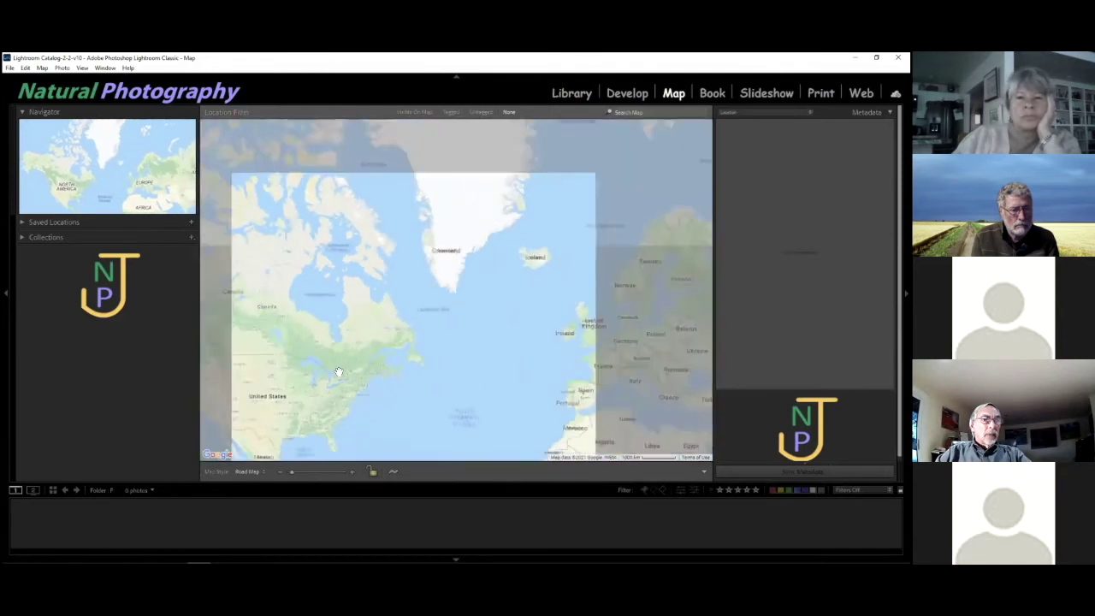
pyautogui.scroll(2, 459, 290)
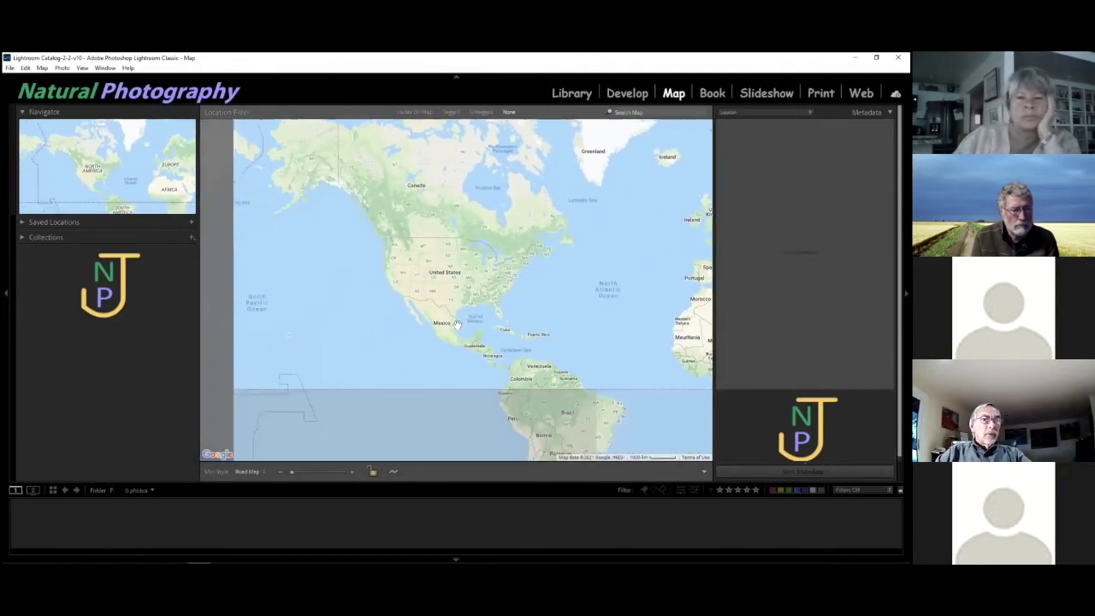
pyautogui.scroll(2, 458, 325)
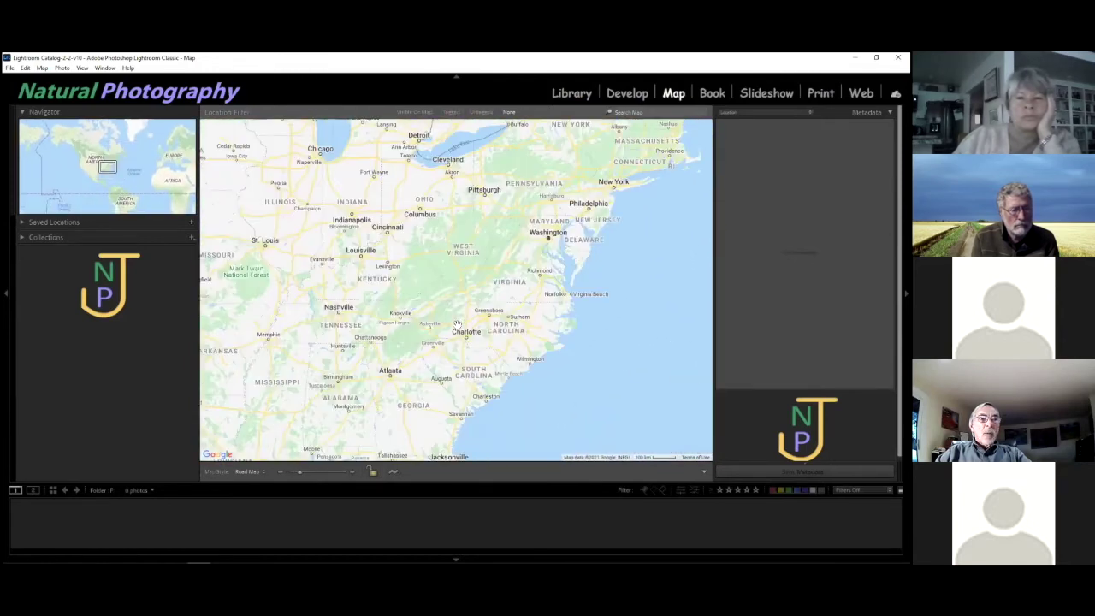
pyautogui.moveTo(454, 324); pyautogui.dragTo(480, 162)
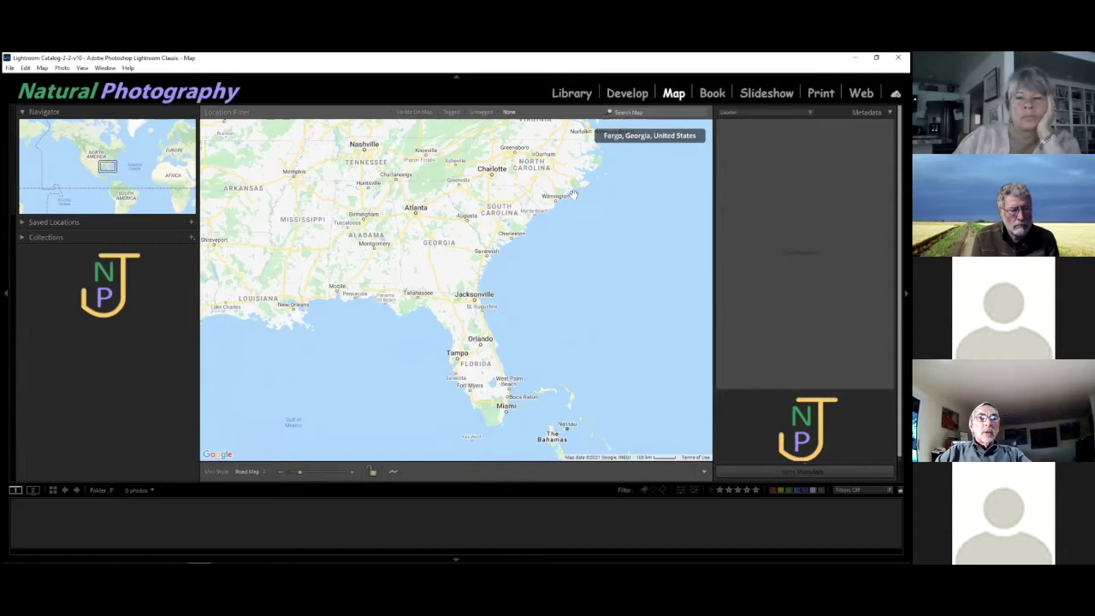
pyautogui.moveTo(573, 196); pyautogui.dragTo(499, 315)
pyautogui.moveTo(521, 222); pyautogui.dragTo(498, 333)
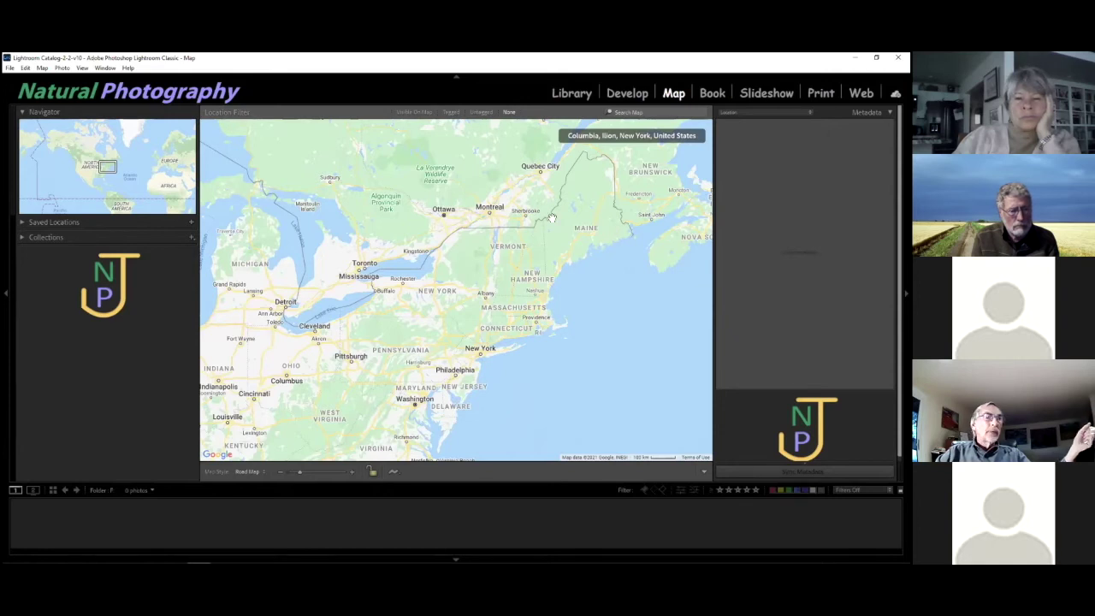
# - Return to the Library module and select the 2011 folder, leaving its location subfolders expanded
pyautogui.click(571, 93)
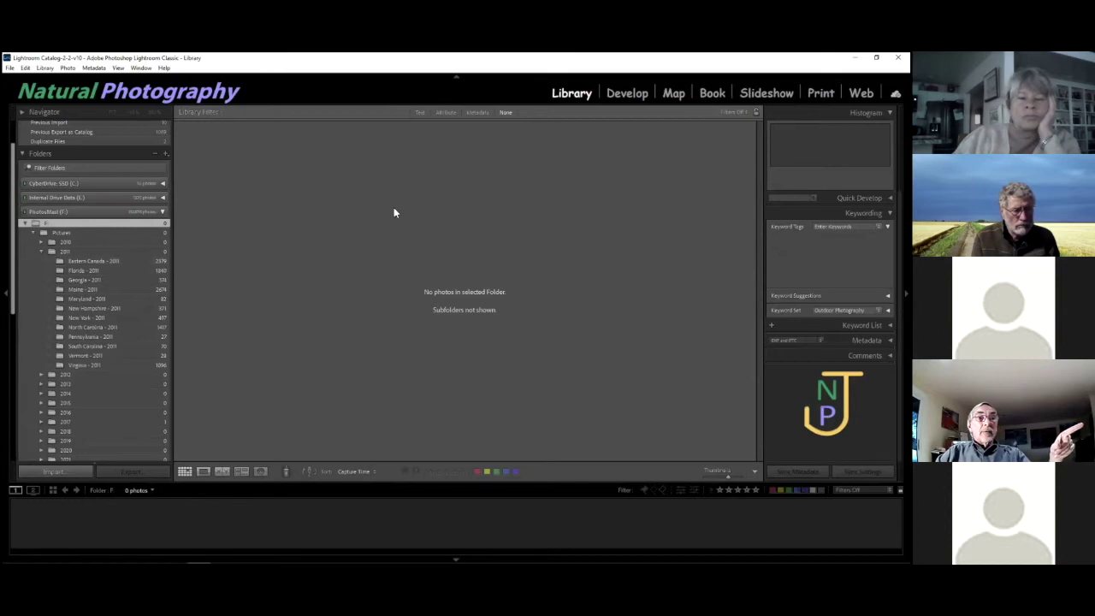
pyautogui.click(64, 252)
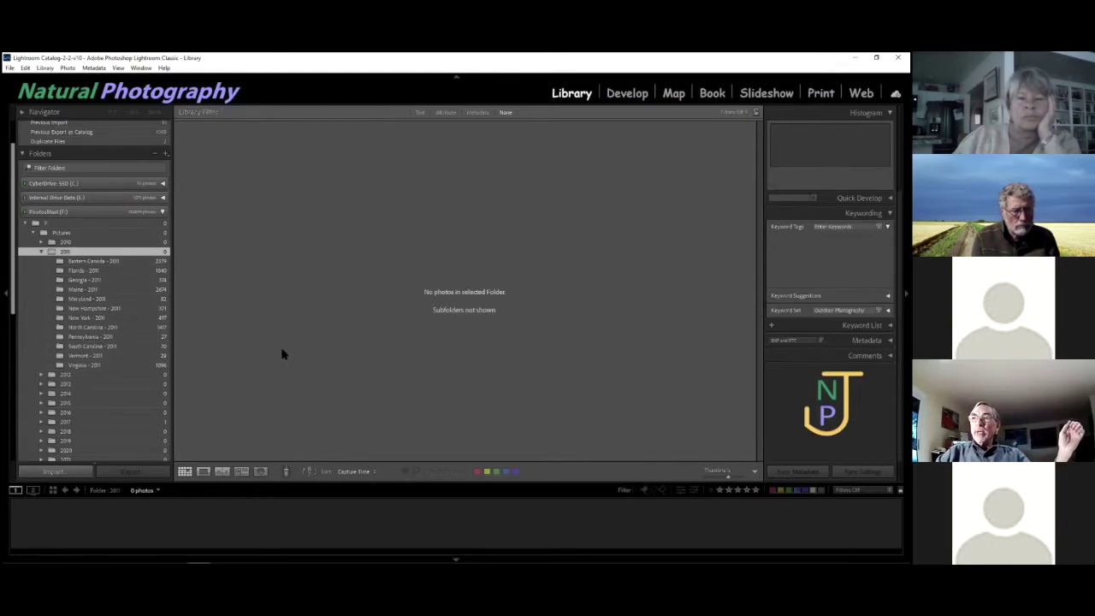
pyautogui.click(41, 252)
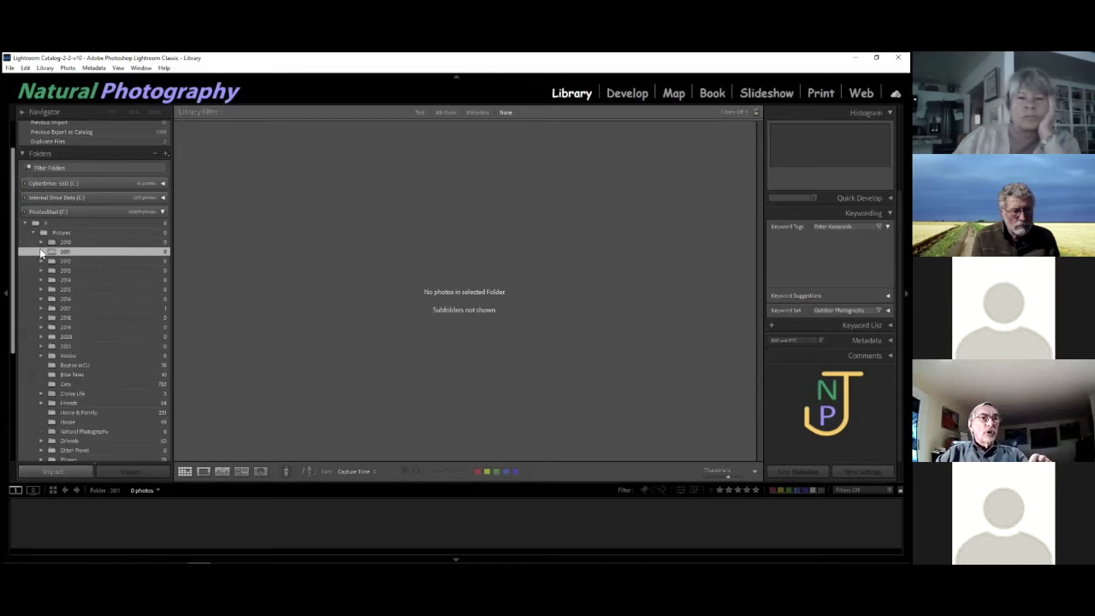
pyautogui.click(39, 252)
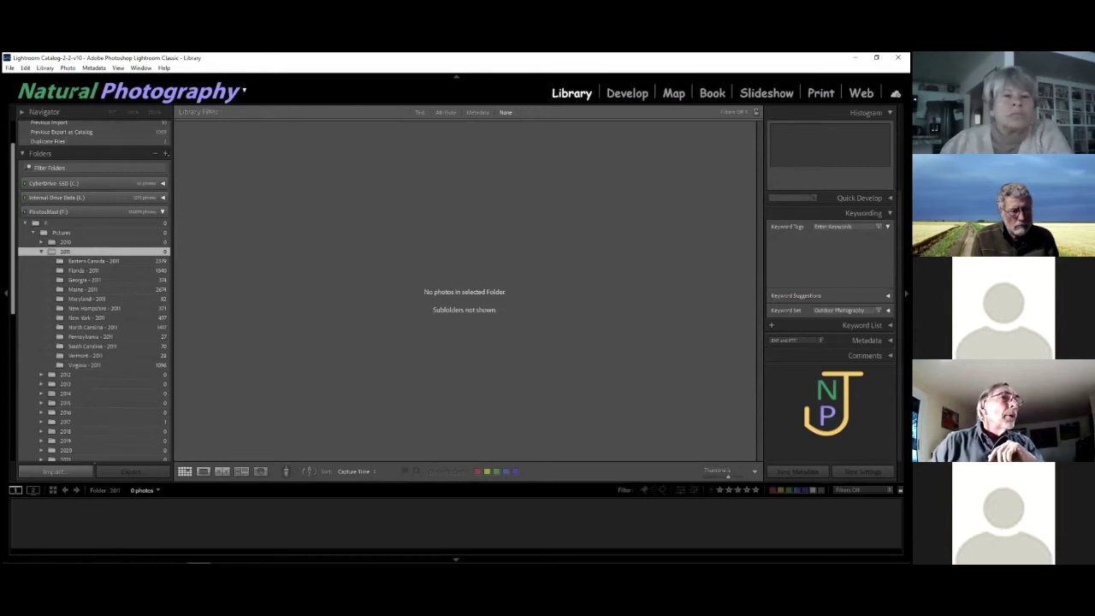
# - Turn on Show Photos in Subfolders for the Library and view the 2011 folder both collapsed and expanded
pyautogui.click(44, 68)
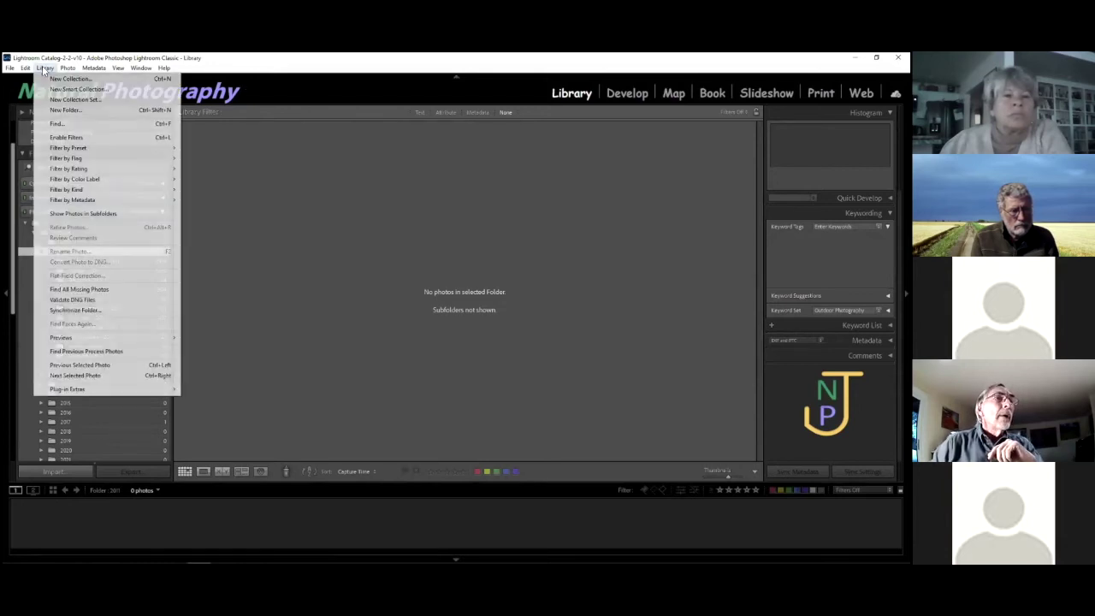
pyautogui.click(71, 214)
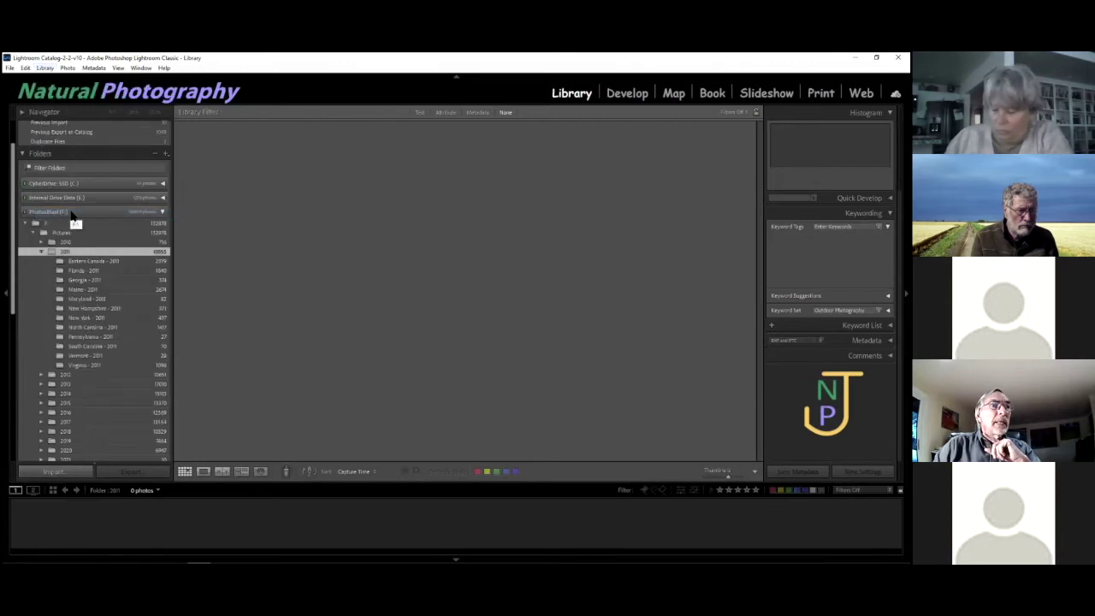
pyautogui.click(41, 251)
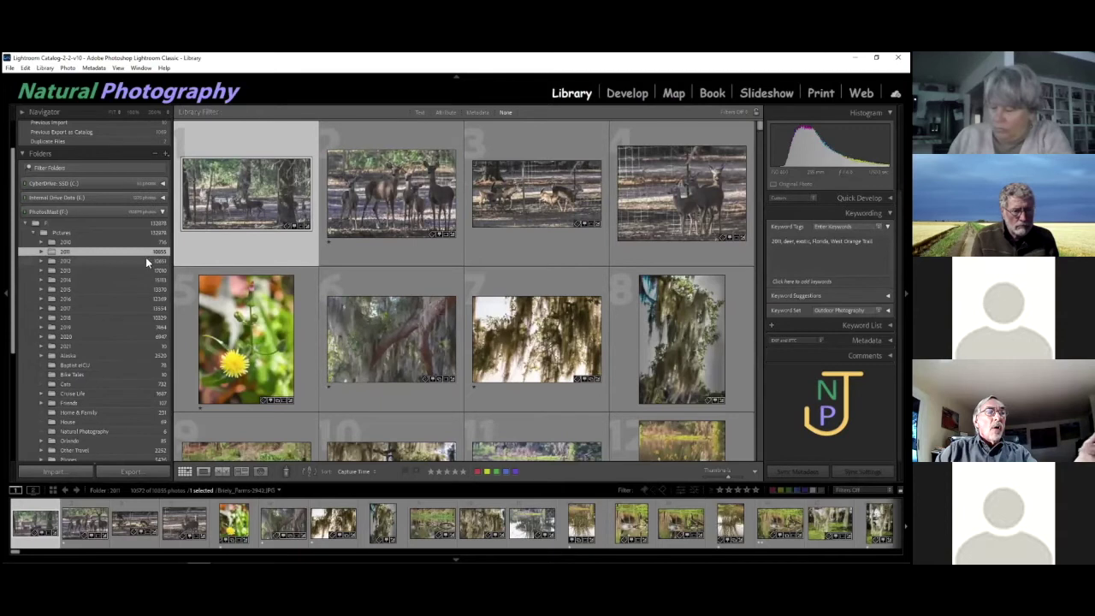
pyautogui.click(41, 251)
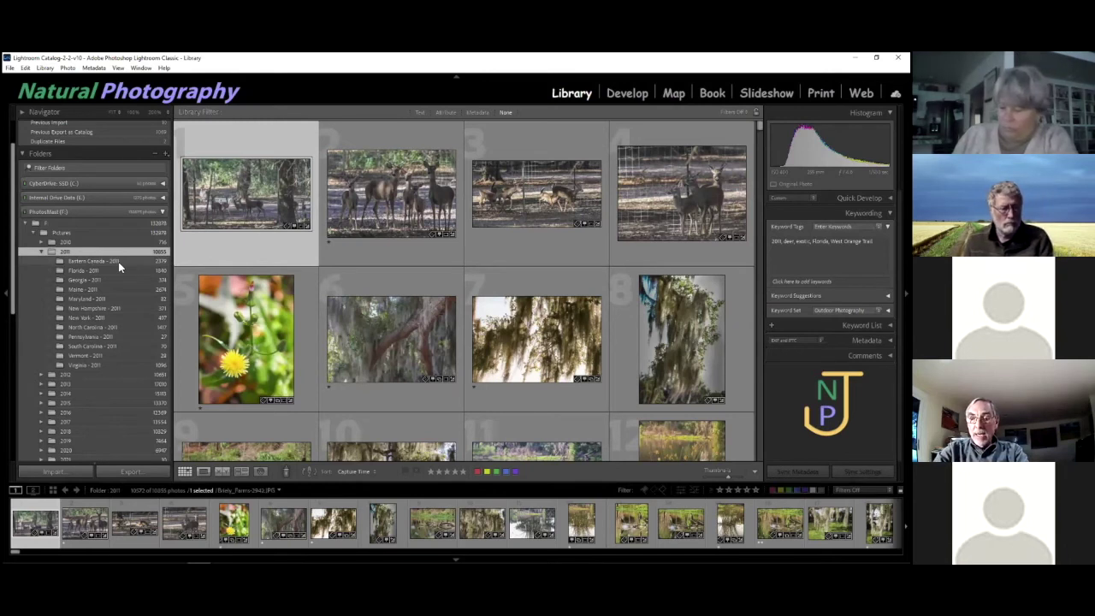
# - Select all photos in the 2011 folder and display their locations in the Map module around Florida
pyautogui.hotkey('ctrl', 'a')
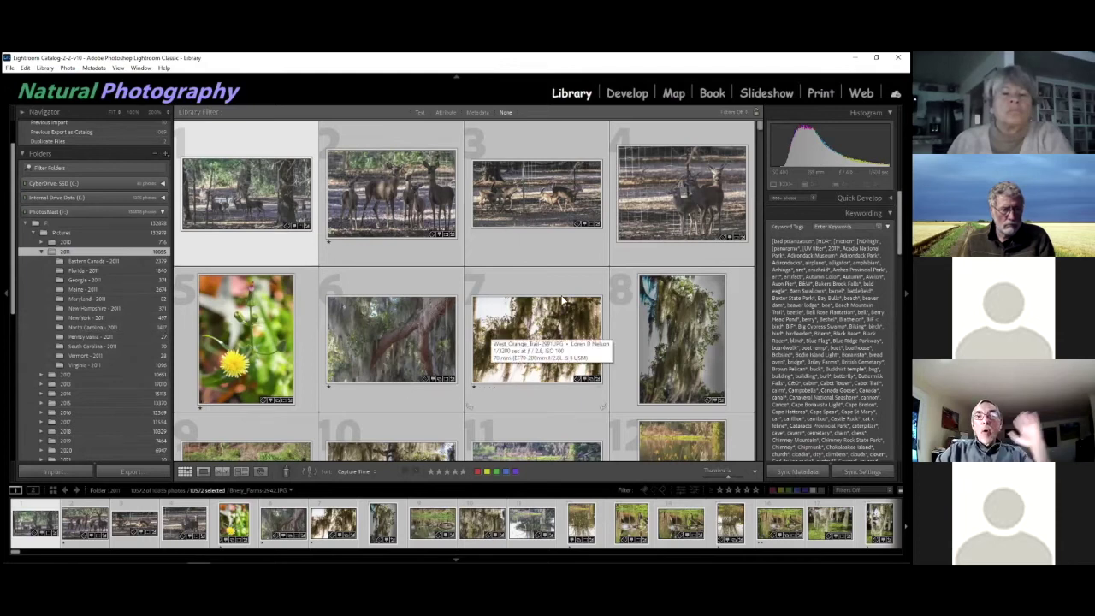
pyautogui.click(676, 94)
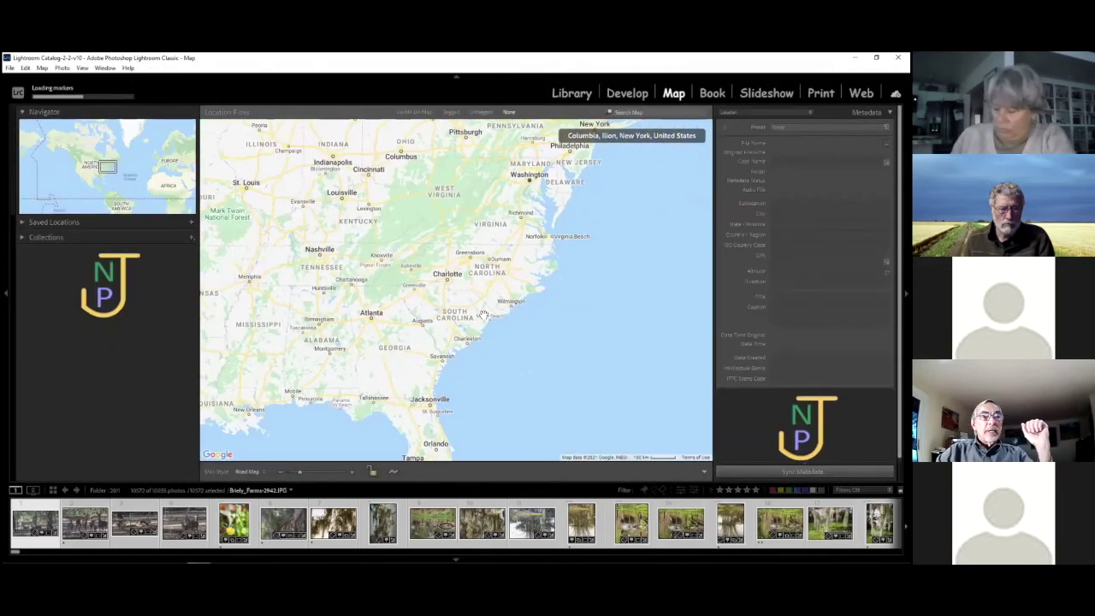
pyautogui.moveTo(443, 381); pyautogui.dragTo(453, 277)
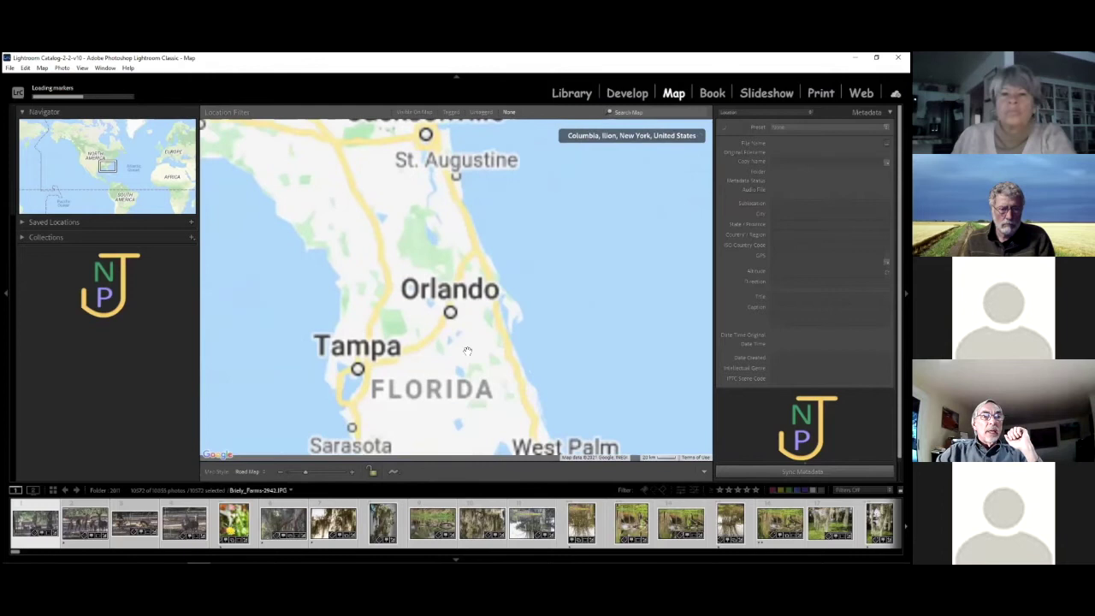
pyautogui.scroll(-3, 453, 278)
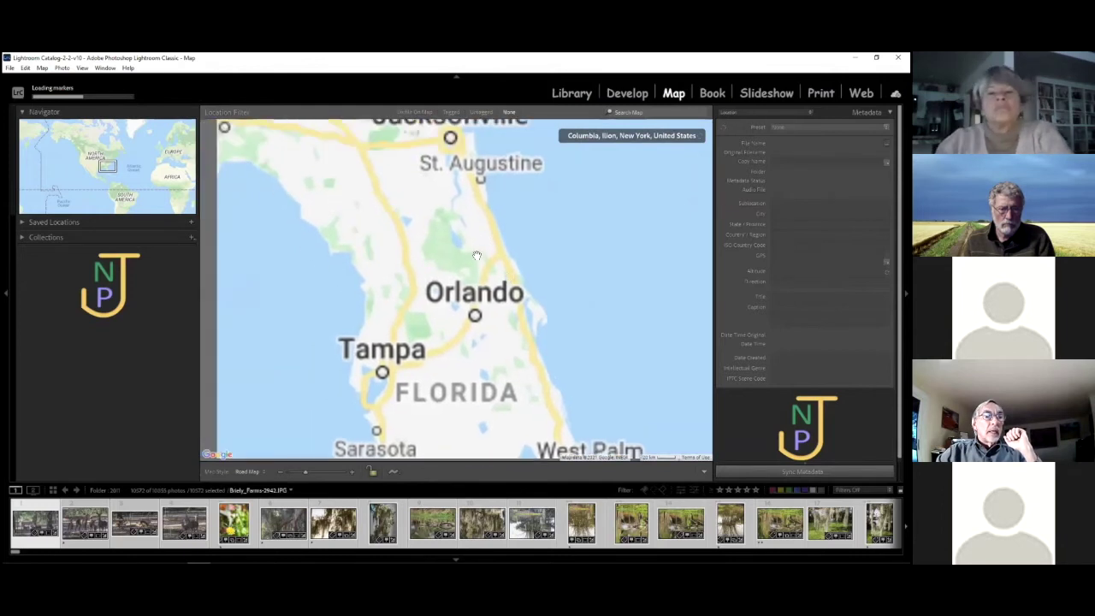
pyautogui.scroll(-2, 454, 283)
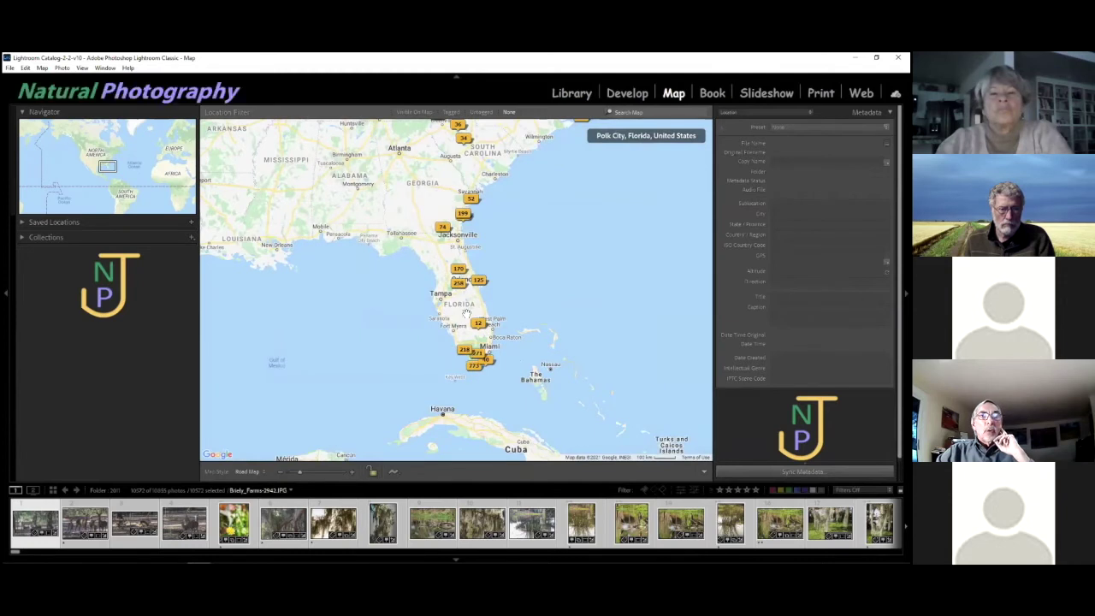
# - Follow the 2011 photo markers on the map northward from Florida along the East Coast to Maine and eastern Canada
pyautogui.moveTo(470, 298); pyautogui.dragTo(479, 352)
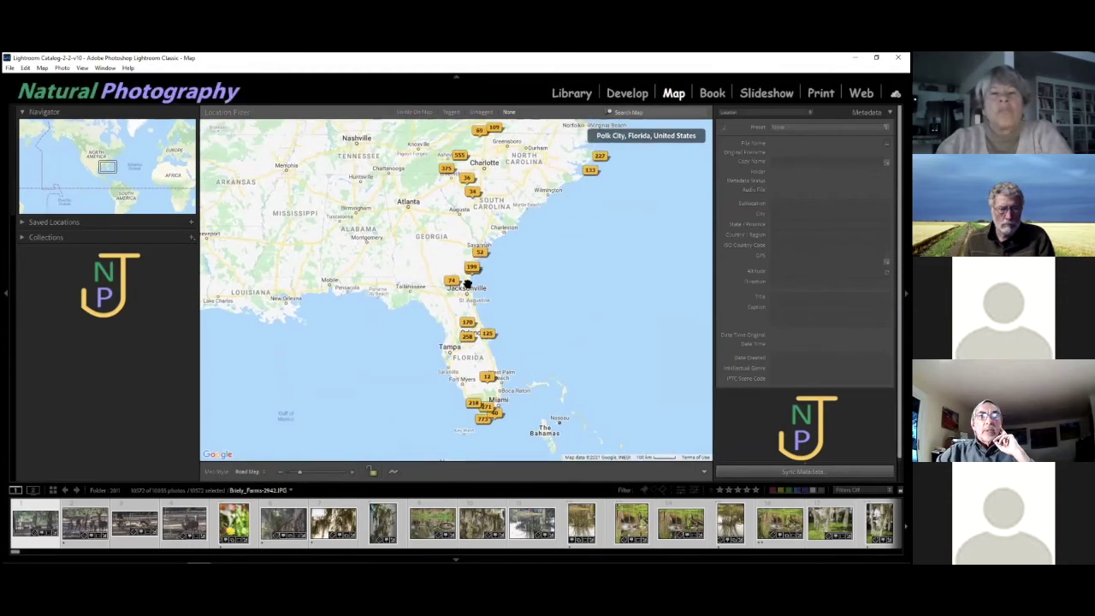
pyautogui.moveTo(481, 268); pyautogui.dragTo(466, 329)
pyautogui.moveTo(436, 221); pyautogui.dragTo(426, 246)
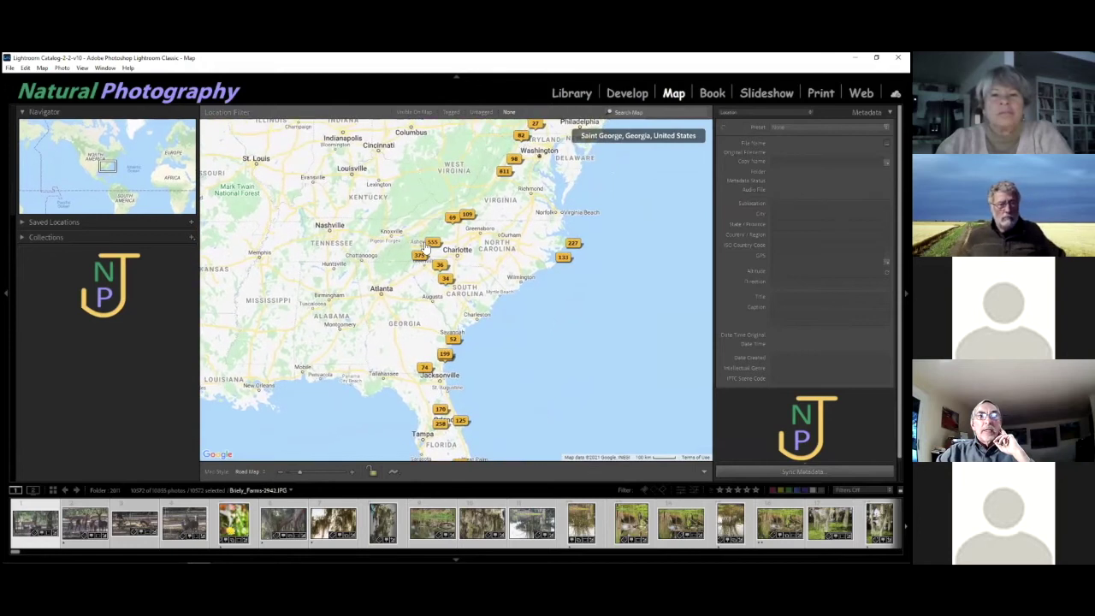
pyautogui.moveTo(498, 255); pyautogui.dragTo(492, 295)
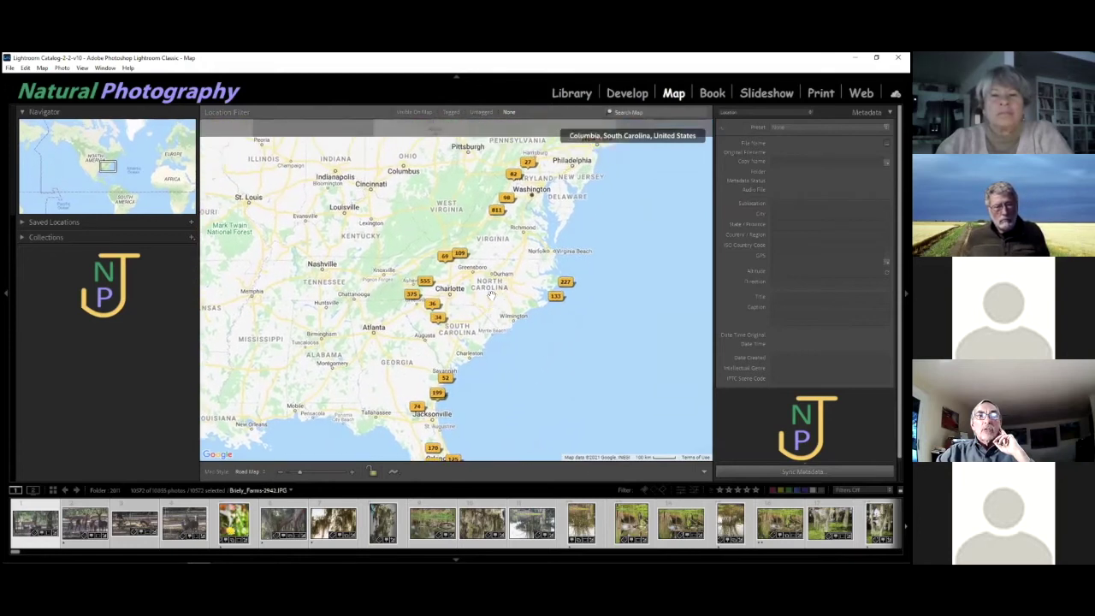
pyautogui.moveTo(536, 199); pyautogui.dragTo(506, 330)
pyautogui.moveTo(521, 254); pyautogui.dragTo(471, 329)
pyautogui.moveTo(544, 296); pyautogui.dragTo(512, 294)
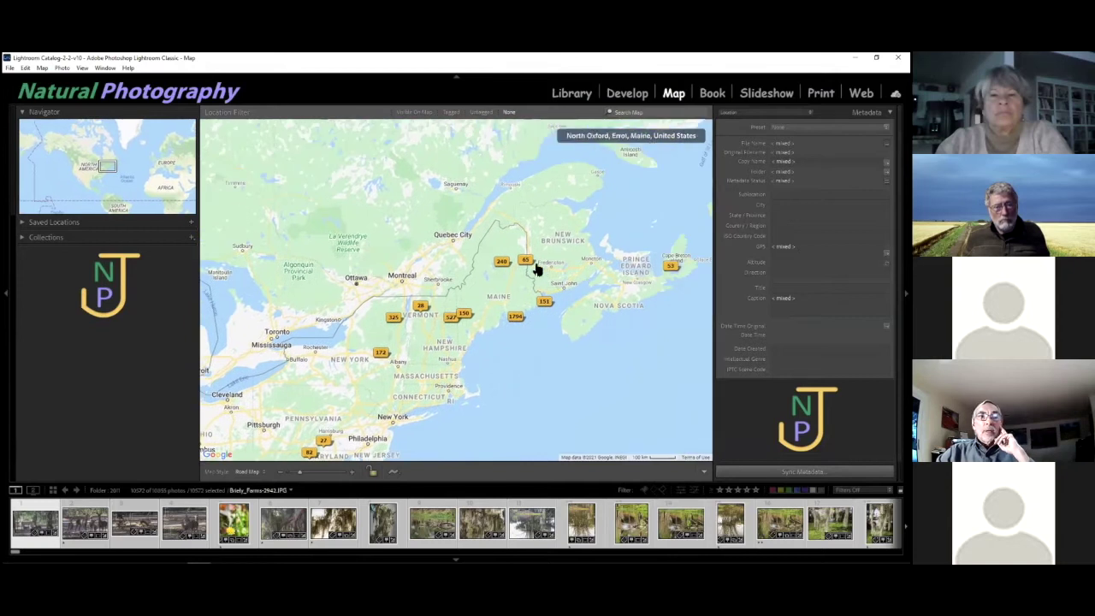
pyautogui.moveTo(644, 293); pyautogui.dragTo(542, 332)
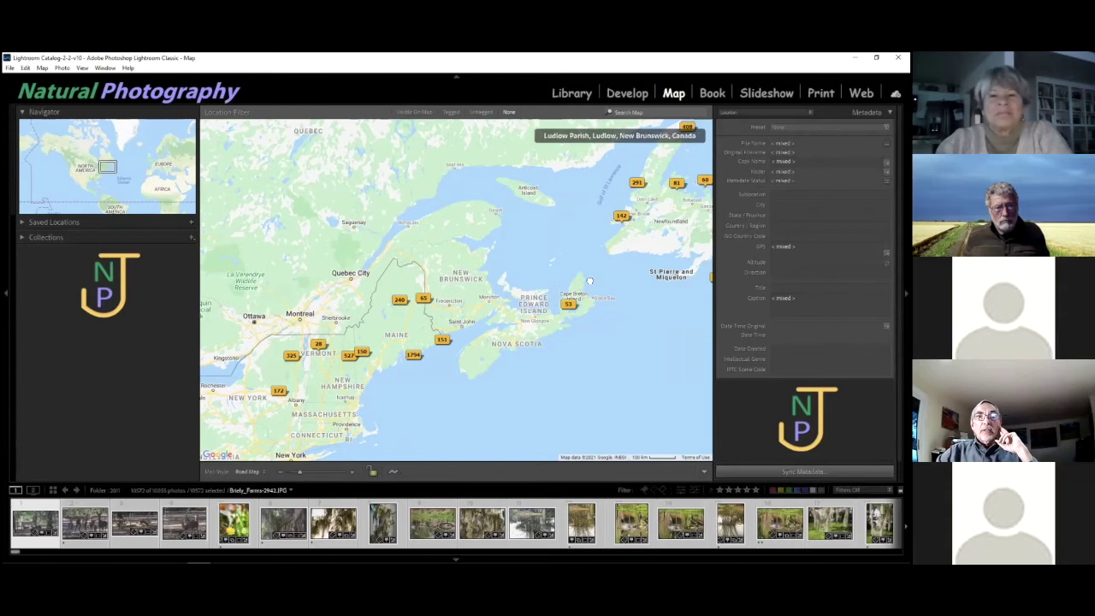
# - Follow the 2011 photo markers across Newfoundland and select the photos at the marker near Saint Anthony on its northern tip
pyautogui.moveTo(589, 281); pyautogui.dragTo(523, 295)
pyautogui.scroll(2, 526, 297)
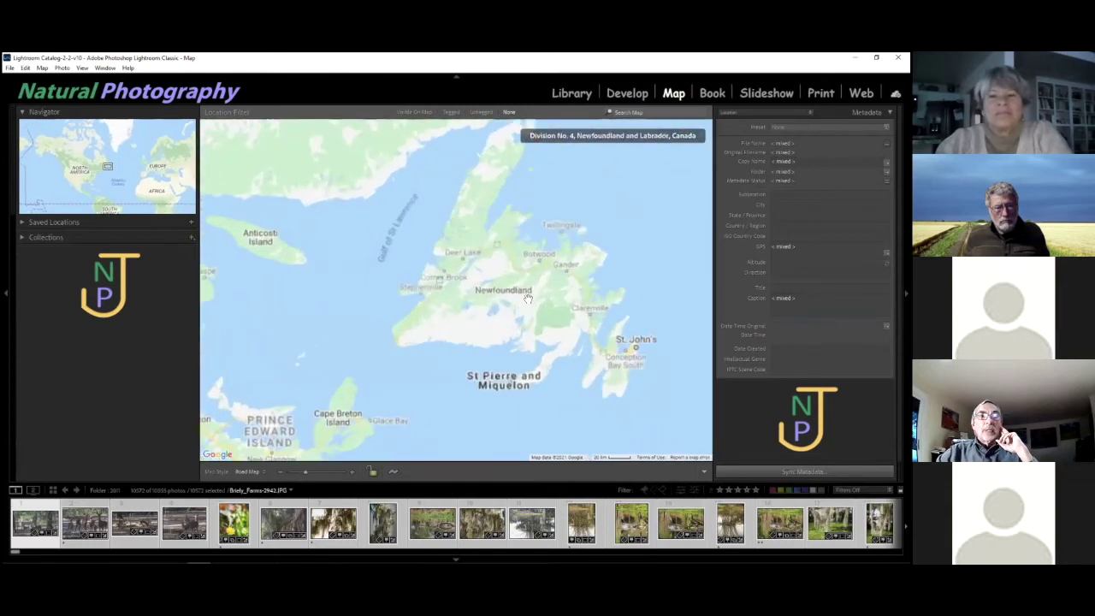
pyautogui.scroll(2, 528, 297)
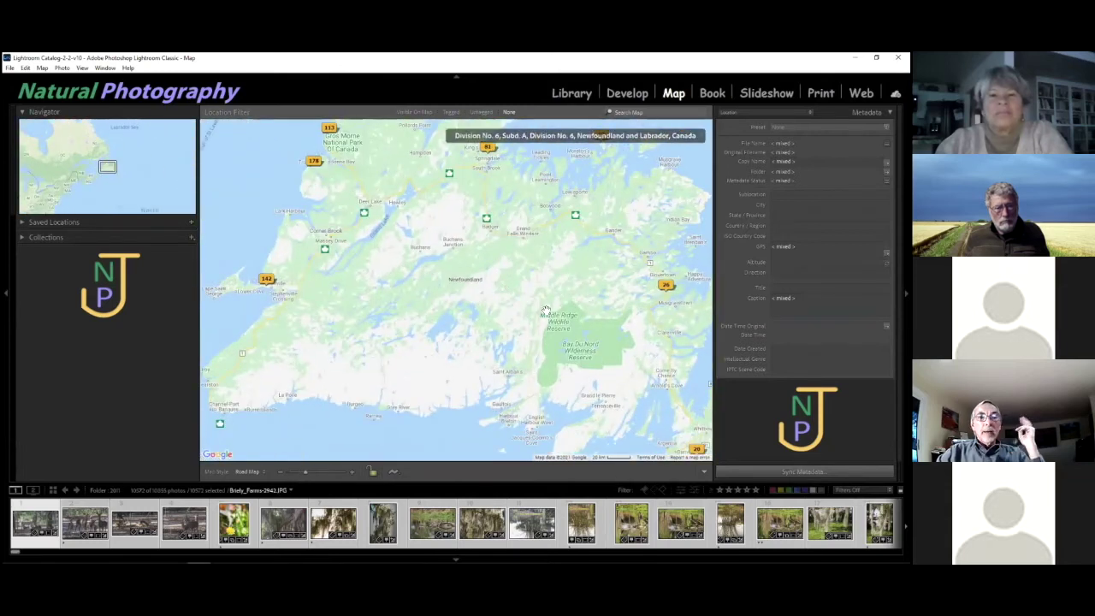
pyautogui.moveTo(467, 276); pyautogui.dragTo(453, 397)
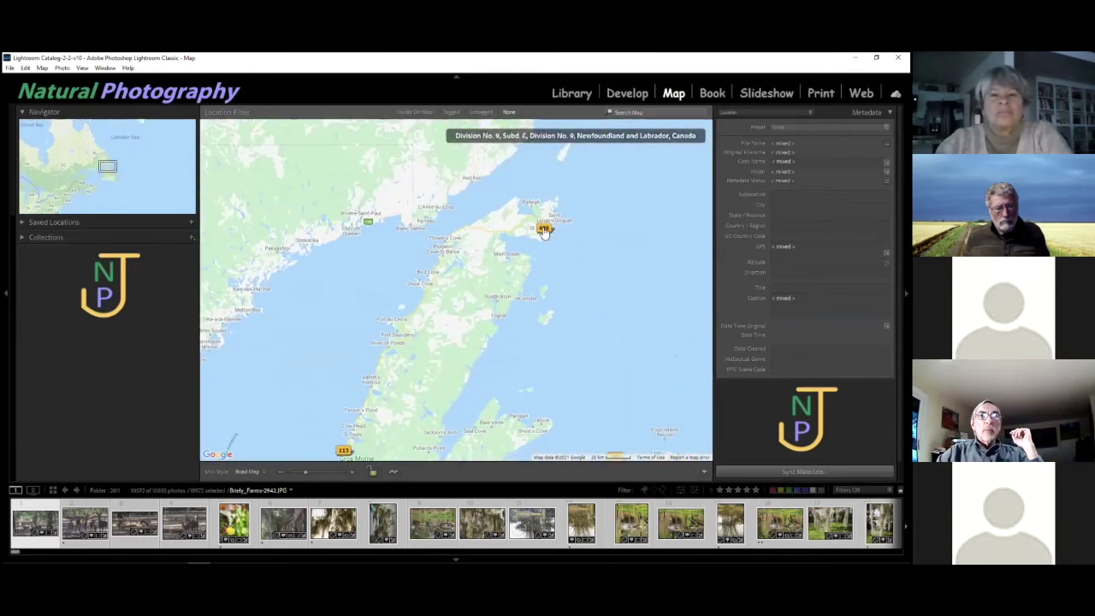
pyautogui.click(544, 231)
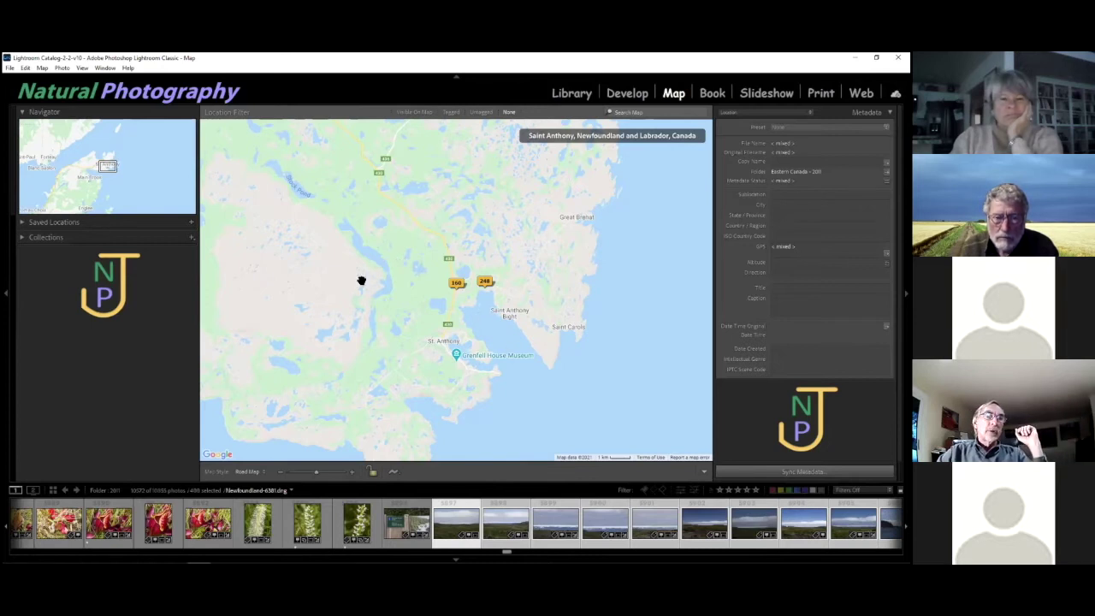
# - Examine the map around Saint Anthony and across the strait to the Labrador and Quebec coast
pyautogui.moveTo(339, 335); pyautogui.dragTo(461, 269)
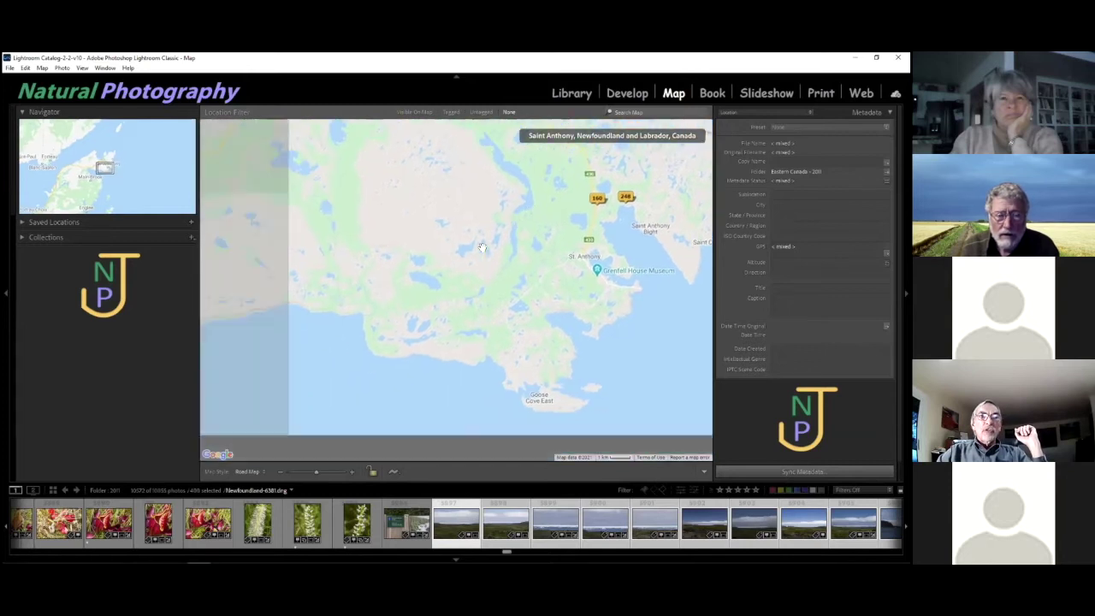
pyautogui.scroll(-2, 460, 269)
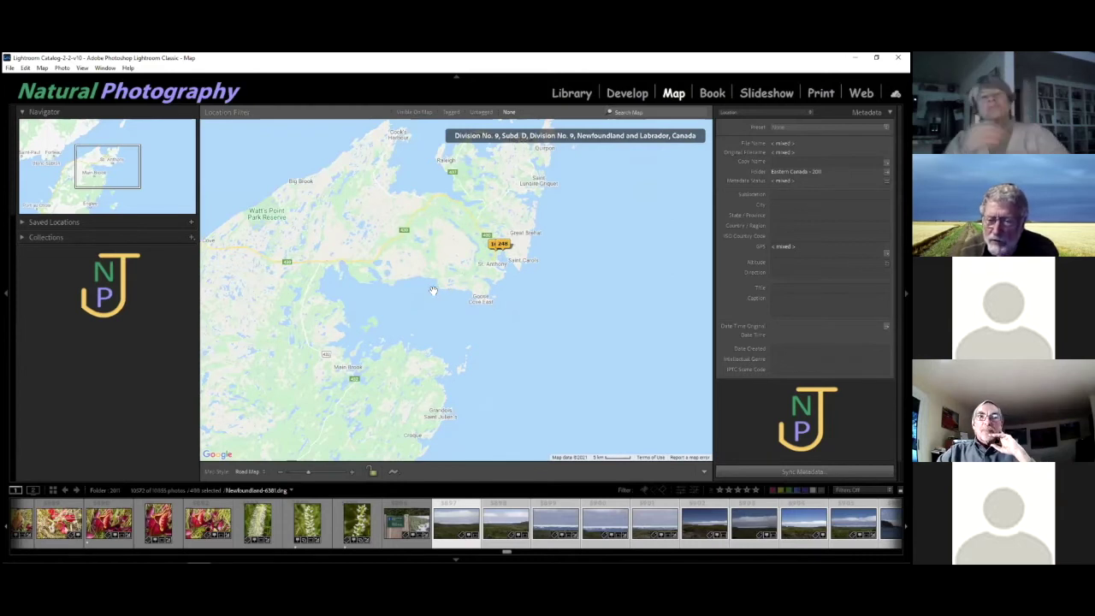
pyautogui.scroll(-2, 437, 291)
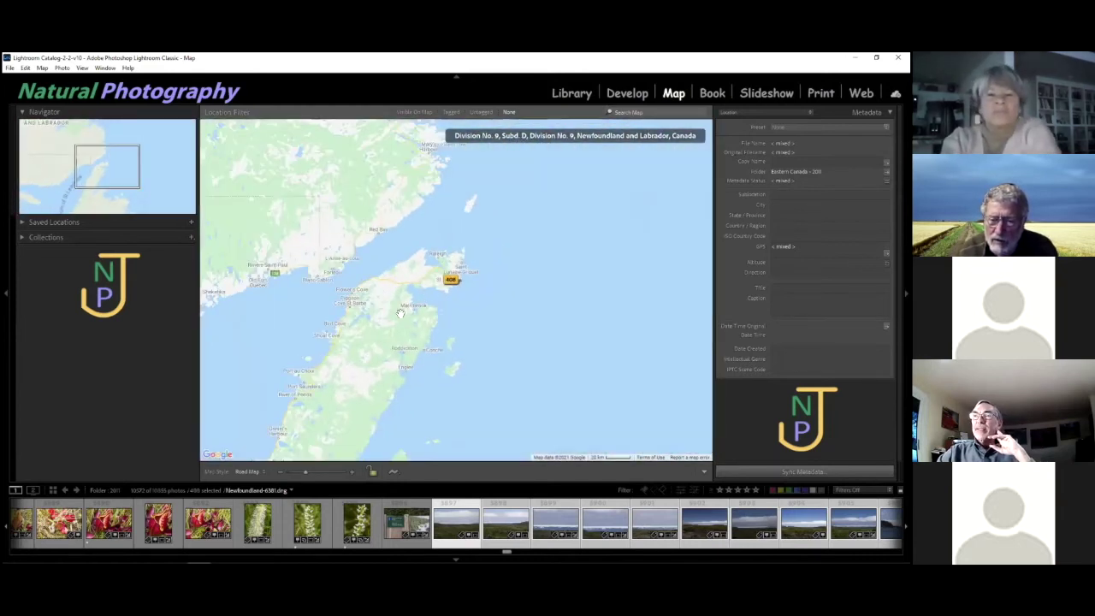
pyautogui.moveTo(384, 301); pyautogui.dragTo(534, 322)
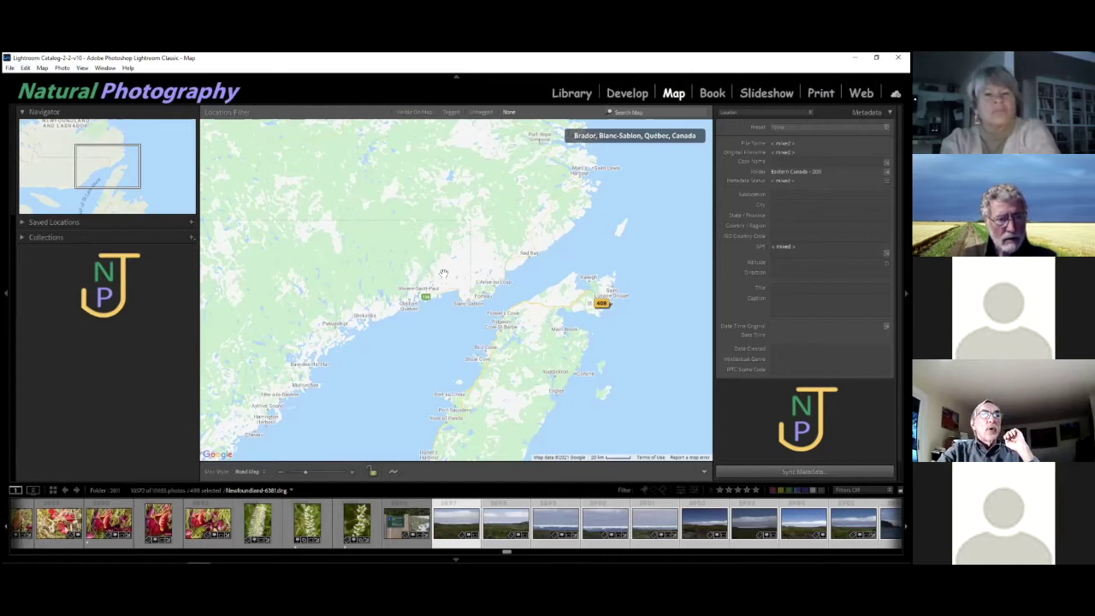
# - Return to the Library grid, turn off Show Photos in Subfolders and collapse the 2011 folder
pyautogui.press('g')
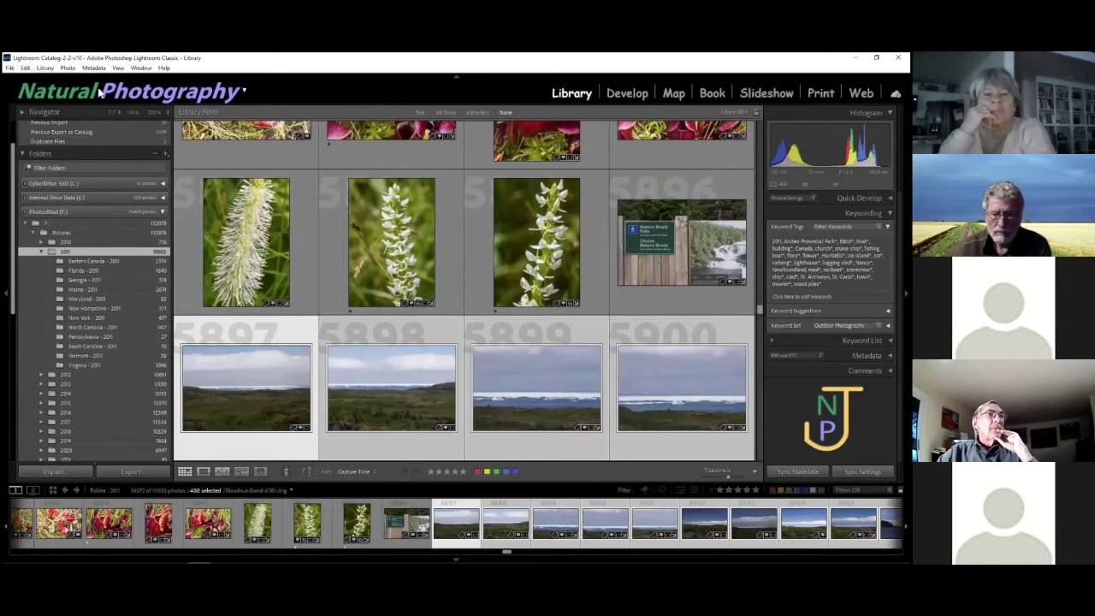
pyautogui.click(45, 68)
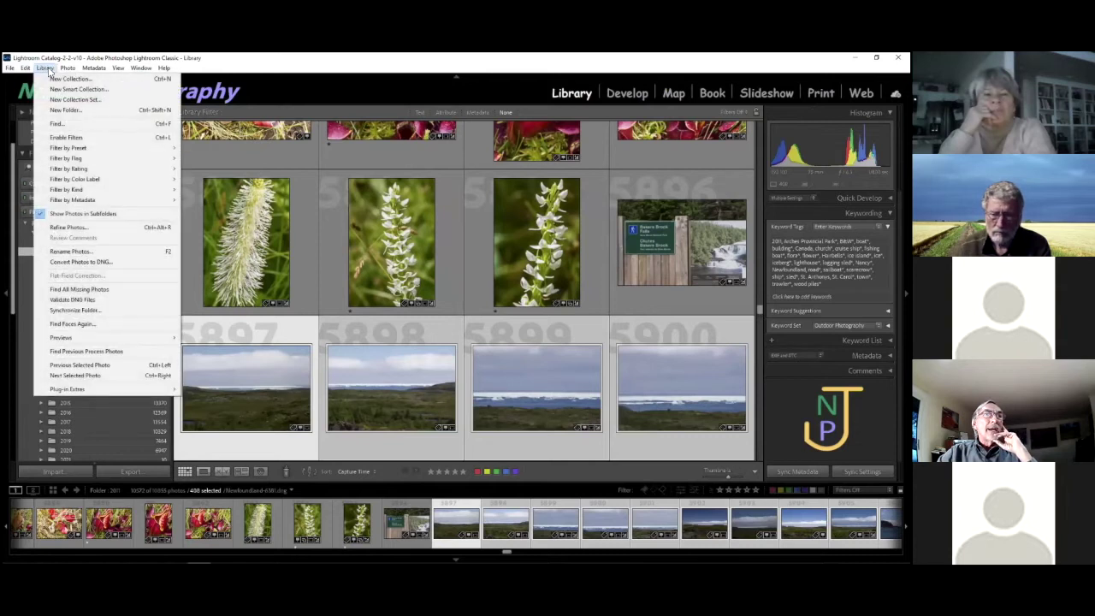
pyautogui.click(55, 215)
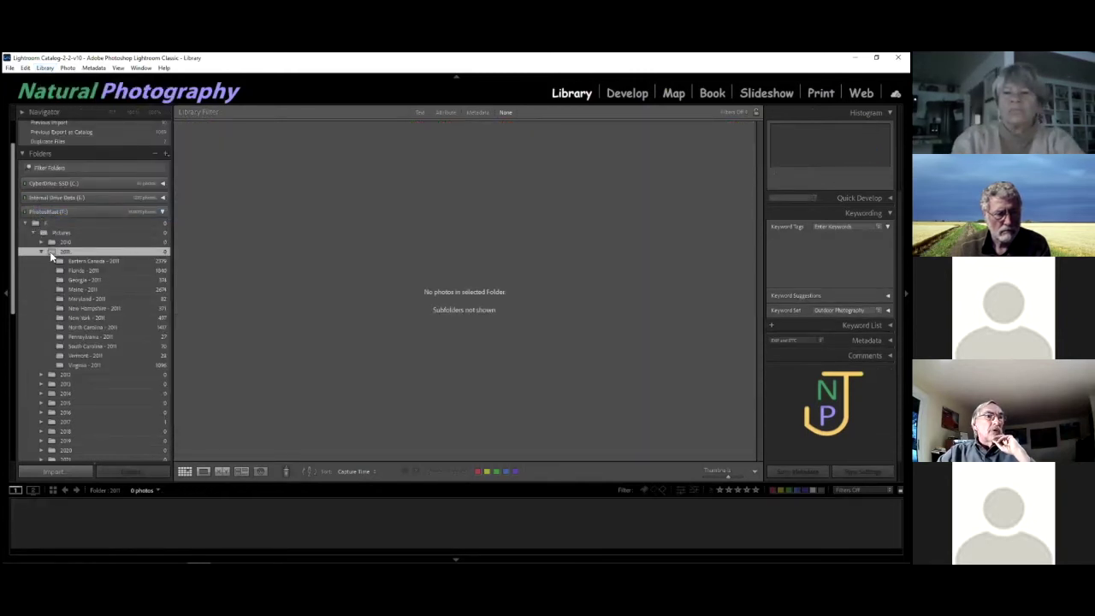
pyautogui.click(40, 253)
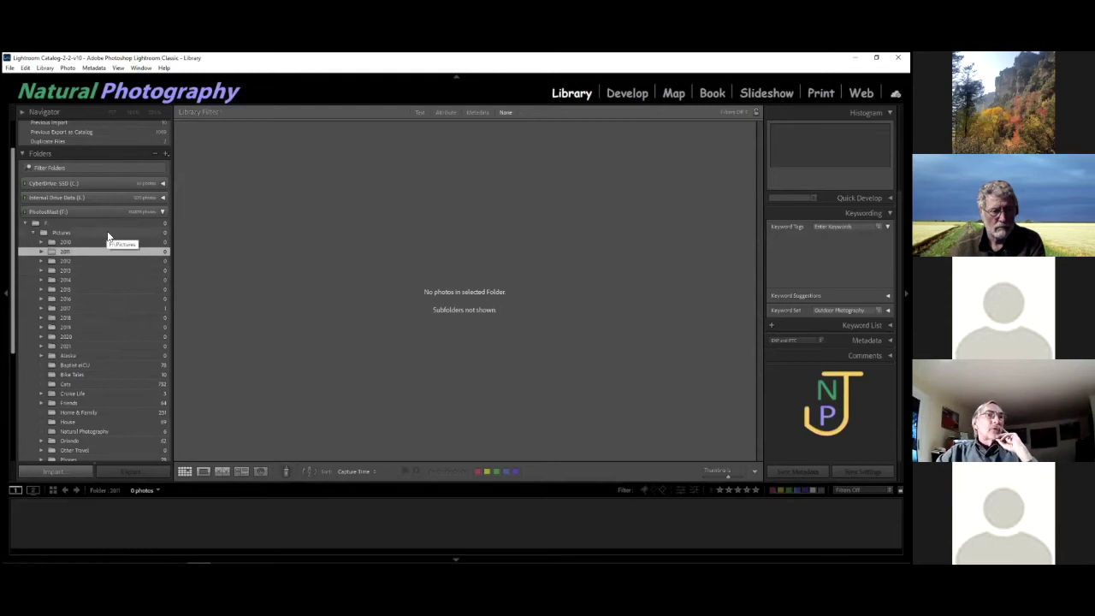
# - Turn Show Photos in Subfolders back on and select the year folders 2011 through 2021 together
pyautogui.click(45, 67)
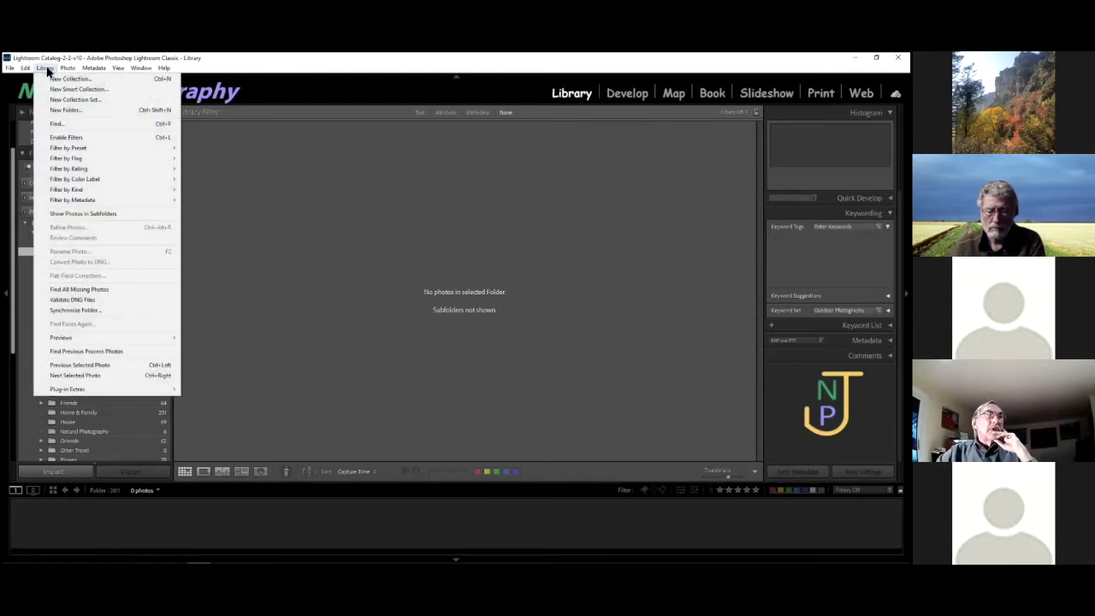
pyautogui.click(85, 217)
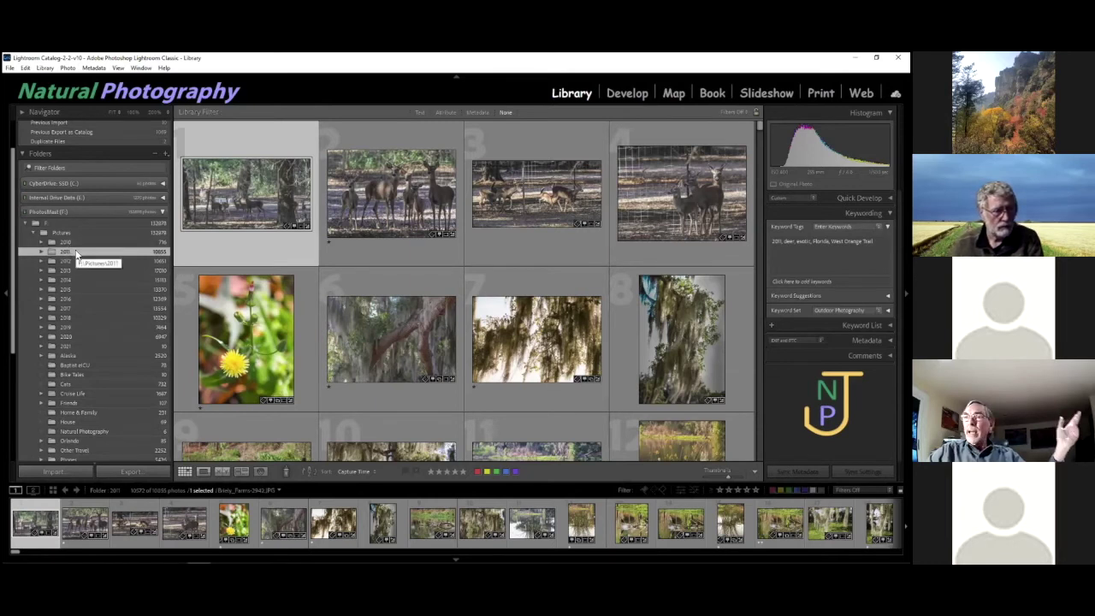
pyautogui.keyDown('shift'); pyautogui.click(67, 345); pyautogui.keyUp('shift')
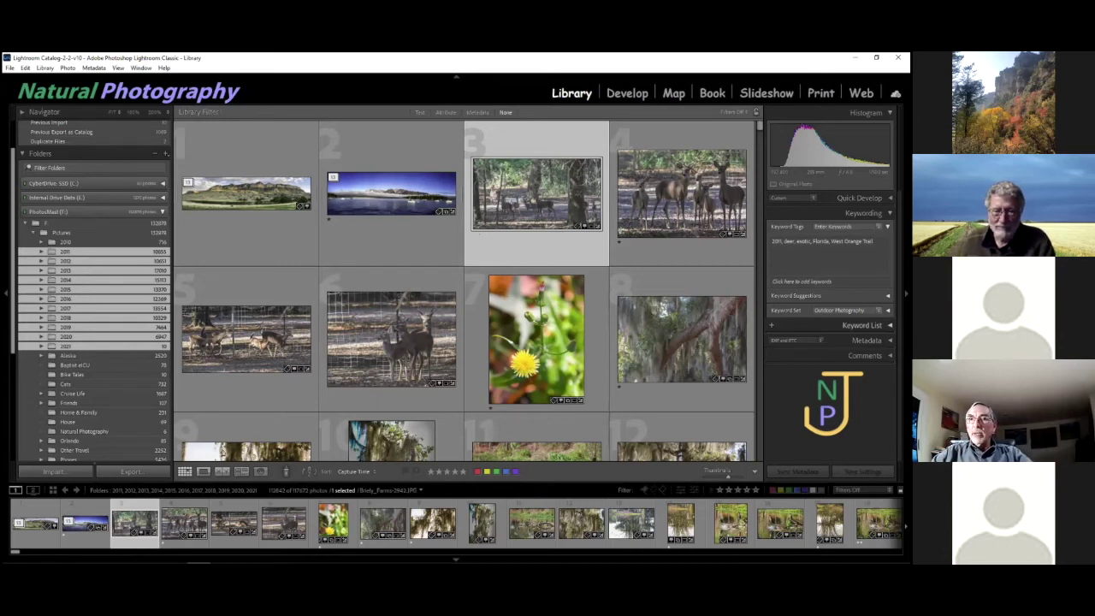
# - Expand the Keyword List and look through its bracketed technique, numeric and A keywords
pyautogui.click(889, 325)
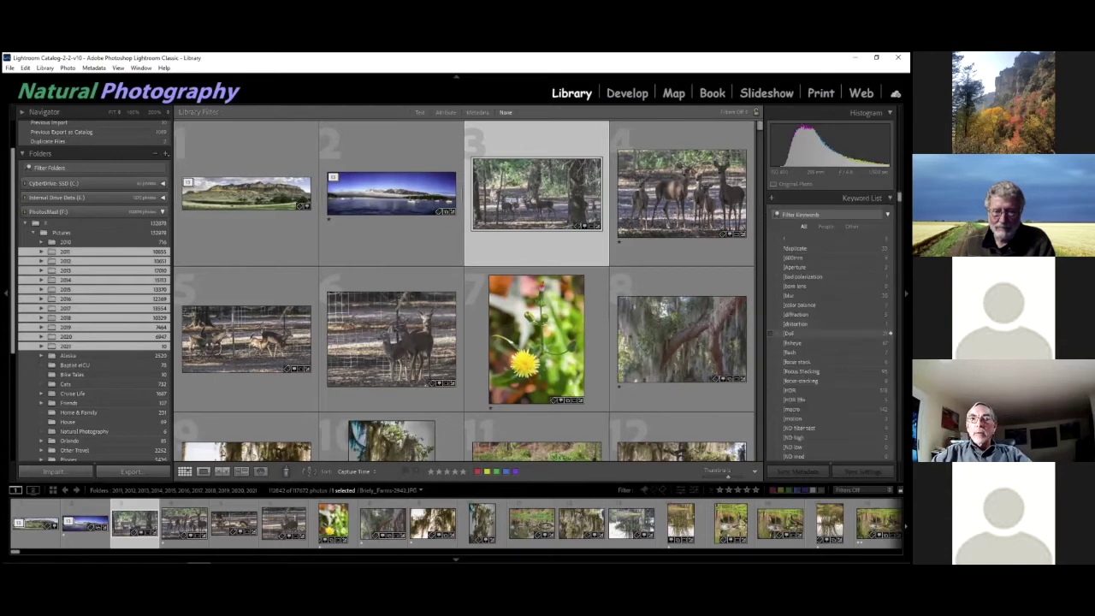
pyautogui.scroll(-5, 889, 323)
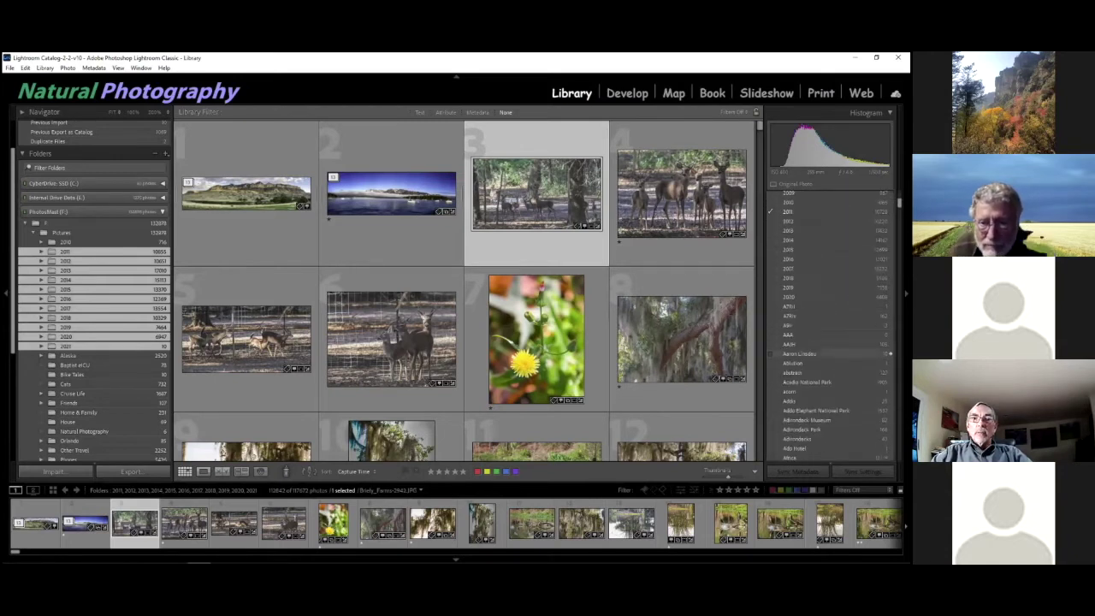
pyautogui.scroll(-3, 889, 260)
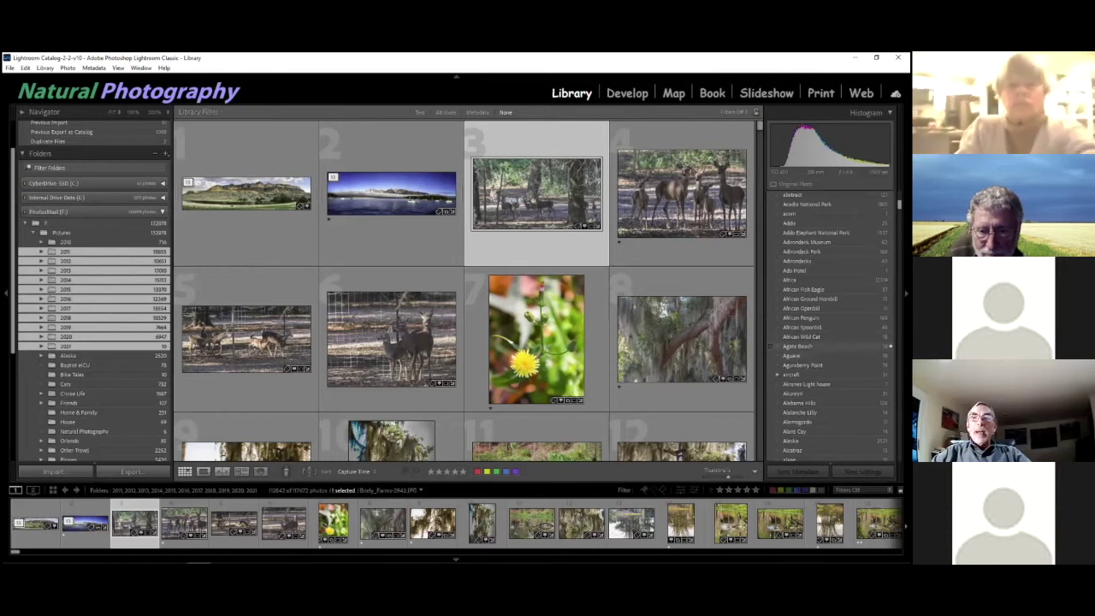
pyautogui.scroll(-4, 889, 257)
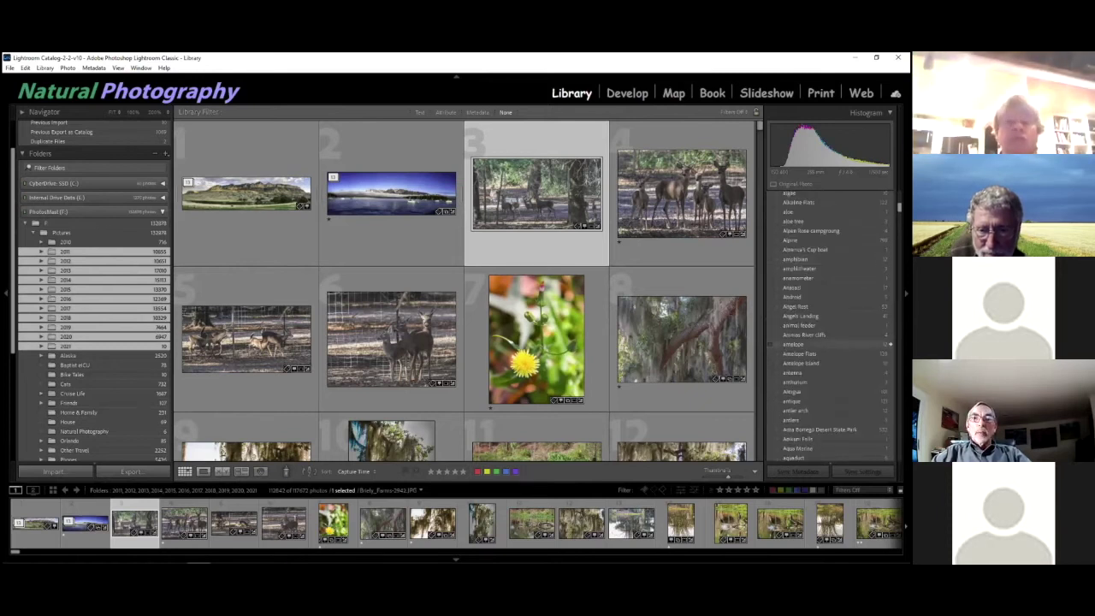
pyautogui.scroll(-4, 889, 343)
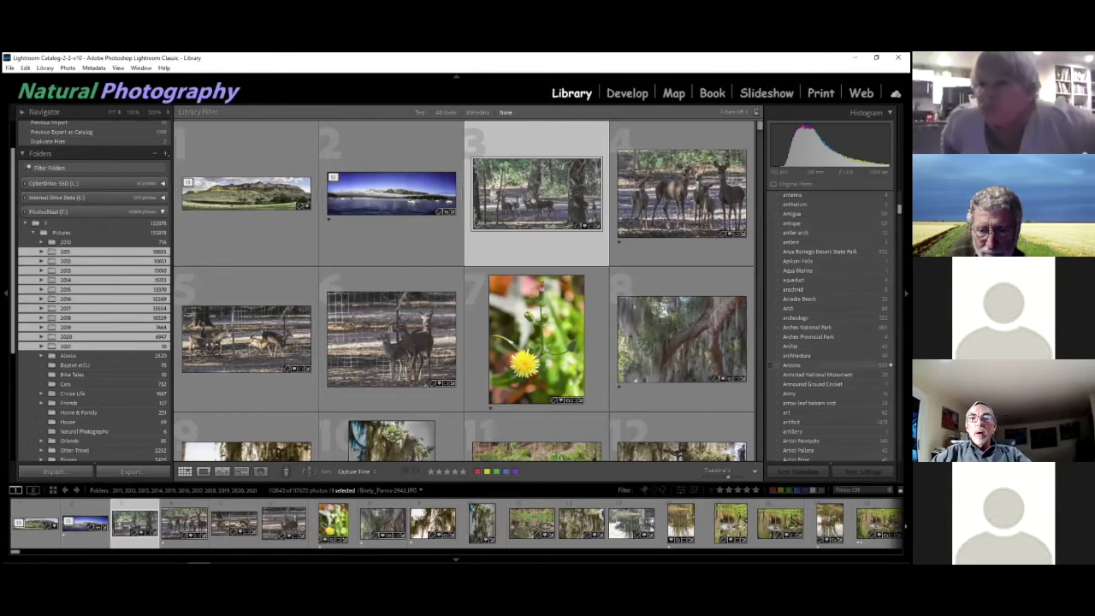
pyautogui.scroll(10, 889, 374)
pyautogui.scroll(5, 829, 325)
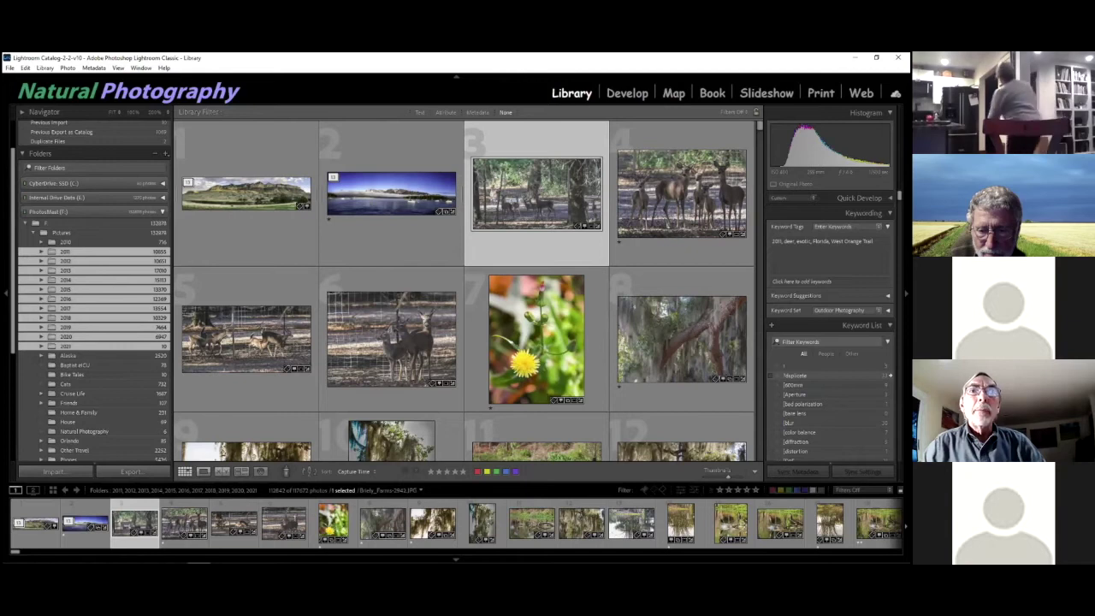
pyautogui.scroll(-10, 830, 325)
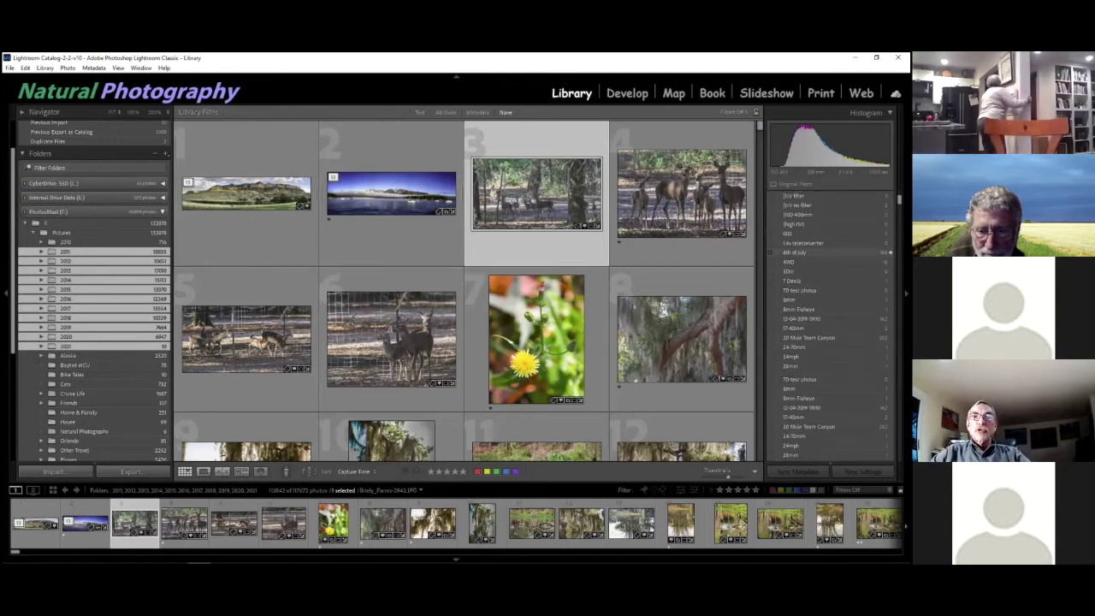
pyautogui.scroll(-5, 833, 324)
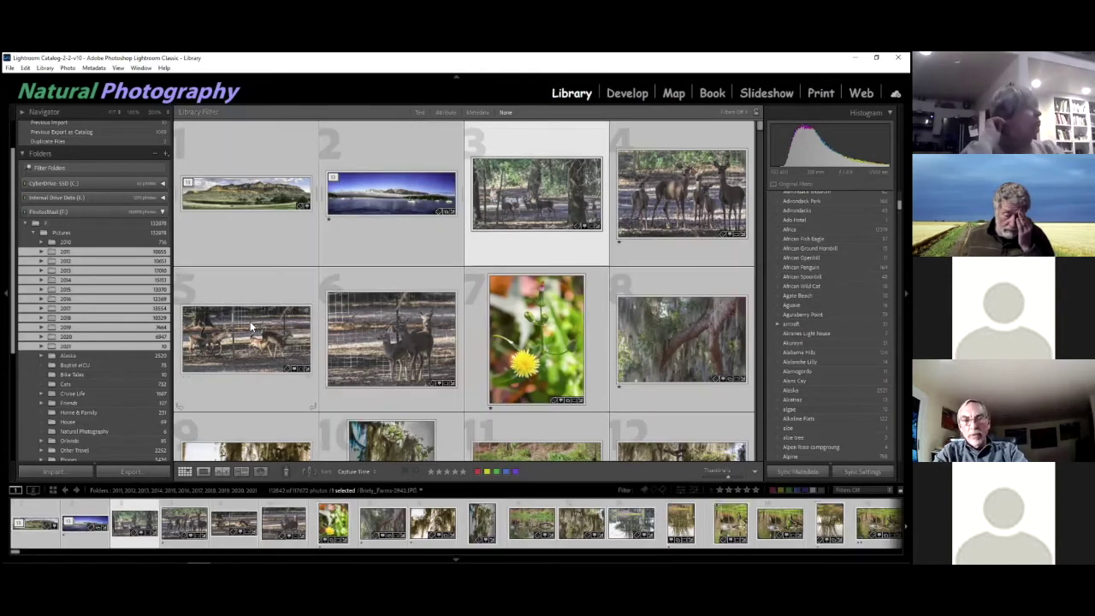
# - Select all photos in the 2011 to 2021 folders and browse the Keyword List through the A, B and C entries
pyautogui.hotkey('ctrl', 'a')
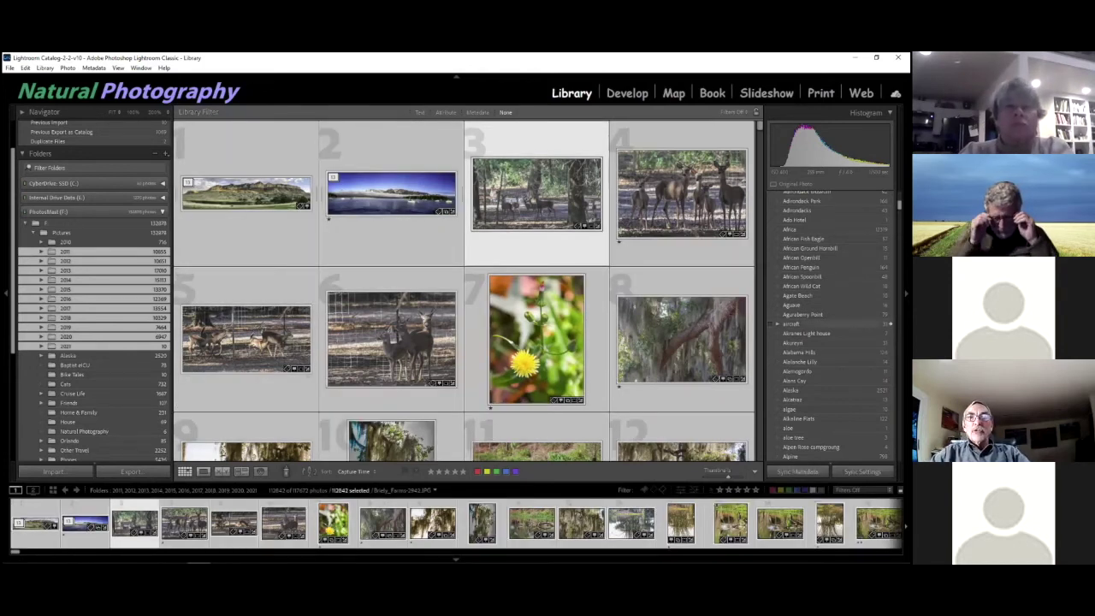
pyautogui.scroll(-5, 830, 325)
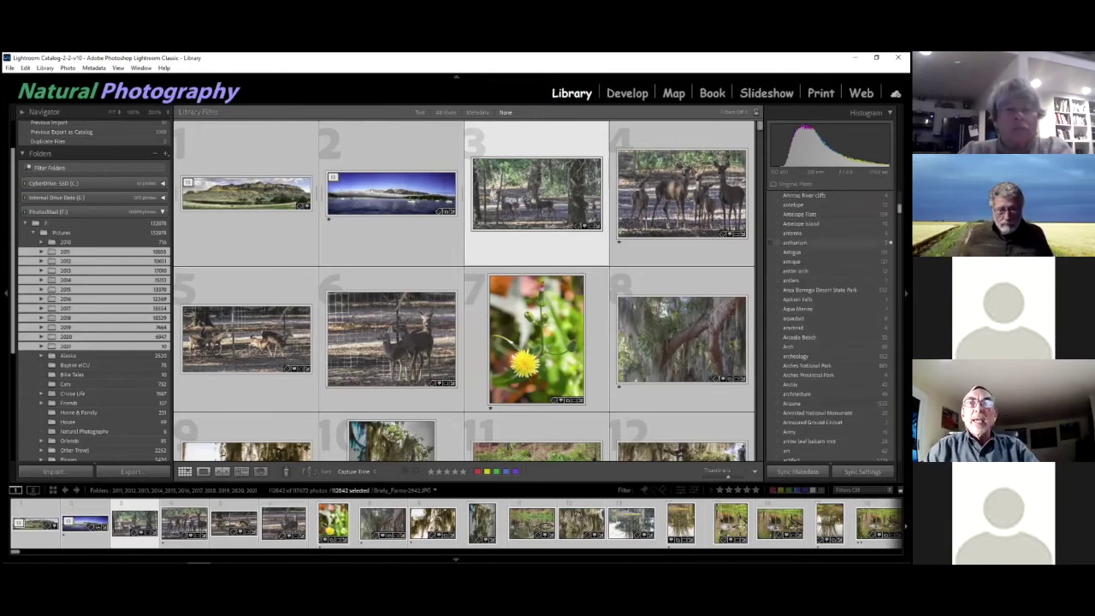
pyautogui.scroll(-10, 829, 256)
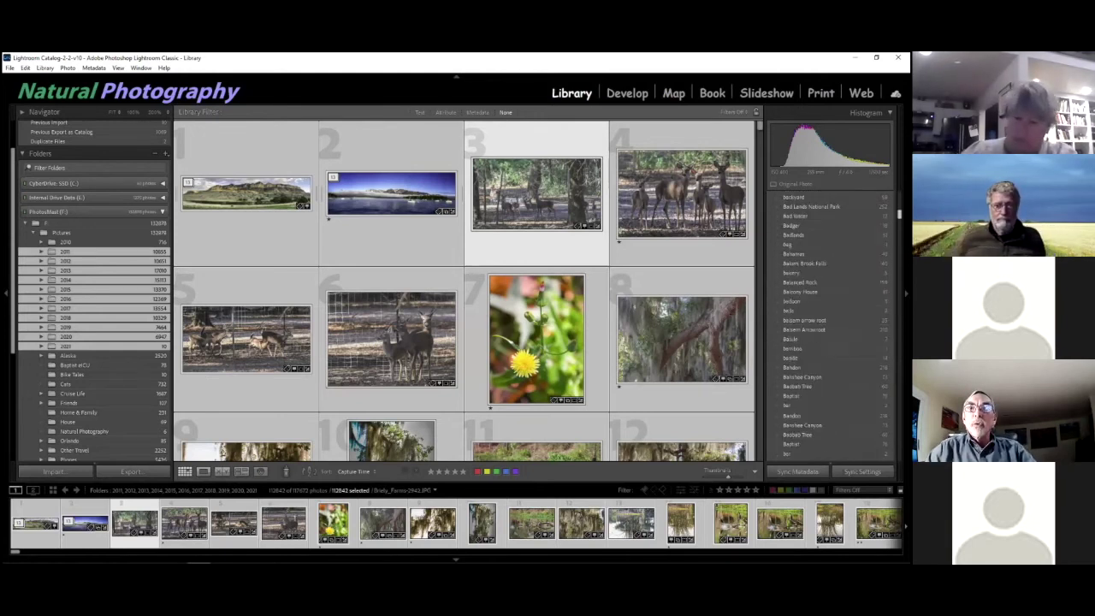
pyautogui.scroll(-10, 829, 325)
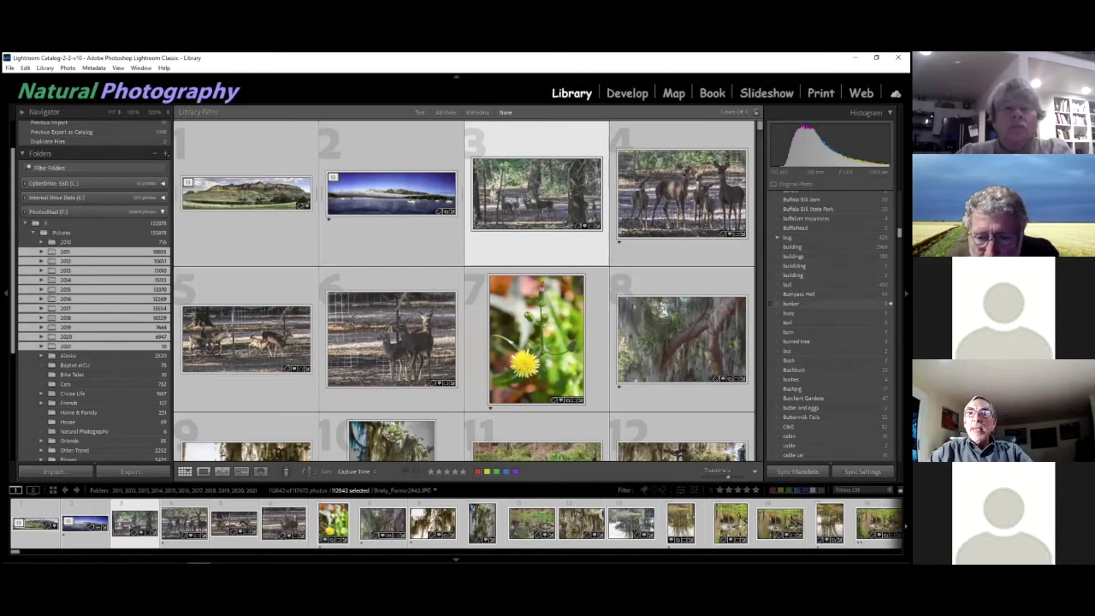
pyautogui.scroll(-5, 890, 304)
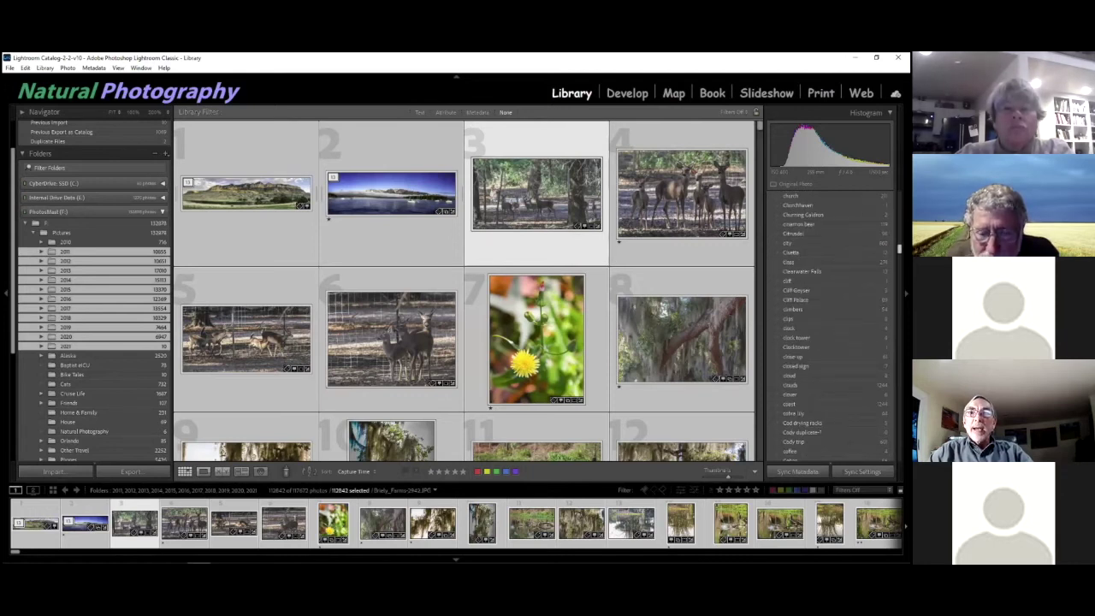
pyautogui.scroll(-5, 834, 325)
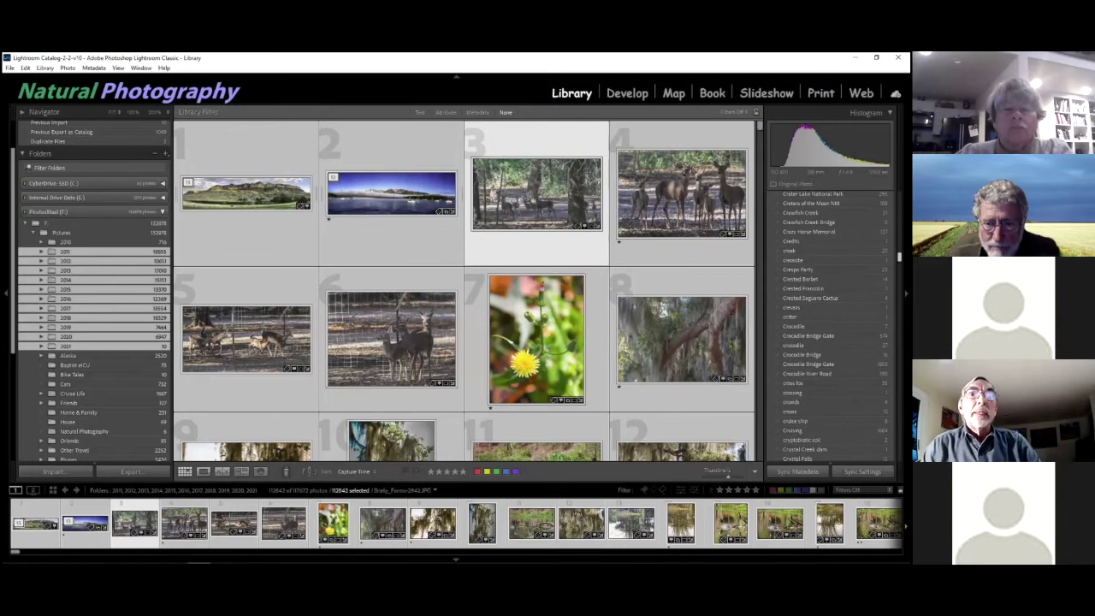
pyautogui.press('F8')
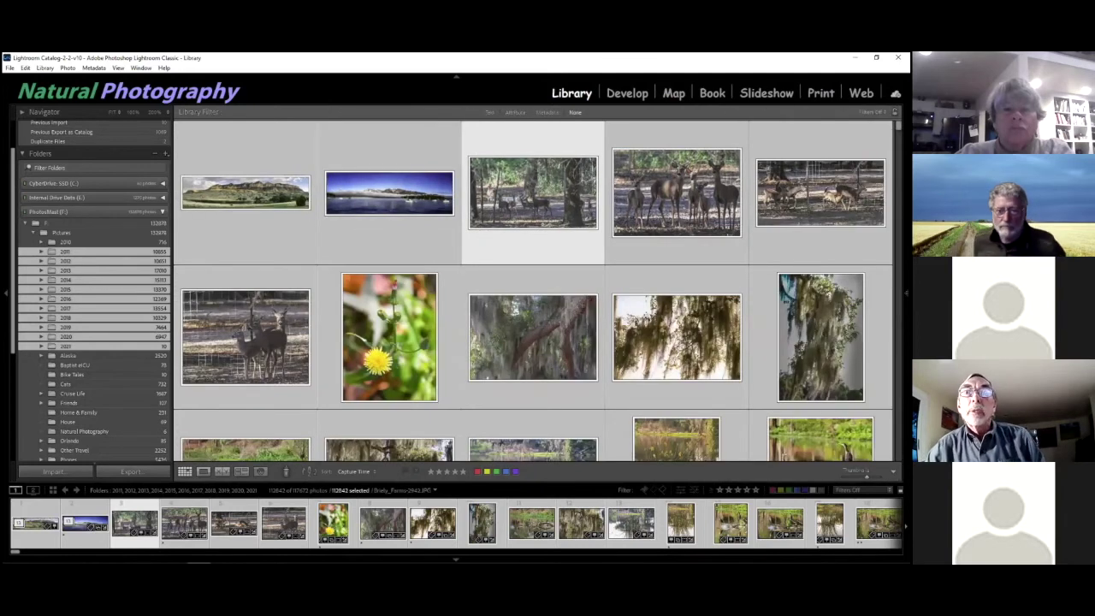
pyautogui.press('F8')
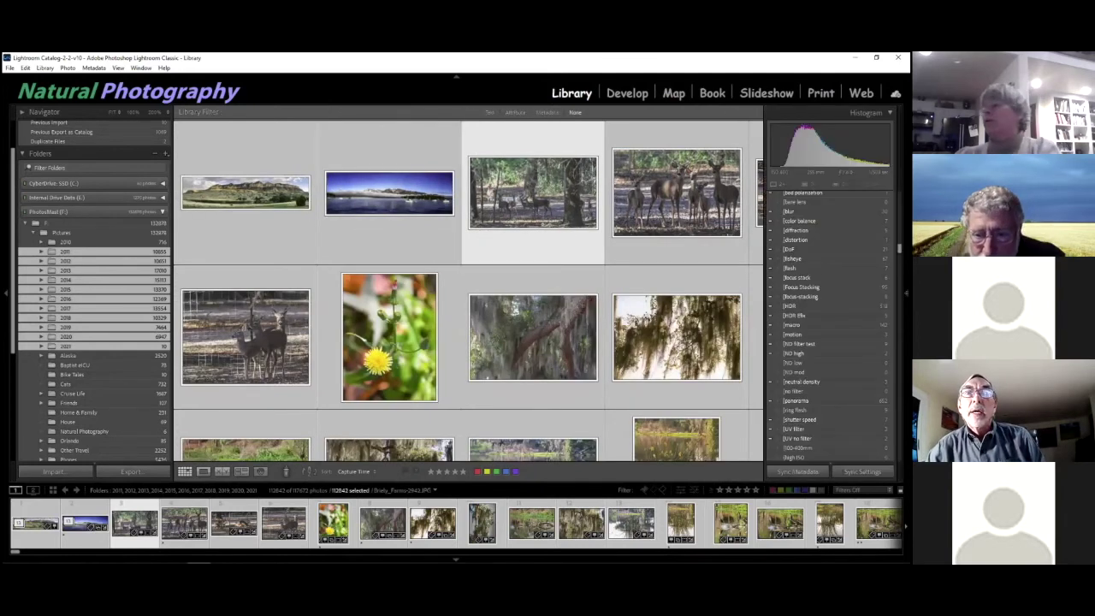
pyautogui.press('j')
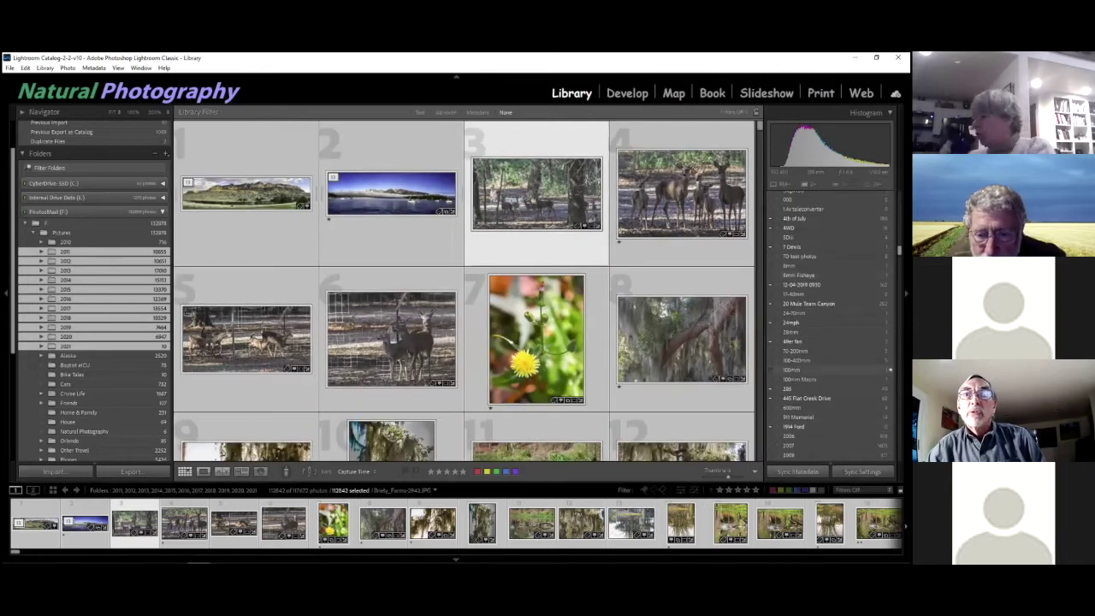
# - Select only the 2011 folder and look through the Keyword List from the A entries to the D entries
pyautogui.scroll(-5, 838, 377)
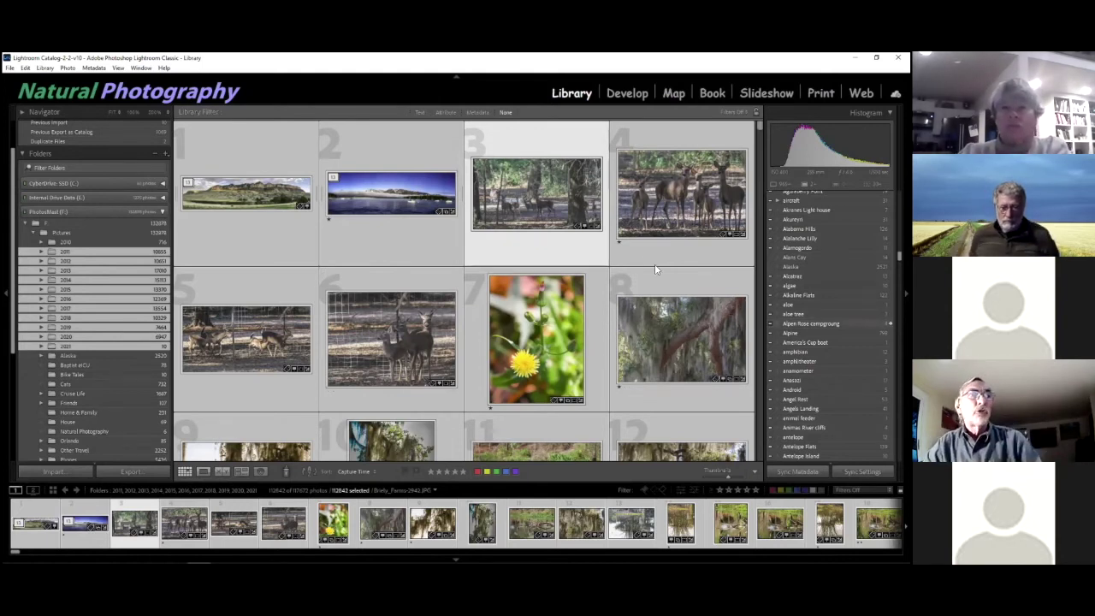
pyautogui.click(64, 252)
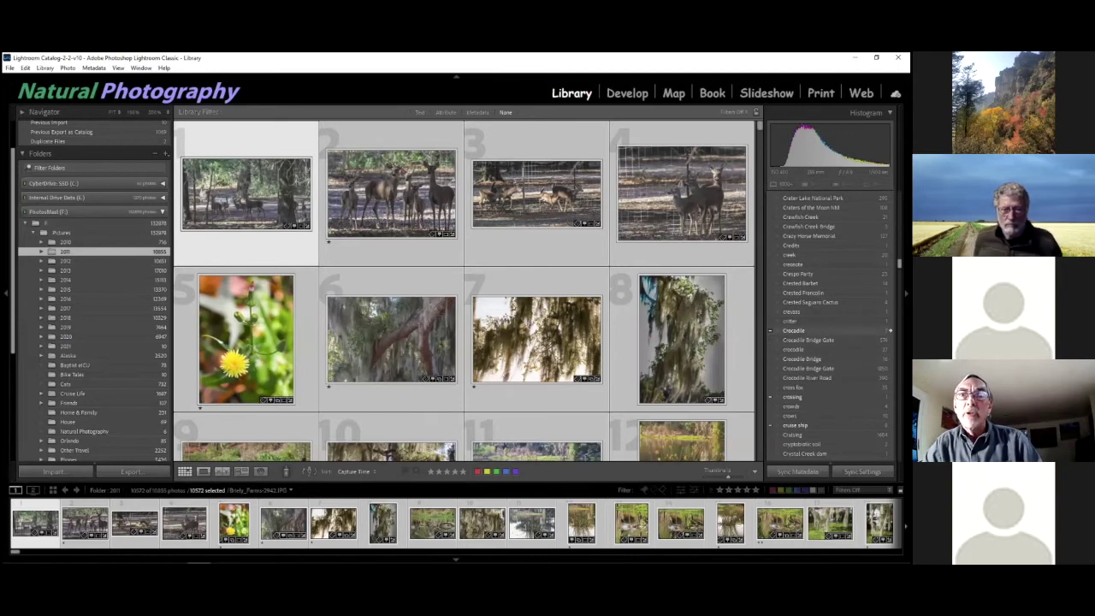
pyautogui.scroll(-3, 829, 329)
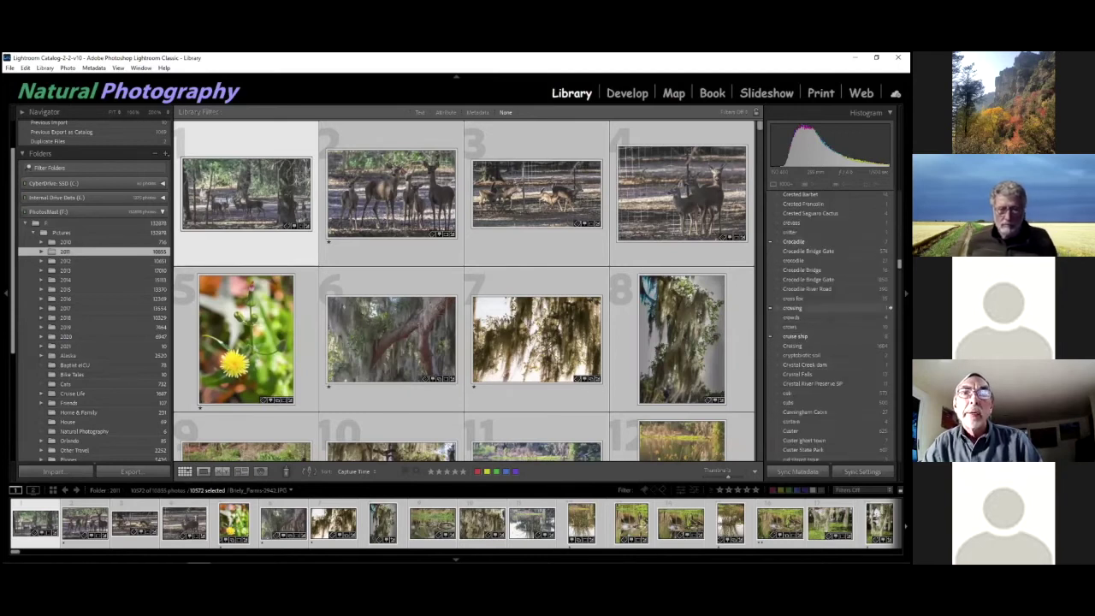
pyautogui.scroll(-5, 830, 325)
pyautogui.scroll(-3, 829, 324)
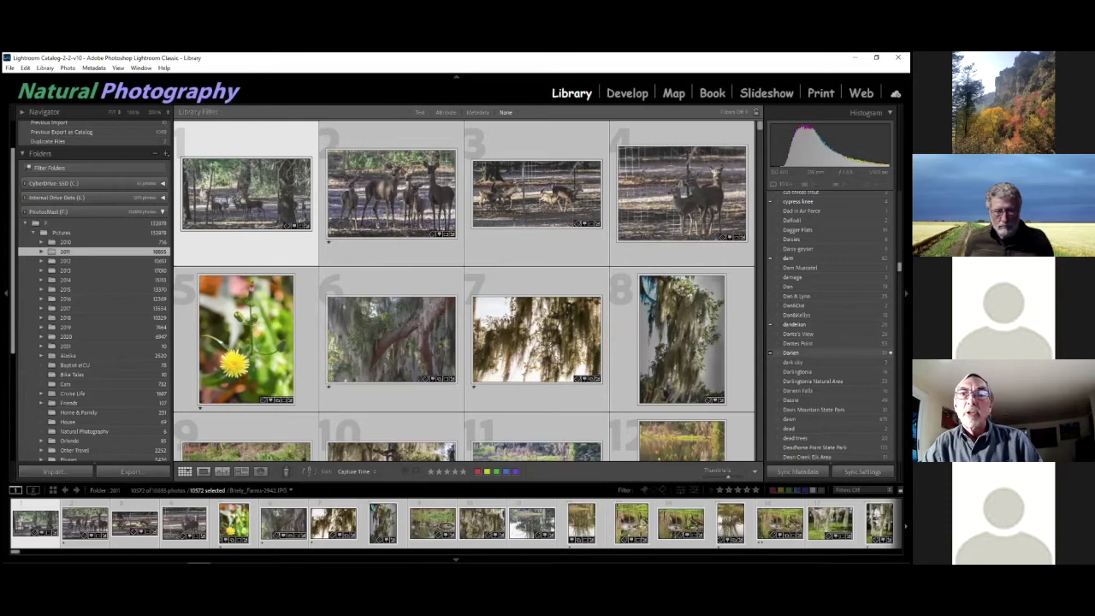
pyautogui.scroll(-10, 821, 352)
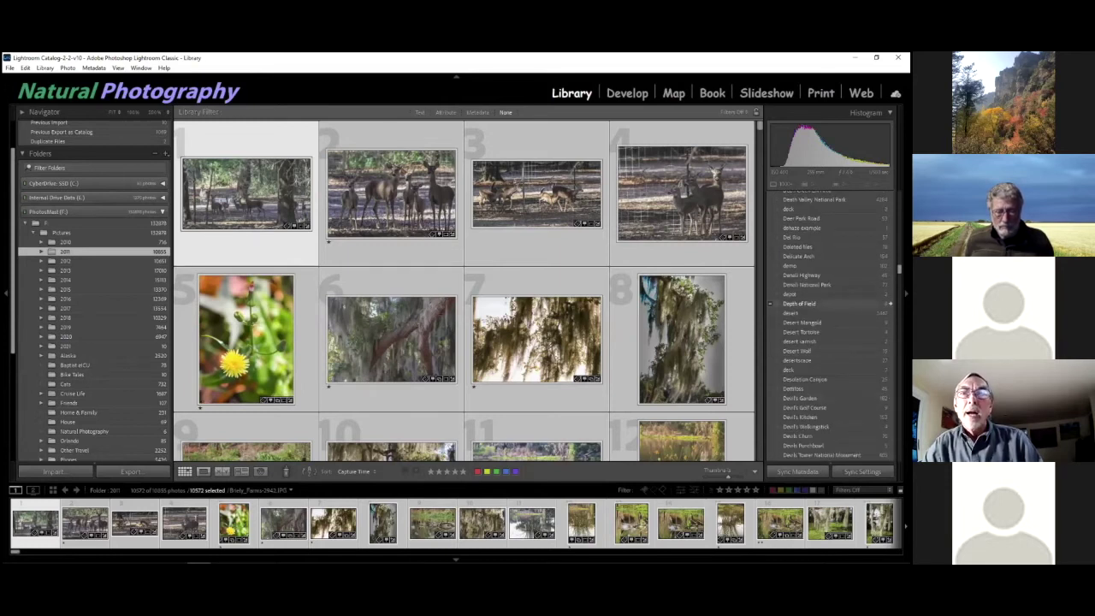
pyautogui.scroll(-8, 830, 325)
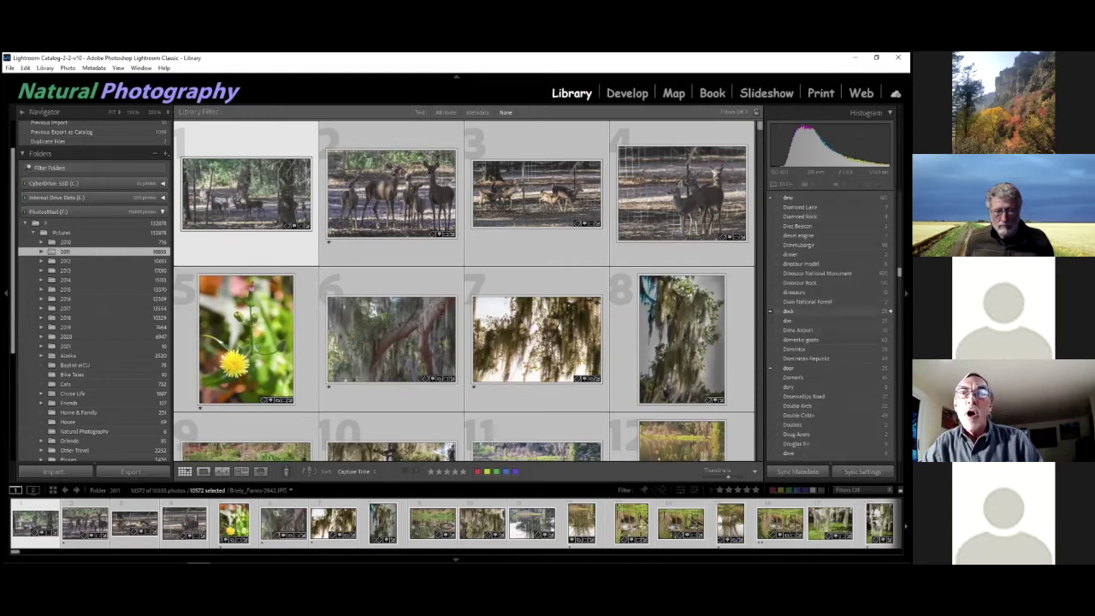
pyautogui.scroll(-8, 833, 368)
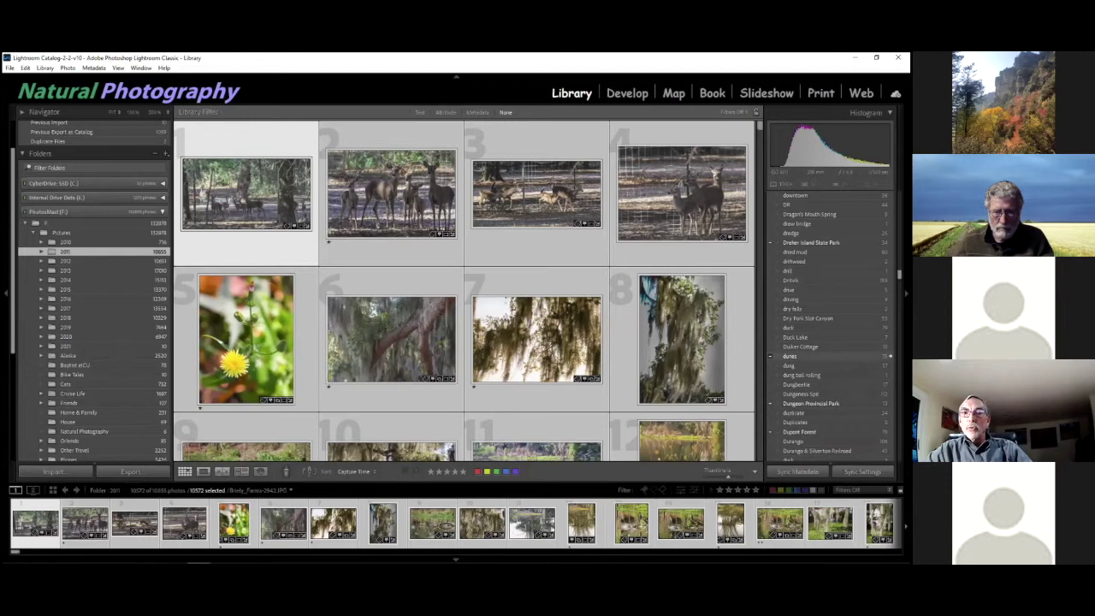
# - Look through the E and F entries of the Keyword List as far as the full moon keyword
pyautogui.scroll(-3, 855, 356)
pyautogui.scroll(-3, 856, 354)
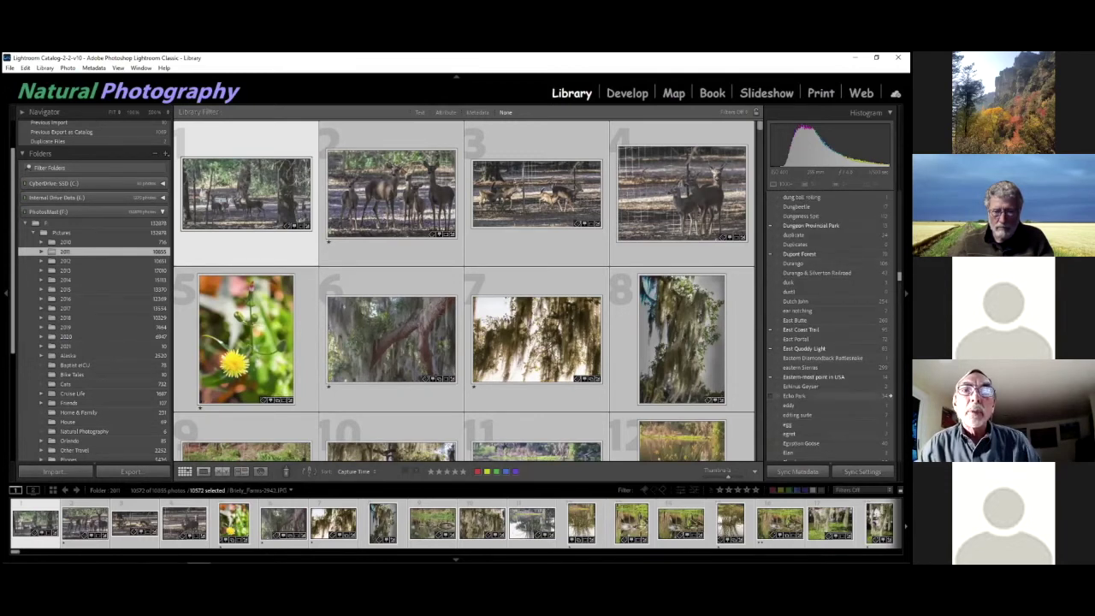
pyautogui.scroll(-6, 855, 397)
pyautogui.scroll(-9, 855, 397)
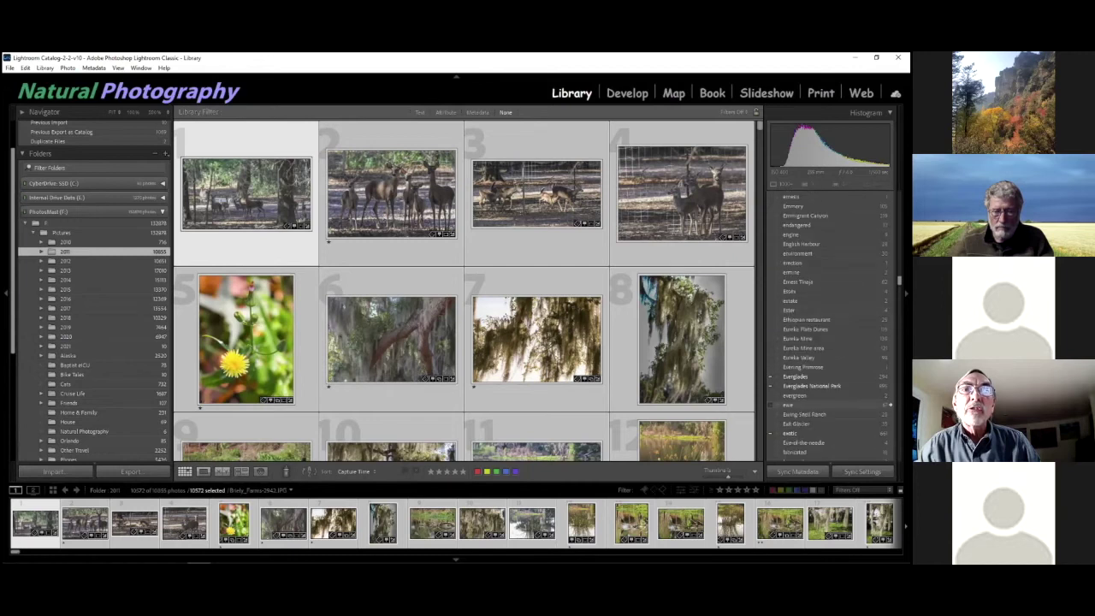
pyautogui.scroll(-3, 855, 402)
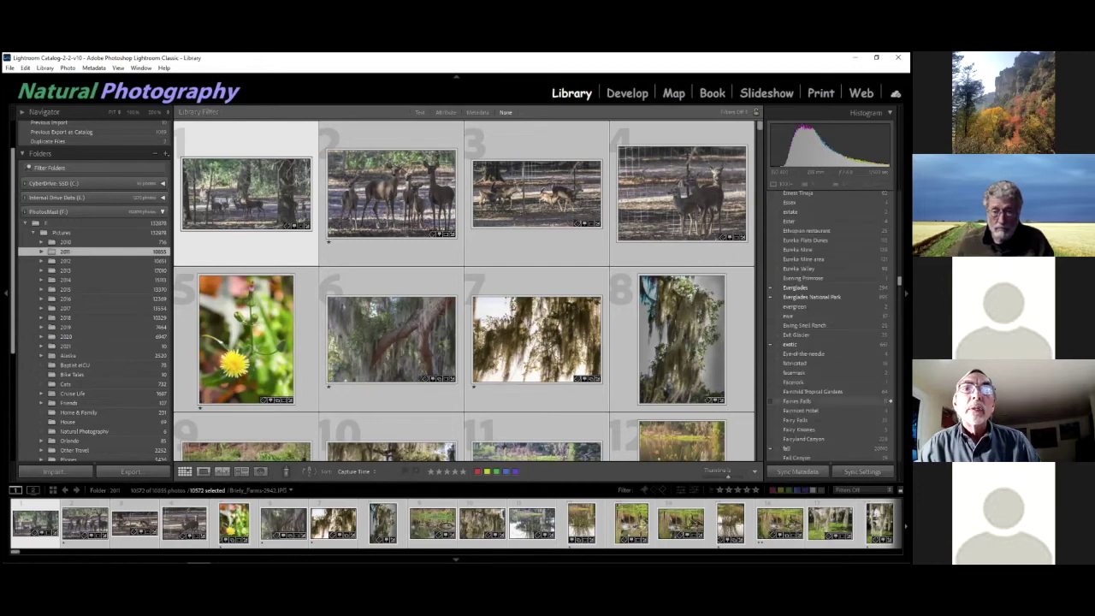
pyautogui.scroll(-6, 855, 402)
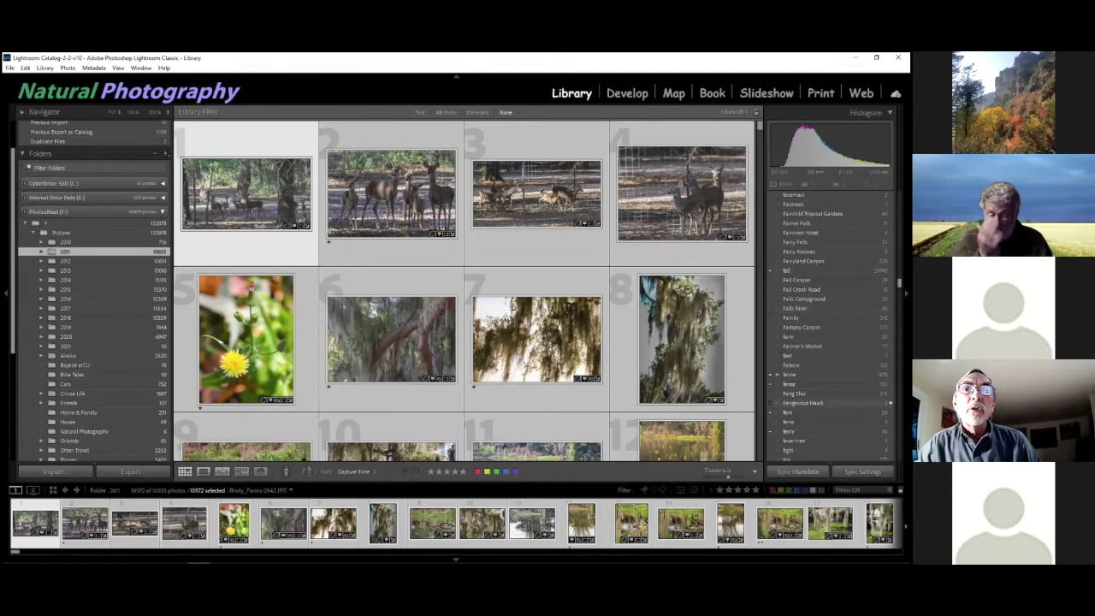
pyautogui.scroll(-6, 890, 402)
pyautogui.scroll(-9, 889, 402)
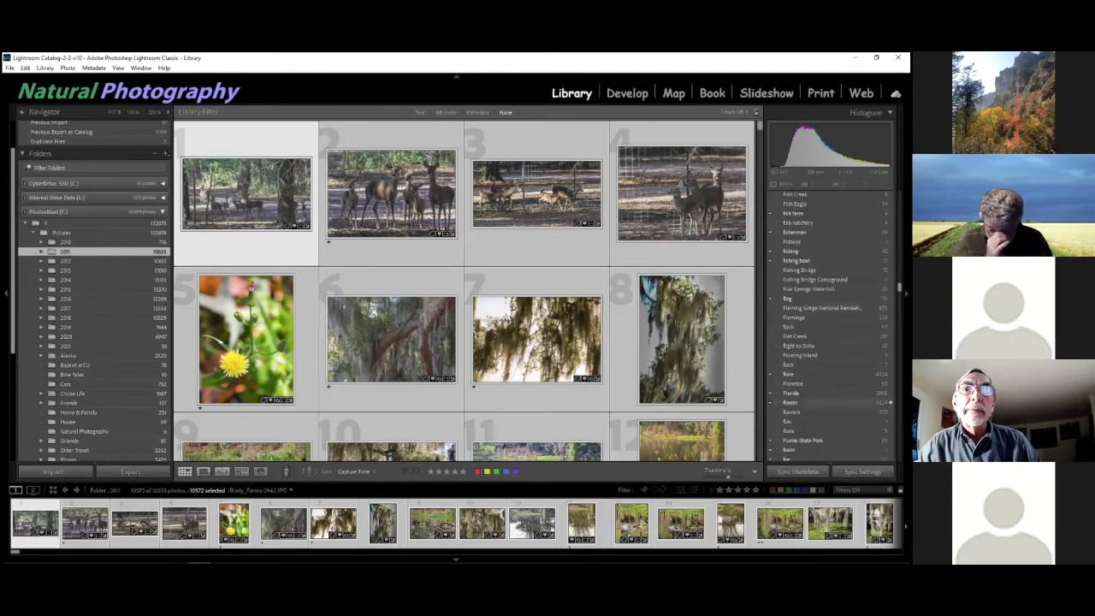
pyautogui.scroll(-6, 890, 402)
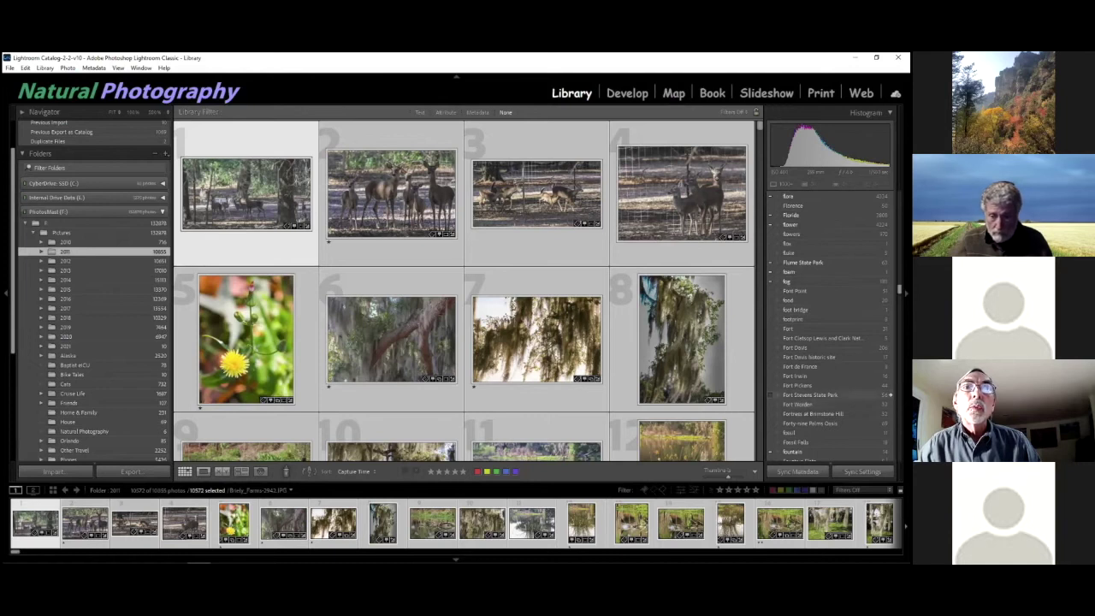
pyautogui.scroll(-6, 890, 402)
pyautogui.scroll(-3, 889, 397)
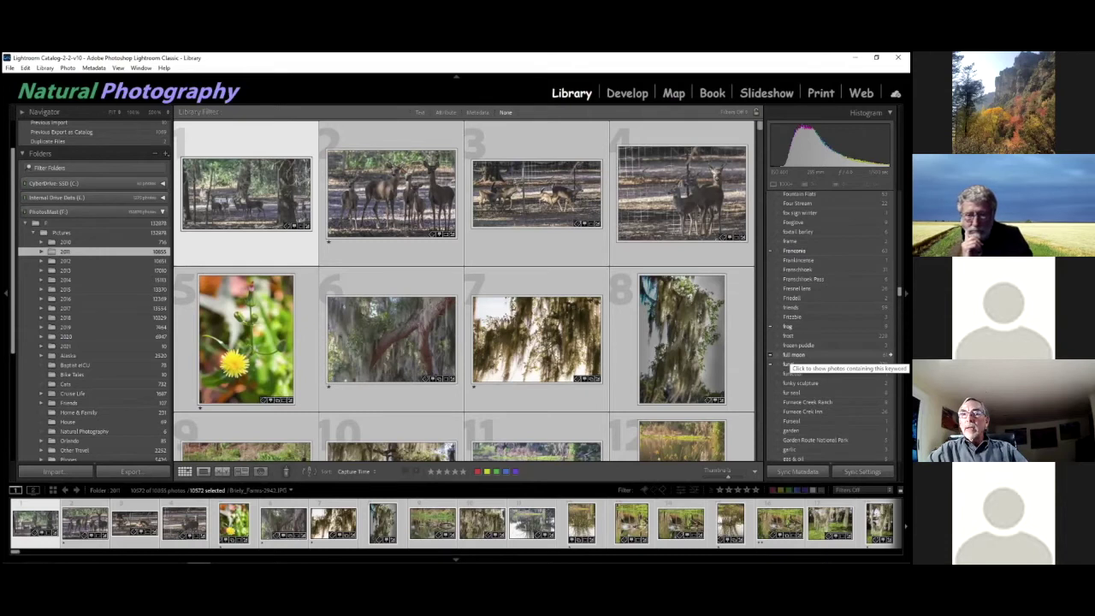
# - Show the photos tagged with the full moon keyword, browse them and turn the library filter off
pyautogui.click(890, 355)
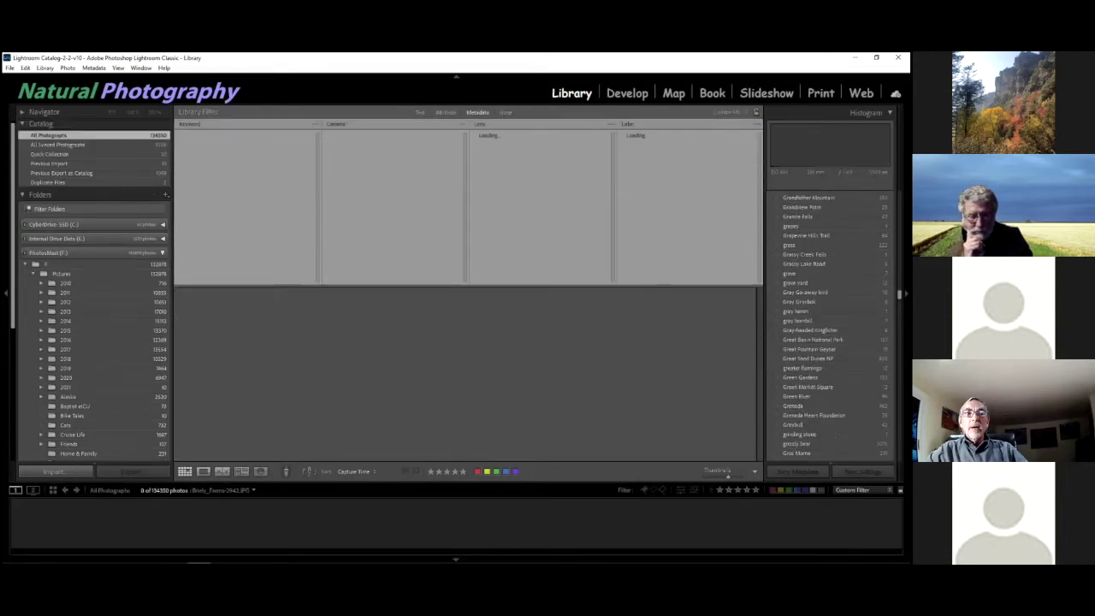
pyautogui.scroll(-3, 521, 366)
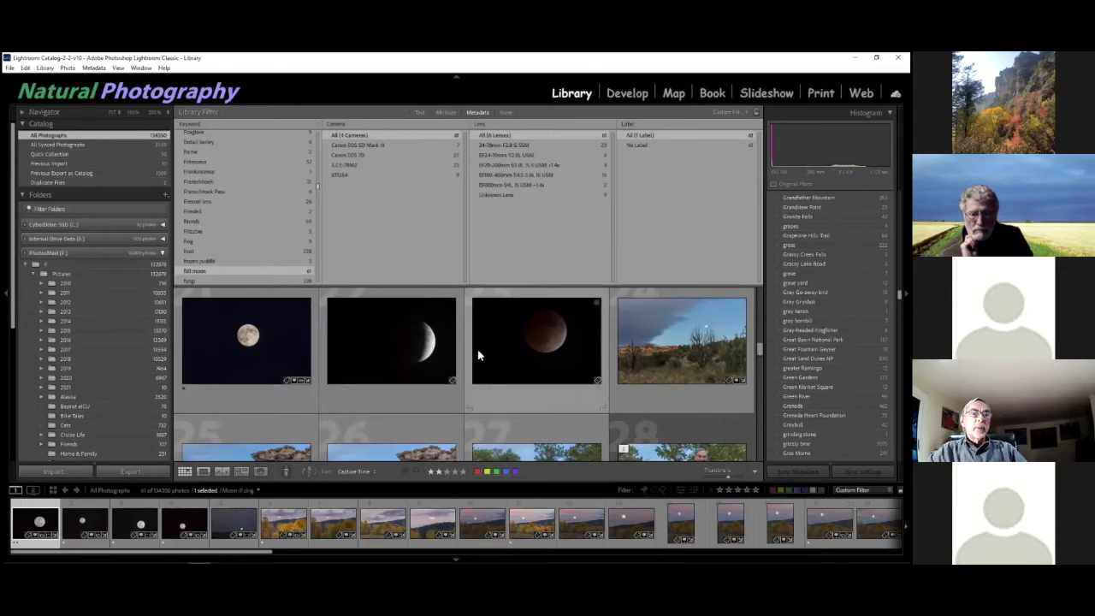
pyautogui.click(504, 112)
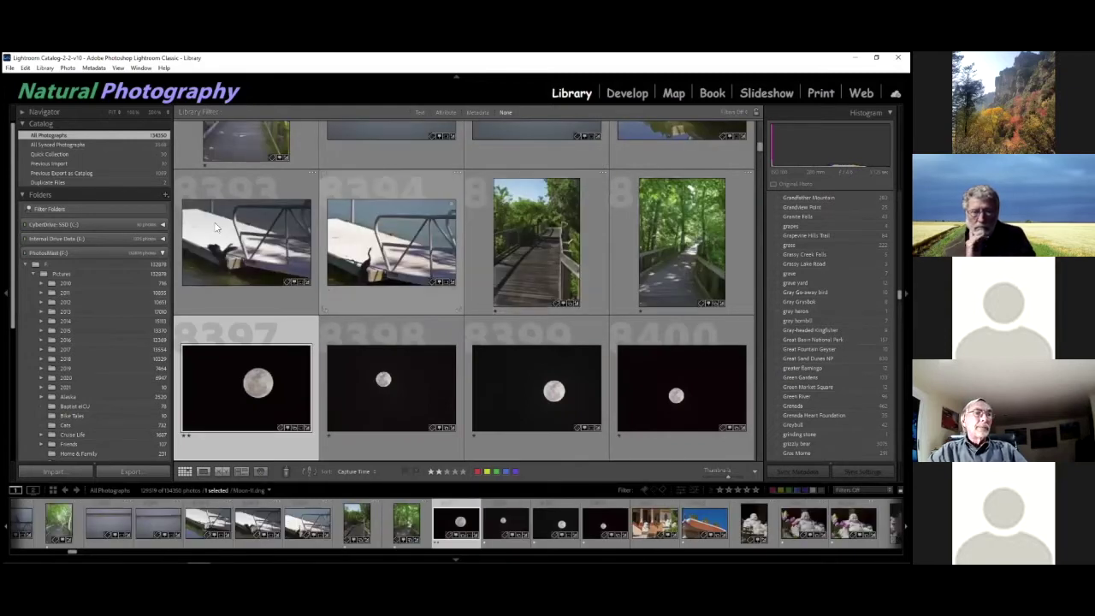
# - Select the year folders 2011 through 2021 together and select all of their photos
pyautogui.click(64, 292)
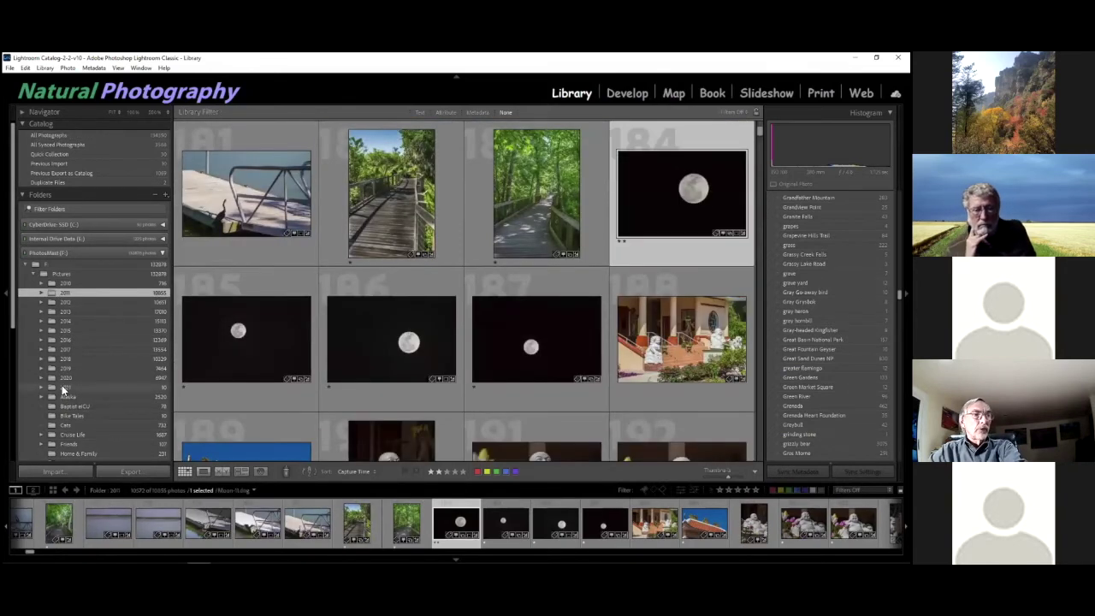
pyautogui.keyDown('shift'); pyautogui.click(61, 385); pyautogui.keyUp('shift')
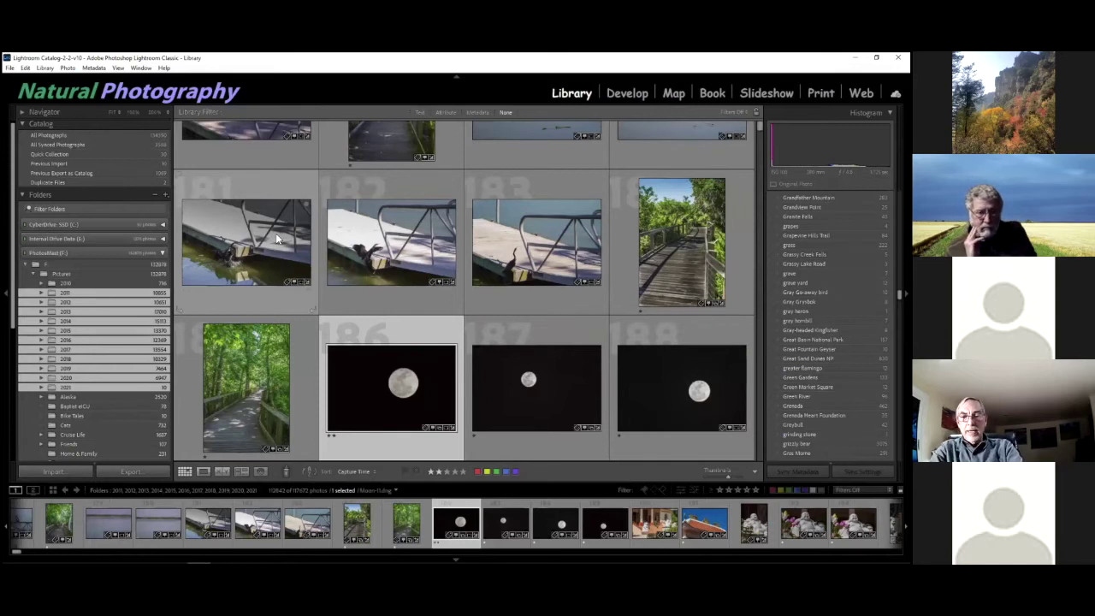
pyautogui.hotkey('ctrl', 'a')
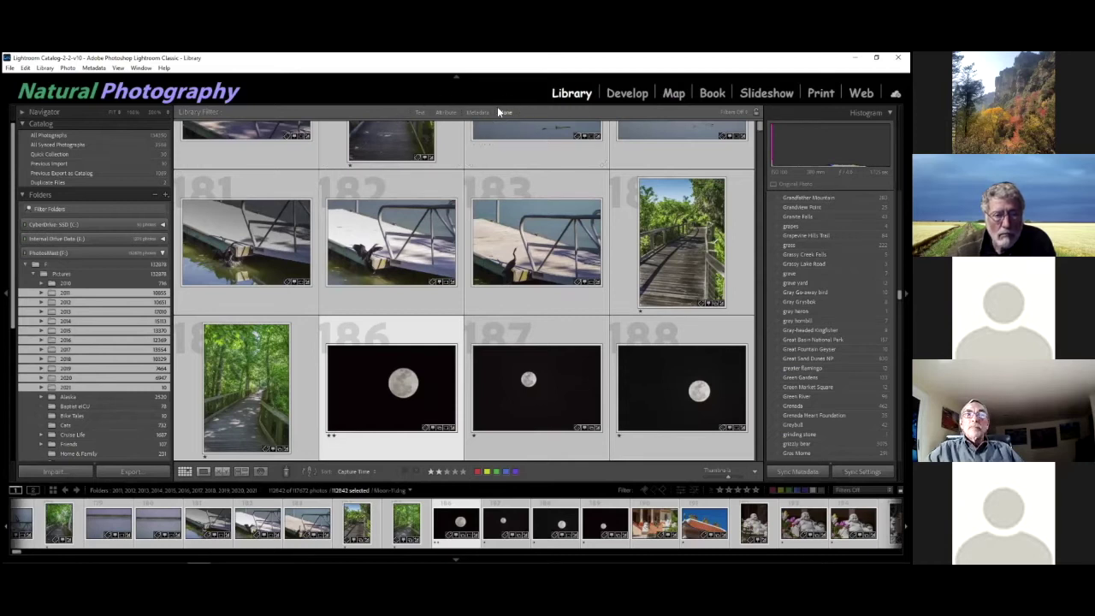
# - Filter the 2011 to 2021 photos by the blue color label and browse the matching thumbnails
pyautogui.click(446, 113)
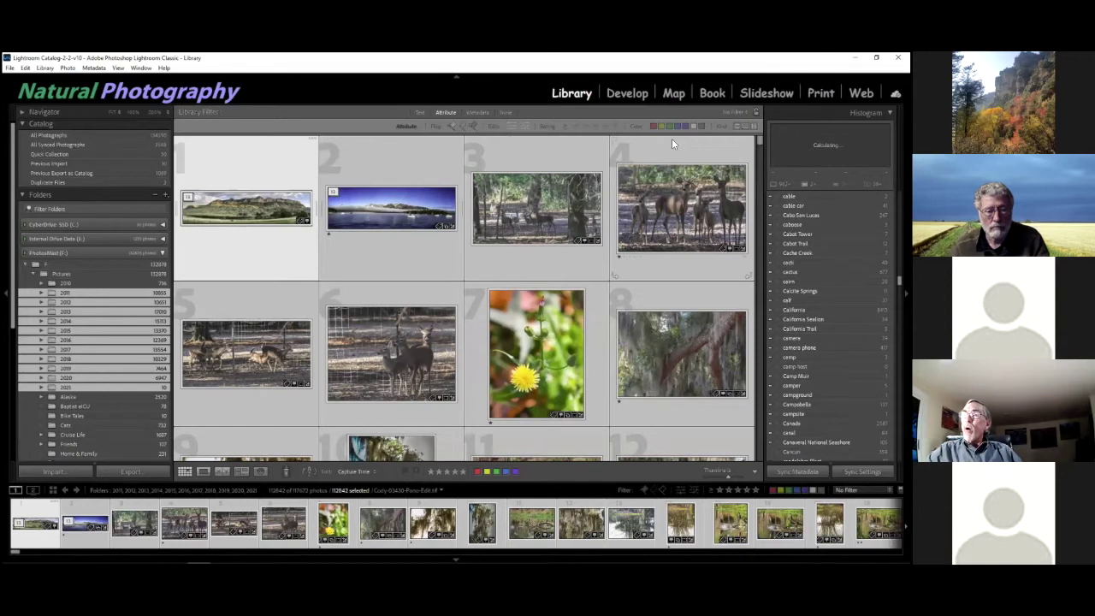
pyautogui.click(677, 127)
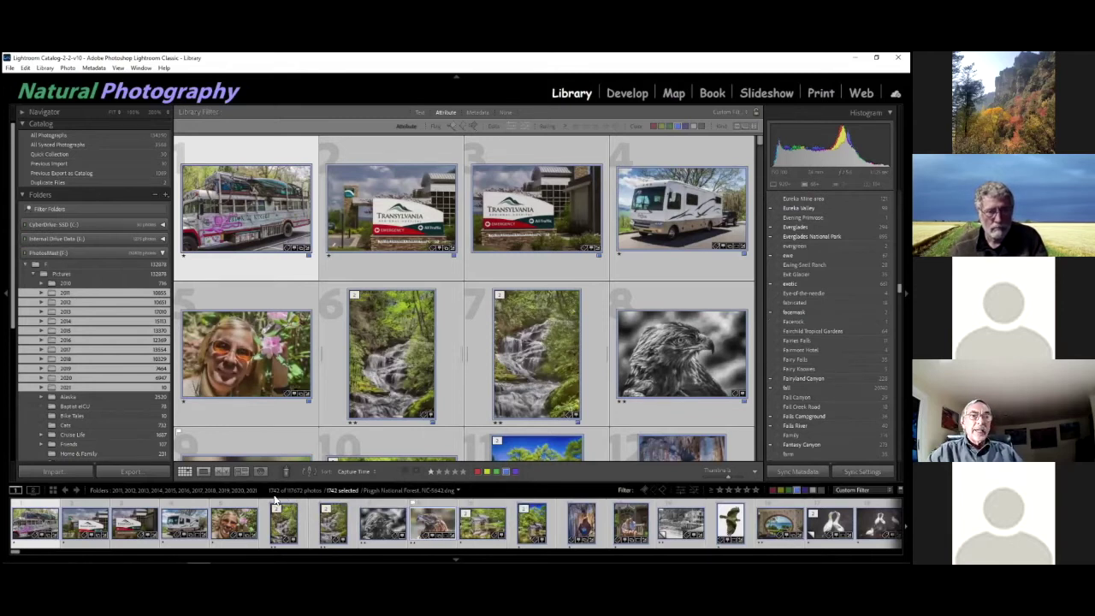
pyautogui.scroll(-5, 419, 352)
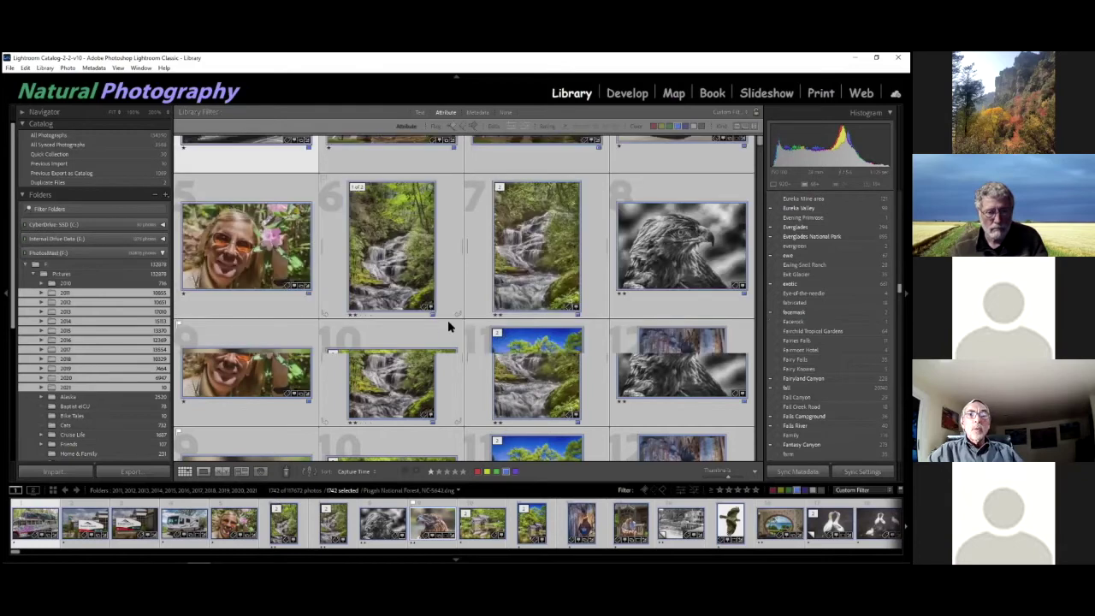
pyautogui.scroll(-4, 442, 332)
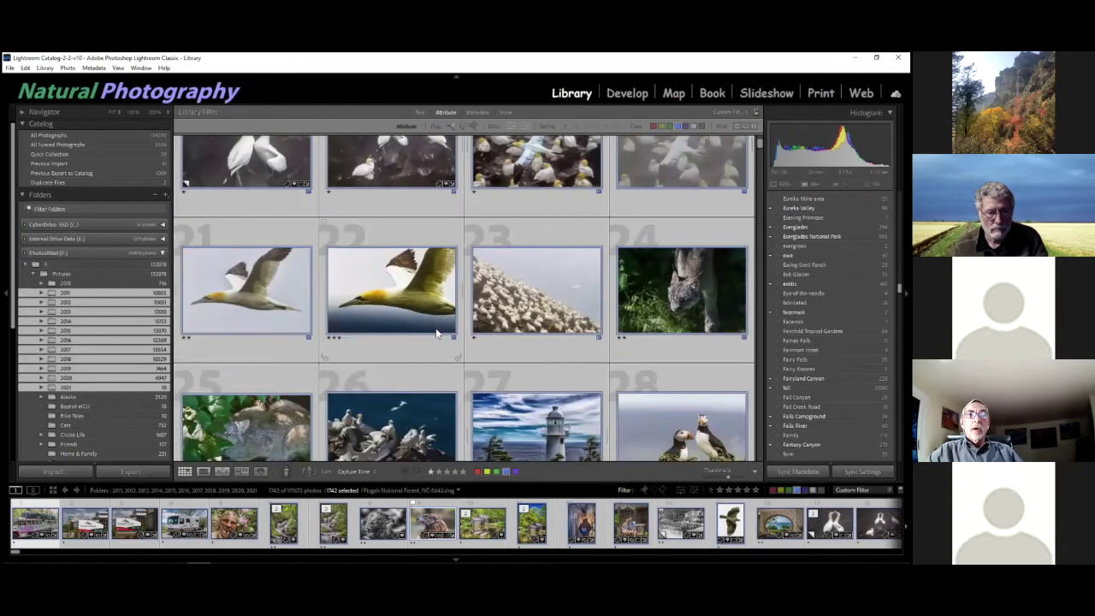
pyautogui.scroll(-6, 435, 333)
pyautogui.scroll(-4, 433, 334)
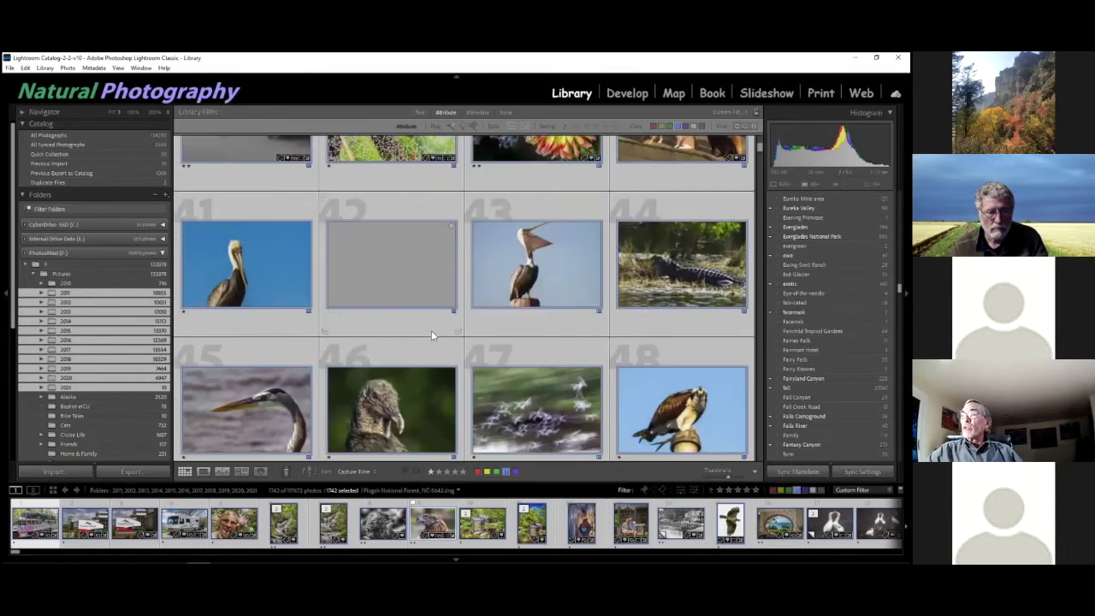
pyautogui.scroll(-2, 431, 330)
pyautogui.scroll(-3, 431, 330)
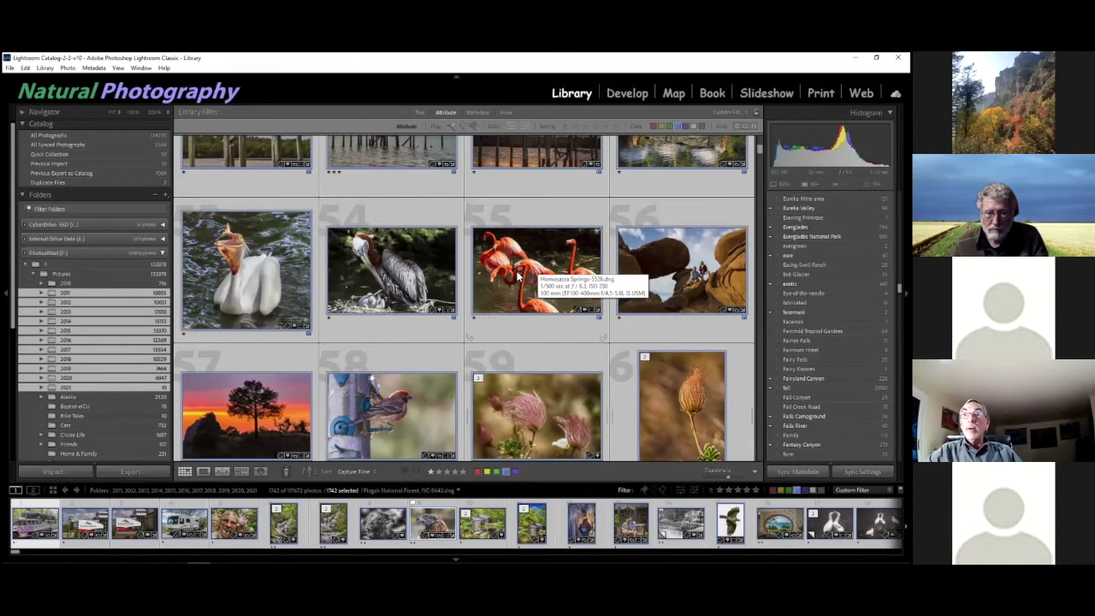
pyautogui.scroll(-5, 516, 275)
pyautogui.scroll(-5, 441, 306)
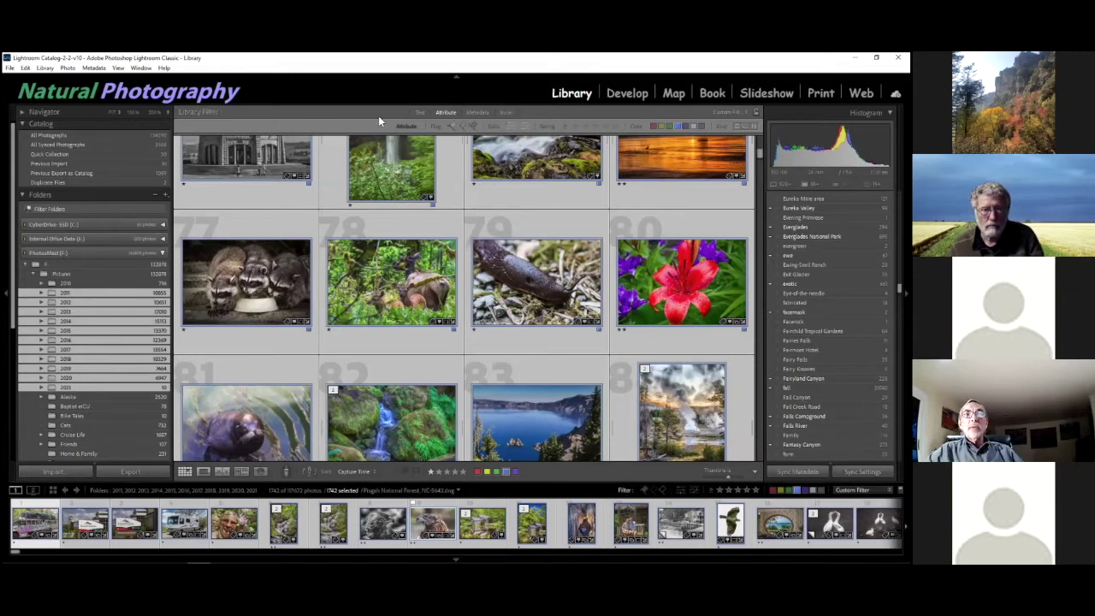
# - Turn the blue-label filter off and on again, and narrow it to five, four and three stars or higher in turn
pyautogui.click(505, 112)
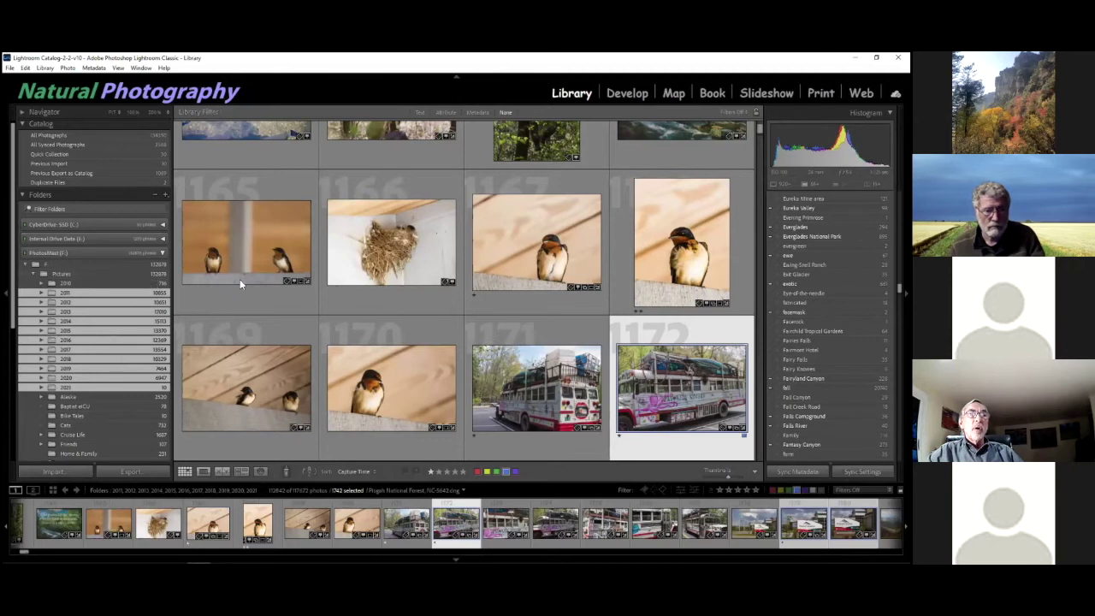
pyautogui.click(445, 112)
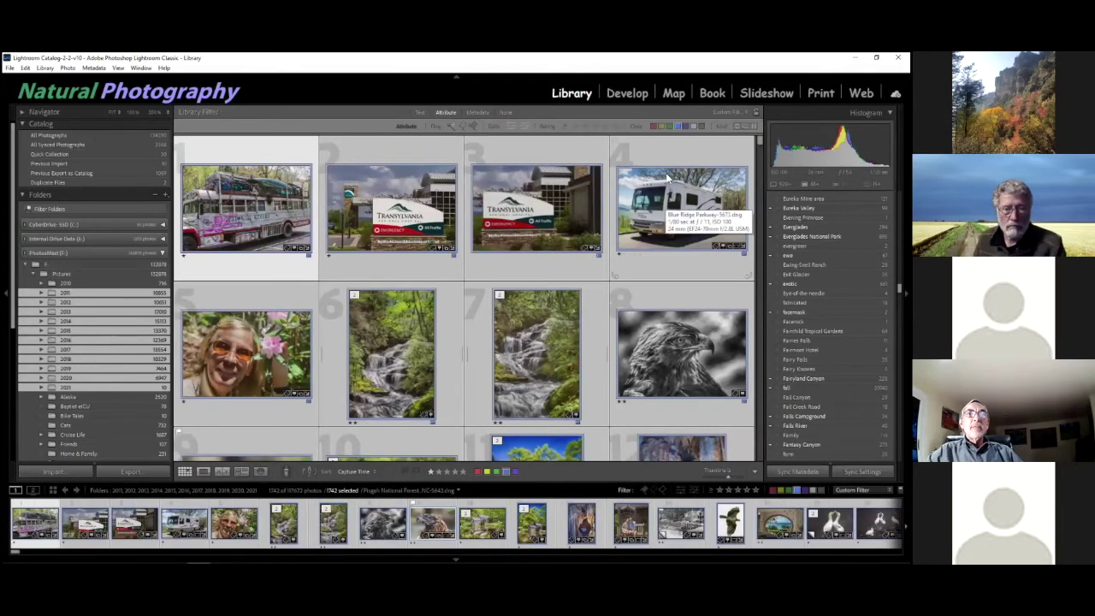
pyautogui.click(615, 127)
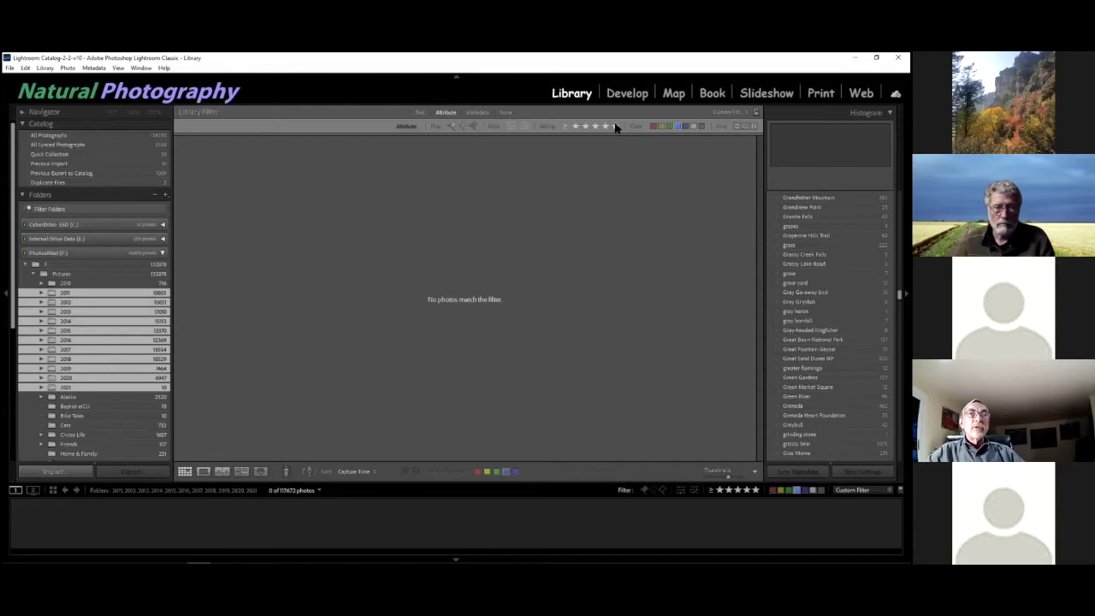
pyautogui.click(607, 130)
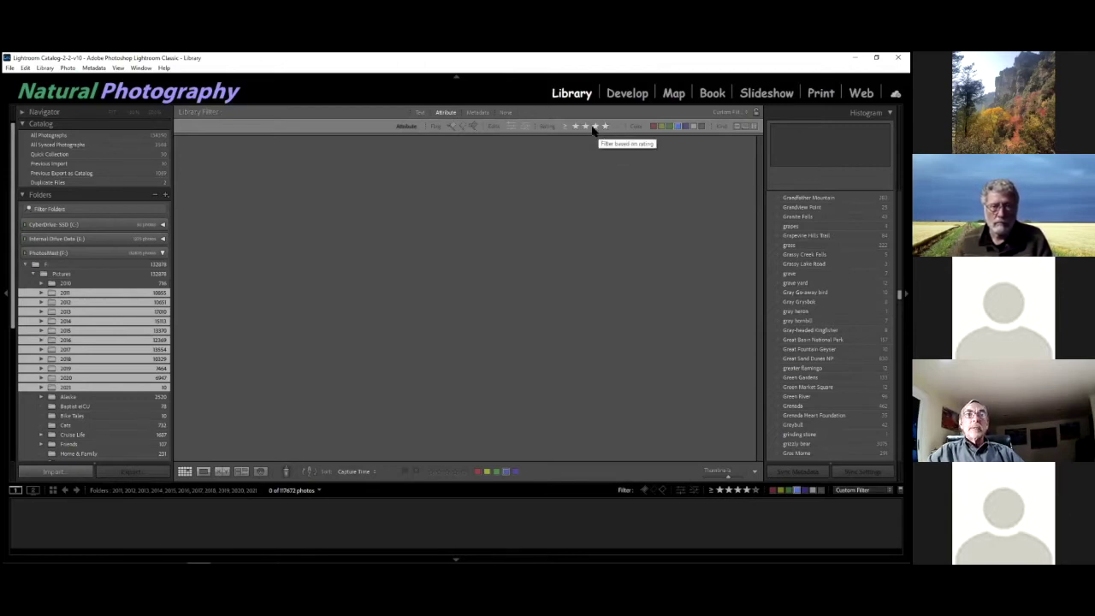
pyautogui.click(596, 124)
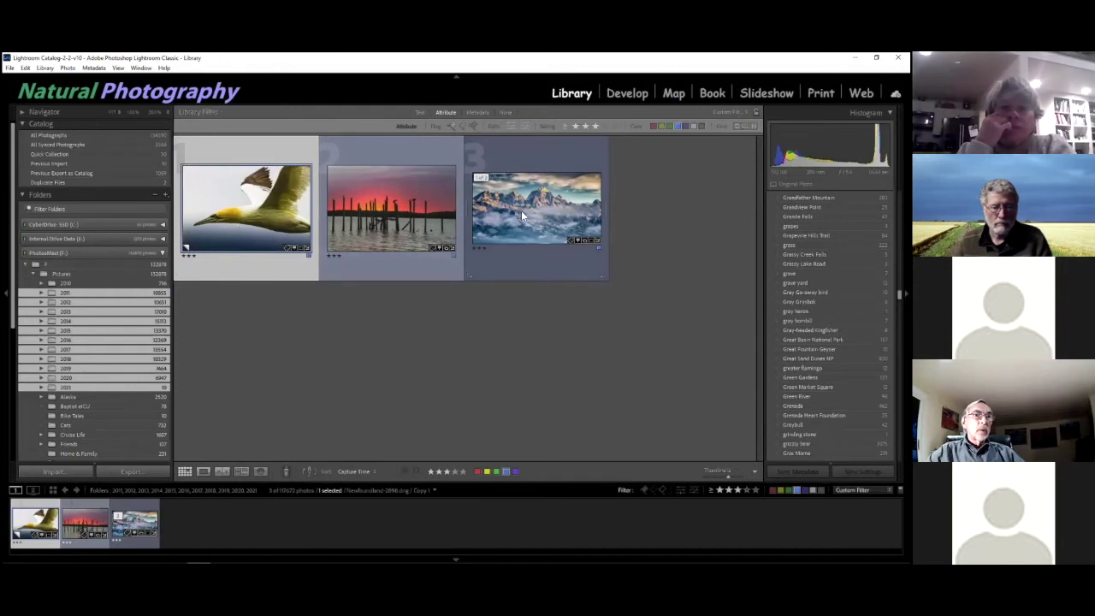
# - Lower the rating filter on the blue-labelled photos to two stars or higher and browse the matching thumbnails
pyautogui.click(584, 127)
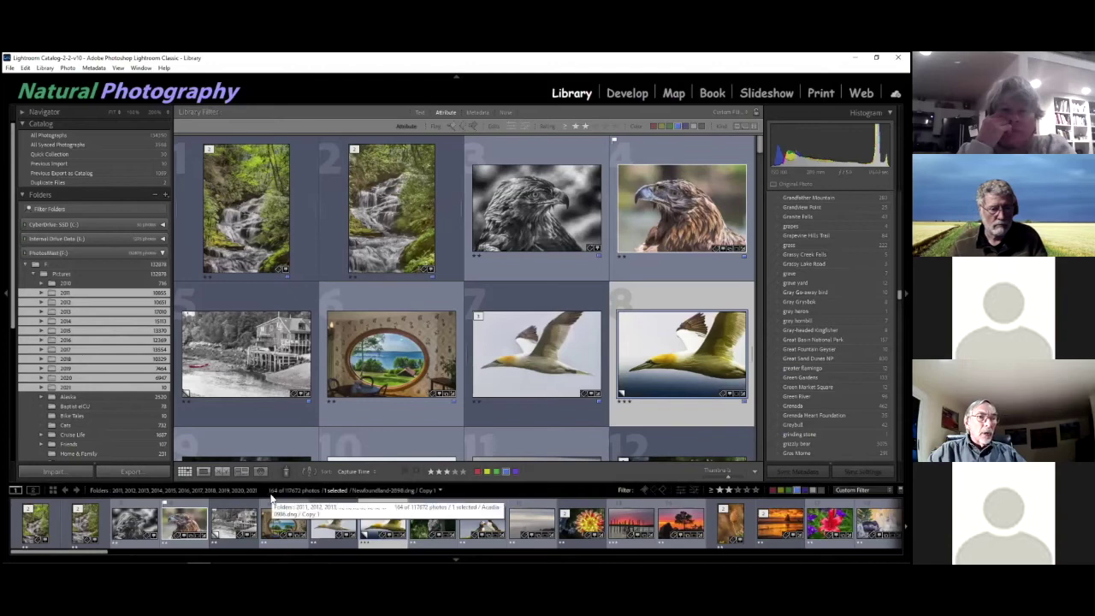
pyautogui.scroll(-3, 501, 272)
pyautogui.scroll(-8, 485, 277)
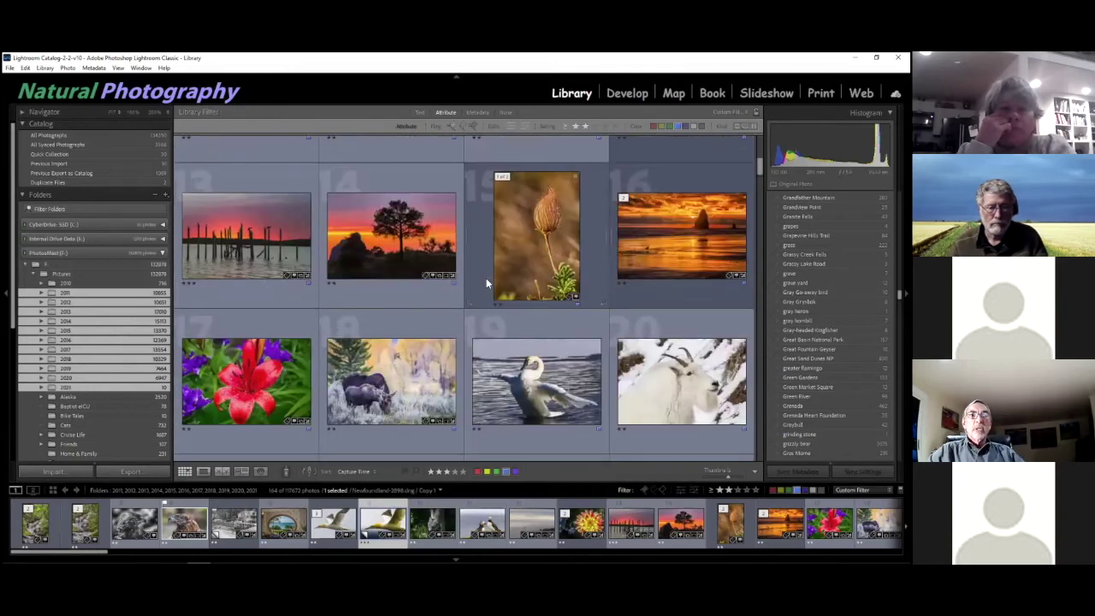
pyautogui.scroll(-4, 474, 285)
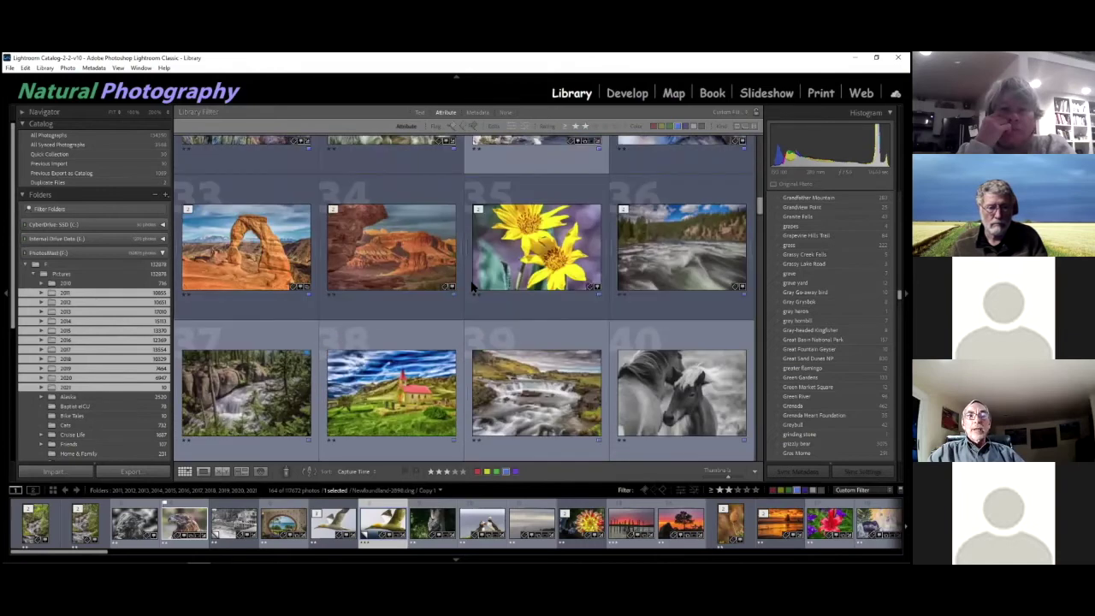
# - Browse the blue-labelled photos rated two stars or higher and lower the rating filter to one star or higher
pyautogui.scroll(-3, 472, 287)
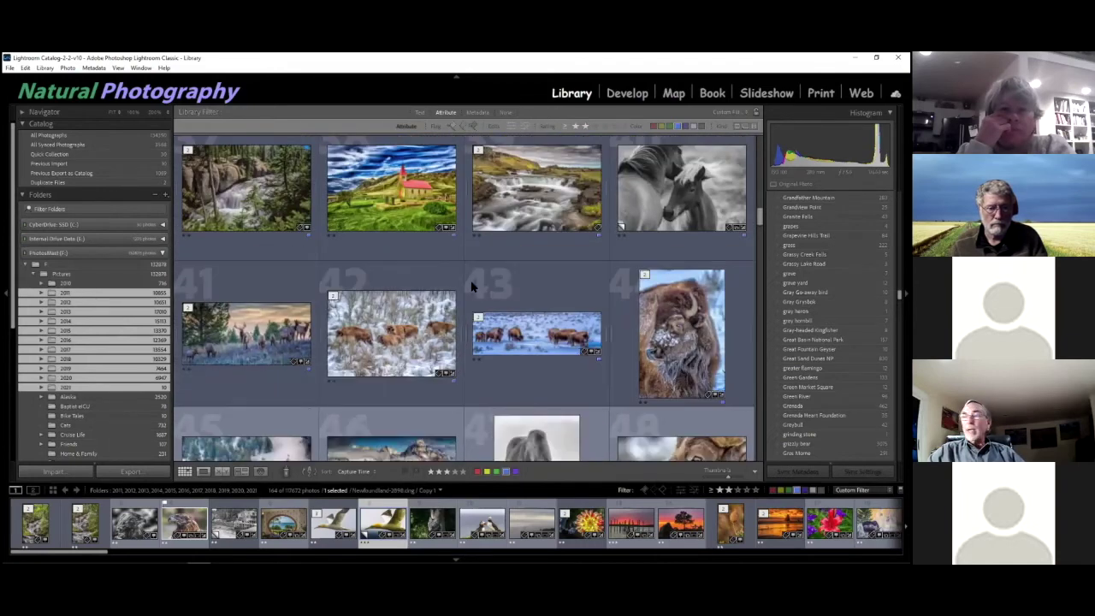
pyautogui.scroll(-3, 470, 287)
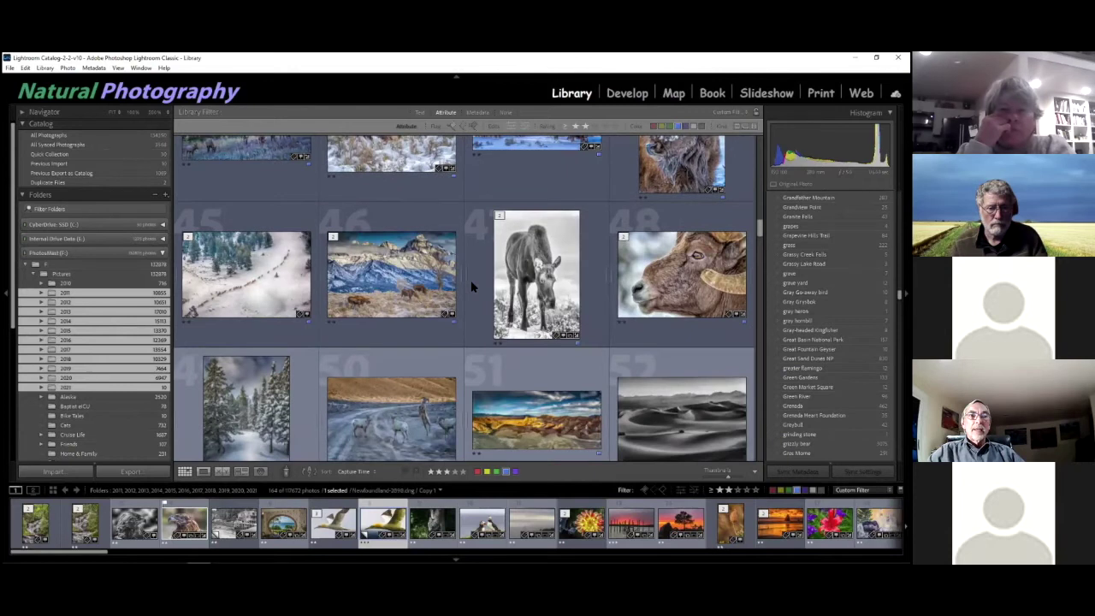
pyautogui.click(575, 126)
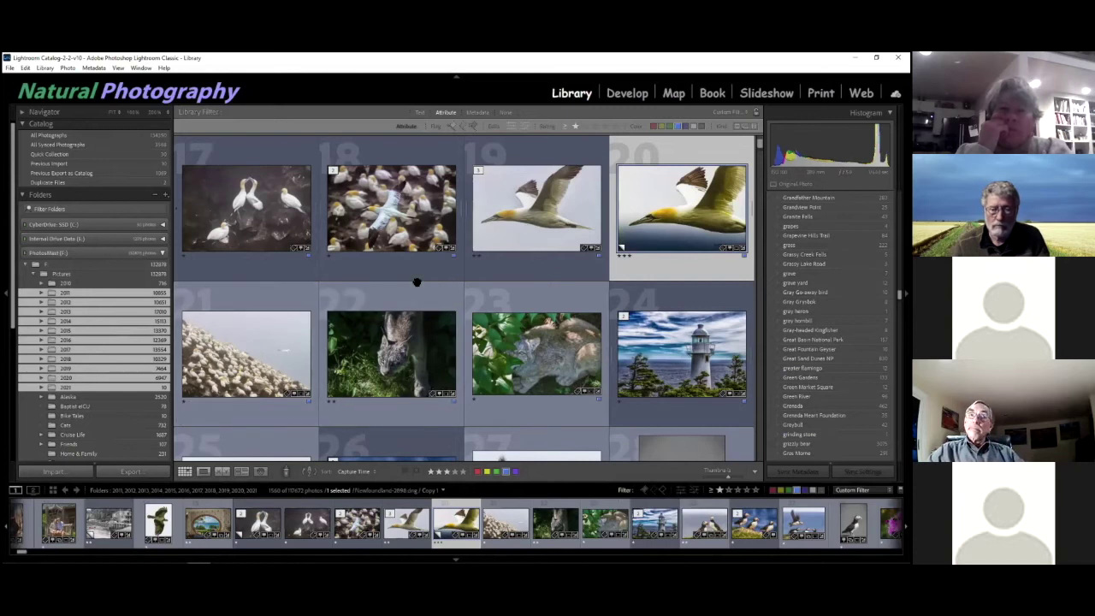
# - Clear the star rating criterion, turn all library filters off, and bring the blue-label attribute filter back
pyautogui.click(574, 127)
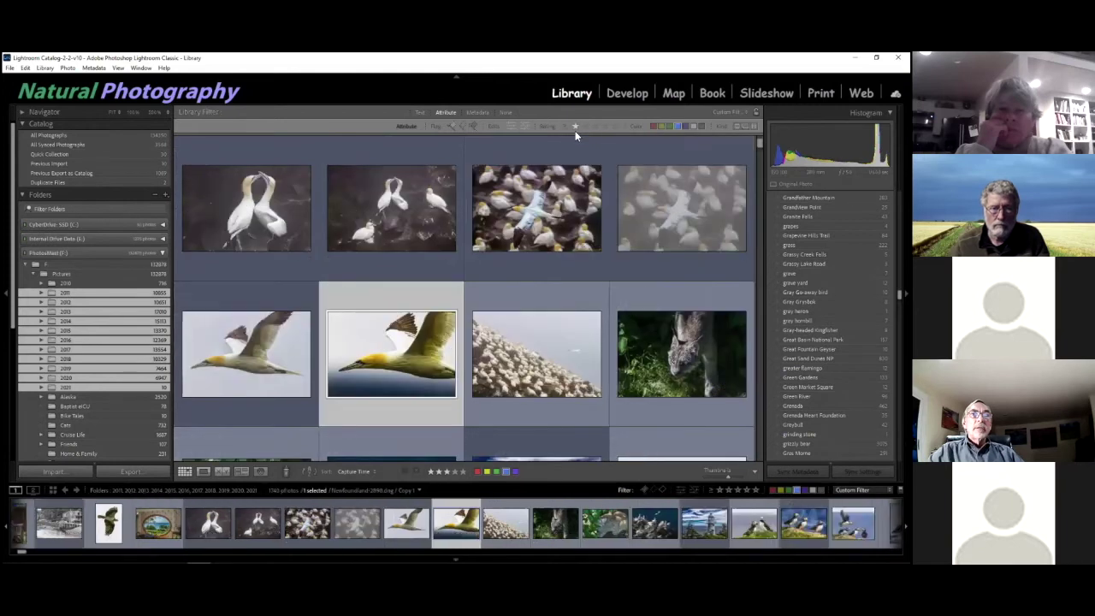
pyautogui.click(505, 112)
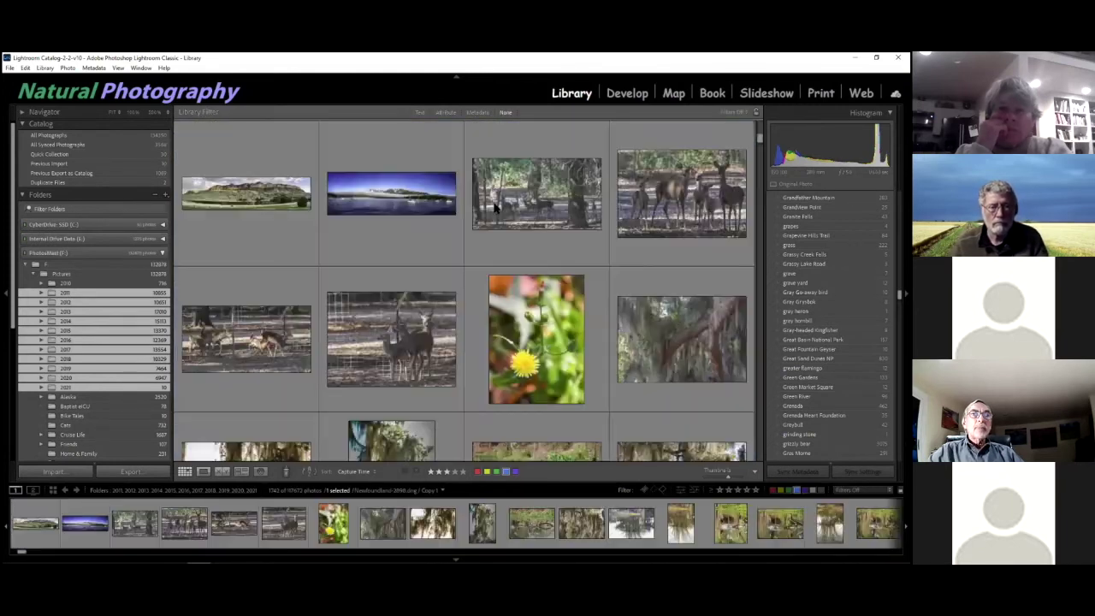
pyautogui.click(444, 113)
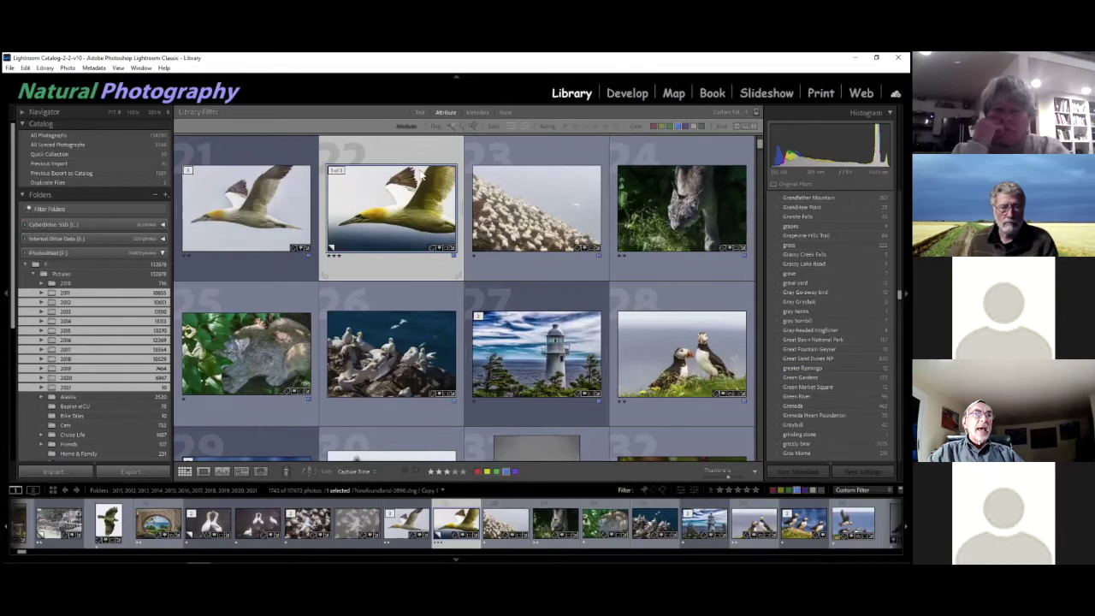
# - Narrow the blue-labelled photos to flagged ones, remove the flag from the eagle photo, and turn all filters off
pyautogui.click(453, 126)
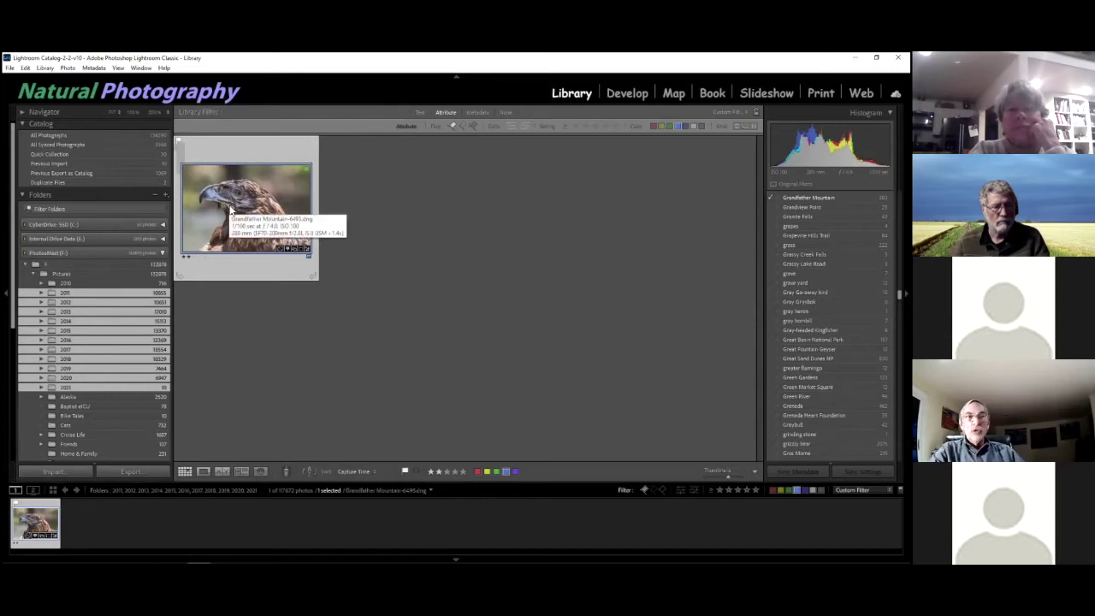
pyautogui.press('0')
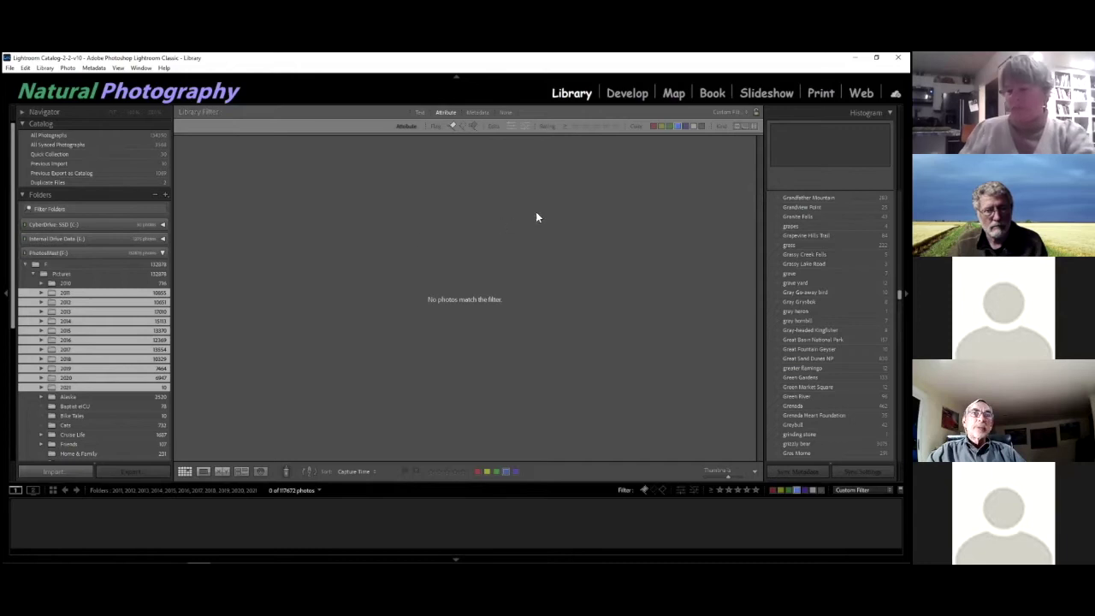
pyautogui.click(504, 112)
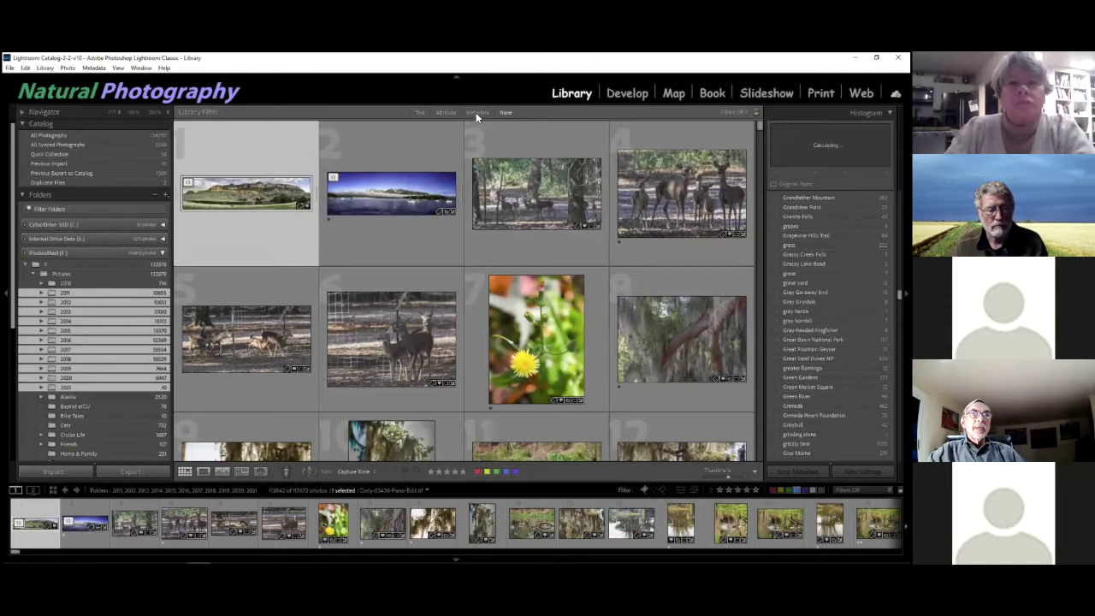
# - Switch the library filter to metadata and remove its Label column
pyautogui.click(477, 112)
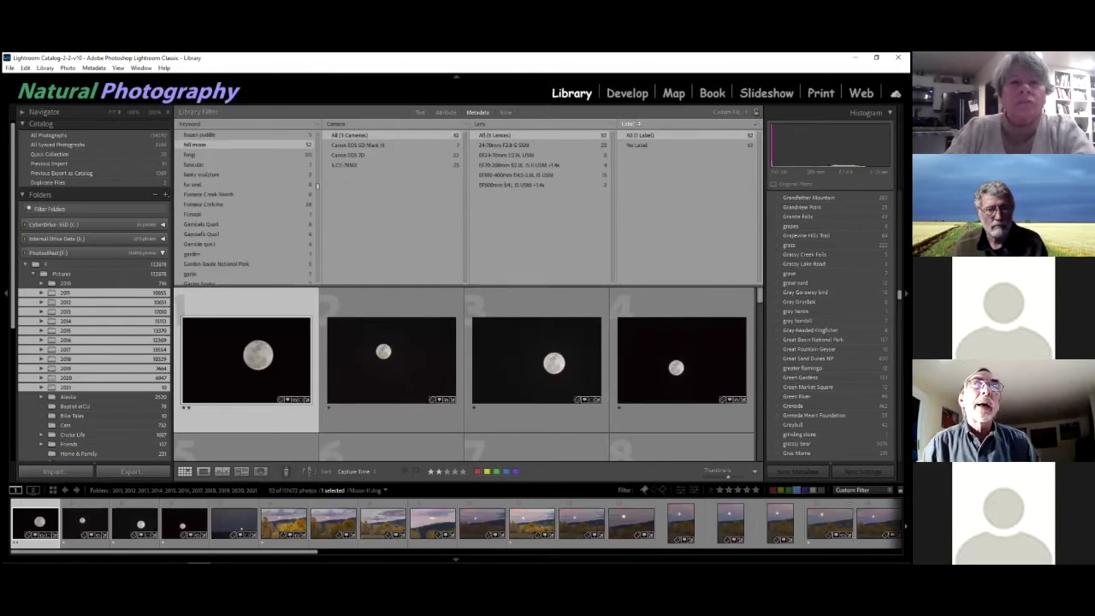
pyautogui.click(630, 124)
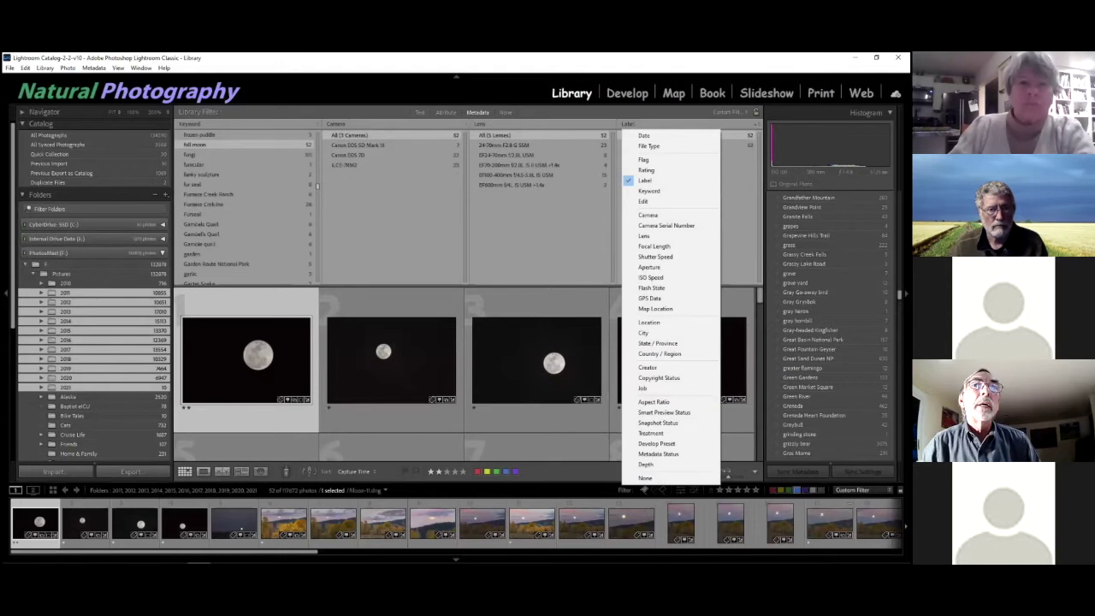
pyautogui.click(753, 124)
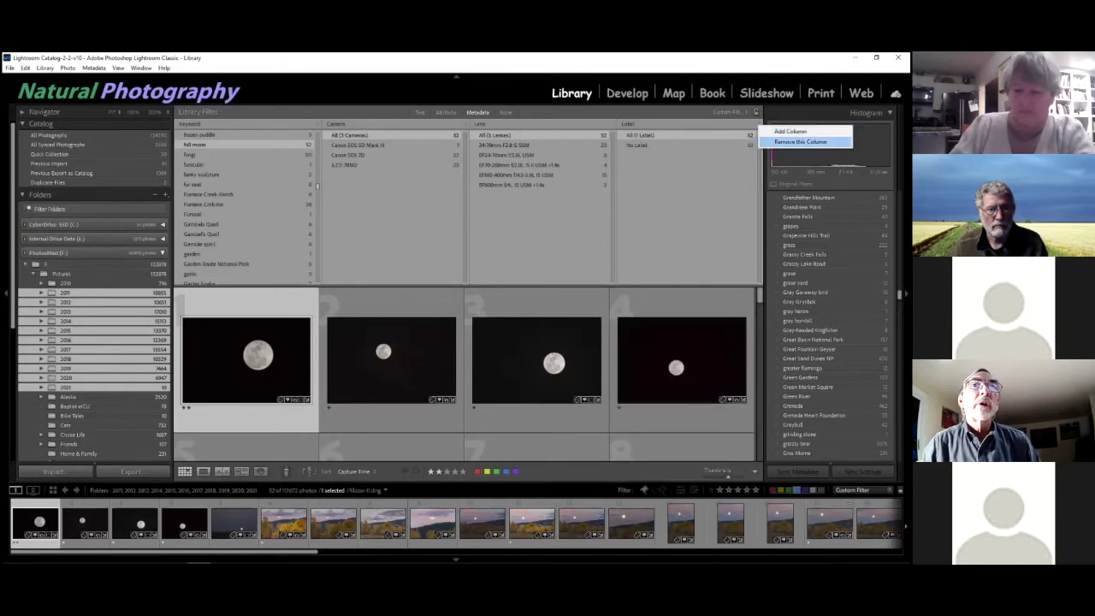
pyautogui.click(800, 141)
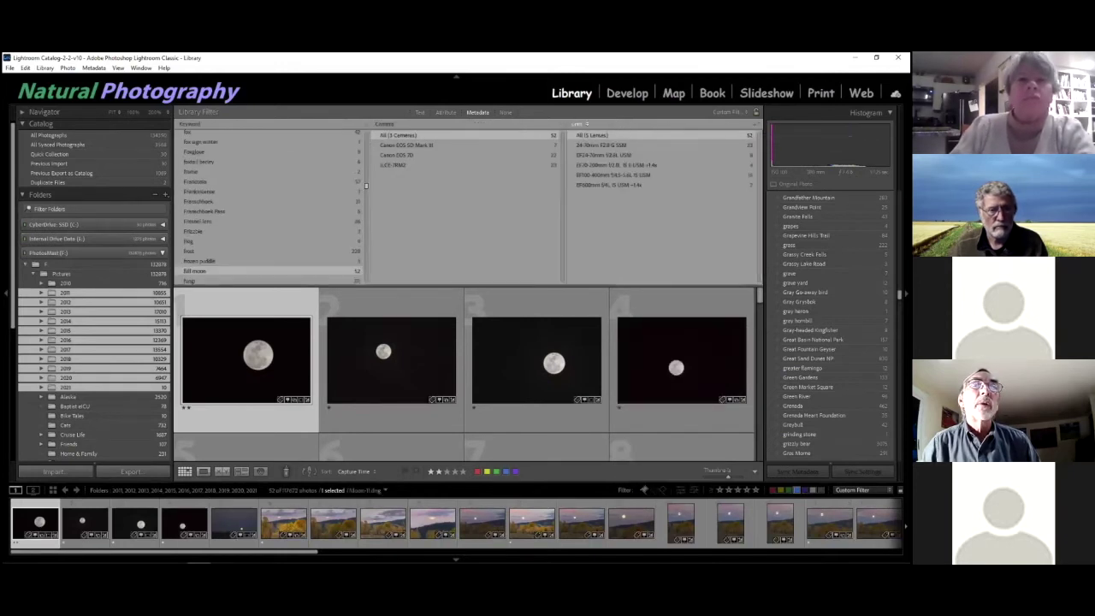
# - Remove the Keyword column from the metadata filter and keep the first remaining column set to Camera
pyautogui.rightClick(366, 129)
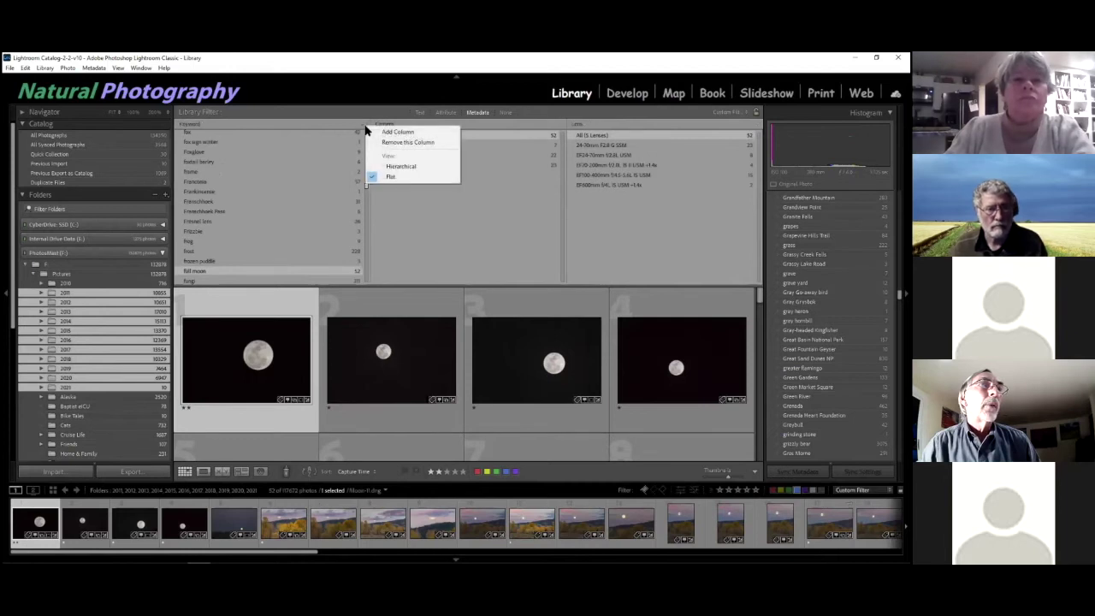
pyautogui.click(394, 141)
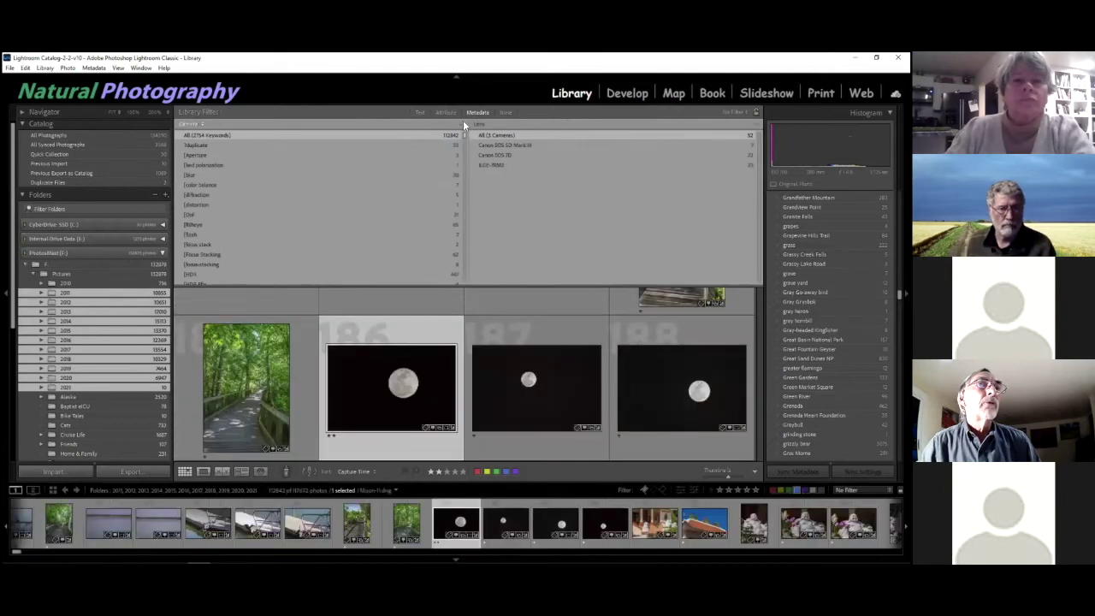
pyautogui.rightClick(463, 124)
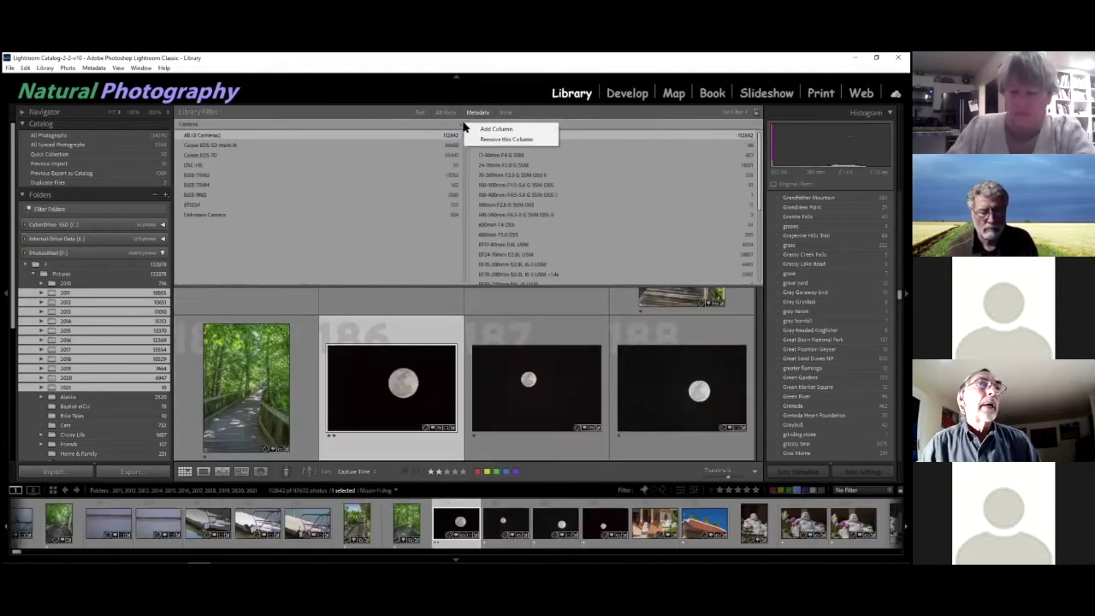
pyautogui.click(258, 124)
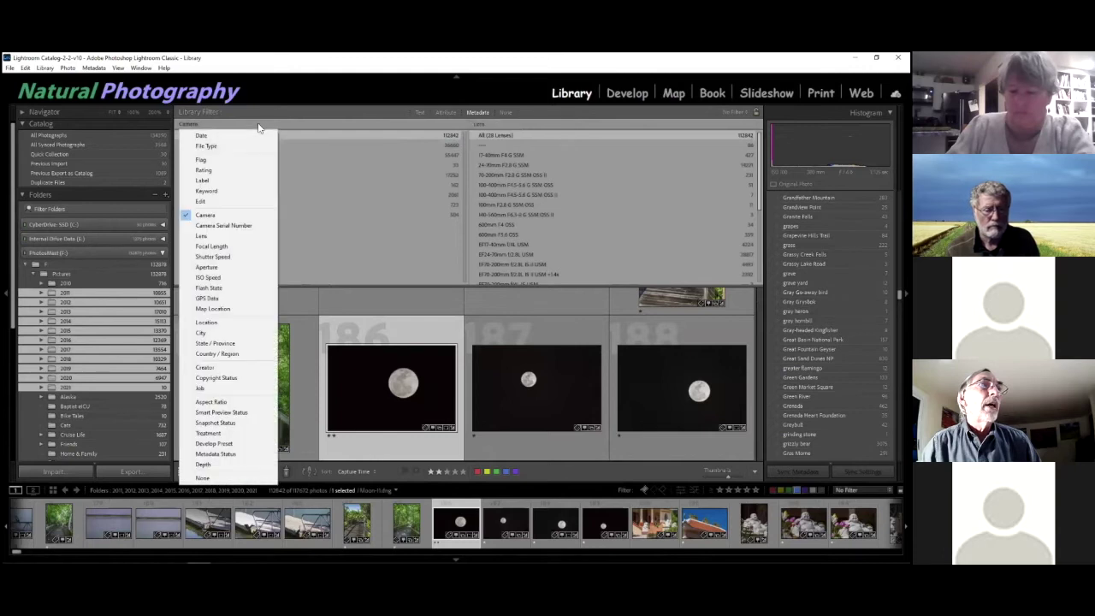
pyautogui.click(210, 215)
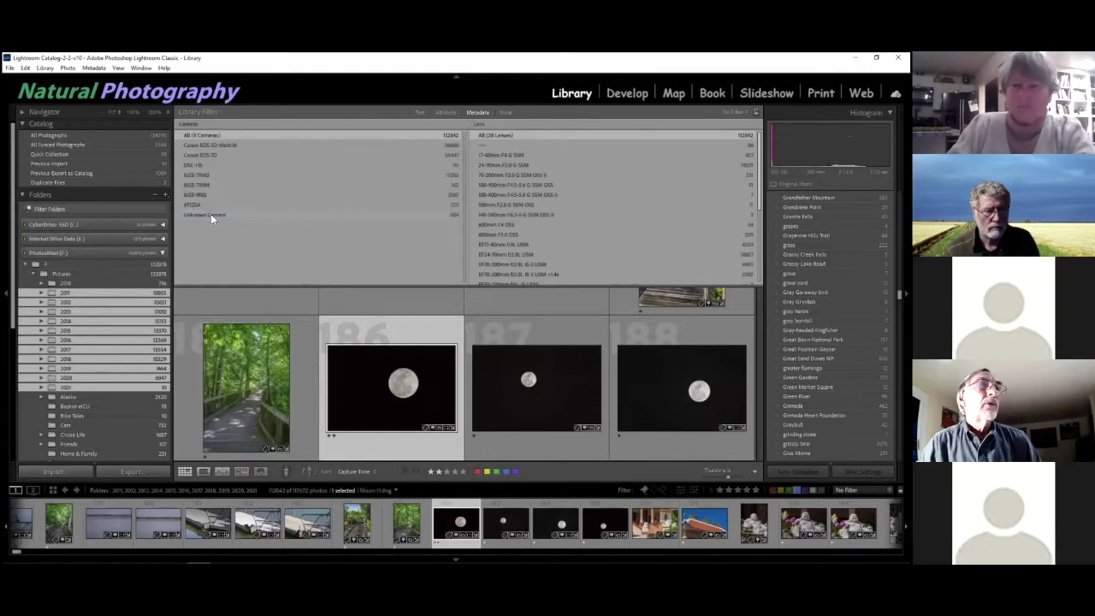
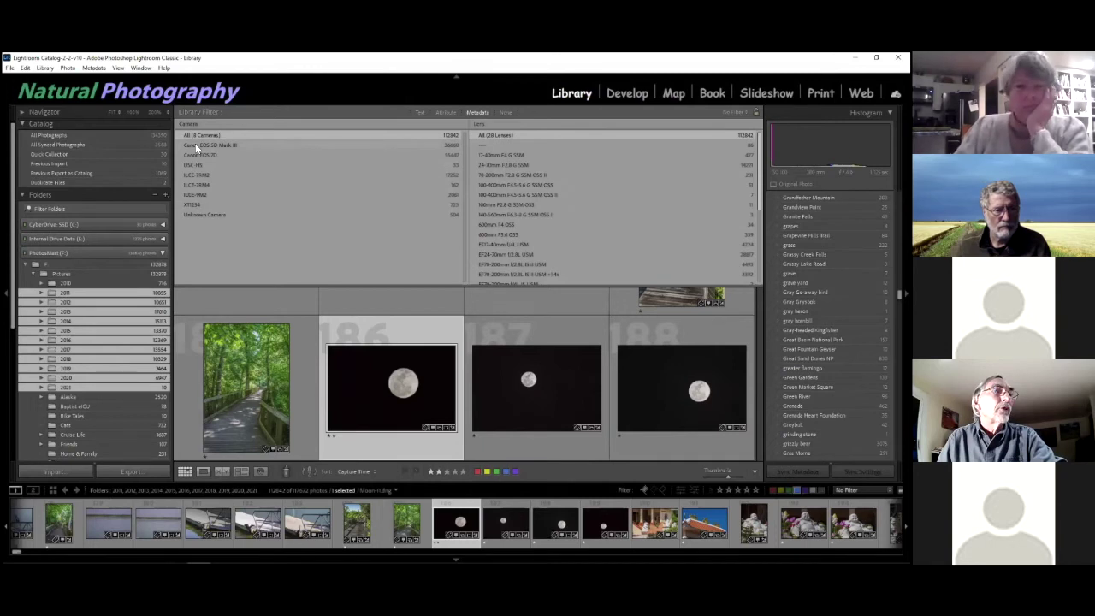
# - Filter the photos to the Canon EOS 5D Mark III, Canon EOS 7D, ILCE-7RM2 and ILCE-9M2 cameras and look through their lens list
pyautogui.click(196, 147)
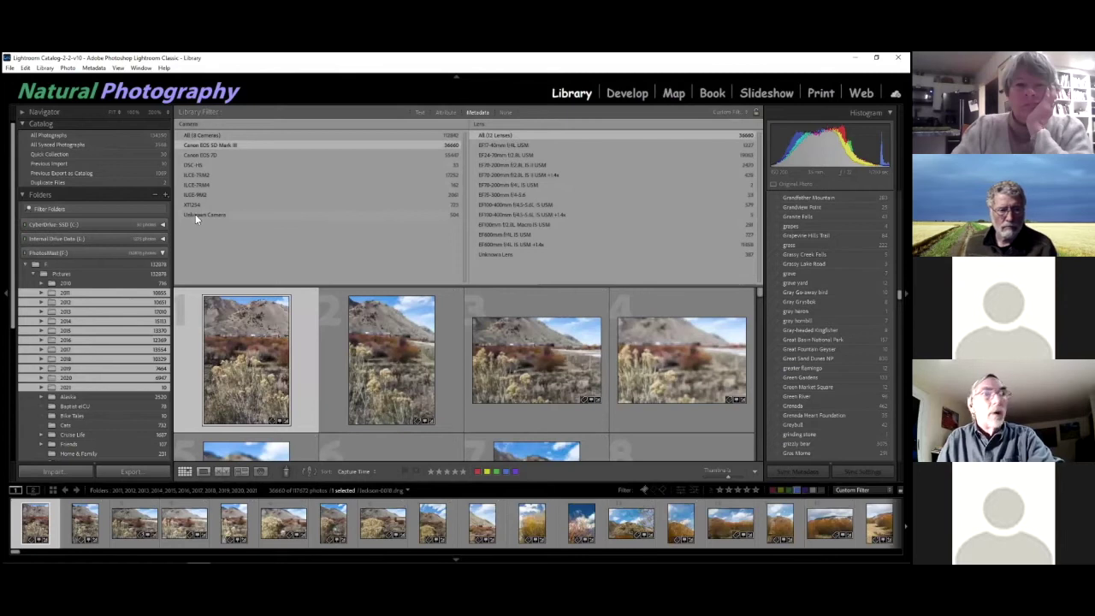
pyautogui.click(195, 214)
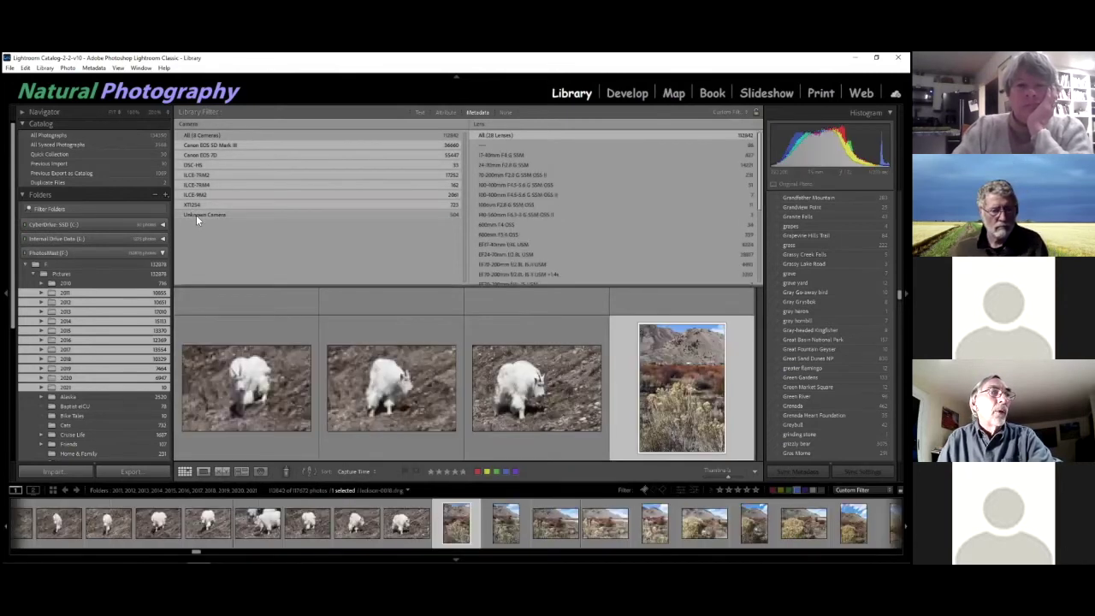
pyautogui.click(192, 204)
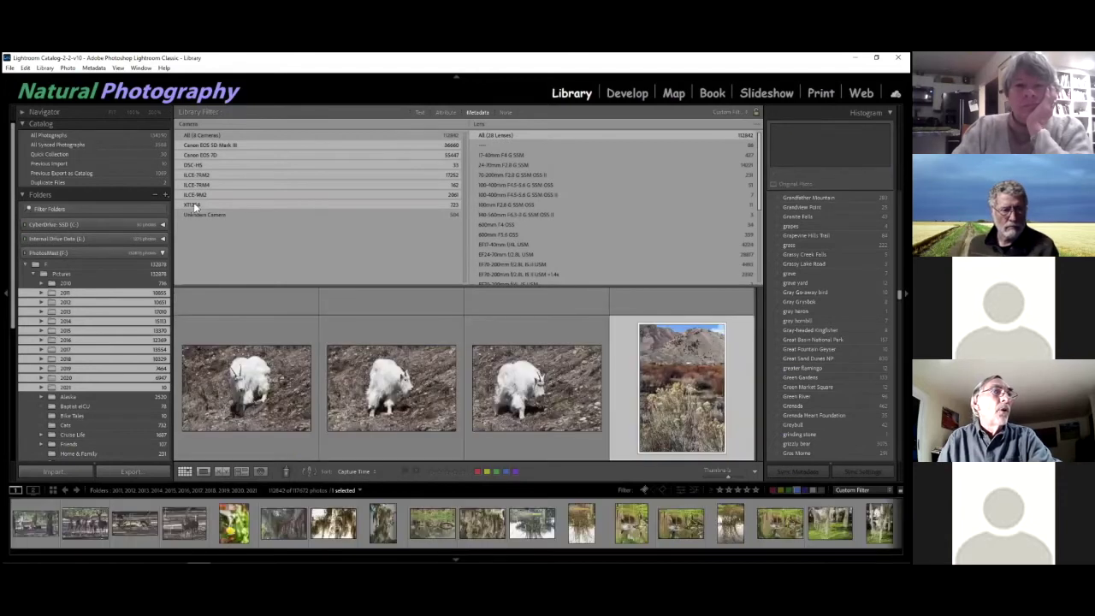
pyautogui.click(196, 165)
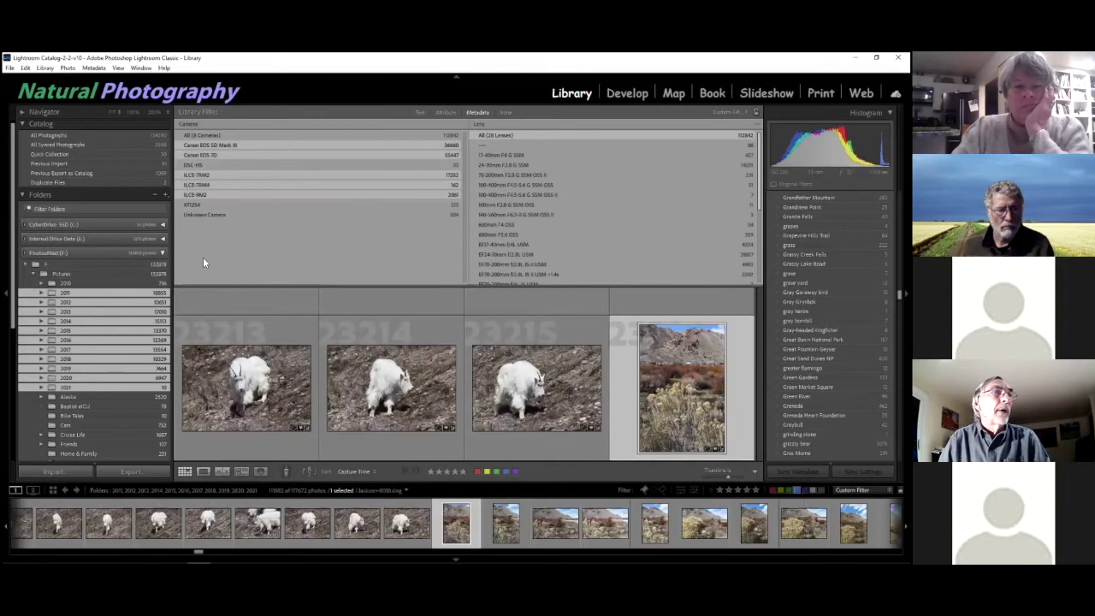
pyautogui.click(192, 184)
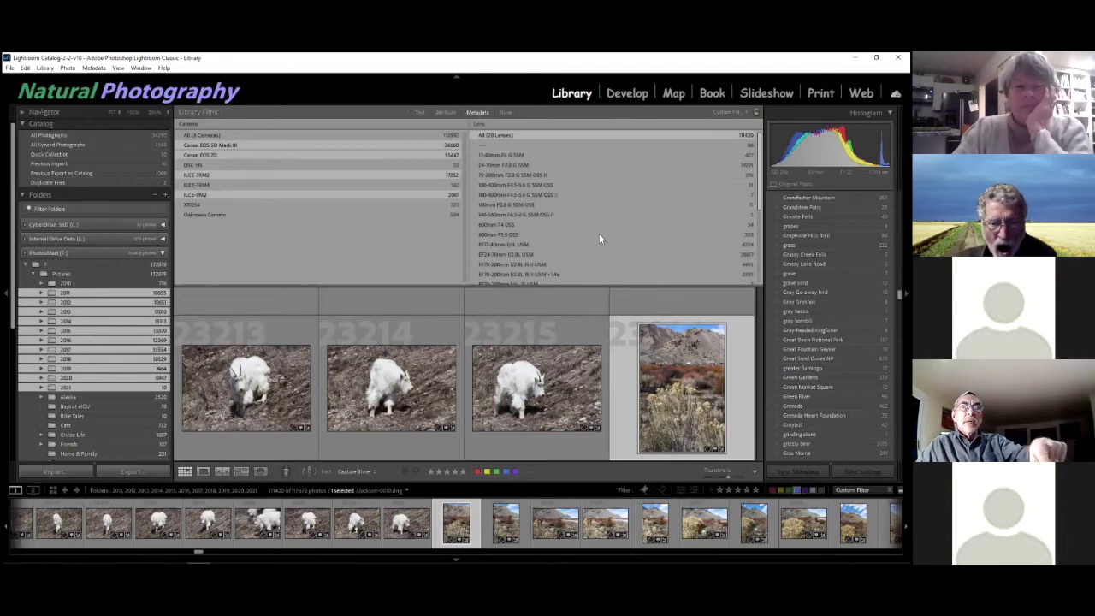
pyautogui.scroll(-5, 611, 219)
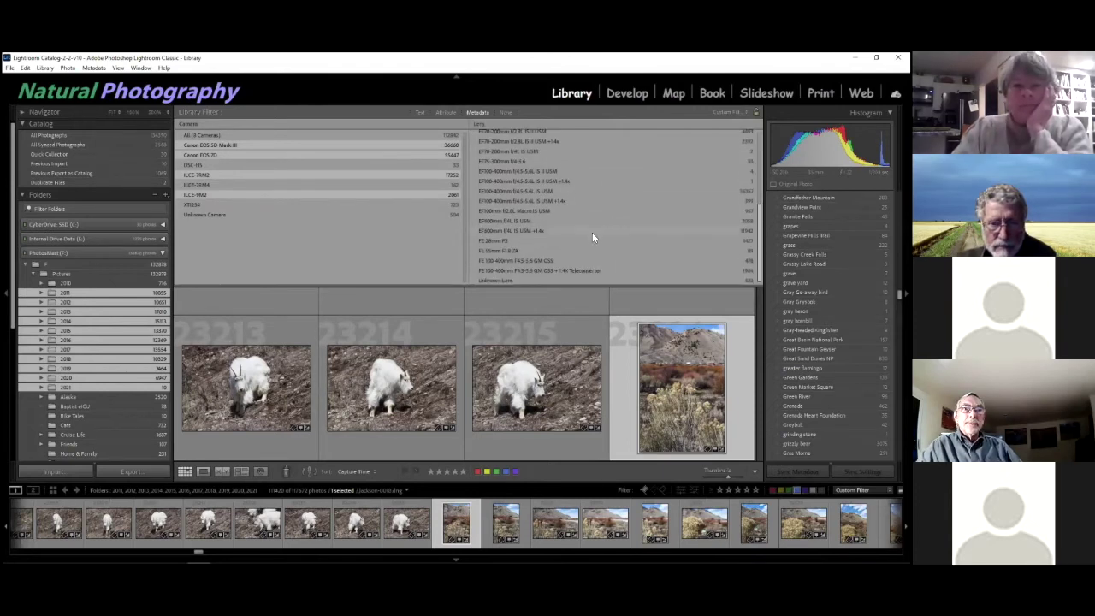
pyautogui.scroll(5, 592, 235)
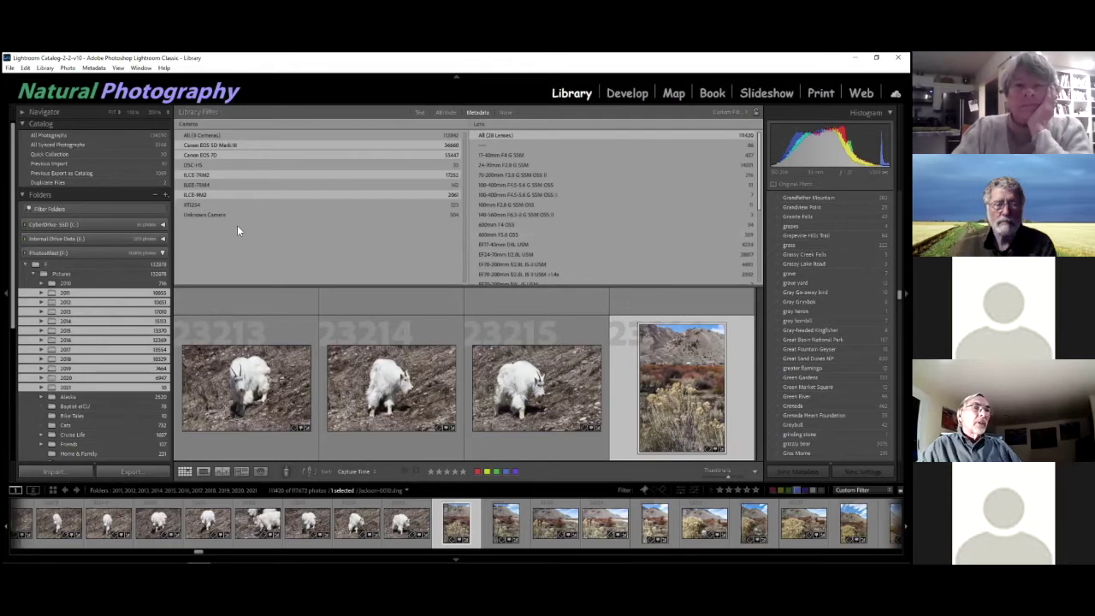
# - Filter the photos by the Canon EOS 5D Mark III alone, and then by the Canon EOS 7D alone
pyautogui.click(223, 145)
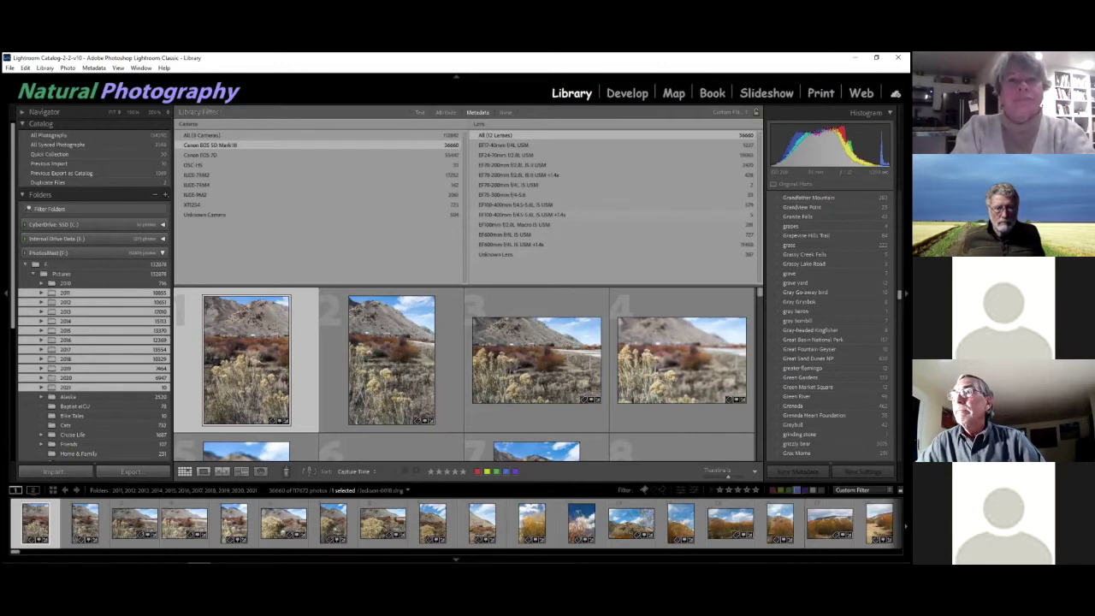
pyautogui.click(213, 154)
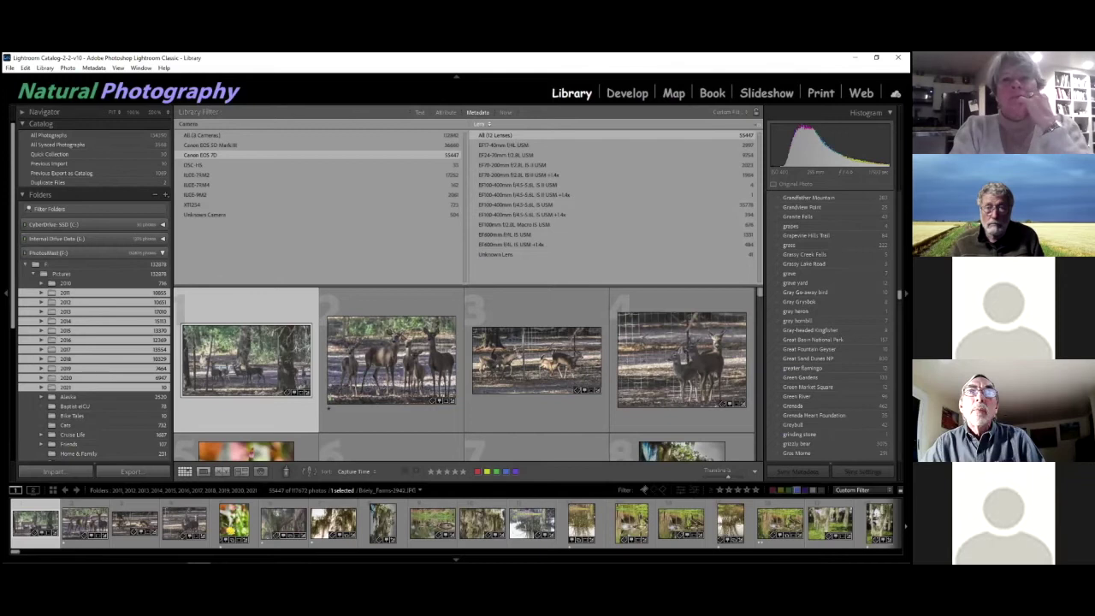
# - Add a third column to the metadata filter and set it to Focal Length
pyautogui.click(756, 113)
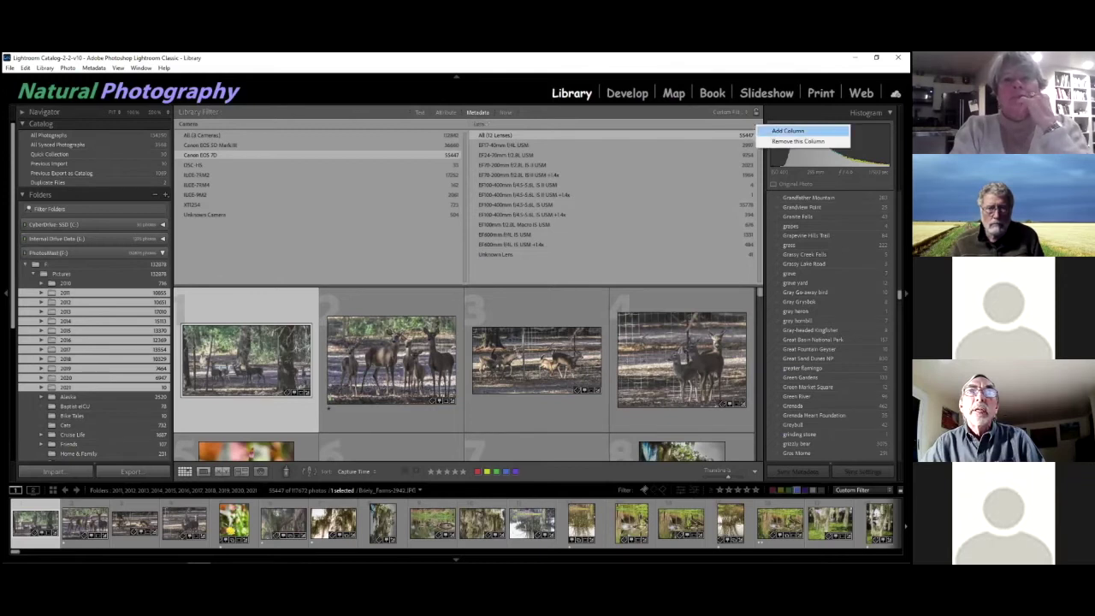
pyautogui.click(787, 130)
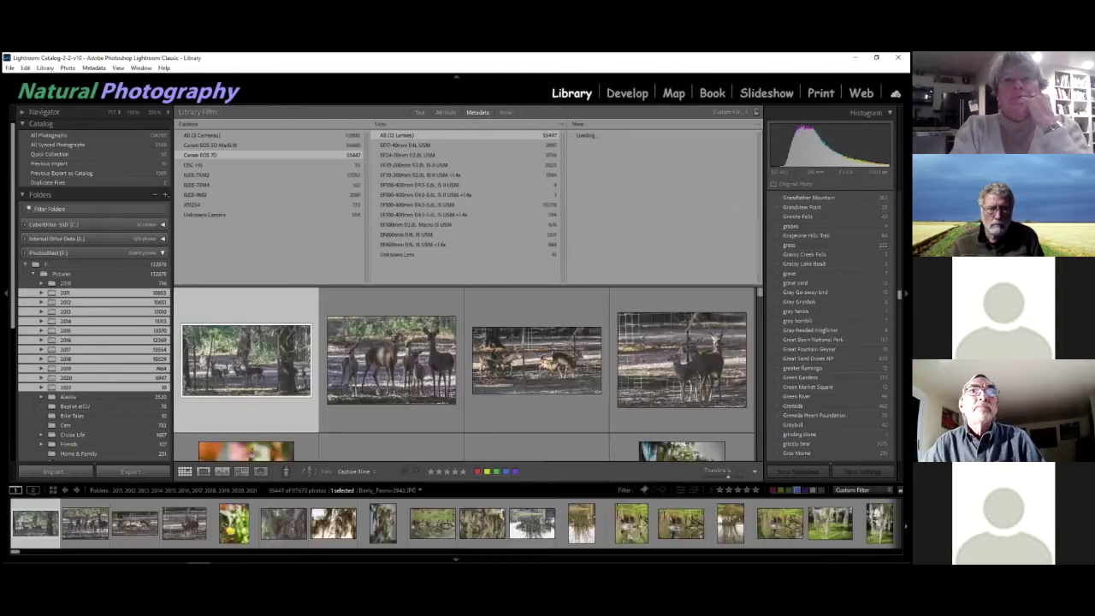
pyautogui.click(698, 122)
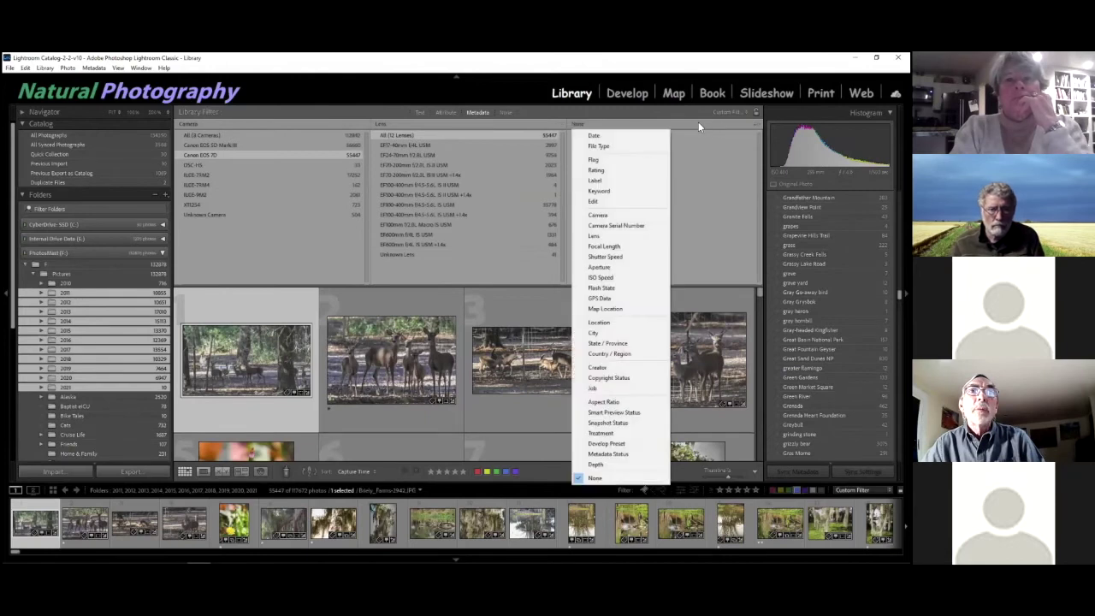
pyautogui.click(610, 247)
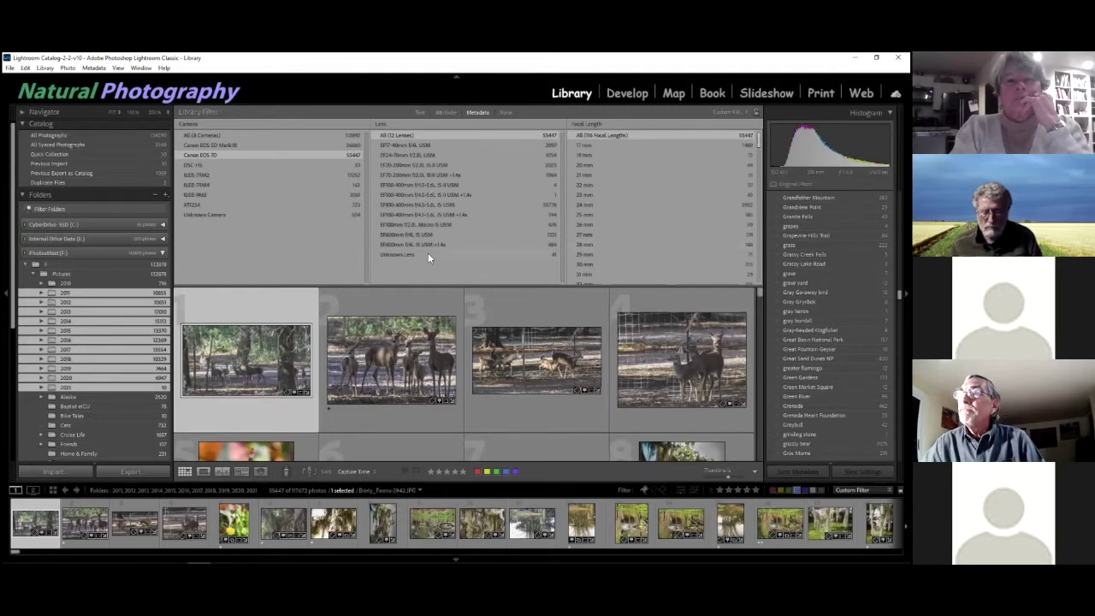
# - Include the Canon EOS 5D Mark III with the 7D, filter by the EF24-70mm f/2.8L USM lens, and look through its focal lengths
pyautogui.click(193, 143)
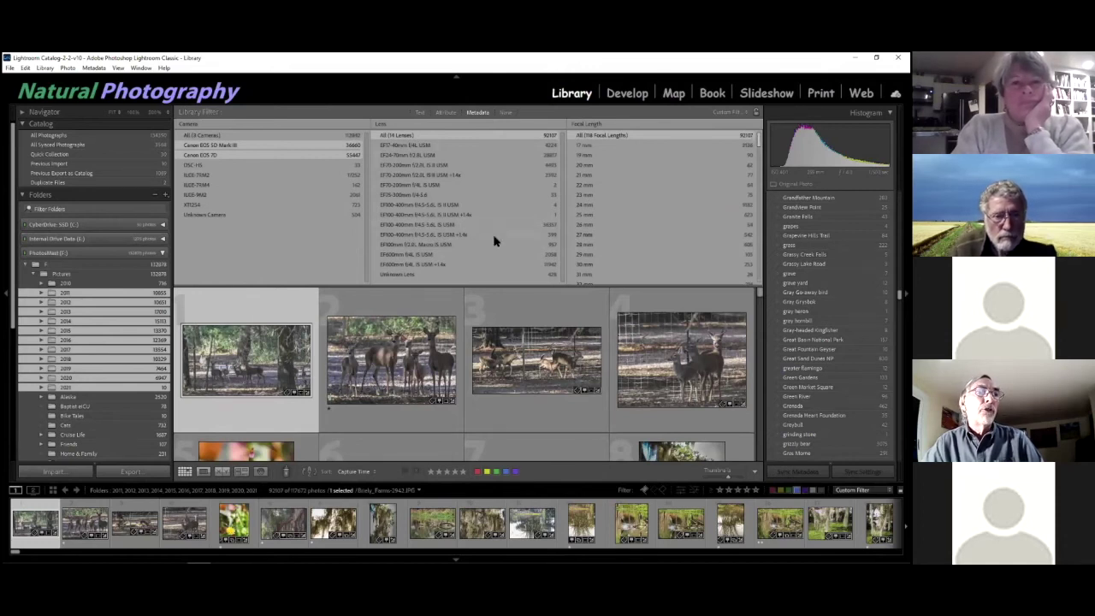
pyautogui.click(403, 155)
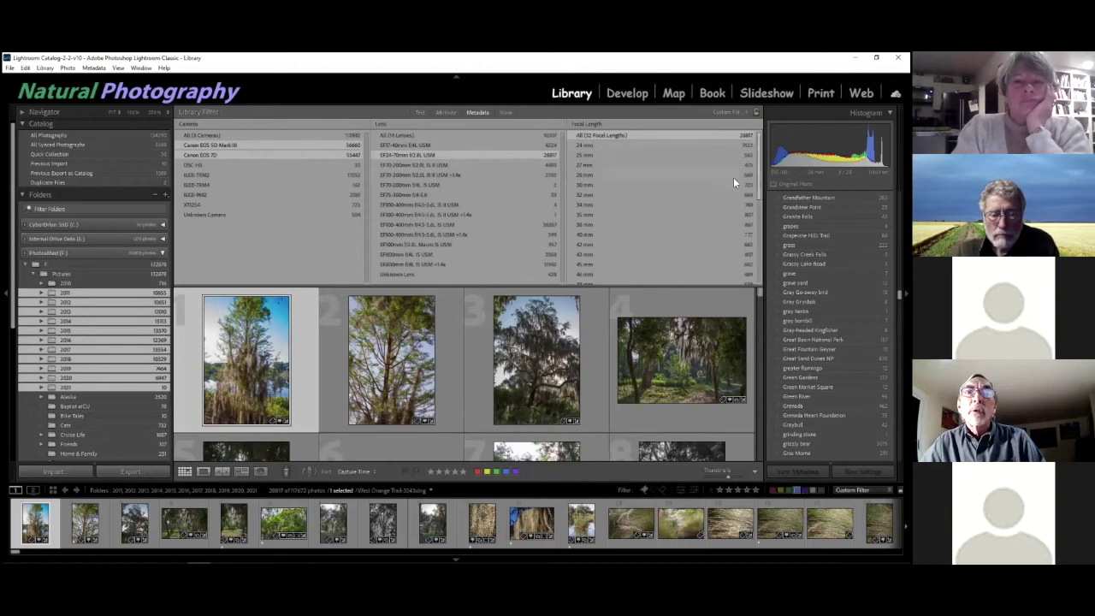
pyautogui.scroll(-3, 728, 221)
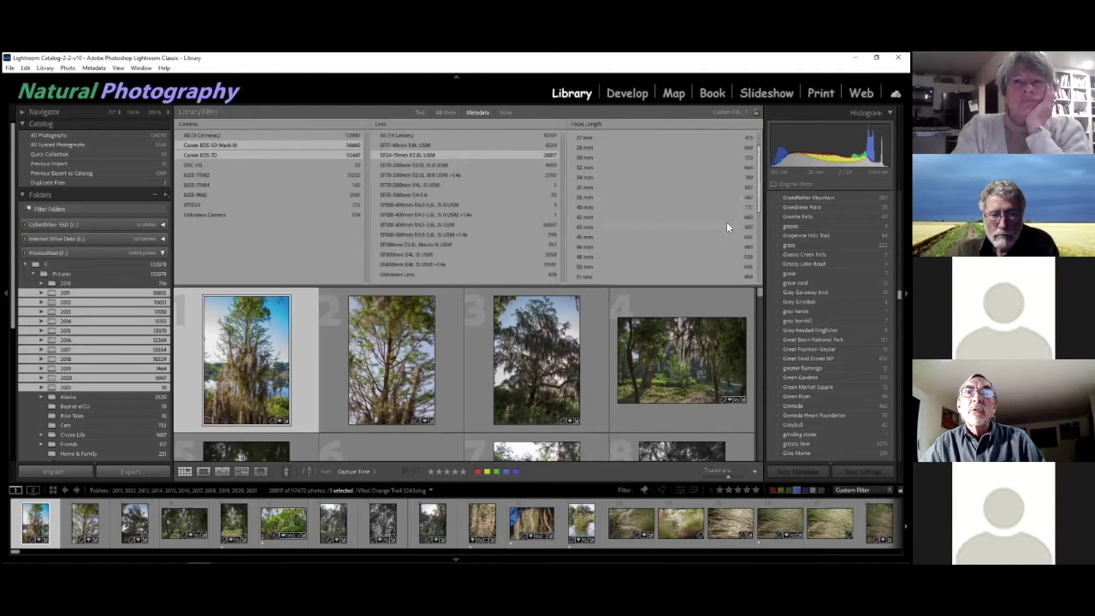
# - Look through the remaining focal lengths, filter by the EF100-400mm f/4.5-5.6L IS USM lens instead, and look through its focal lengths
pyautogui.scroll(-3, 723, 222)
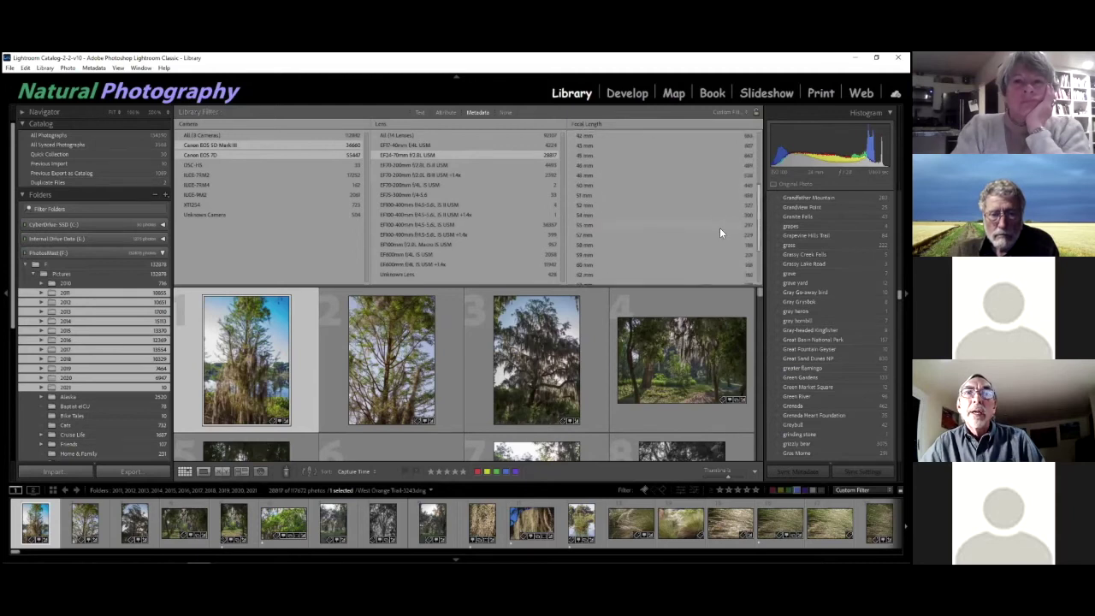
pyautogui.scroll(-2, 714, 230)
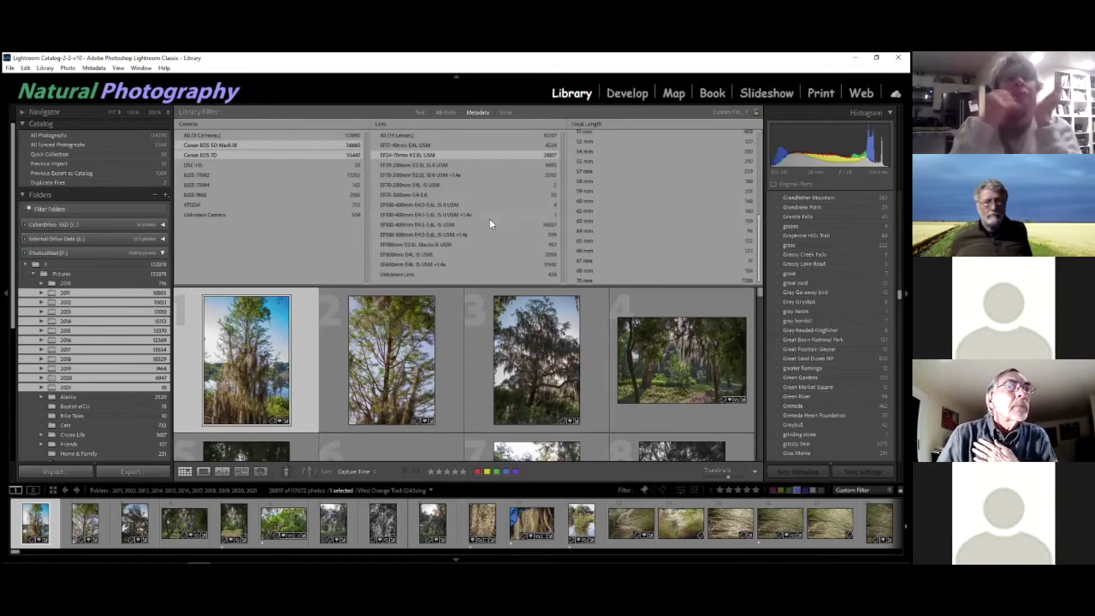
pyautogui.click(396, 222)
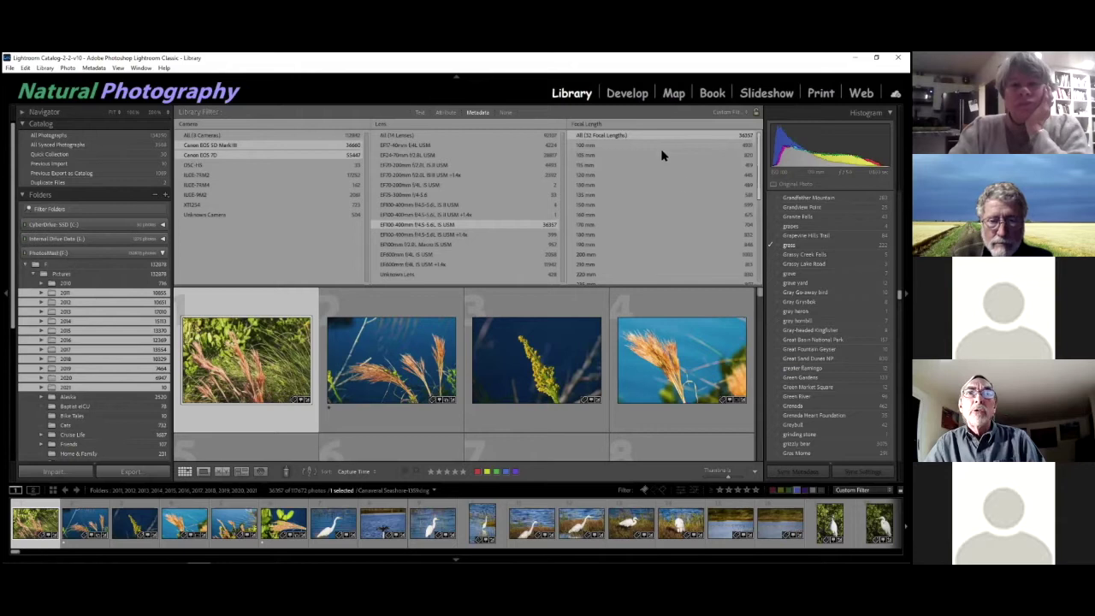
pyautogui.scroll(-3, 686, 184)
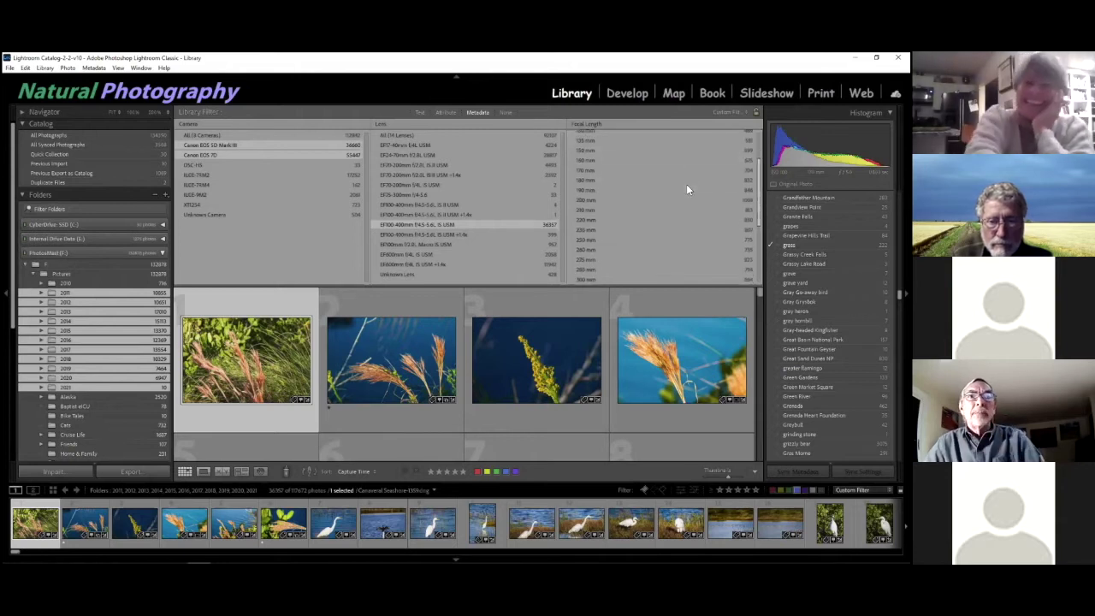
pyautogui.scroll(-4, 682, 201)
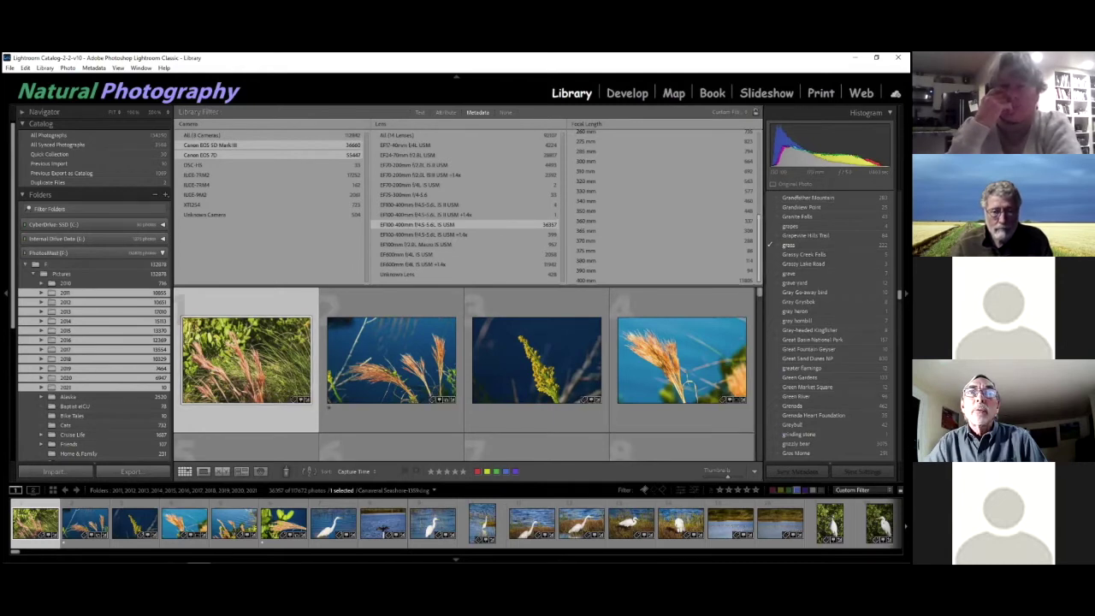
pyautogui.click(727, 112)
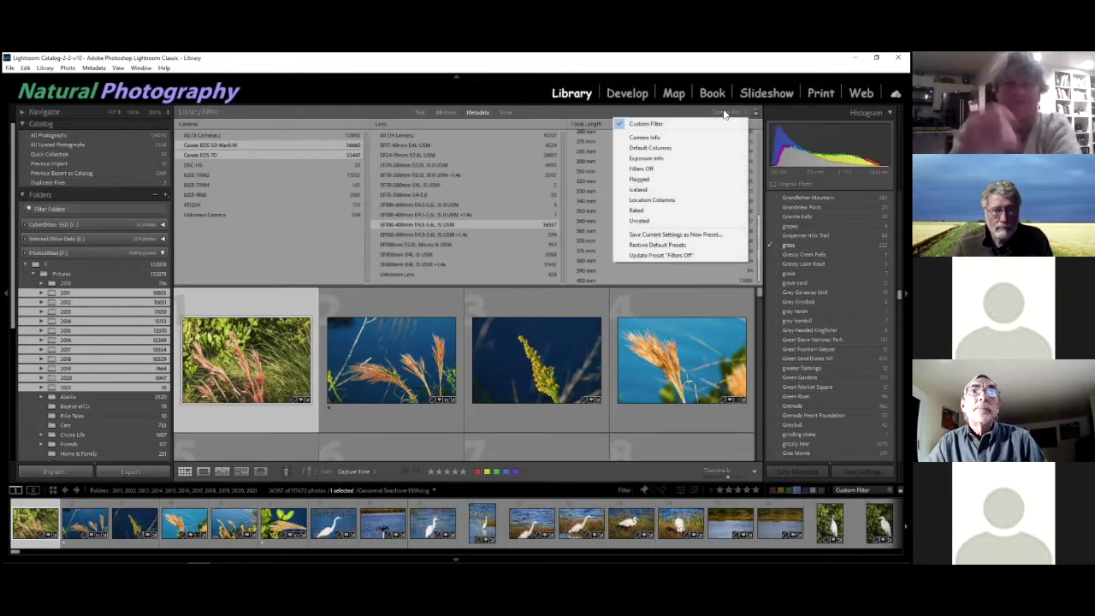
pyautogui.click(727, 113)
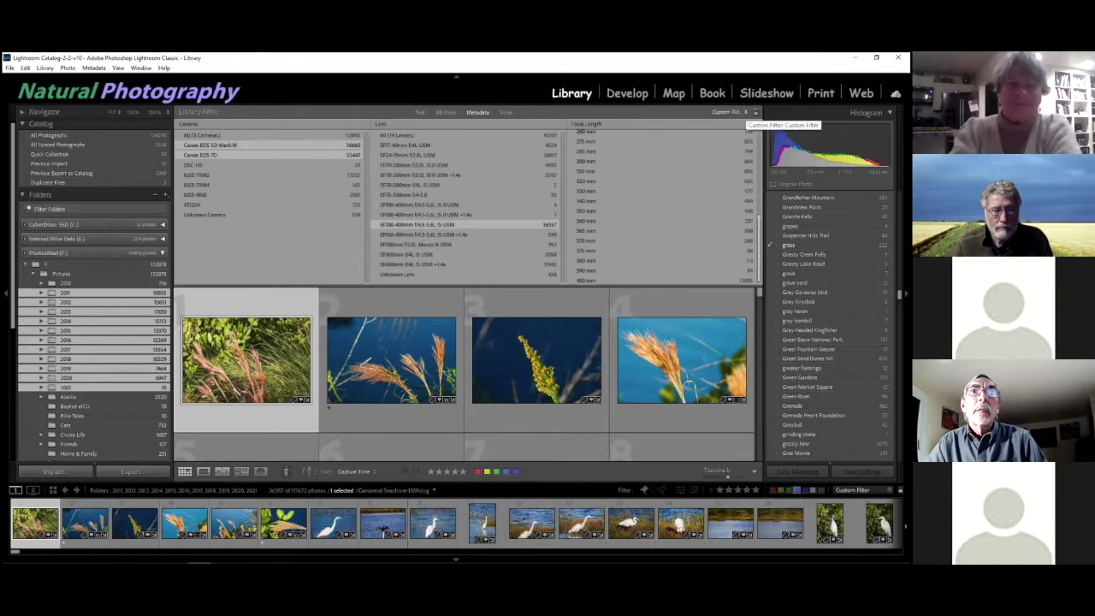
pyautogui.click(731, 113)
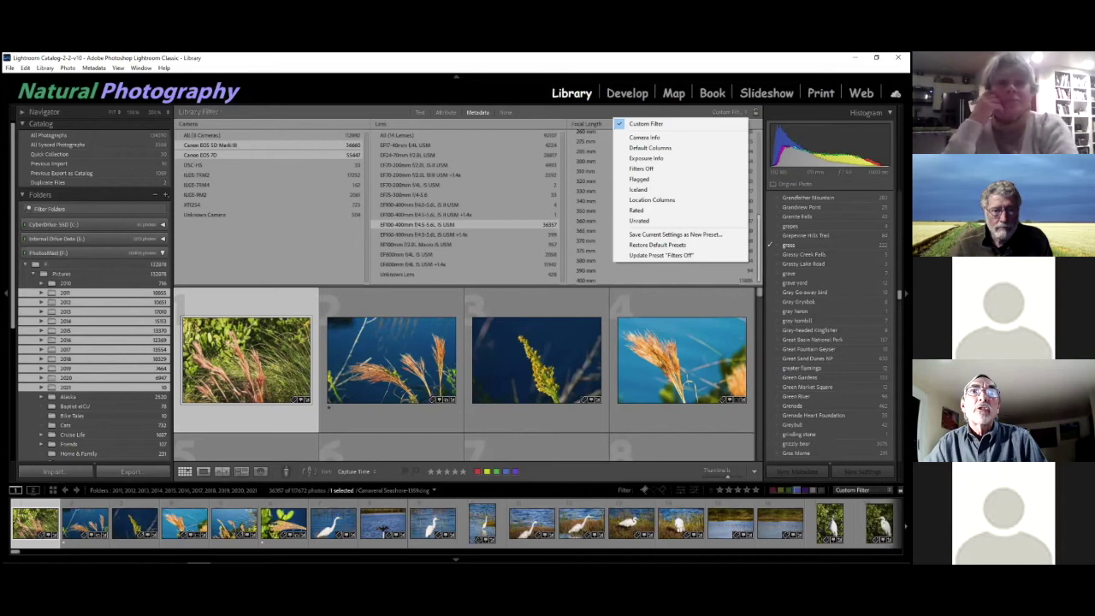
pyautogui.press('Escape')
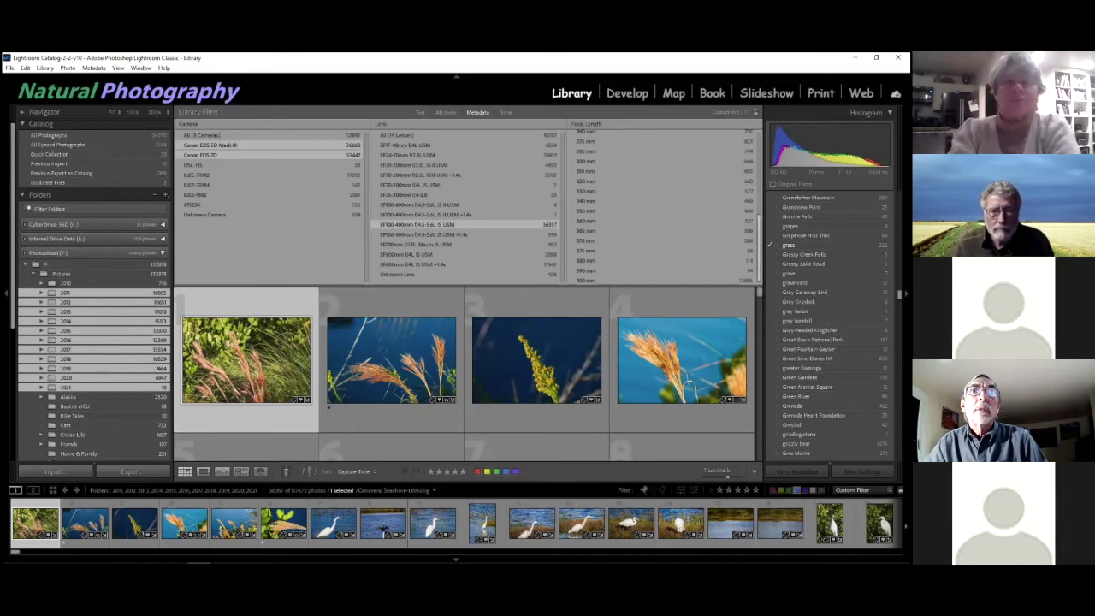
# - Collapse the histogram, and turn the library filters off and back on as a metadata filter
pyautogui.click(867, 112)
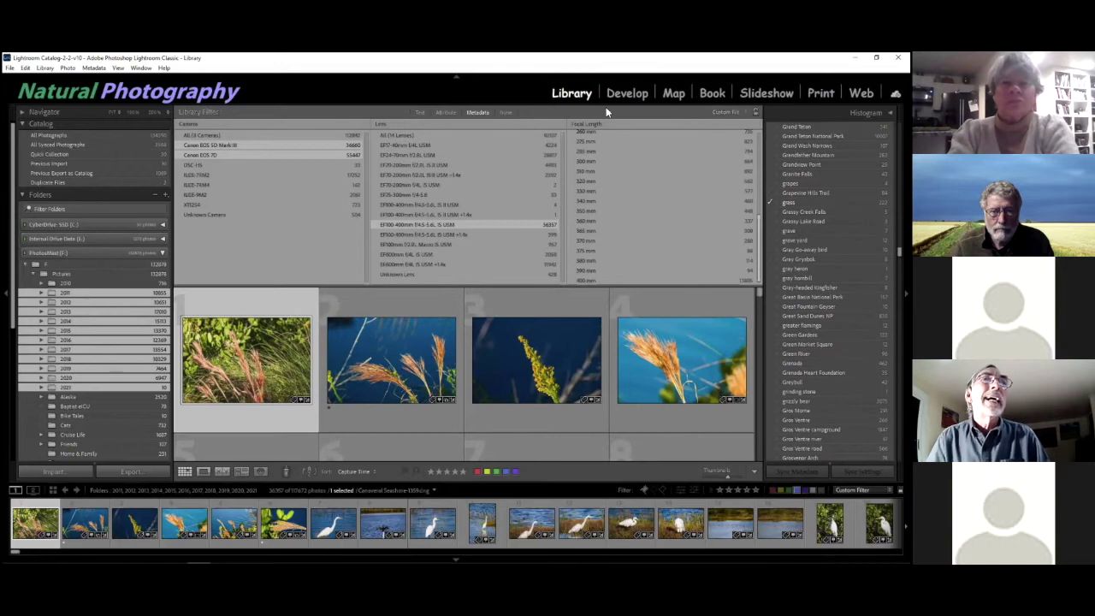
pyautogui.click(506, 112)
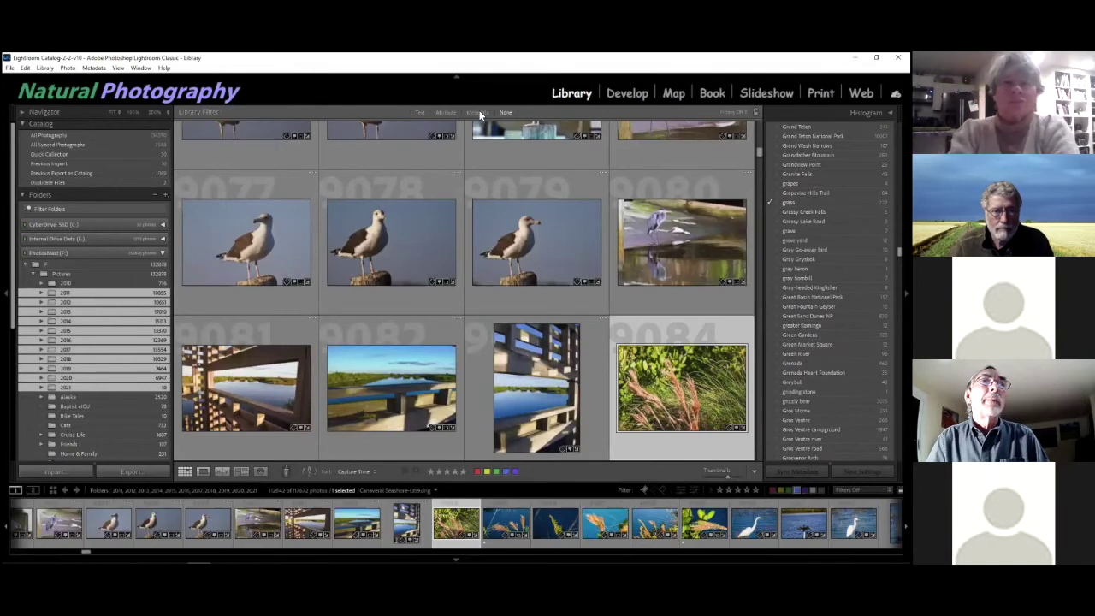
pyautogui.click(478, 112)
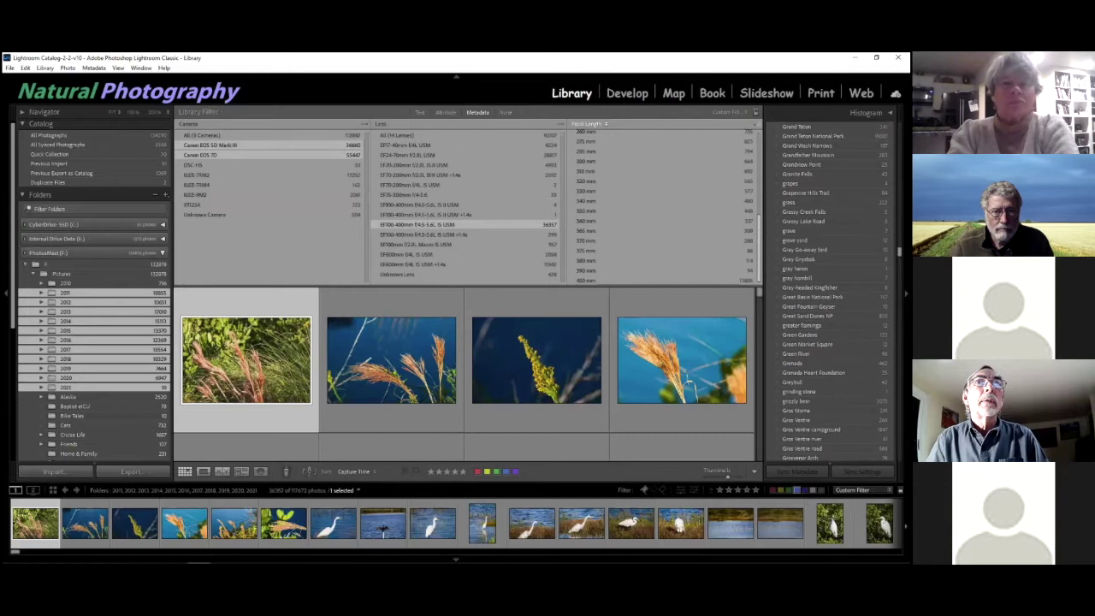
# - Add a fourth column to the metadata filter and set it to Aperture
pyautogui.rightClick(759, 126)
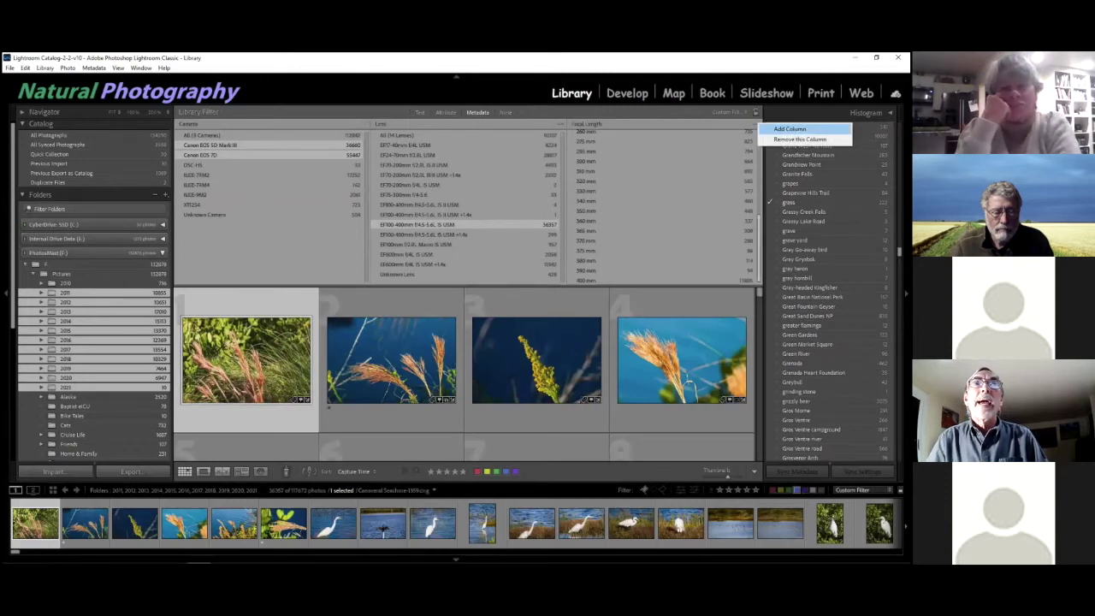
pyautogui.click(791, 129)
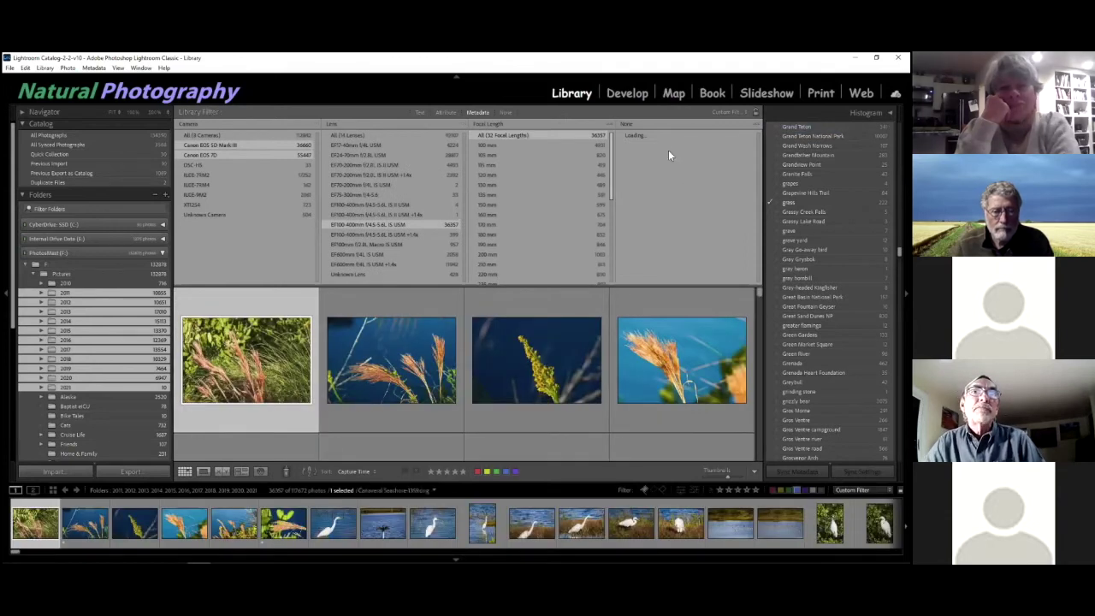
pyautogui.click(652, 125)
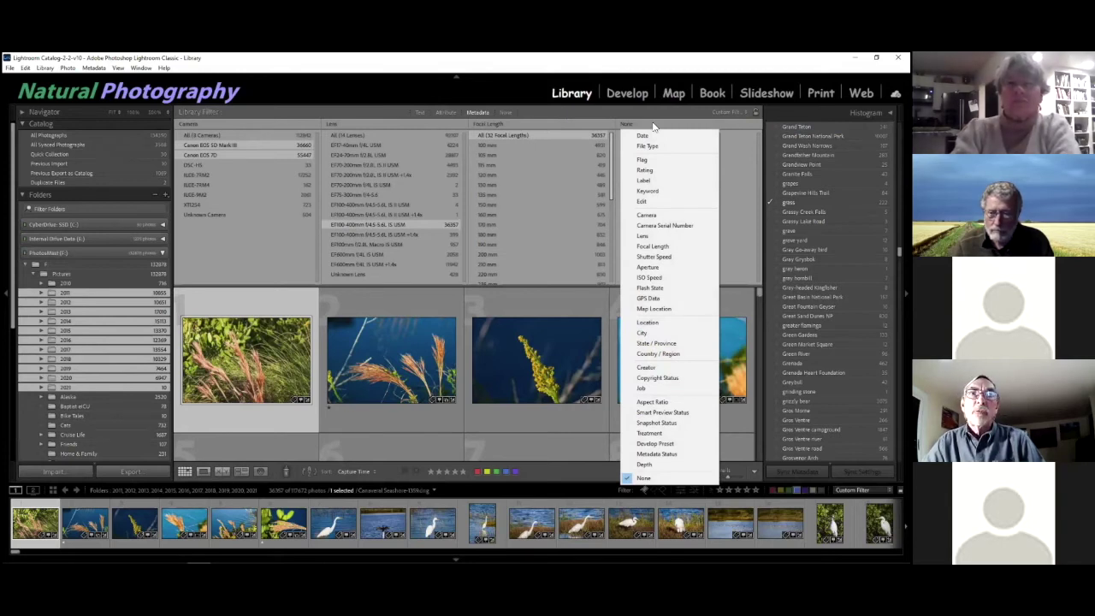
pyautogui.click(648, 268)
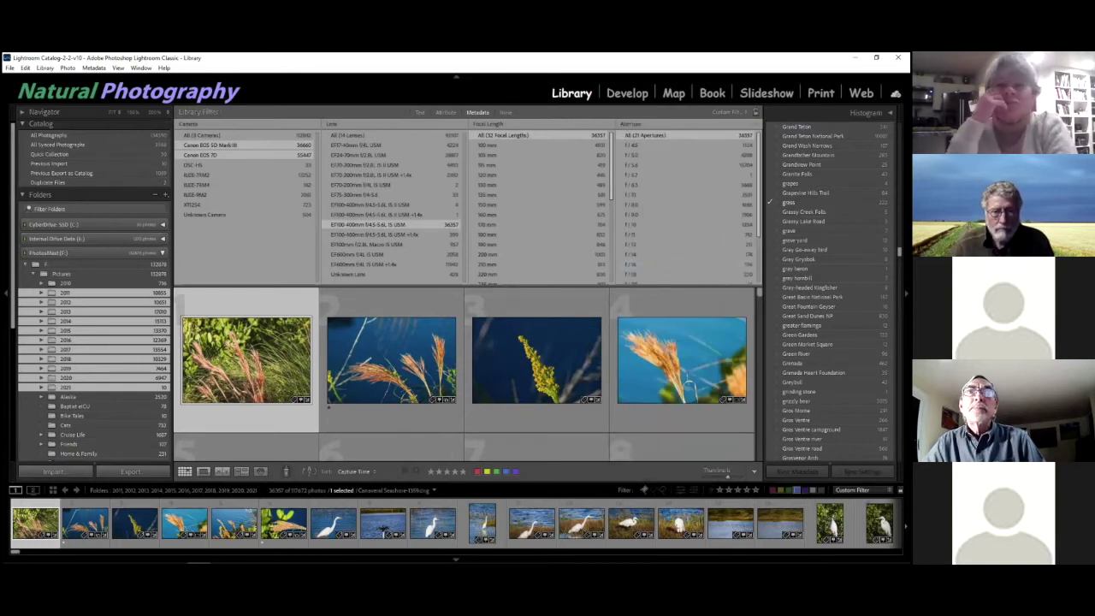
# - Add a fifth column to the metadata filter and set it to Shutter Speed
pyautogui.click(754, 124)
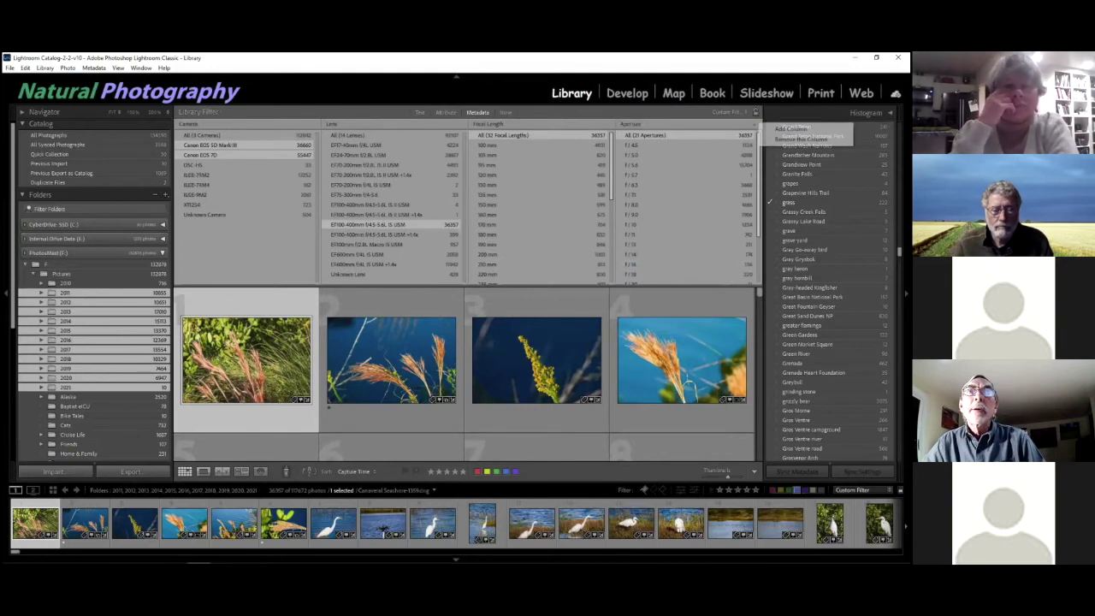
pyautogui.click(790, 129)
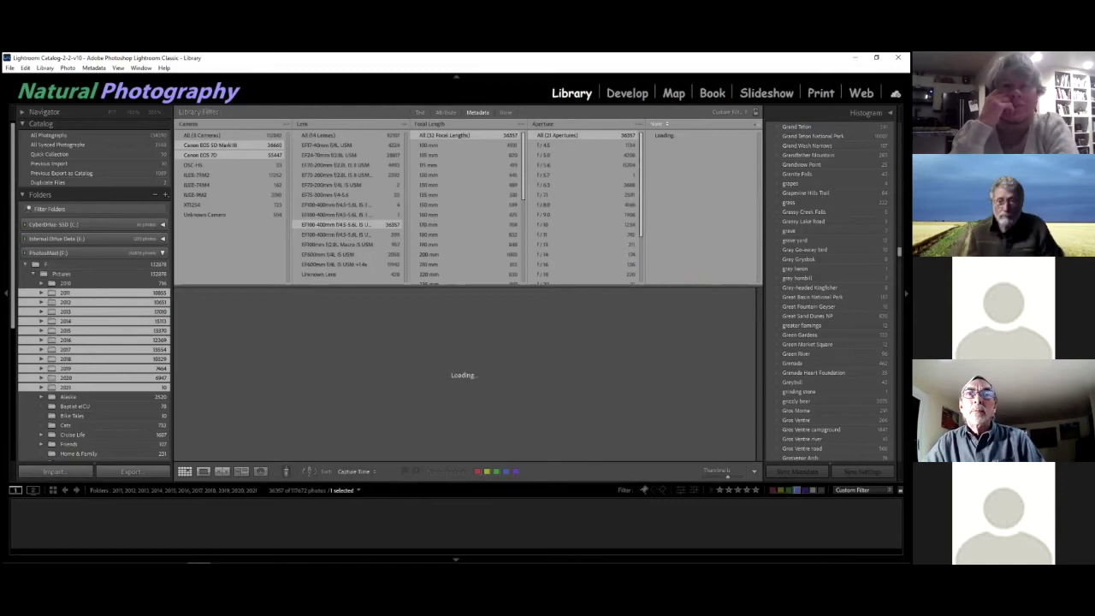
pyautogui.click(728, 125)
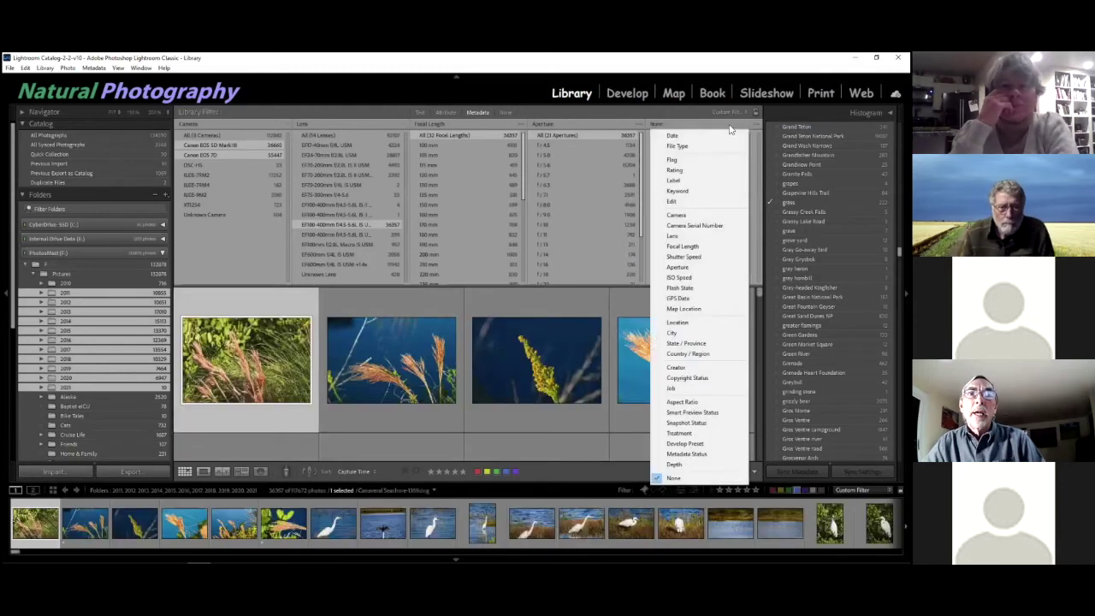
pyautogui.click(684, 256)
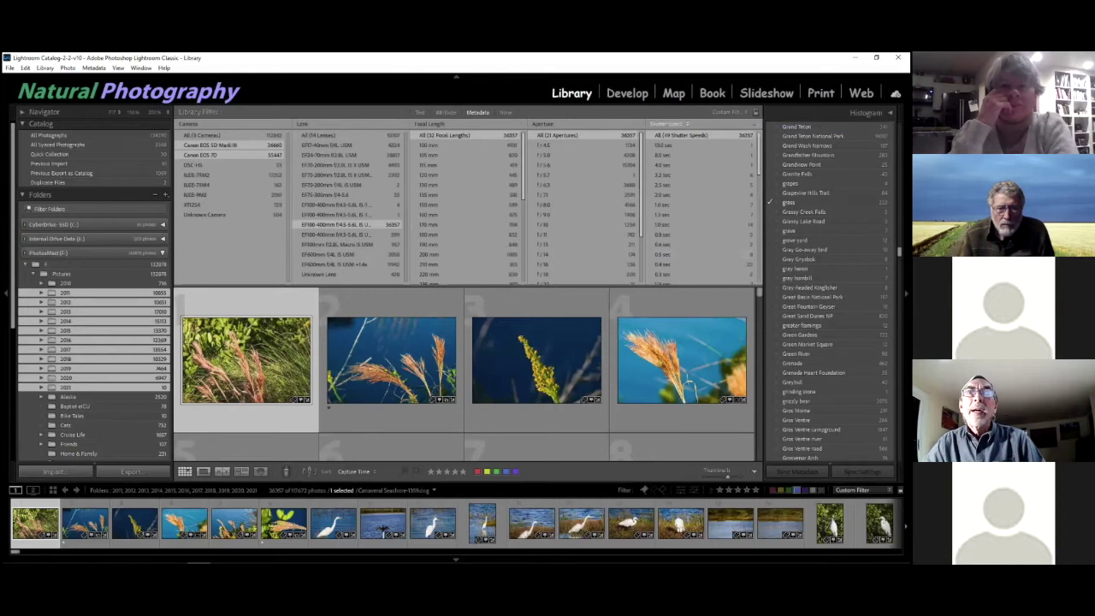
# - Add a sixth column to the metadata filter and set it to ISO Speed
pyautogui.click(753, 124)
pyautogui.click(808, 131)
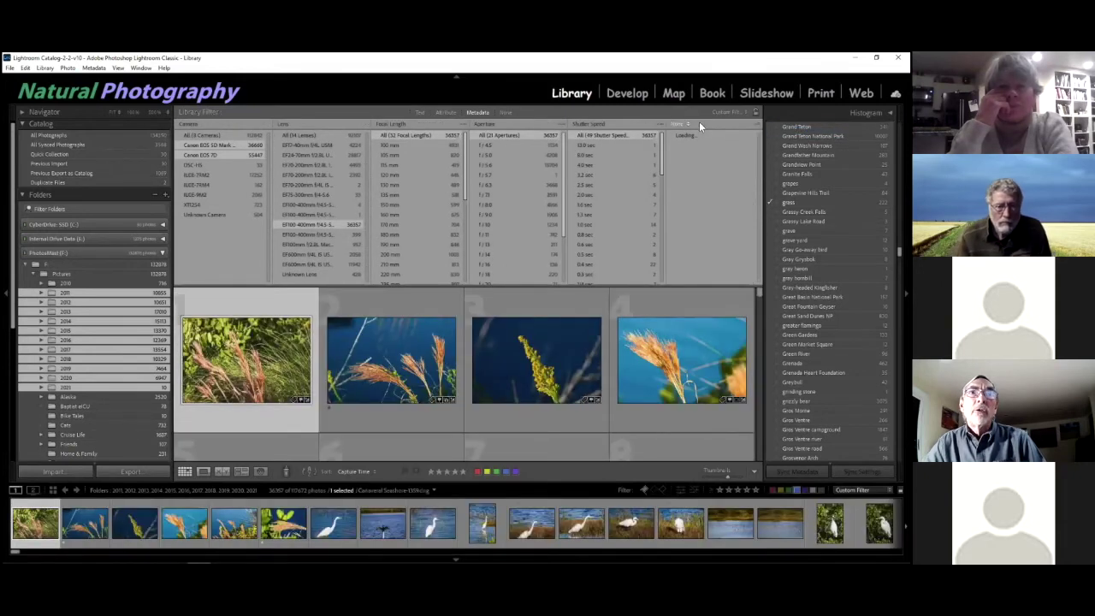
pyautogui.click(698, 122)
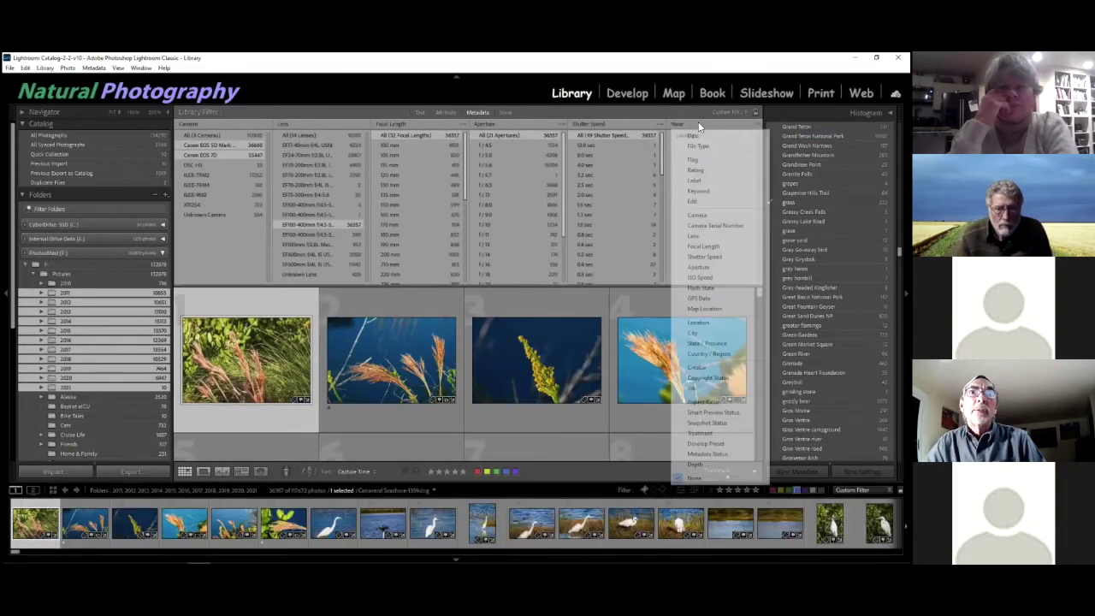
pyautogui.click(705, 277)
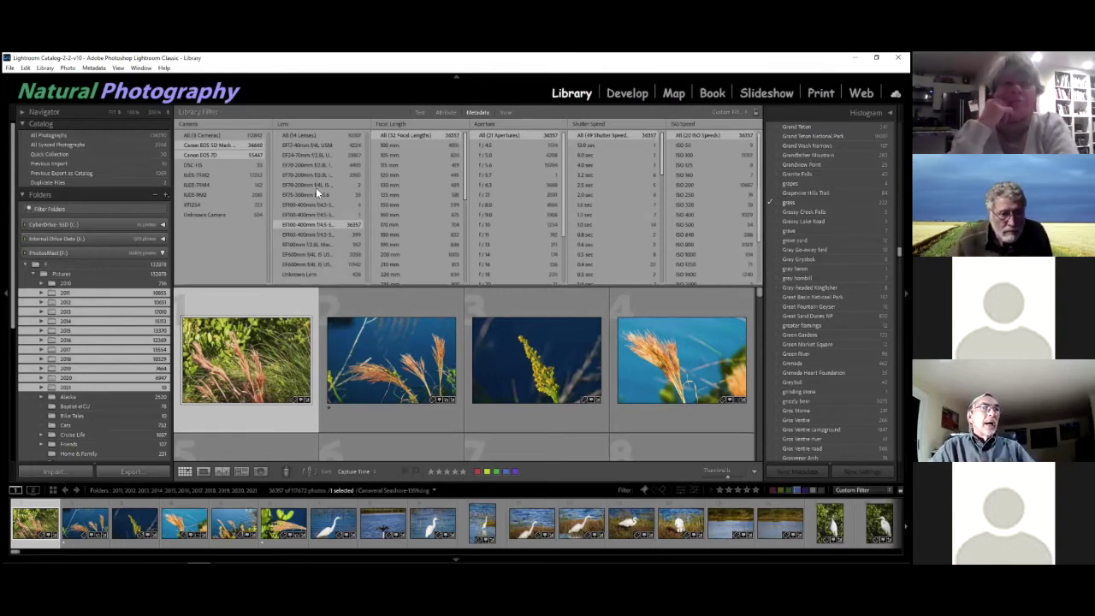
# - Include all lenses in the metadata filter and look through the apertures used with them
pyautogui.click(301, 135)
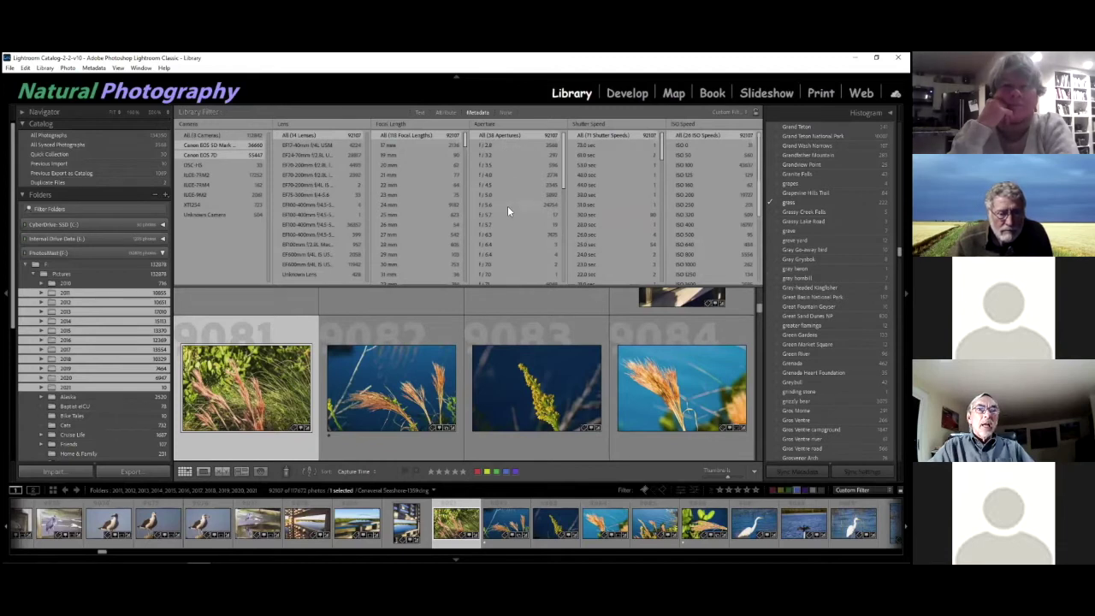
pyautogui.scroll(-1, 507, 206)
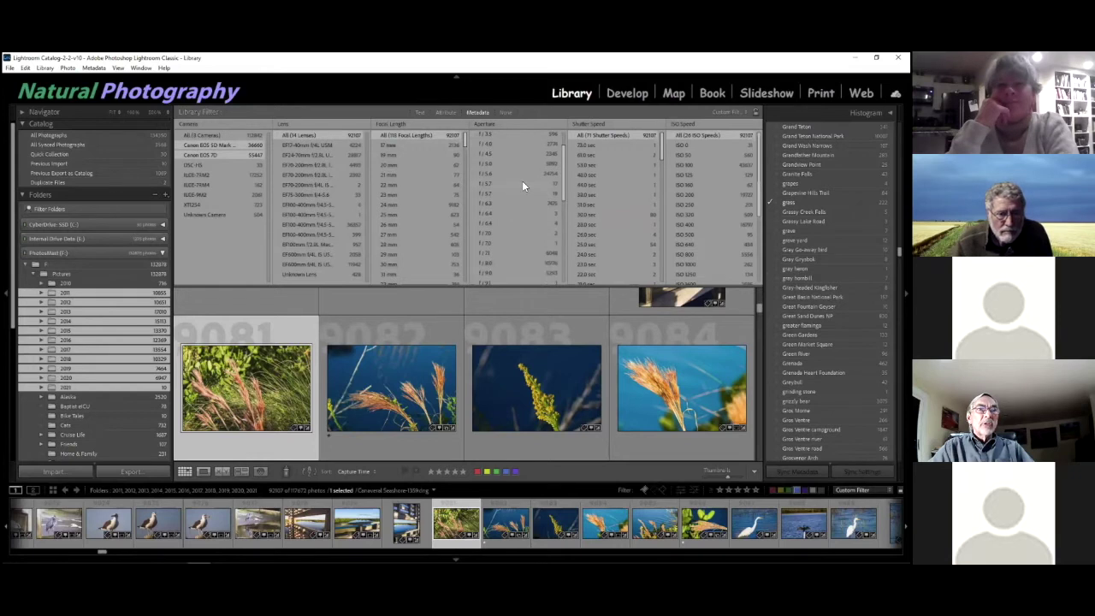
pyautogui.scroll(-1, 508, 214)
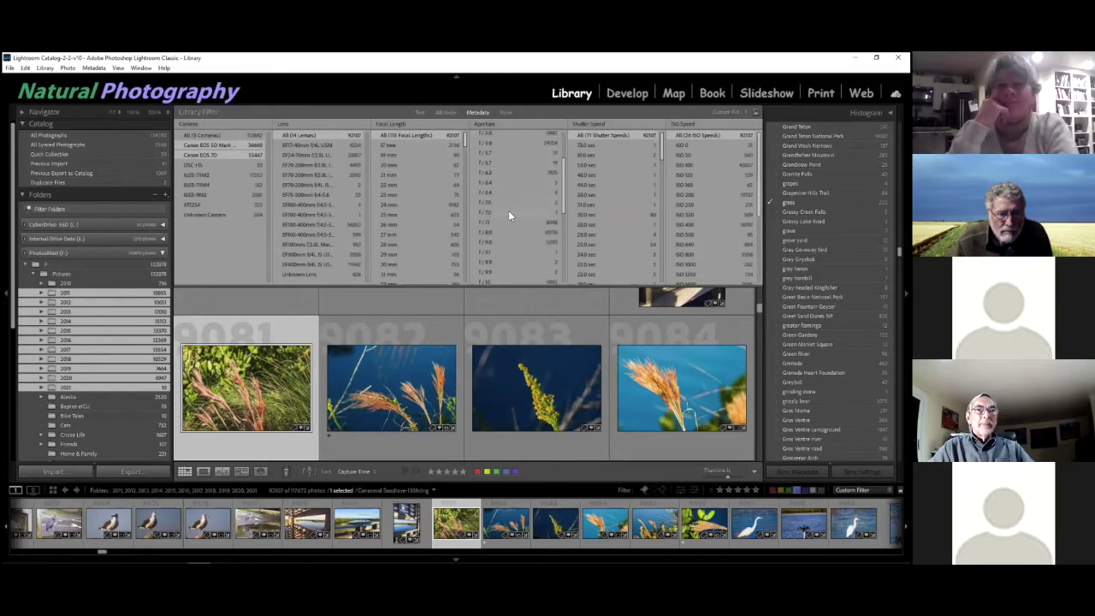
pyautogui.scroll(-3, 527, 221)
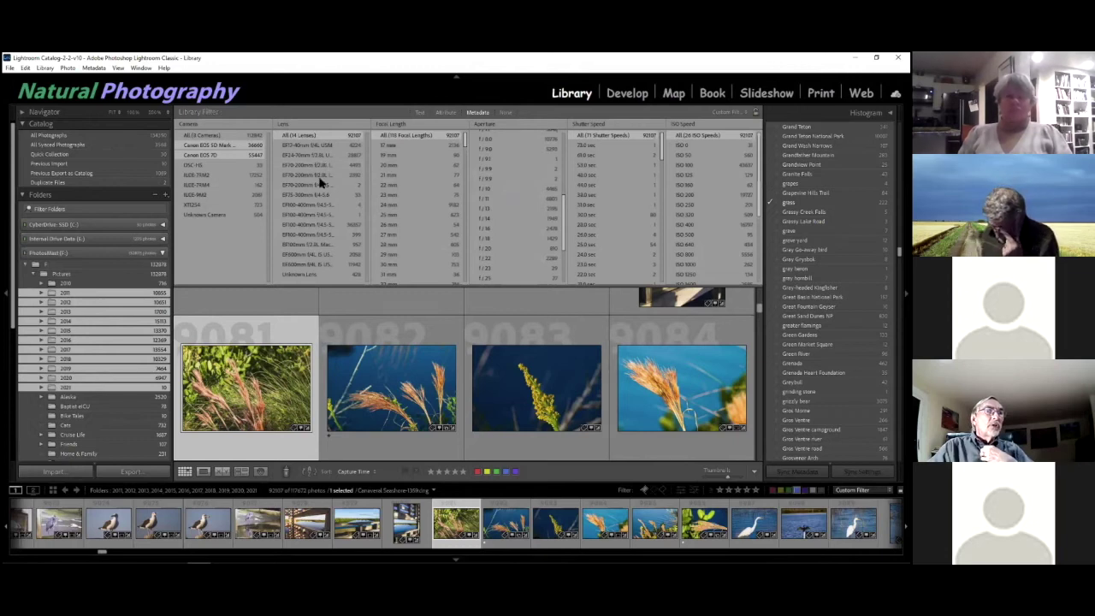
# - Filter by the EF24-70mm f/2.8L USM lens and remove the Focal Length column from the metadata filter
pyautogui.click(299, 156)
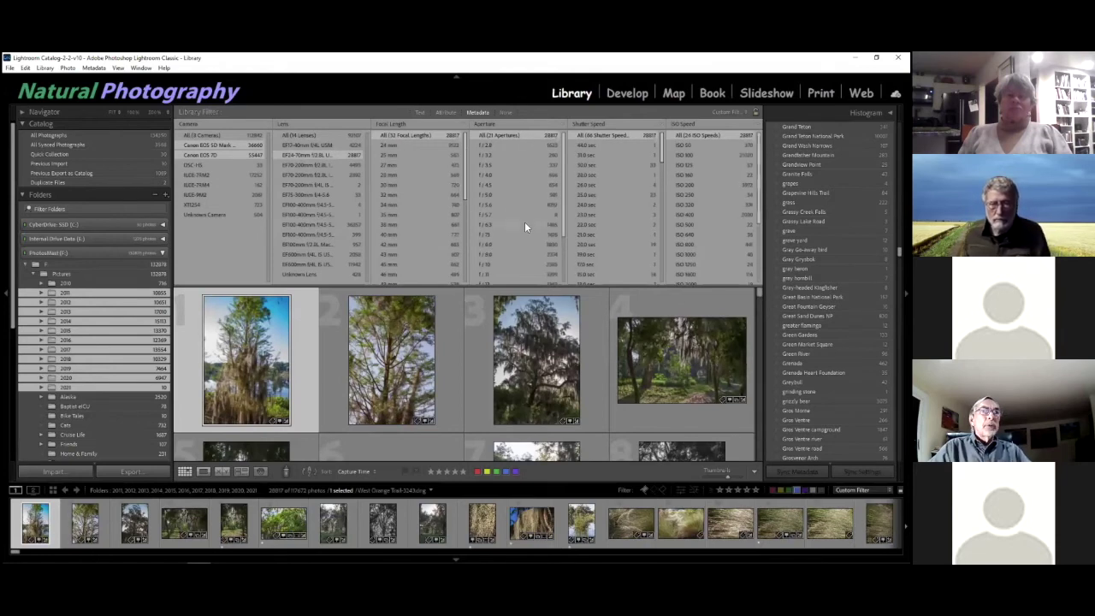
pyautogui.click(463, 123)
pyautogui.click(494, 140)
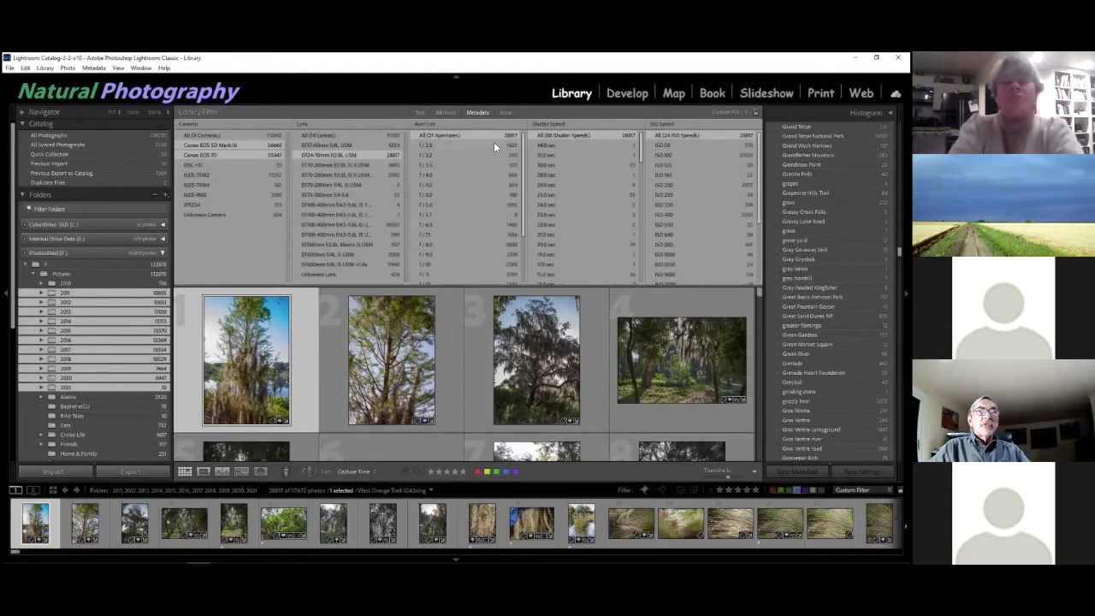
# - Look through the apertures used with the lens and filter the photos to f/2.8
pyautogui.scroll(-3, 472, 171)
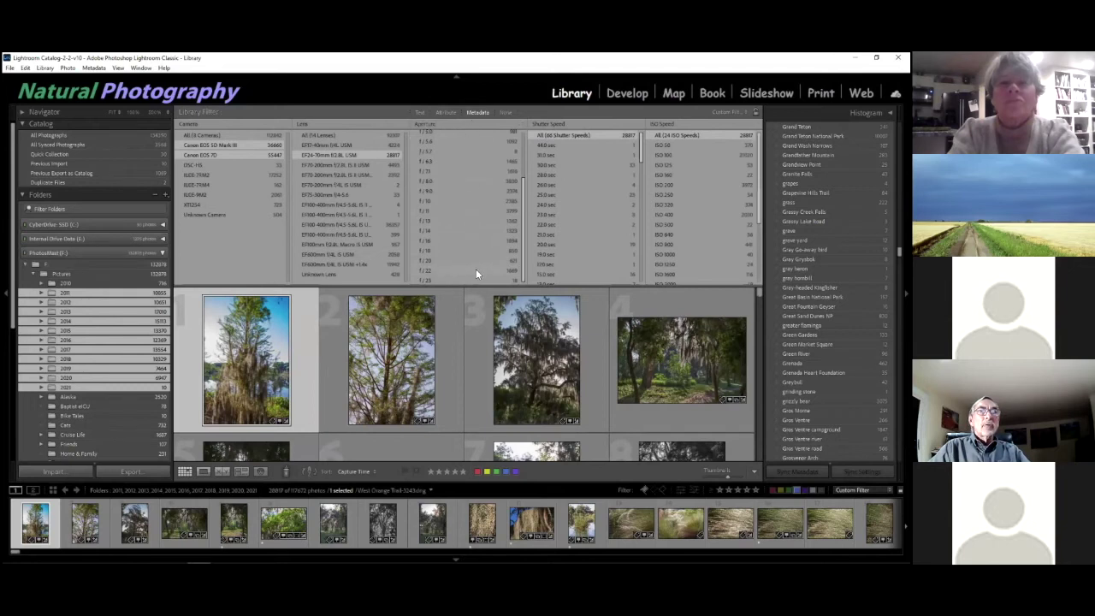
pyautogui.scroll(3, 466, 228)
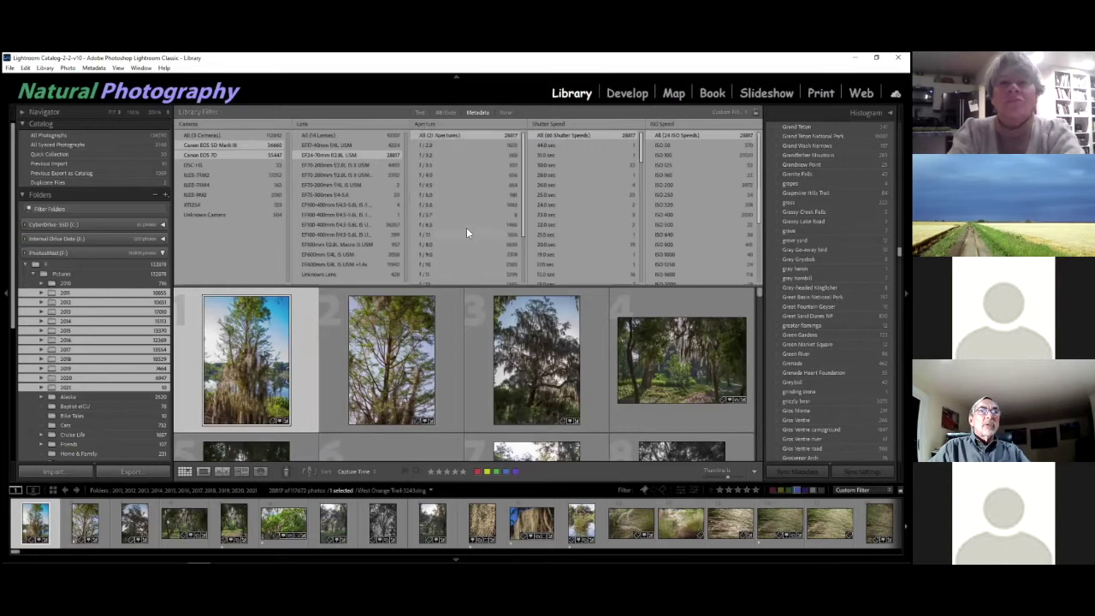
pyautogui.click(443, 145)
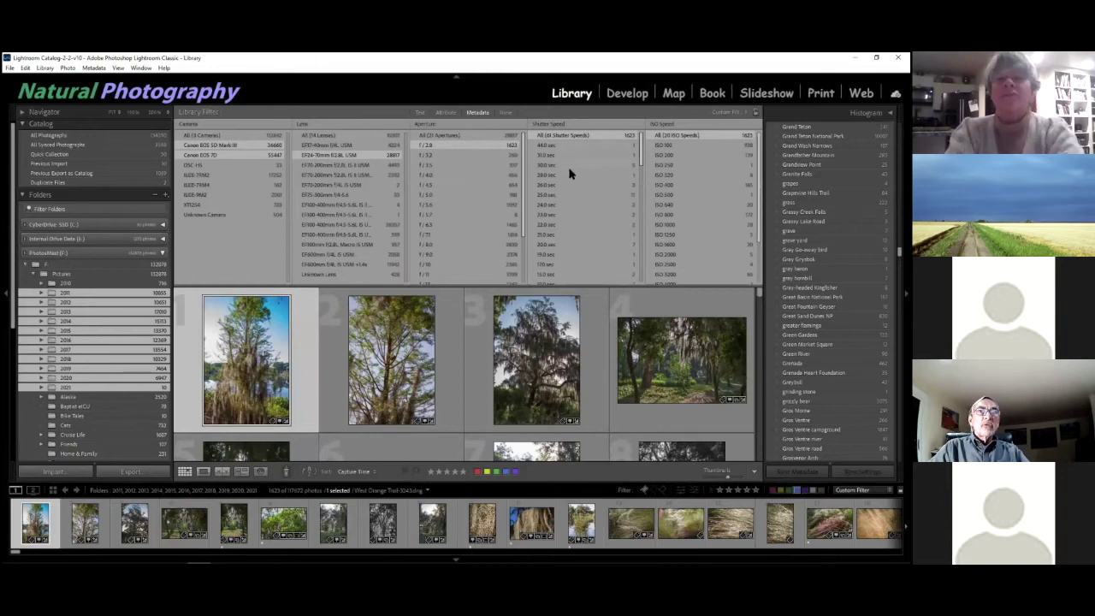
# - Look through the shutter speeds, filter the f/2.8 photos to 25.0 sec, and browse the matching night photos
pyautogui.scroll(-2, 570, 238)
pyautogui.scroll(-2, 566, 238)
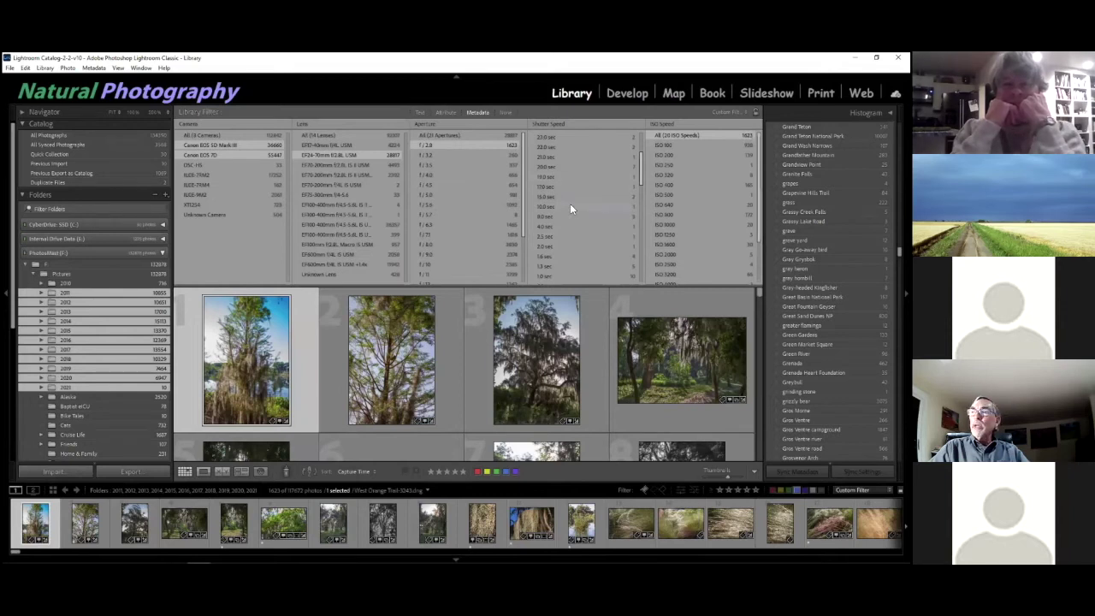
pyautogui.scroll(2, 569, 204)
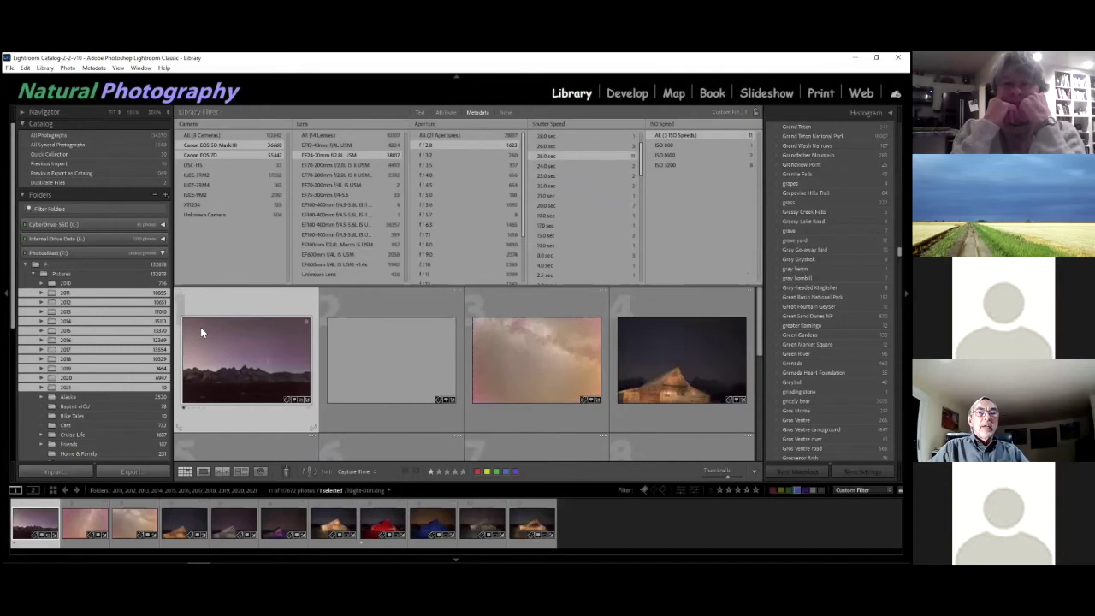
pyautogui.scroll(-1, 318, 335)
pyautogui.scroll(-1, 275, 345)
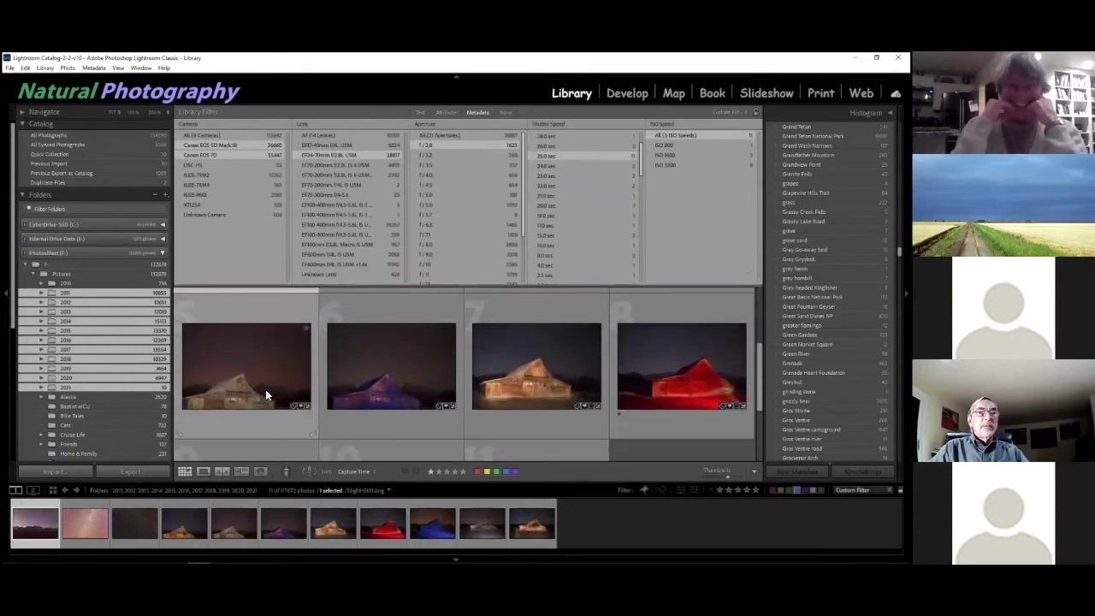
# - Browse the remaining 25.0 sec night photos in the grid and return to the first one
pyautogui.scroll(-1, 265, 389)
pyautogui.scroll(-1, 387, 388)
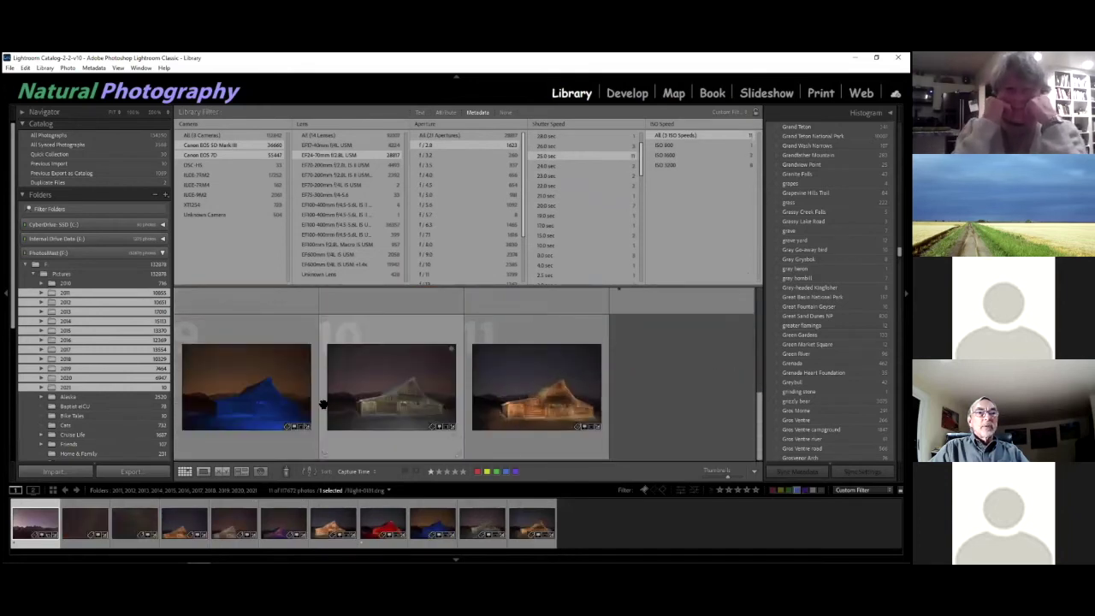
pyautogui.scroll(1, 323, 403)
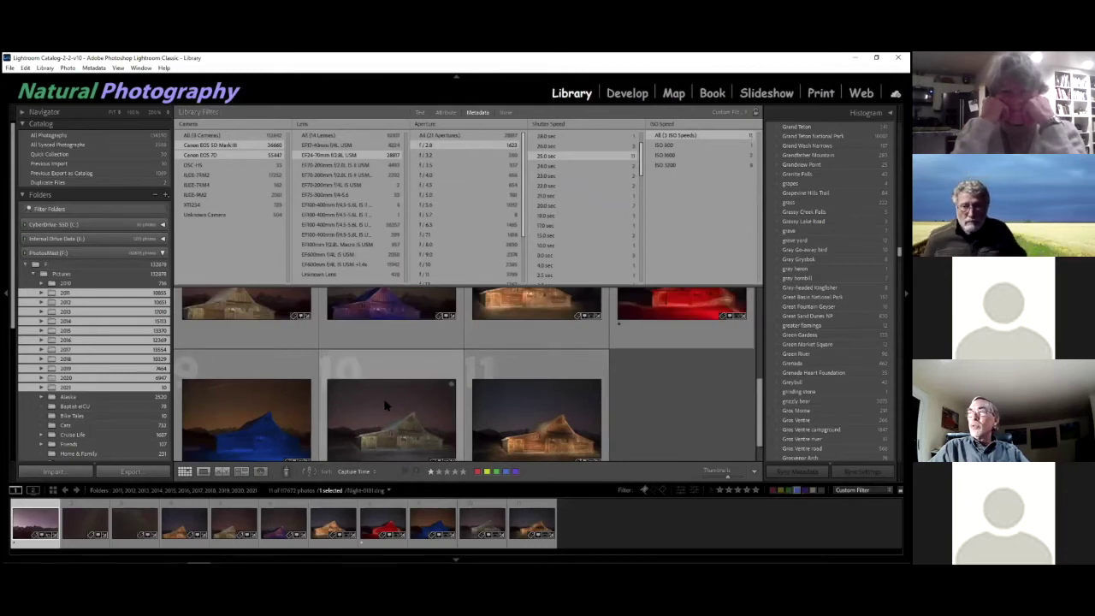
pyautogui.scroll(5, 380, 400)
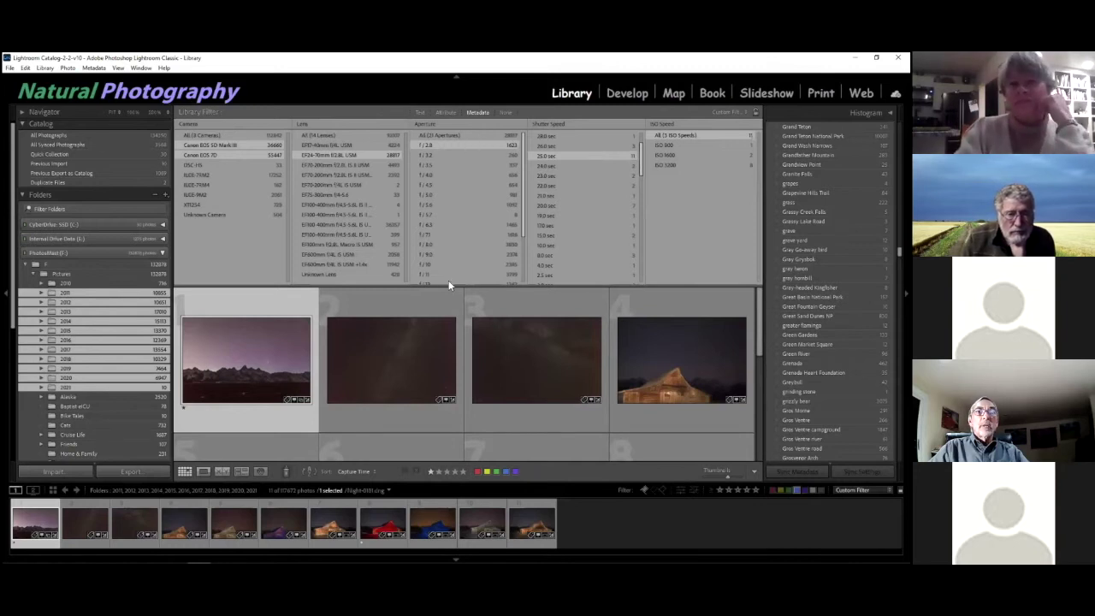
# - Look through the full range of shutter speeds used for the lens's f/2.8 photos
pyautogui.scroll(-6, 586, 249)
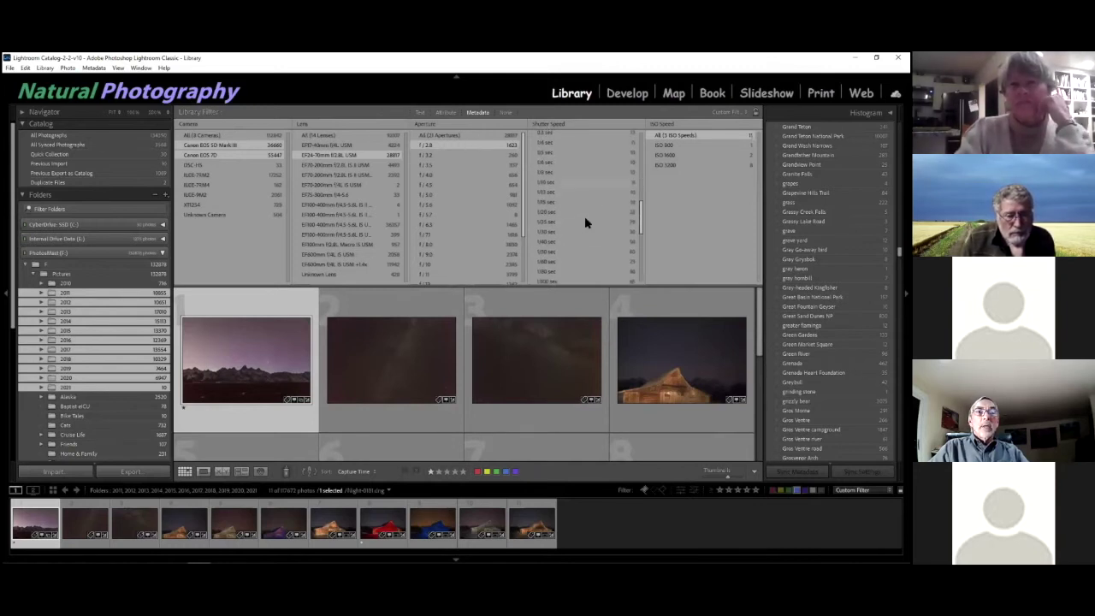
pyautogui.scroll(-5, 585, 216)
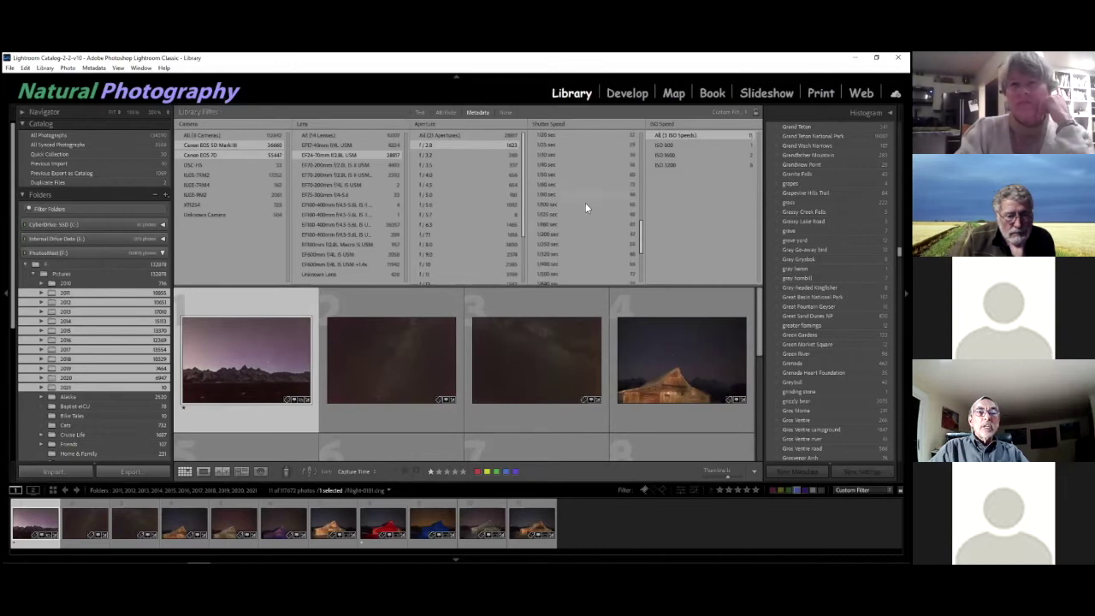
pyautogui.scroll(-2, 581, 214)
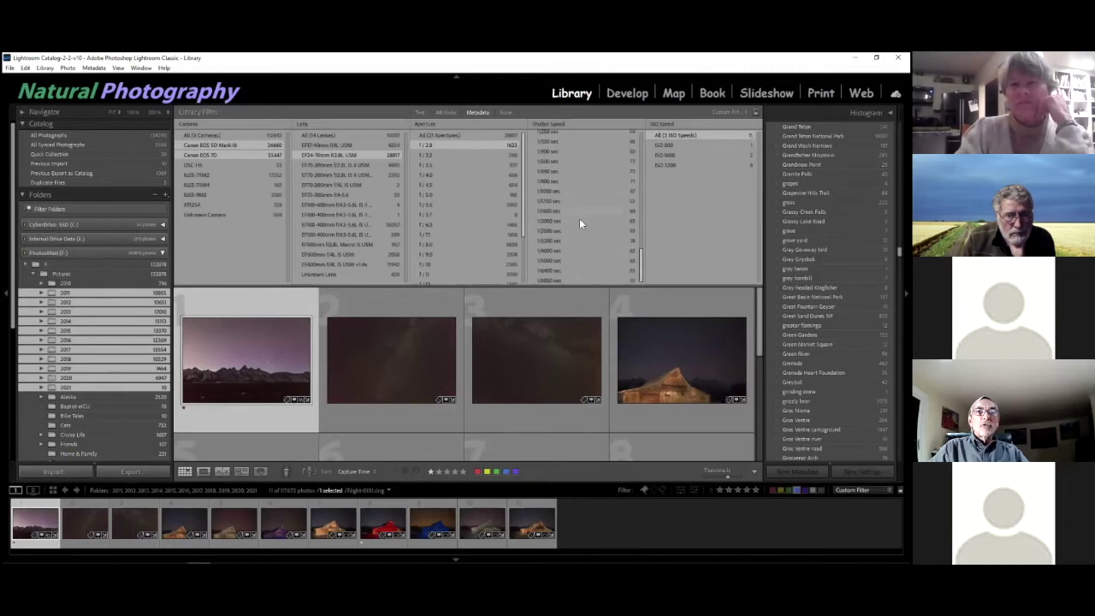
pyautogui.scroll(6, 583, 271)
pyautogui.scroll(1, 585, 257)
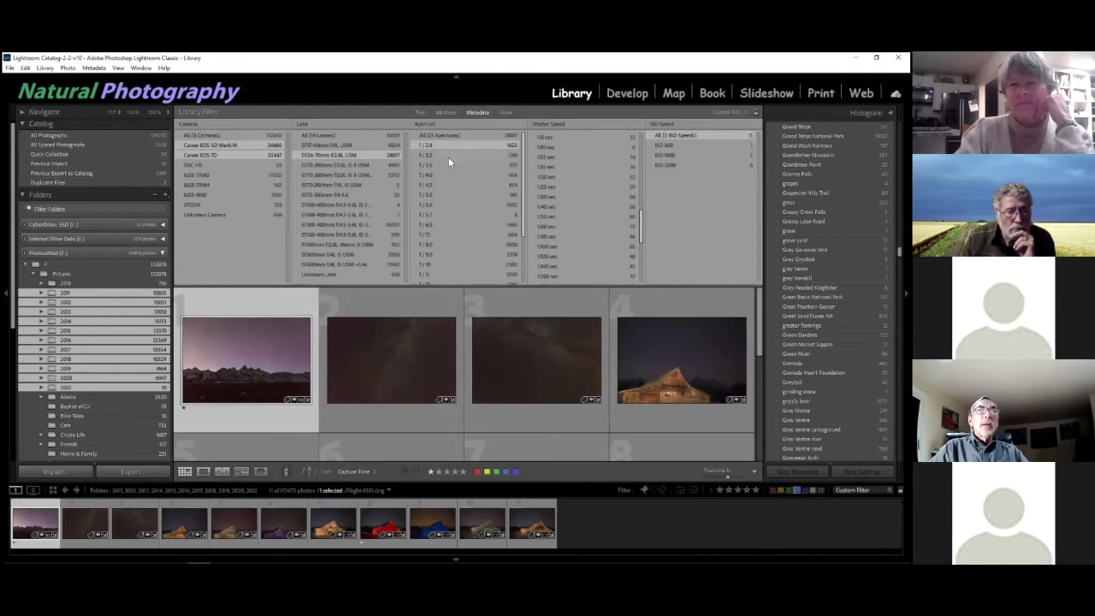
# - Include all apertures in the metadata filter and look through the shutter speeds and ISO speeds used with the EF24-70mm lens
pyautogui.click(434, 134)
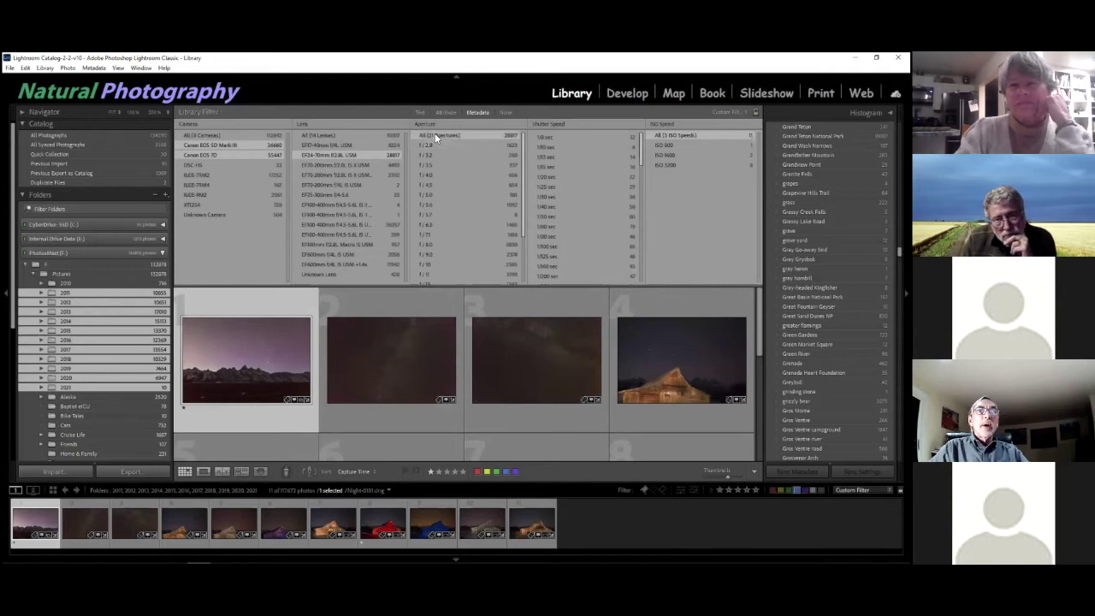
pyautogui.scroll(-5, 605, 193)
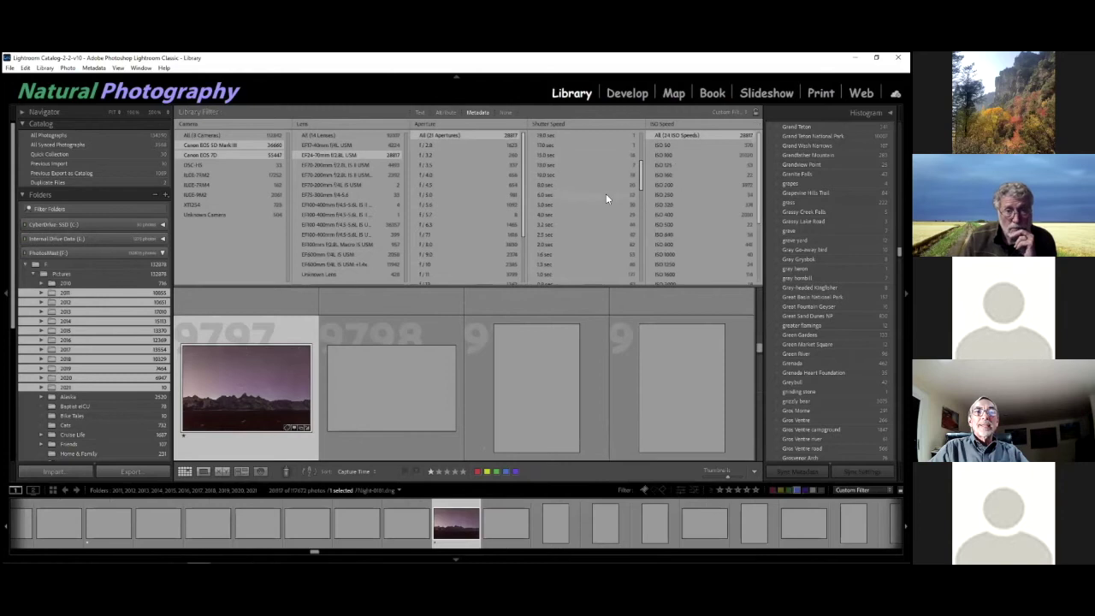
pyautogui.scroll(-5, 590, 235)
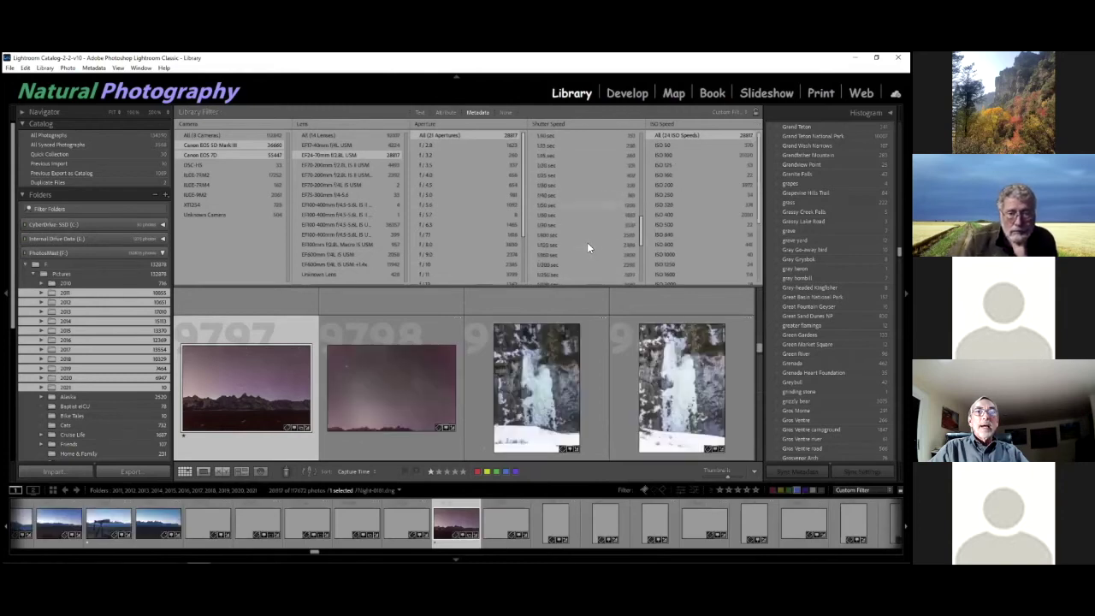
pyautogui.scroll(2, 585, 244)
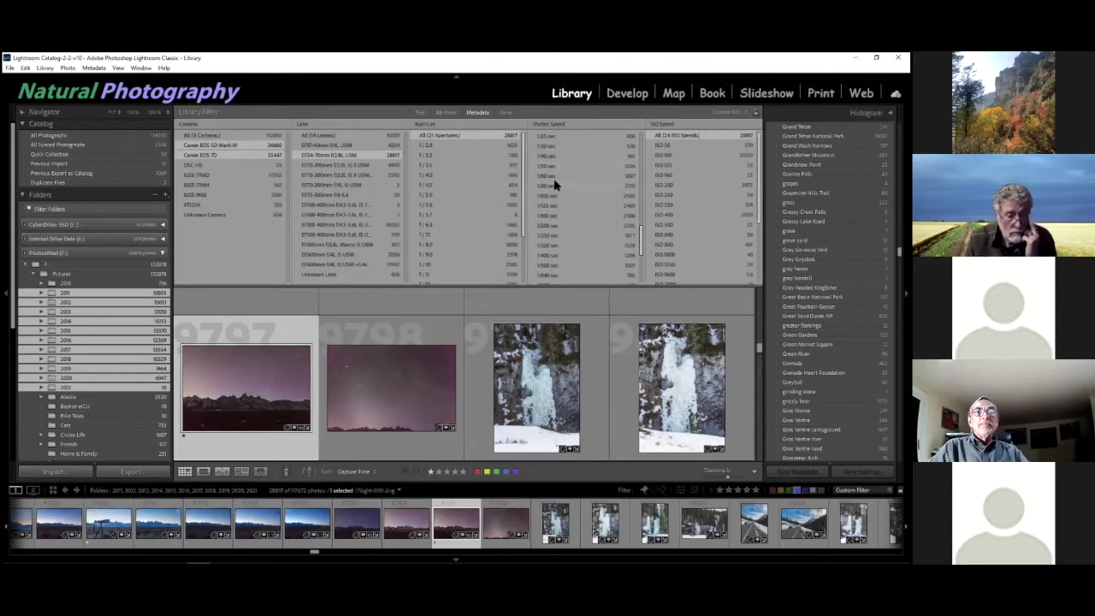
pyautogui.scroll(10, 589, 195)
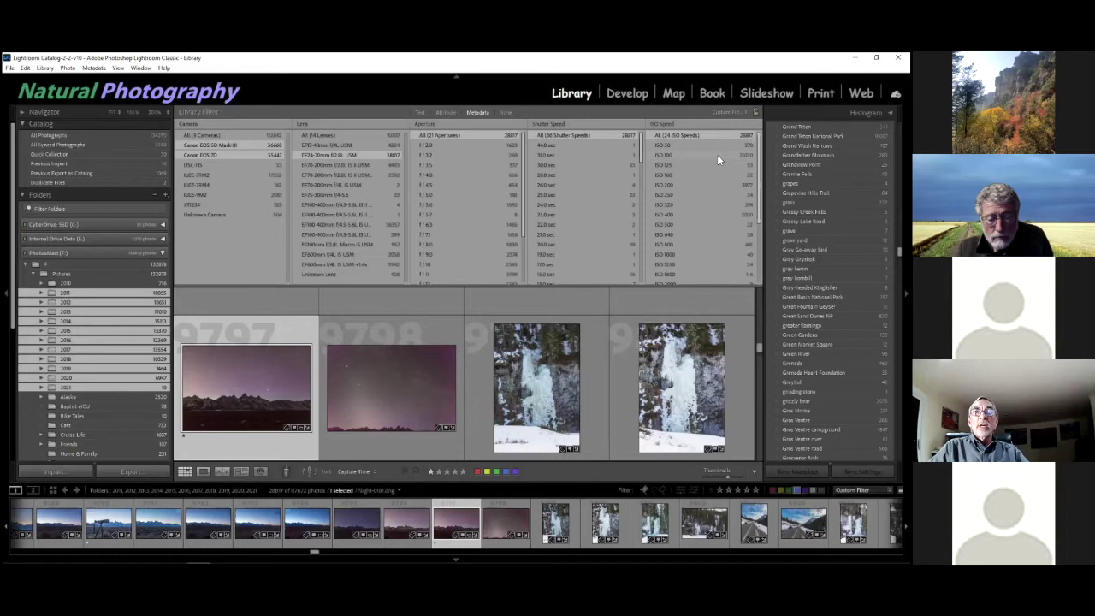
pyautogui.scroll(-3, 694, 188)
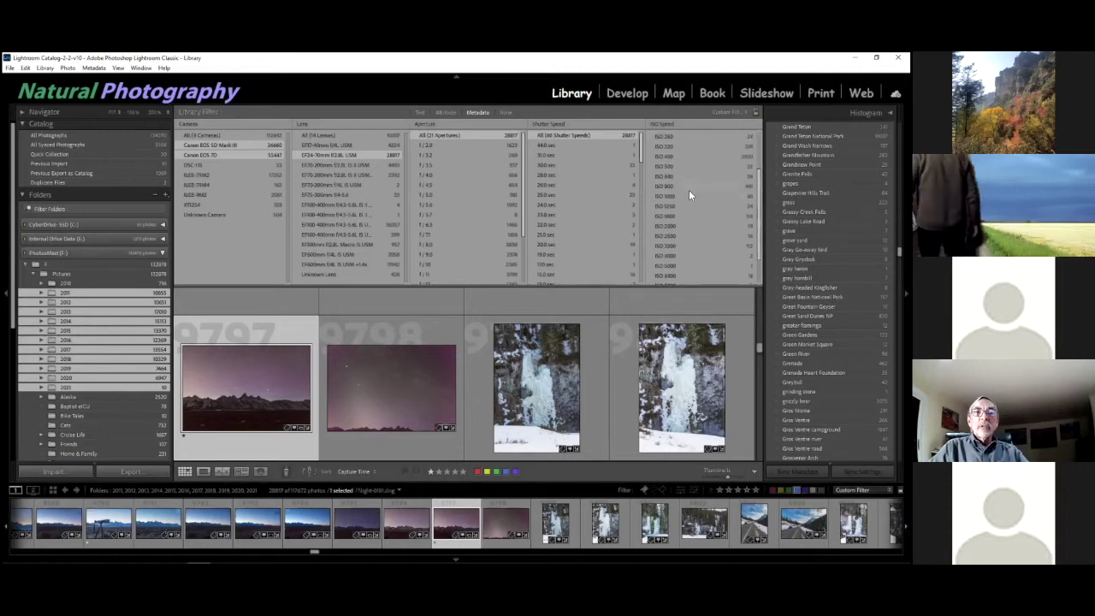
pyautogui.scroll(-3, 703, 205)
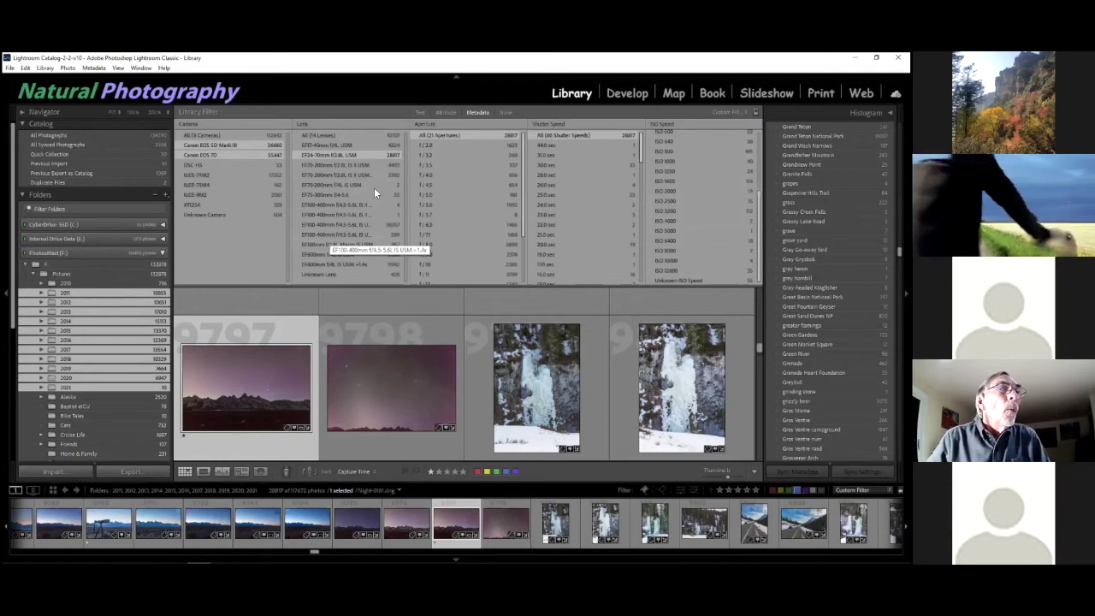
# - Filter by the most-used EF100-400mm f/4.5-5.6L IS lens entry and narrow its photos to a 13.0 sec shutter speed
pyautogui.click(326, 221)
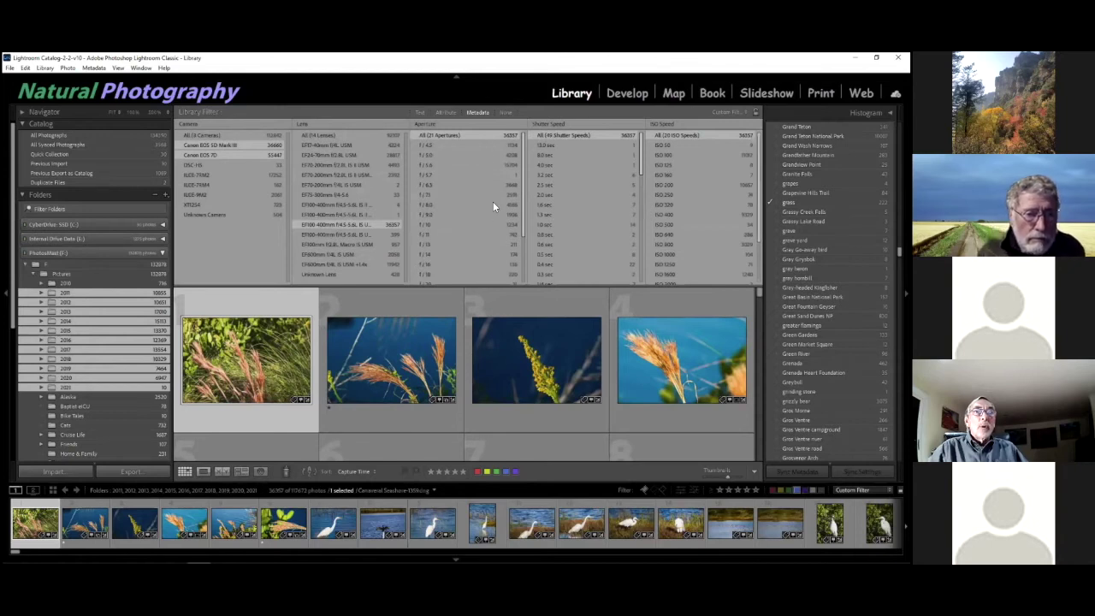
pyautogui.scroll(-3, 490, 240)
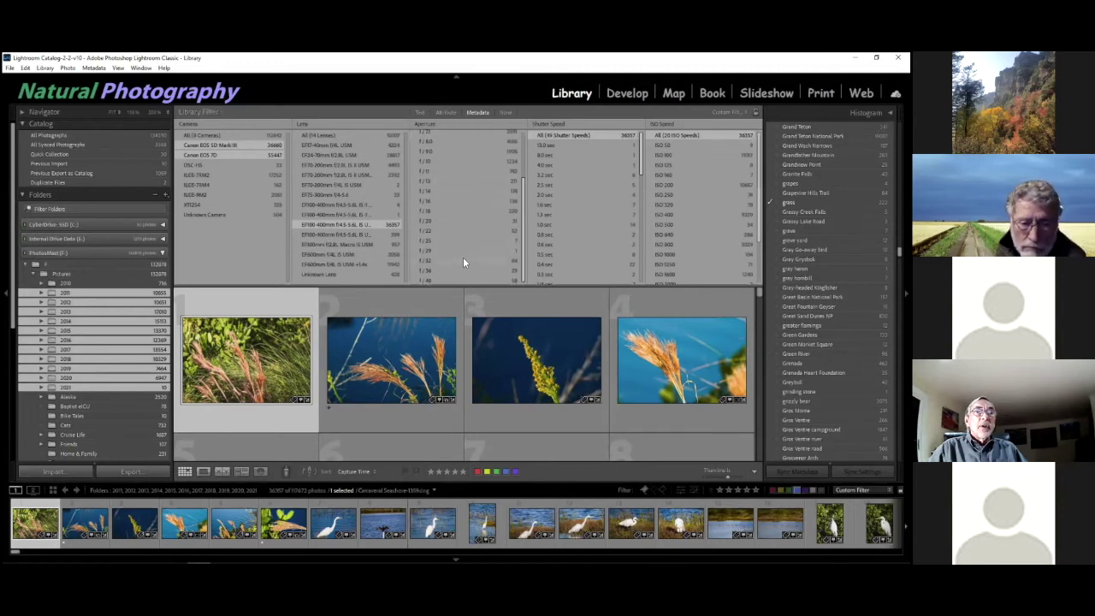
pyautogui.click(576, 146)
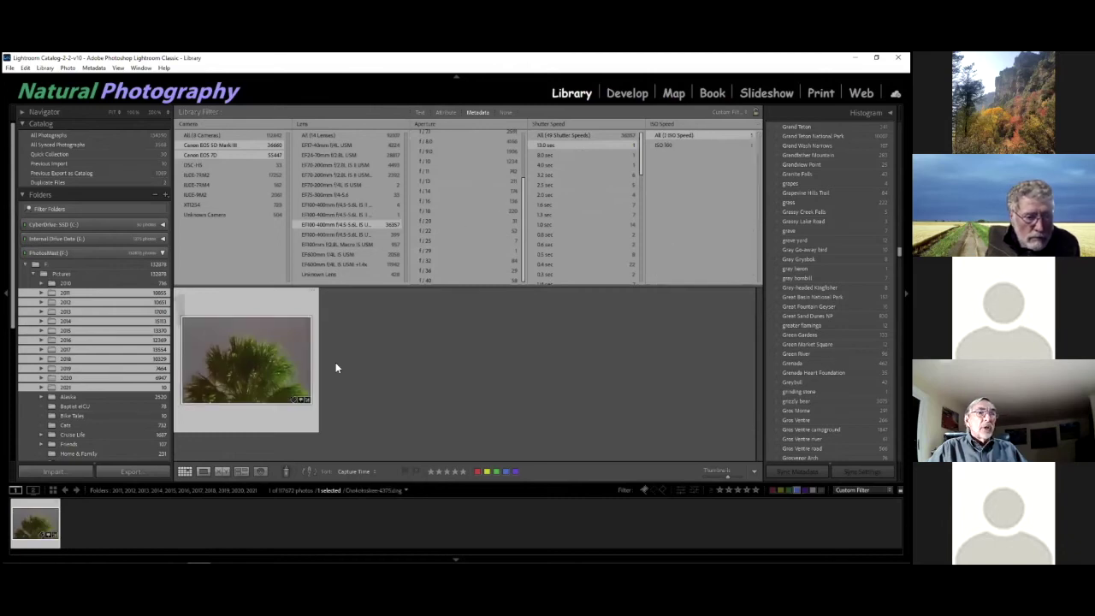
pyautogui.moveTo(250, 382)
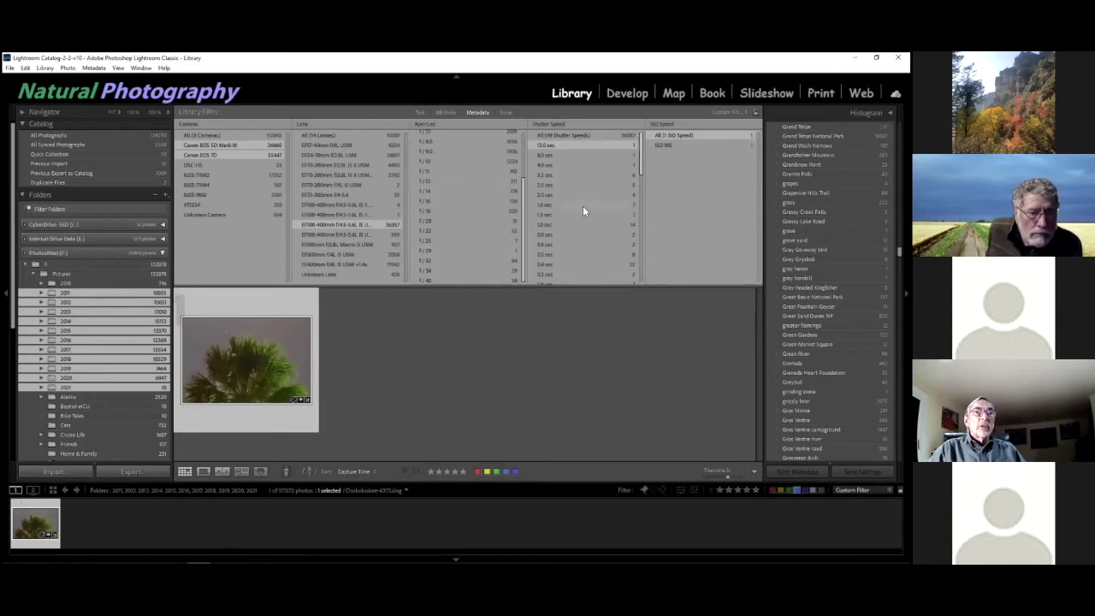
# - Look through the shutter speeds and apertures used with the EF100-400mm lens
pyautogui.scroll(-5, 586, 209)
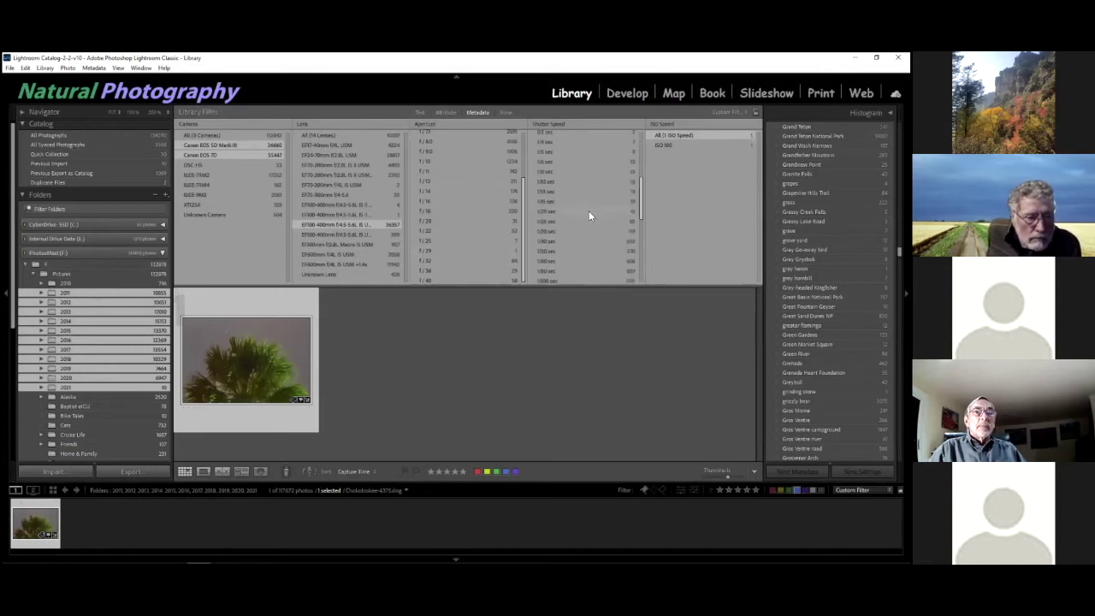
pyautogui.scroll(-5, 590, 222)
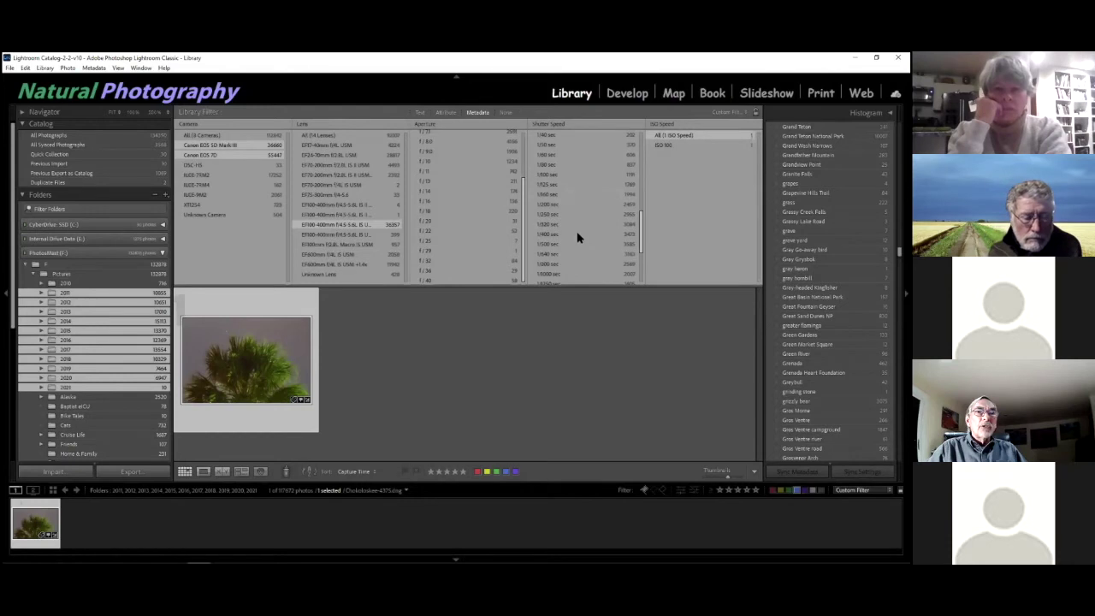
pyautogui.scroll(-2, 579, 237)
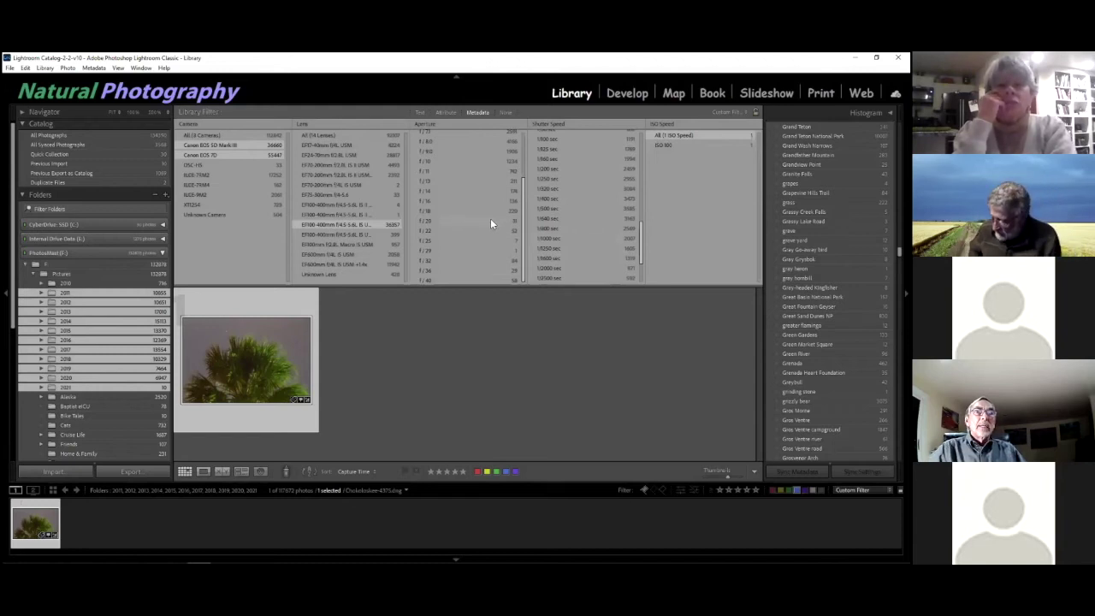
pyautogui.scroll(3, 490, 218)
pyautogui.scroll(10, 580, 196)
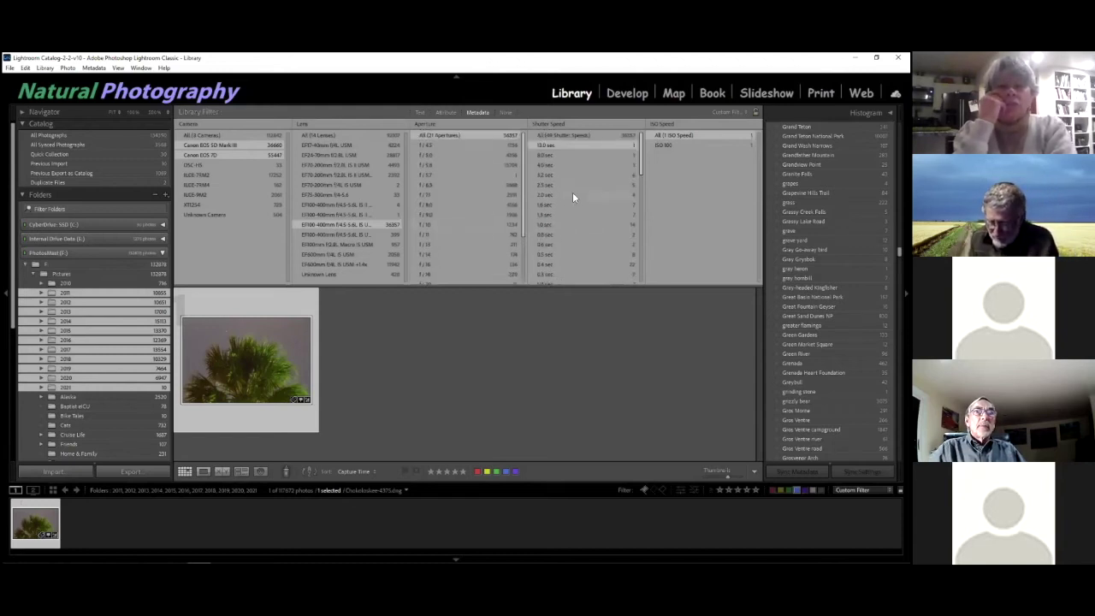
# - Include all shutter speeds, filter the EF100-400mm photos to ISO 800, and look through the shutter speed list
pyautogui.click(562, 135)
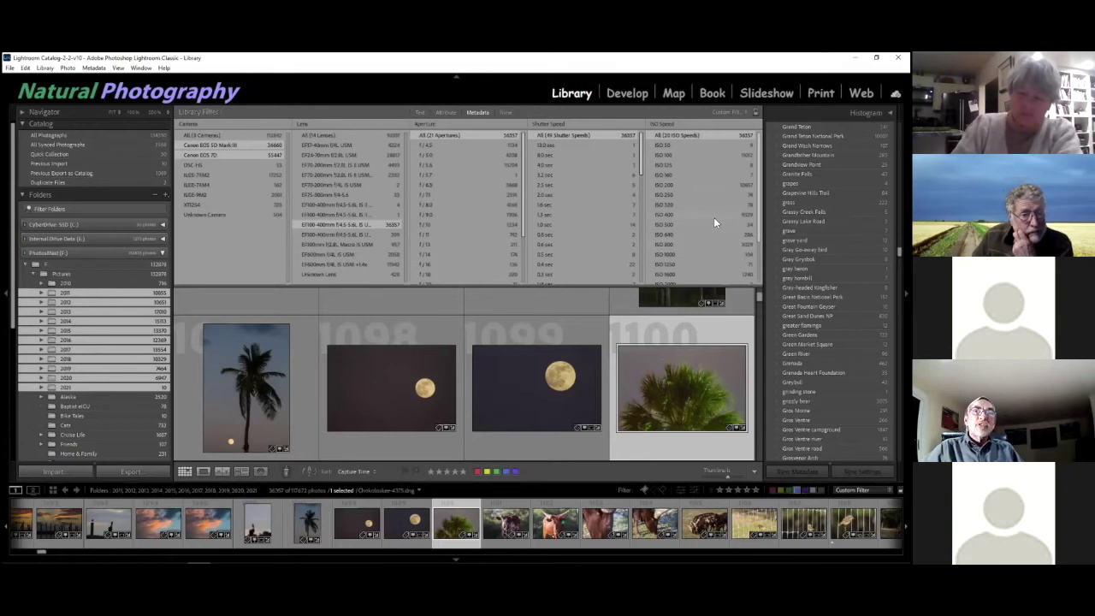
pyautogui.click(671, 243)
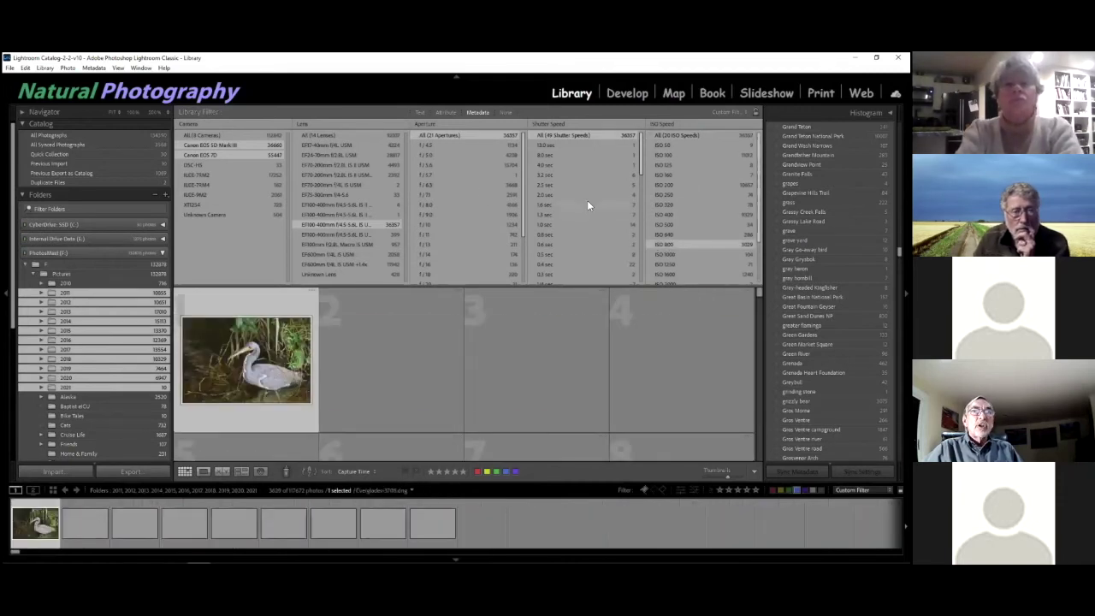
pyautogui.scroll(-10, 569, 209)
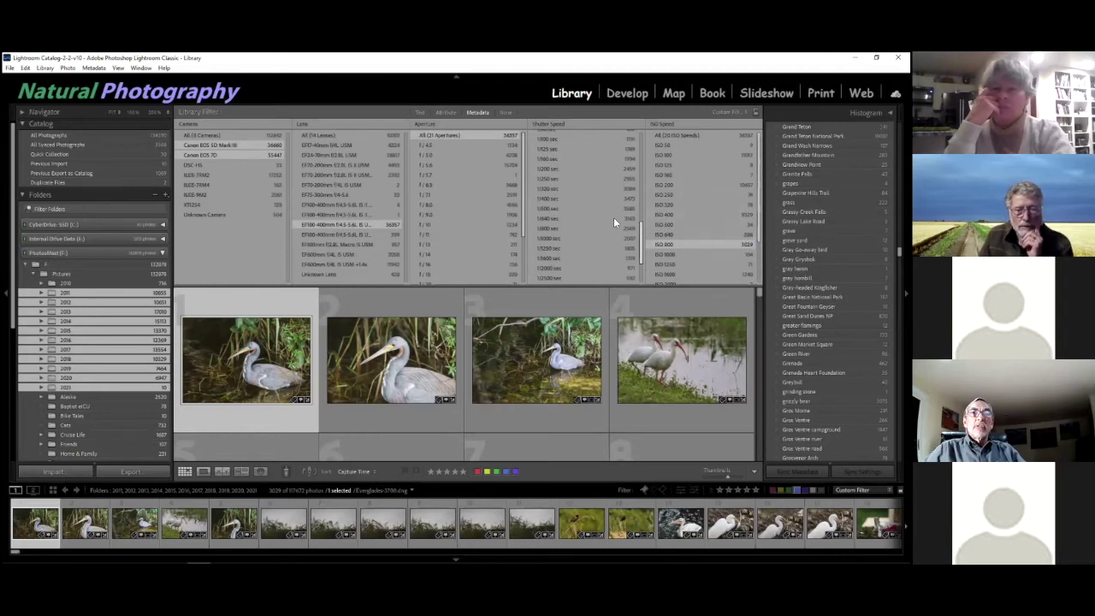
pyautogui.moveTo(640, 236); pyautogui.dragTo(643, 149)
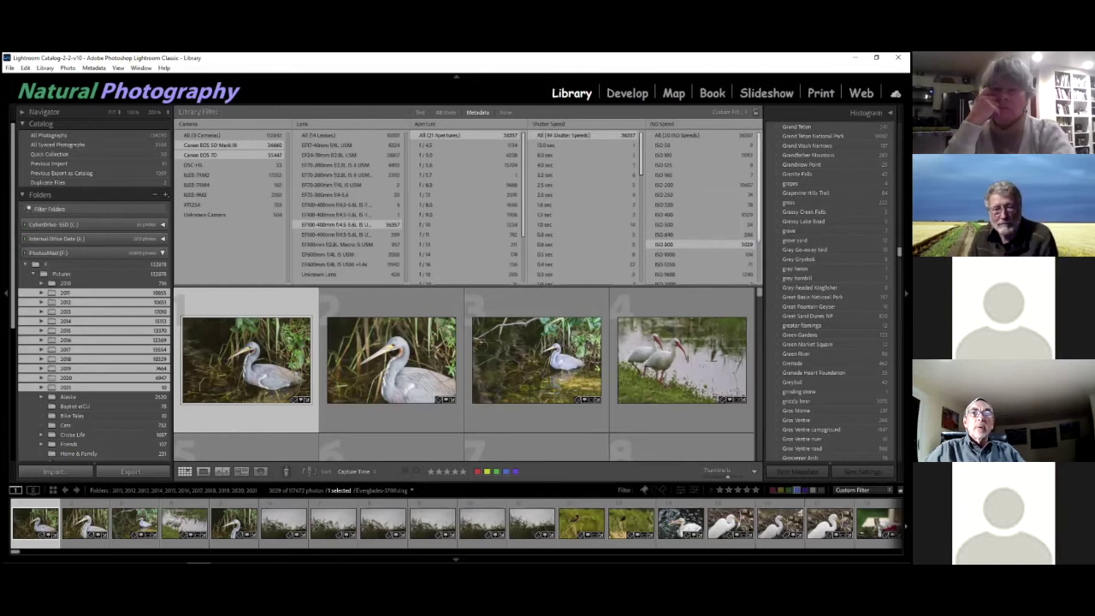
# - Include all ISO speeds in the metadata filter and turn off the library filter
pyautogui.click(681, 134)
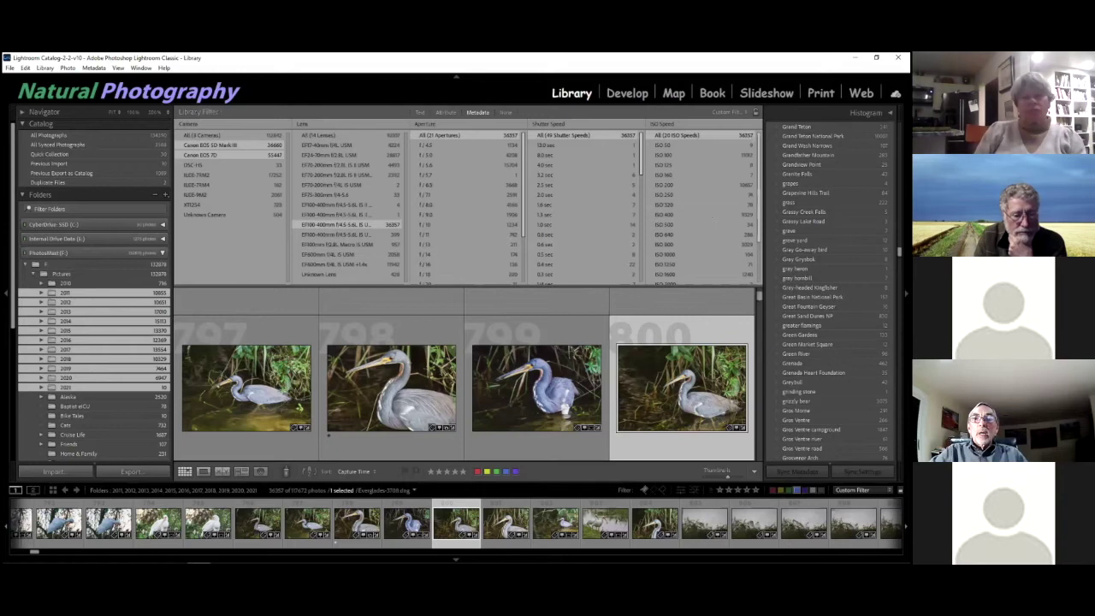
pyautogui.scroll(-10, 834, 291)
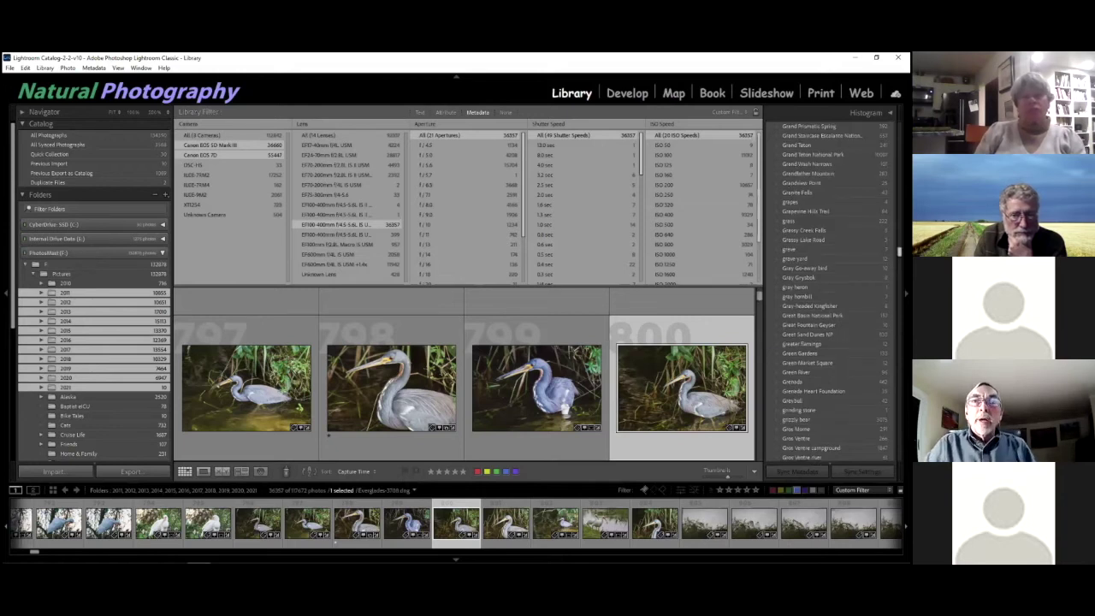
pyautogui.scroll(-15, 834, 290)
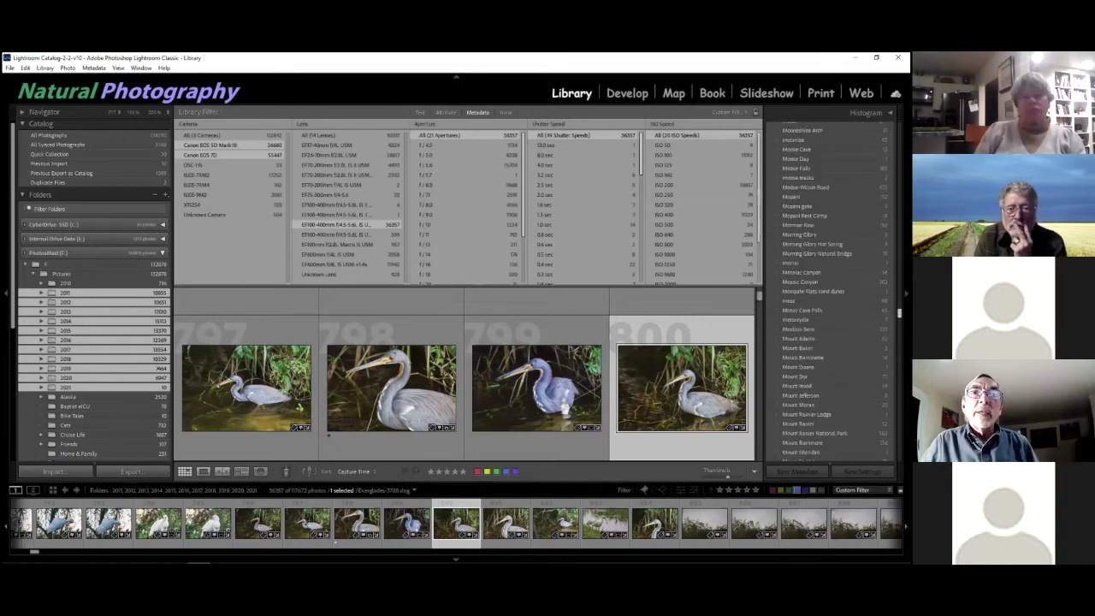
pyautogui.scroll(-10, 834, 291)
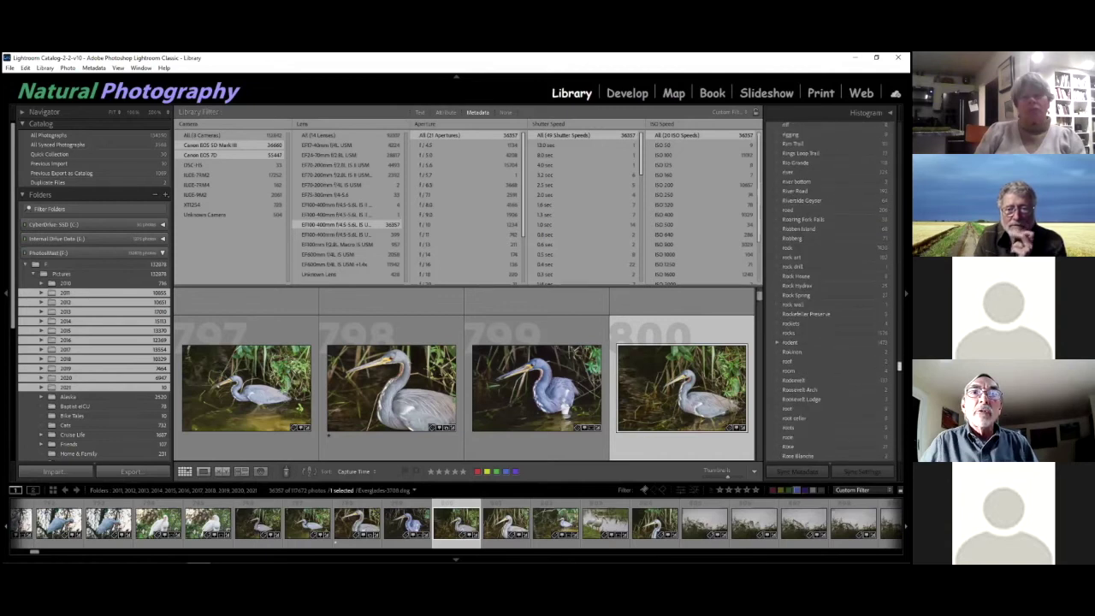
pyautogui.click(506, 112)
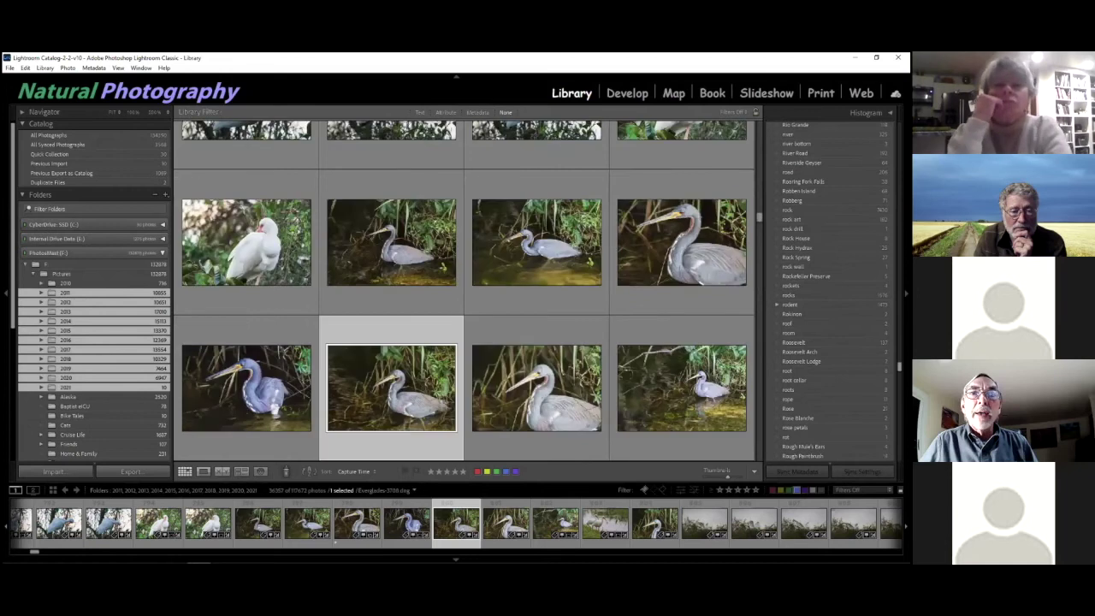
# - Show all catalog photos tagged with the texture keyword and browse them in the grid
pyautogui.scroll(-10, 834, 290)
pyautogui.scroll(-10, 834, 291)
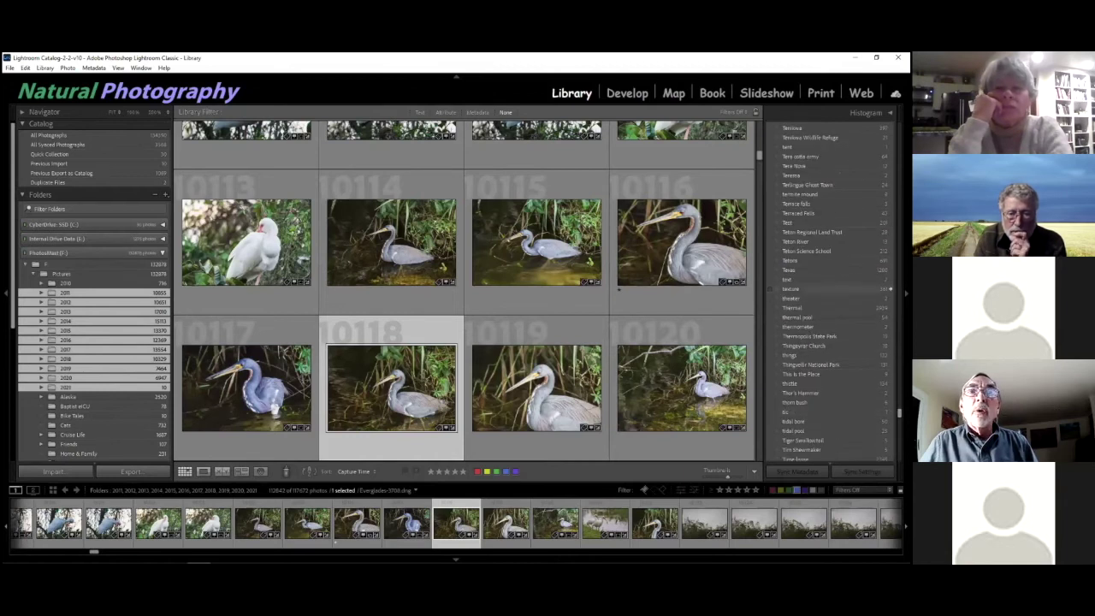
pyautogui.click(821, 289)
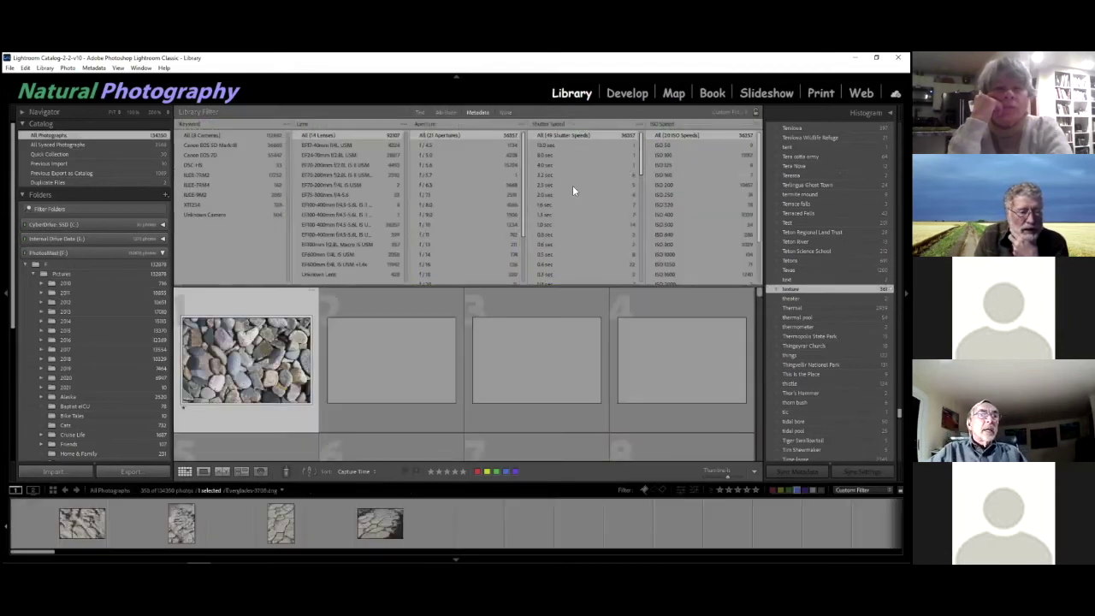
pyautogui.scroll(-2, 268, 372)
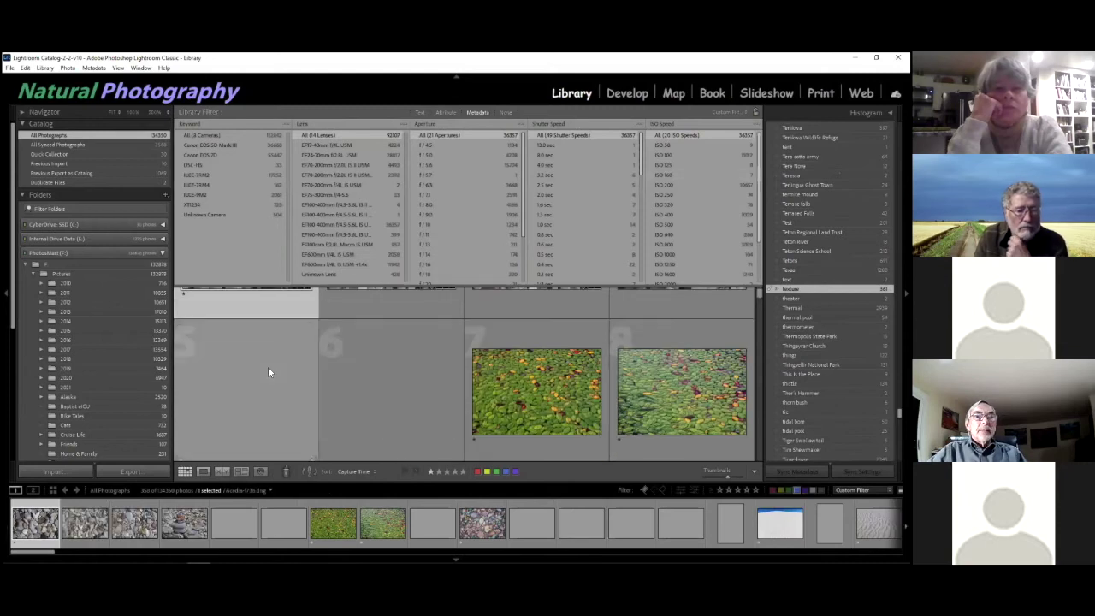
pyautogui.scroll(-1, 268, 366)
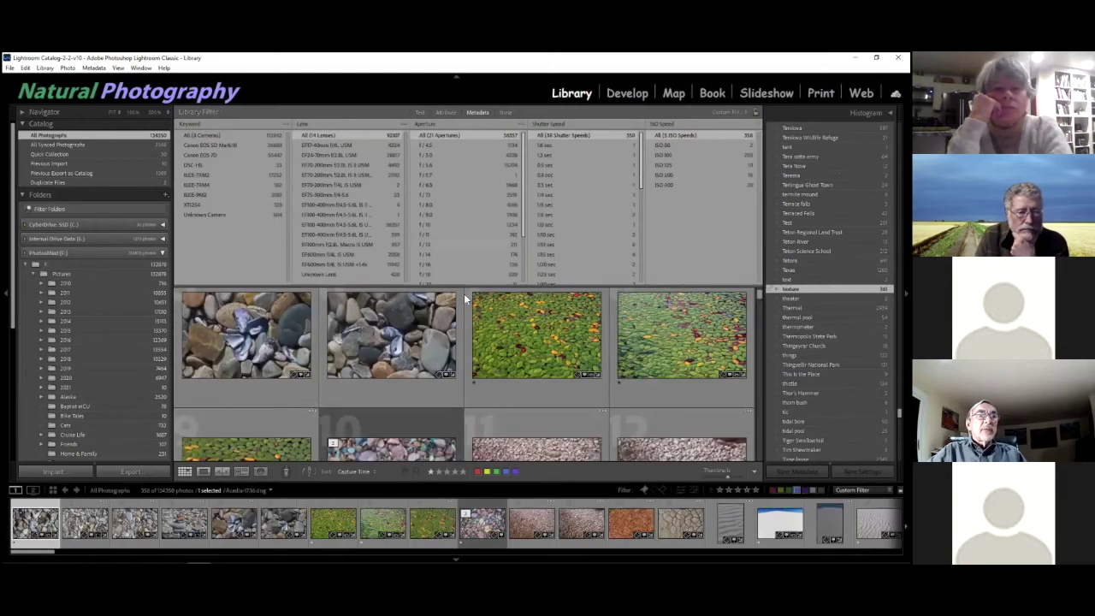
# - Shrink the metadata filter columns to enlarge the grid and look through the photos tagged with the texture keyword
pyautogui.moveTo(467, 284); pyautogui.dragTo(464, 179)
pyautogui.scroll(-5, 410, 316)
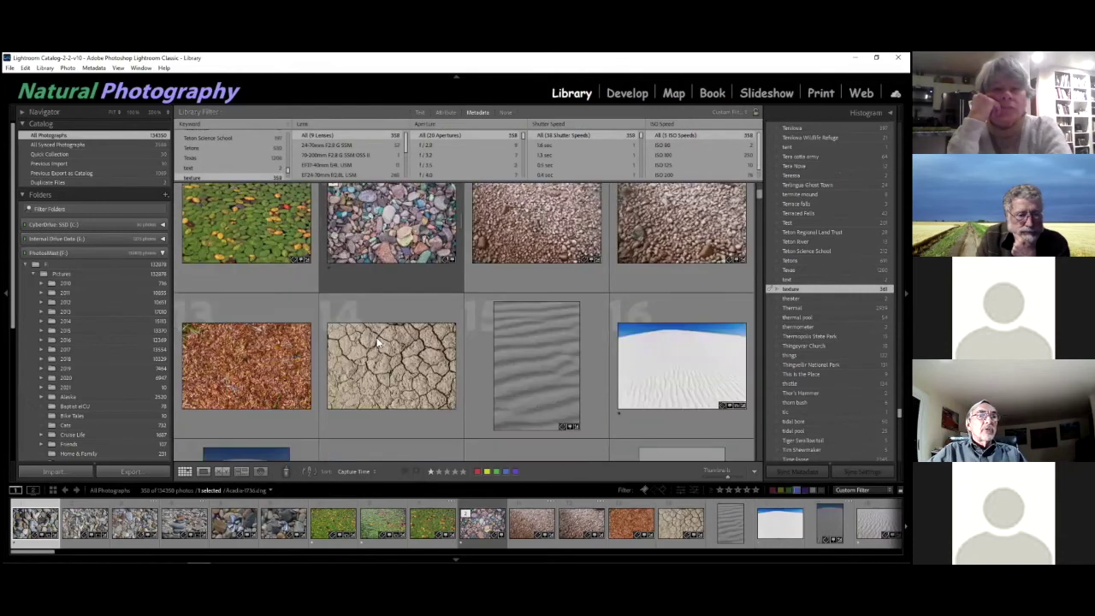
pyautogui.scroll(-2, 322, 345)
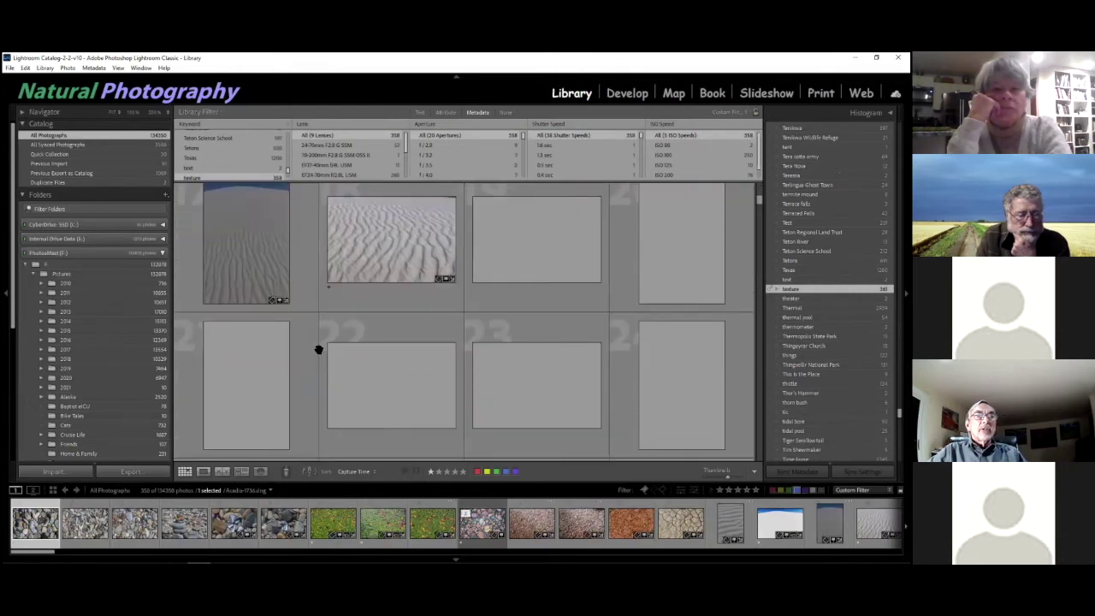
pyautogui.scroll(-1, 395, 336)
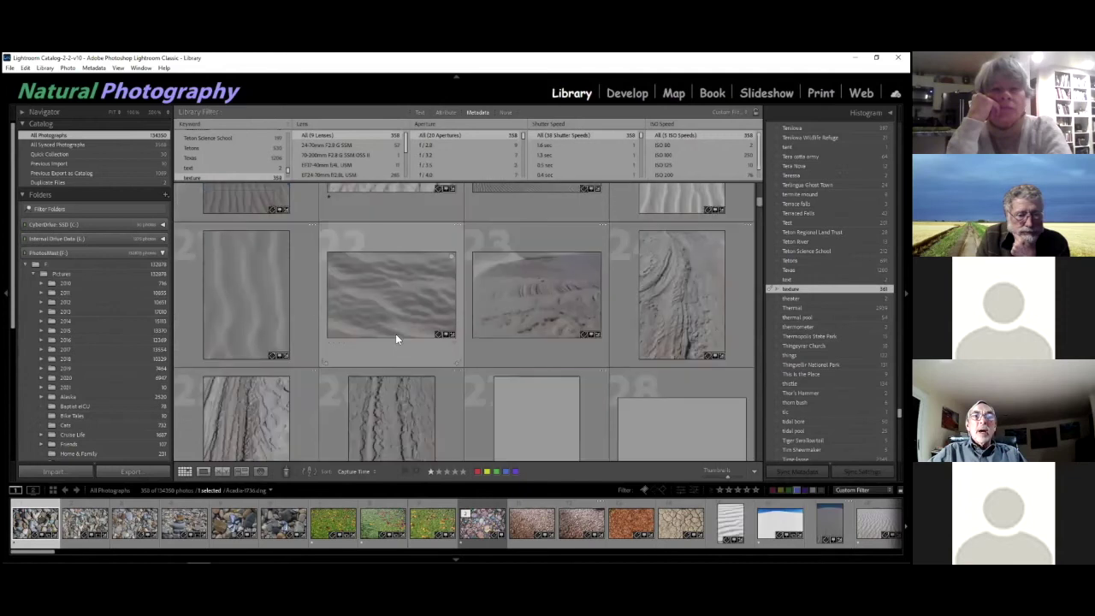
pyautogui.scroll(-1, 395, 338)
pyautogui.scroll(-2, 395, 337)
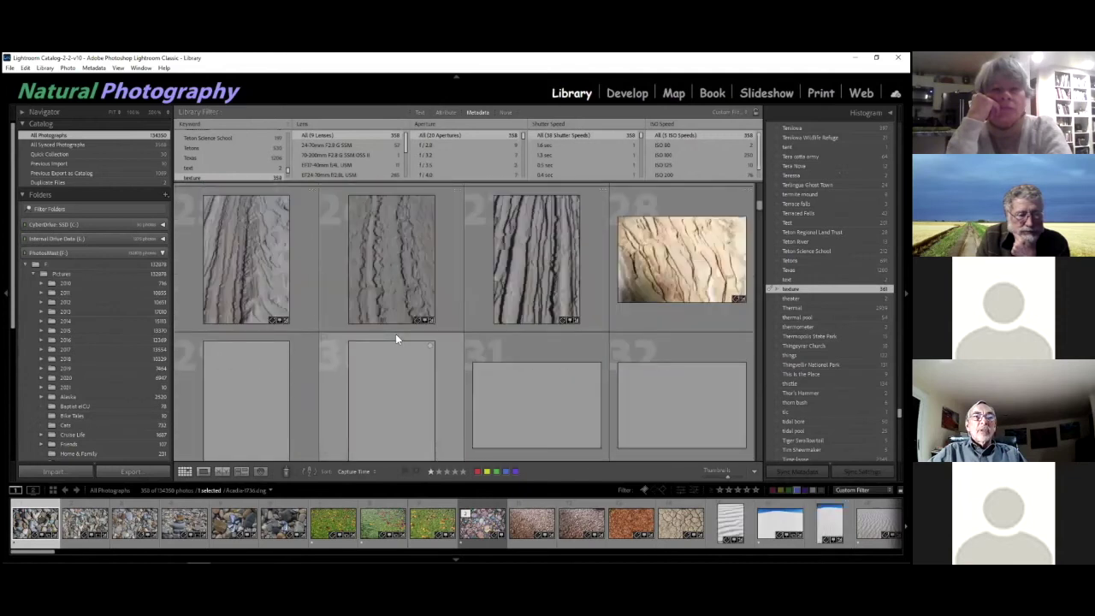
pyautogui.scroll(-1, 395, 338)
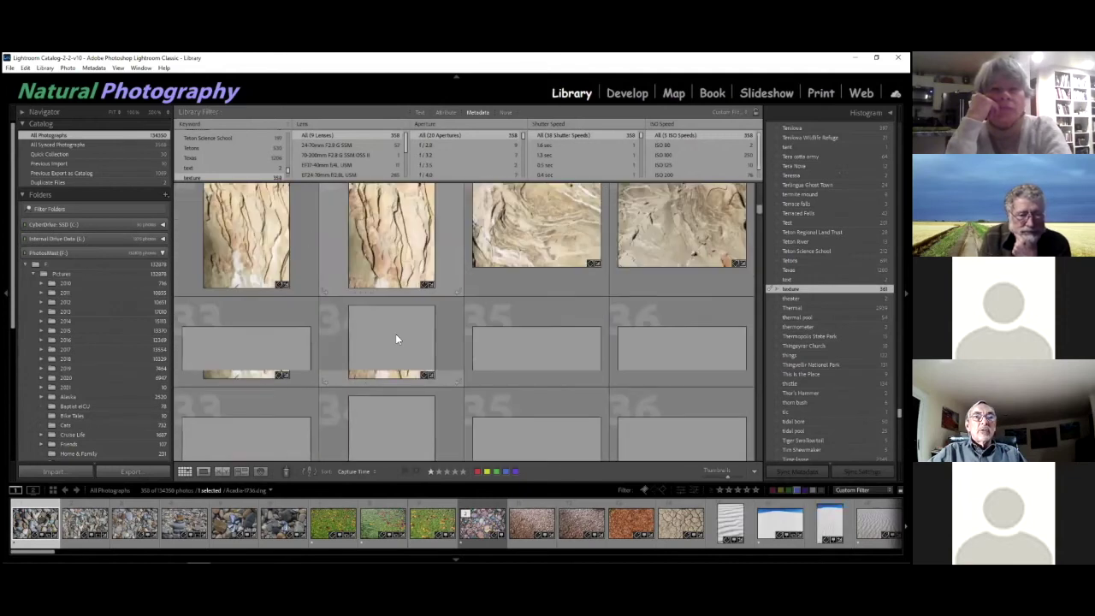
pyautogui.scroll(-3, 395, 339)
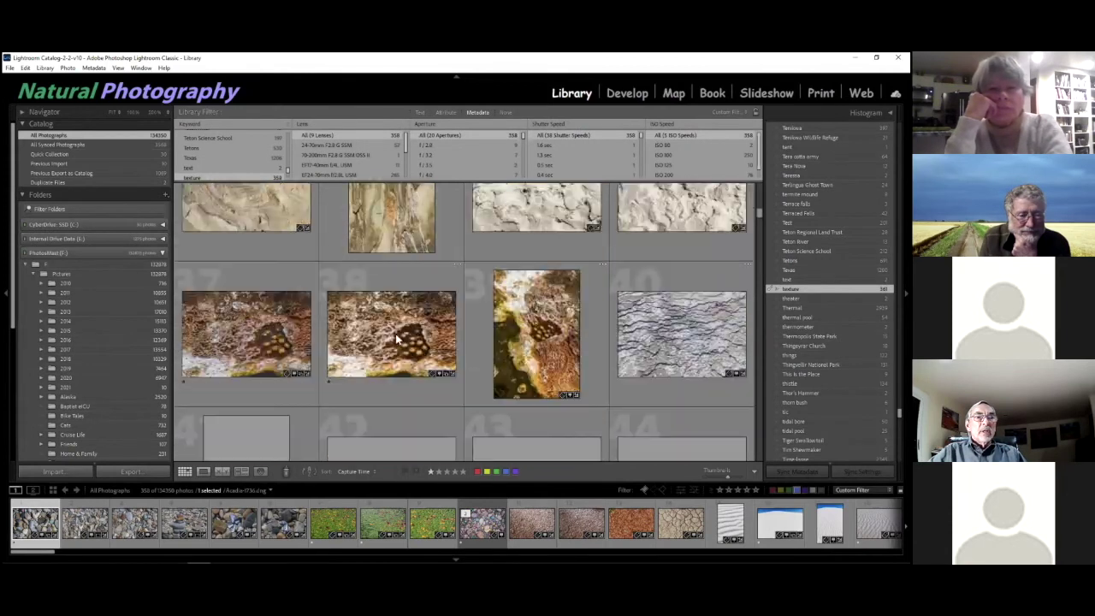
pyautogui.scroll(-1, 395, 336)
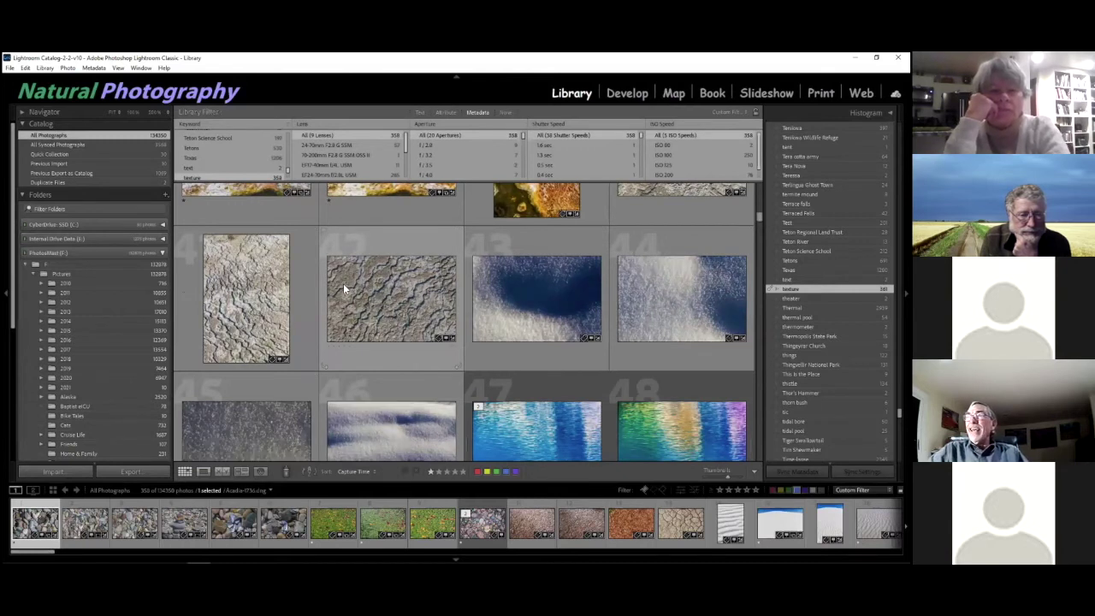
pyautogui.scroll(-2, 364, 282)
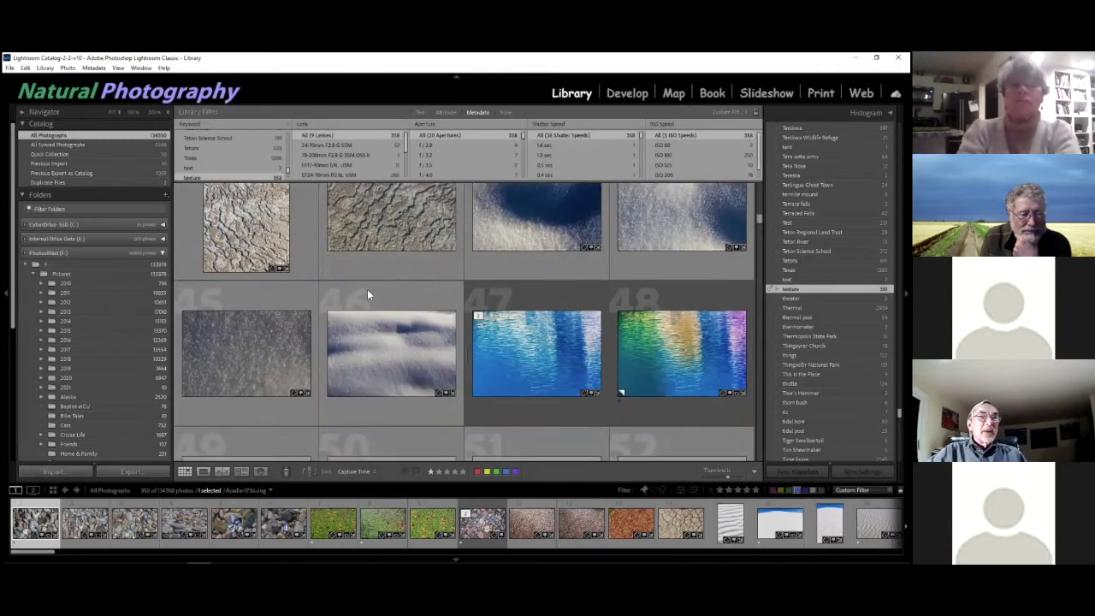
pyautogui.scroll(-1, 391, 293)
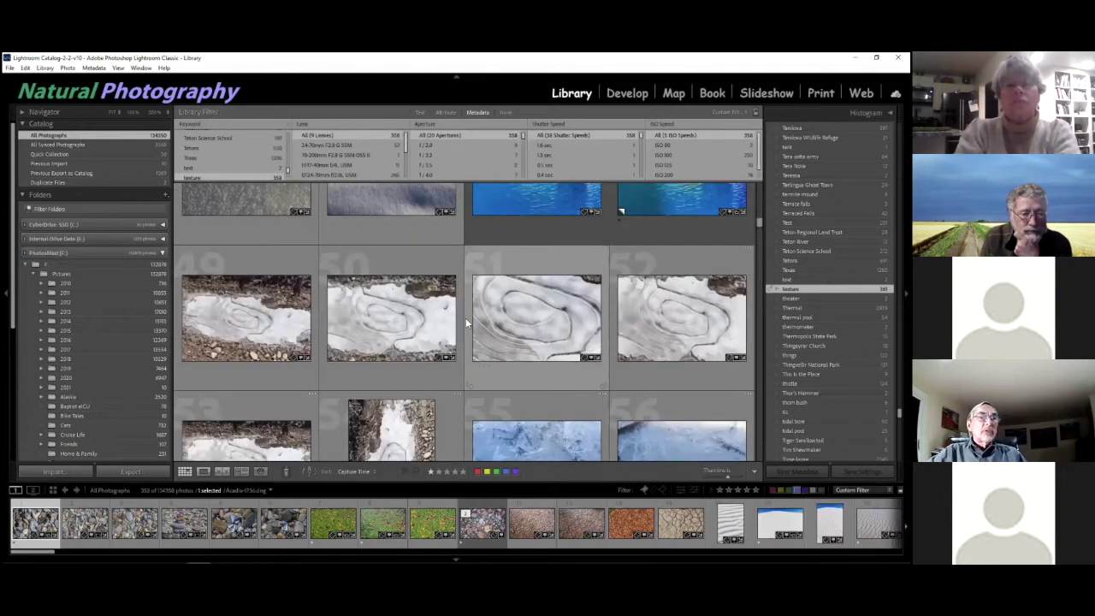
pyautogui.scroll(-2, 402, 323)
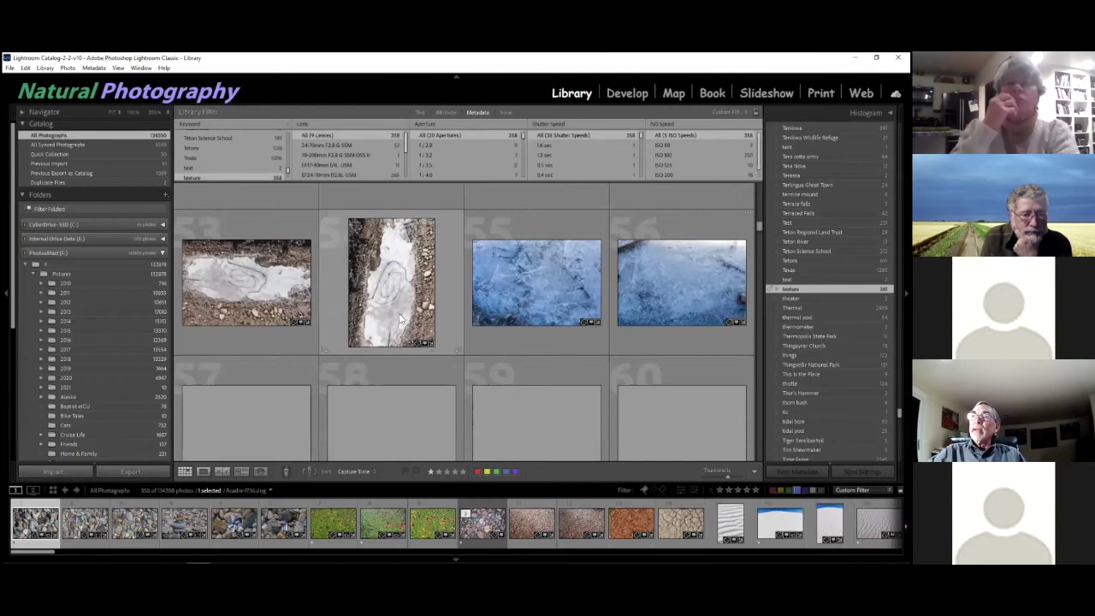
pyautogui.scroll(-2, 397, 316)
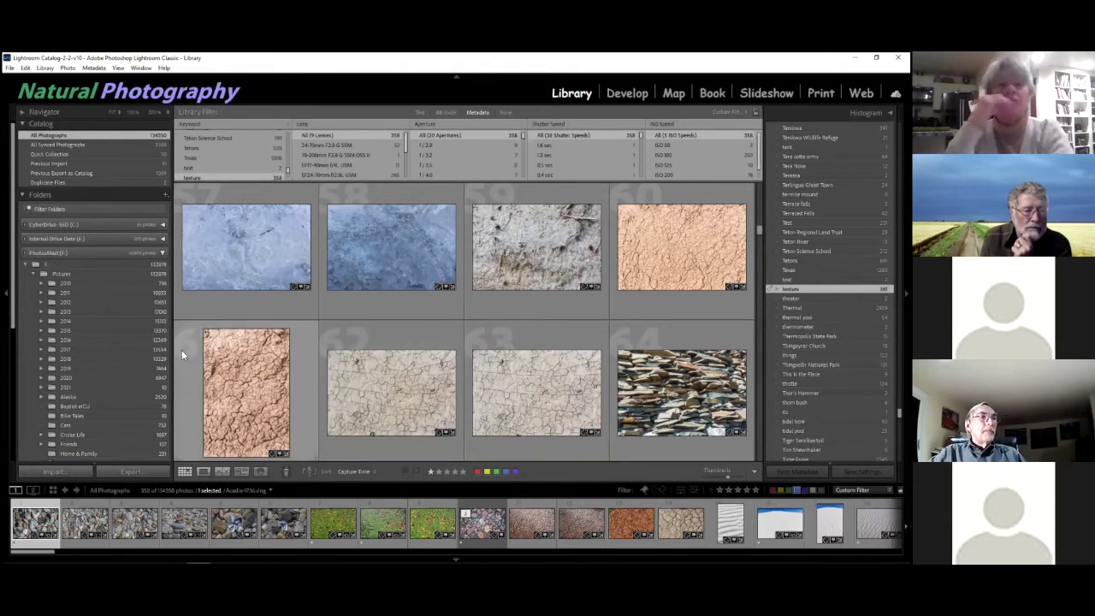
# - Expand the 2018 folder in the folder list to show its subfolders
pyautogui.scroll(-4, 124, 344)
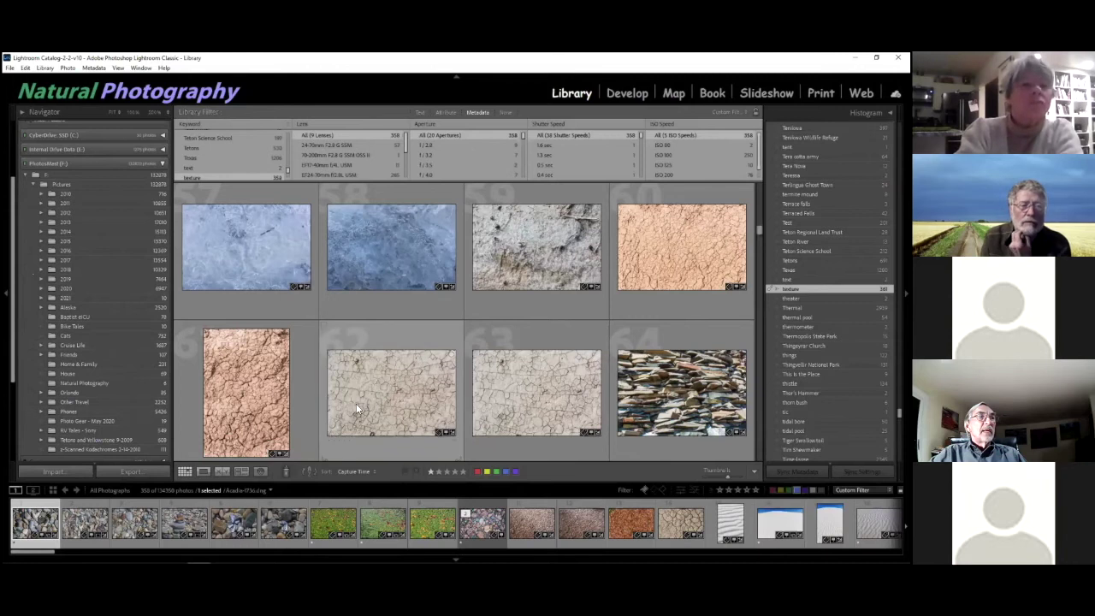
pyautogui.moveTo(358, 409)
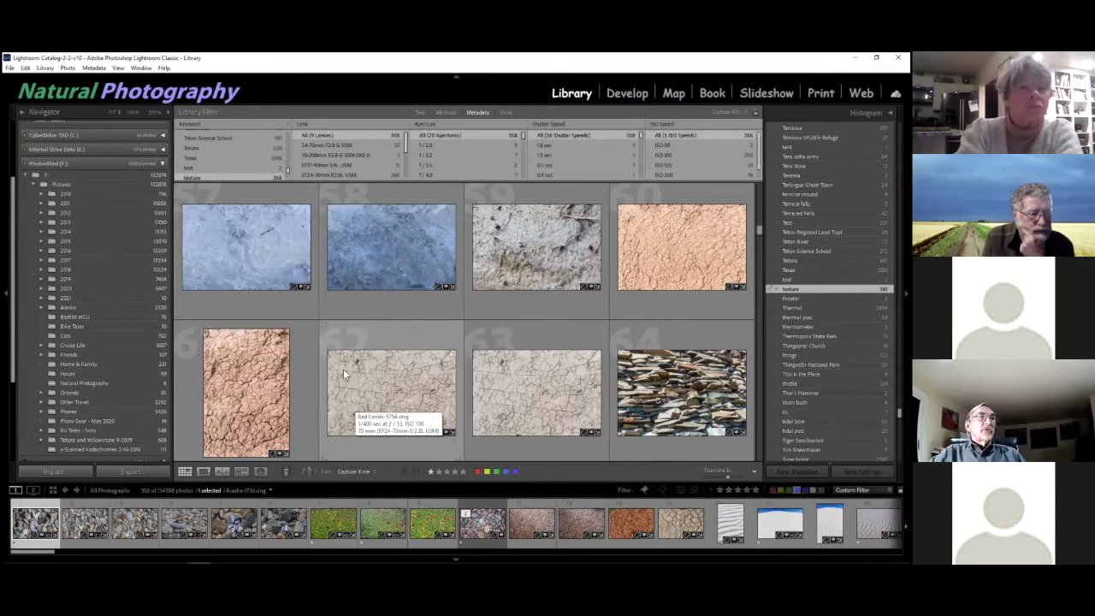
pyautogui.click(41, 271)
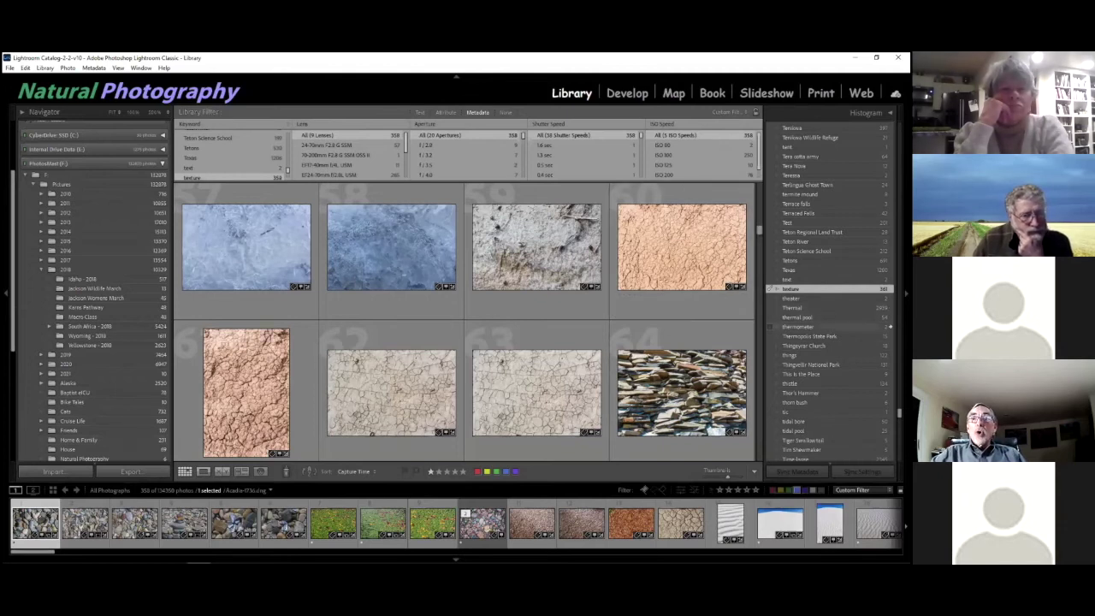
# - Show all catalog photos tagged with the Idaho keyword and browse them in the grid
pyautogui.scroll(10, 829, 290)
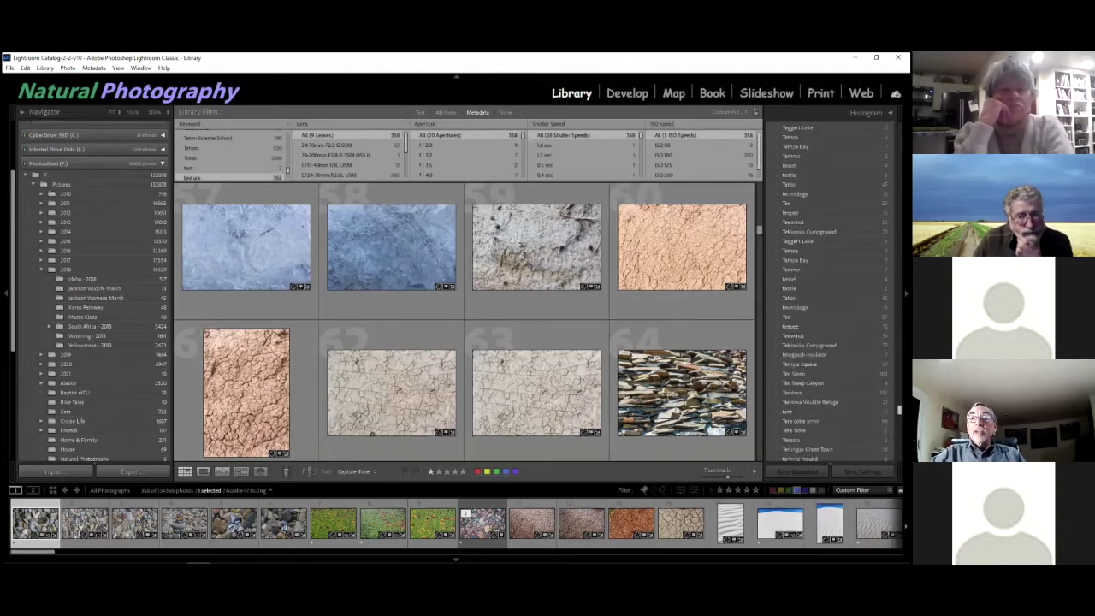
pyautogui.scroll(10, 830, 290)
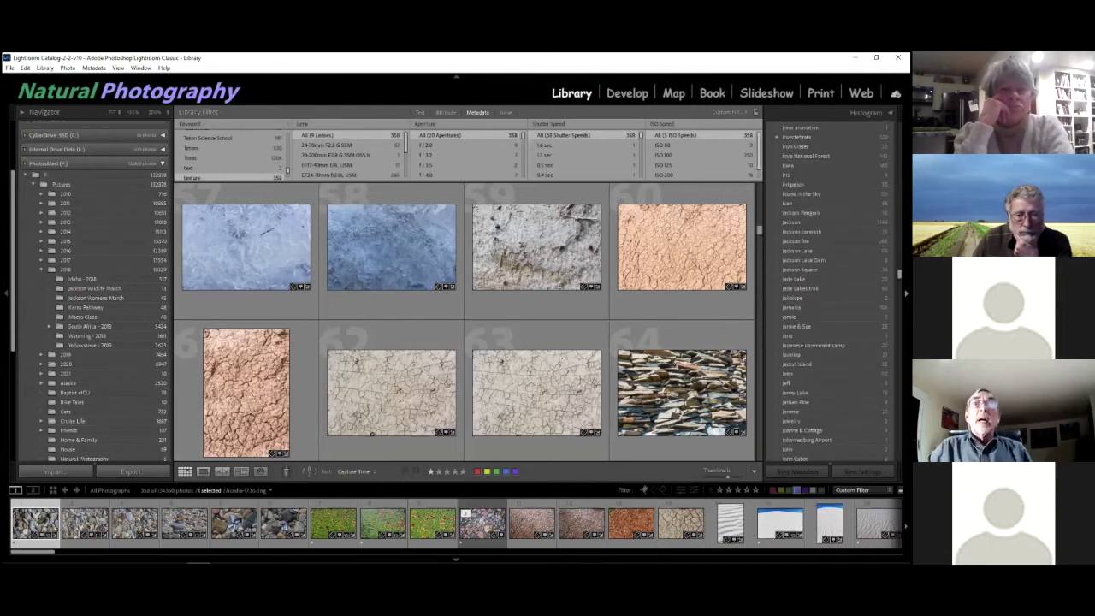
pyautogui.scroll(8, 890, 270)
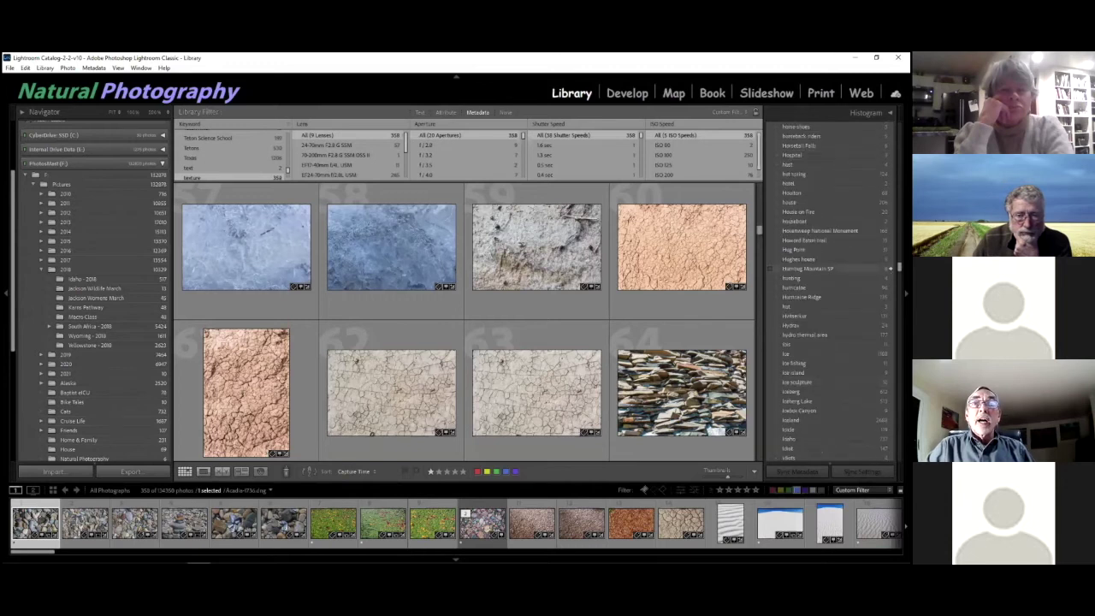
pyautogui.scroll(-8, 889, 311)
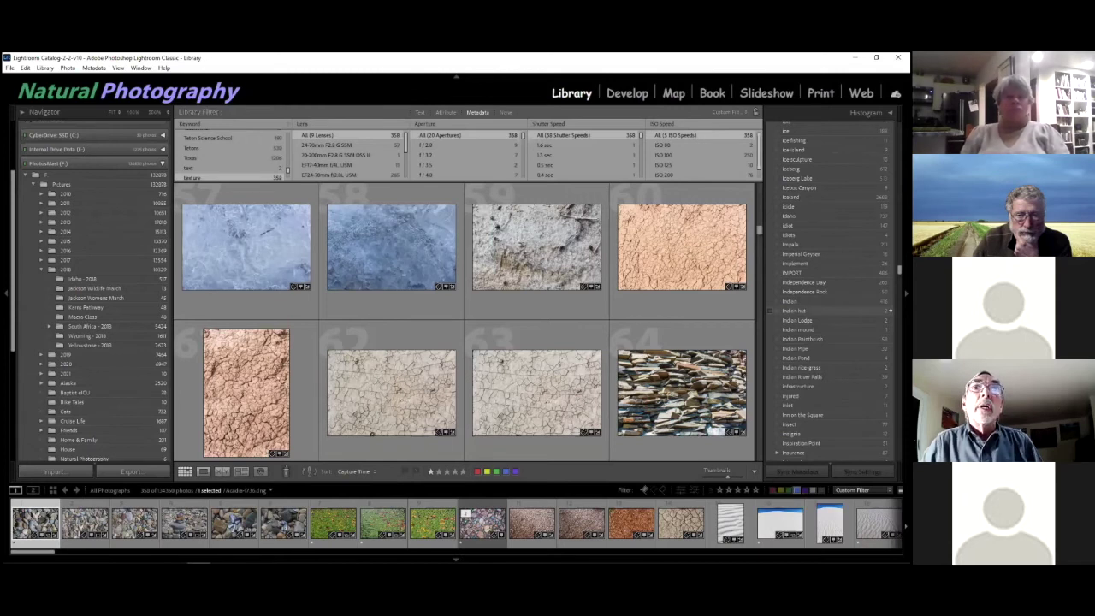
pyautogui.scroll(4, 889, 310)
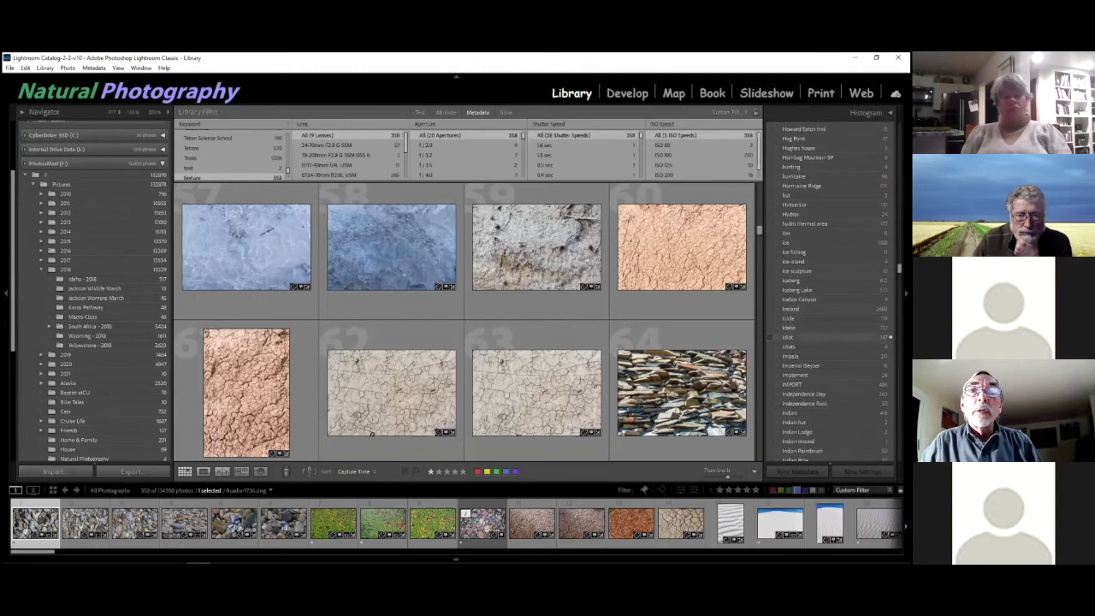
pyautogui.click(769, 328)
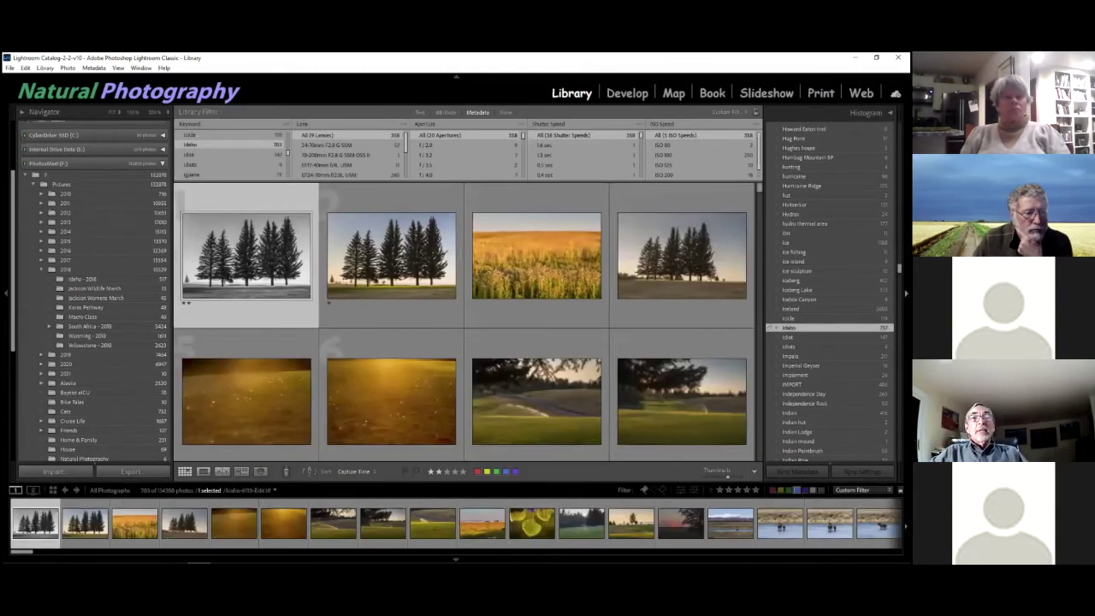
pyautogui.scroll(-10, 578, 354)
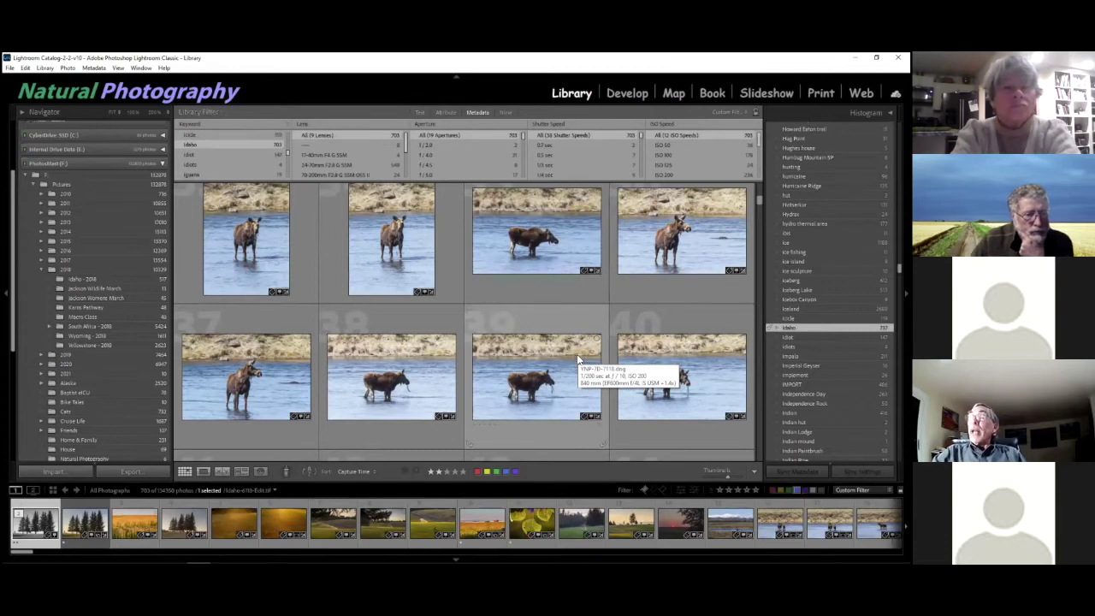
# - Open the Idaho - 2018 folder and select all its photos to list their combined keyword tags
pyautogui.click(90, 278)
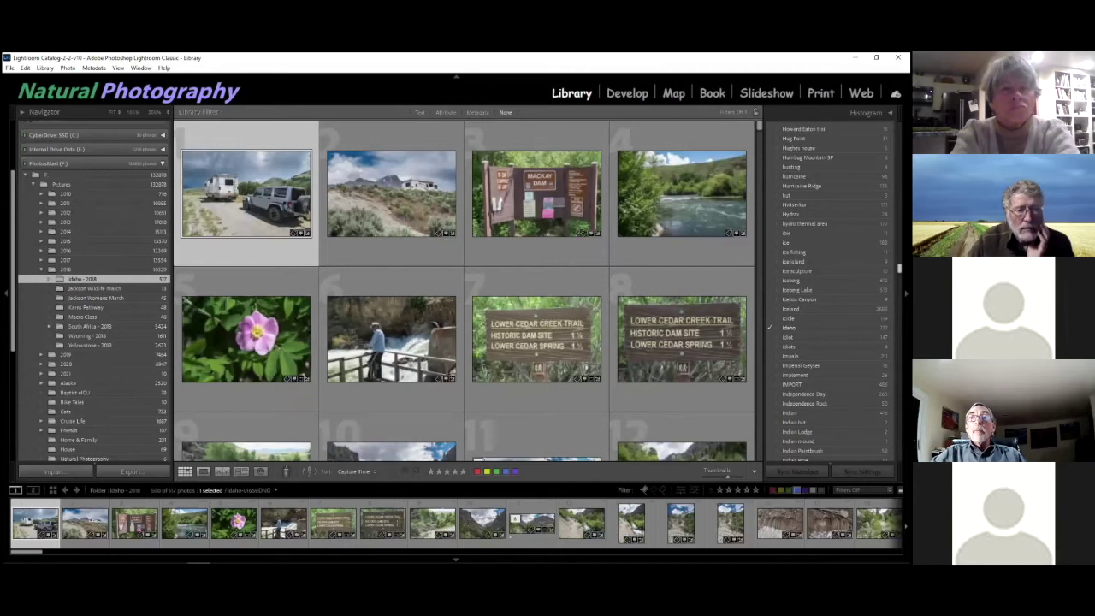
pyautogui.scroll(15, 834, 291)
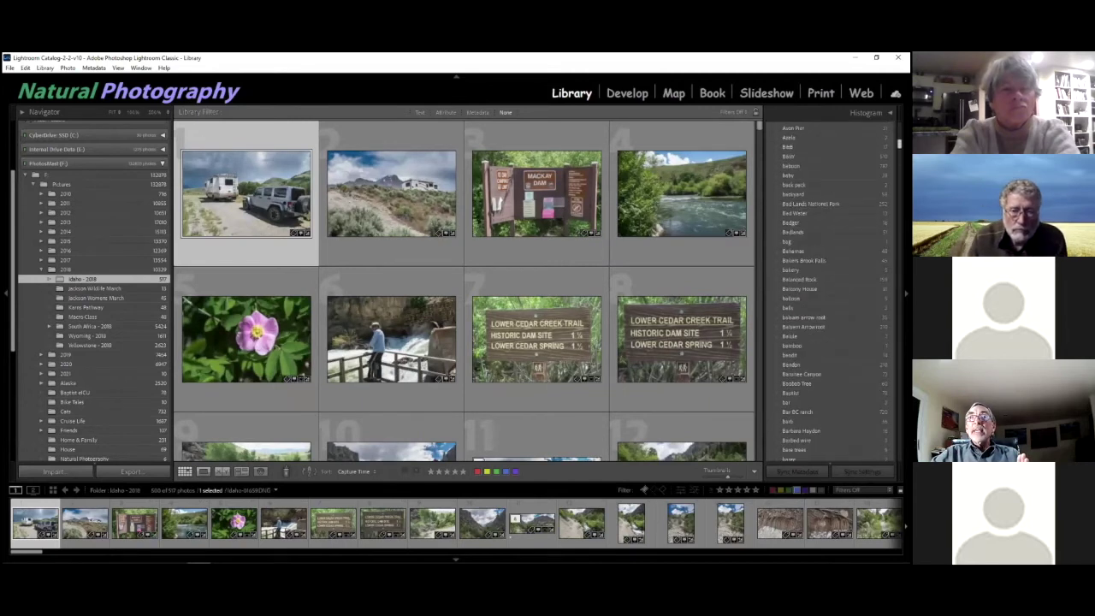
pyautogui.scroll(5, 829, 291)
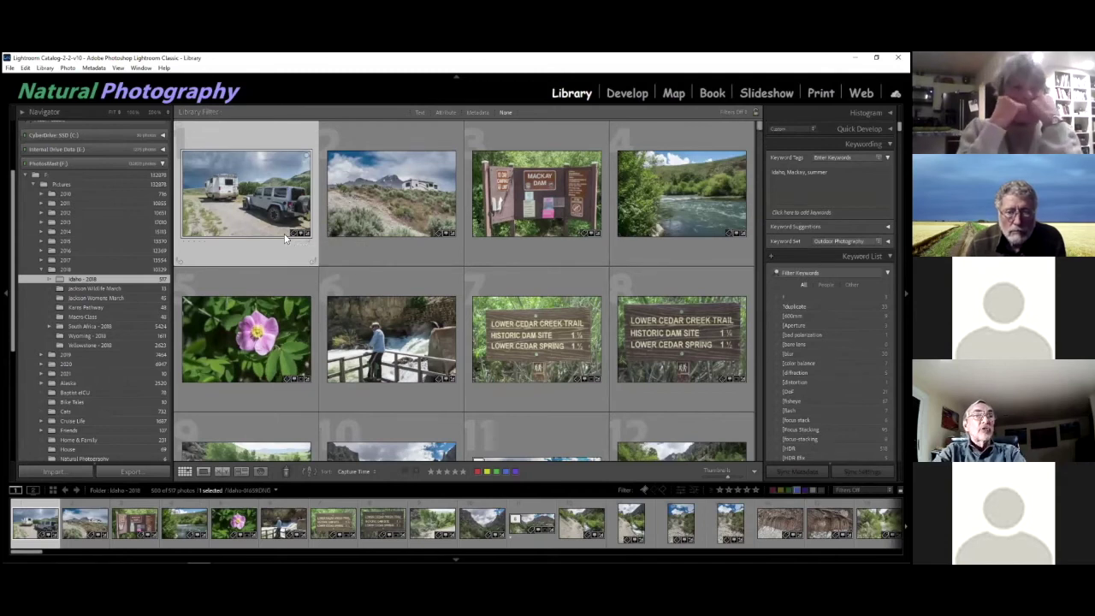
pyautogui.hotkey('ctrl', 'a')
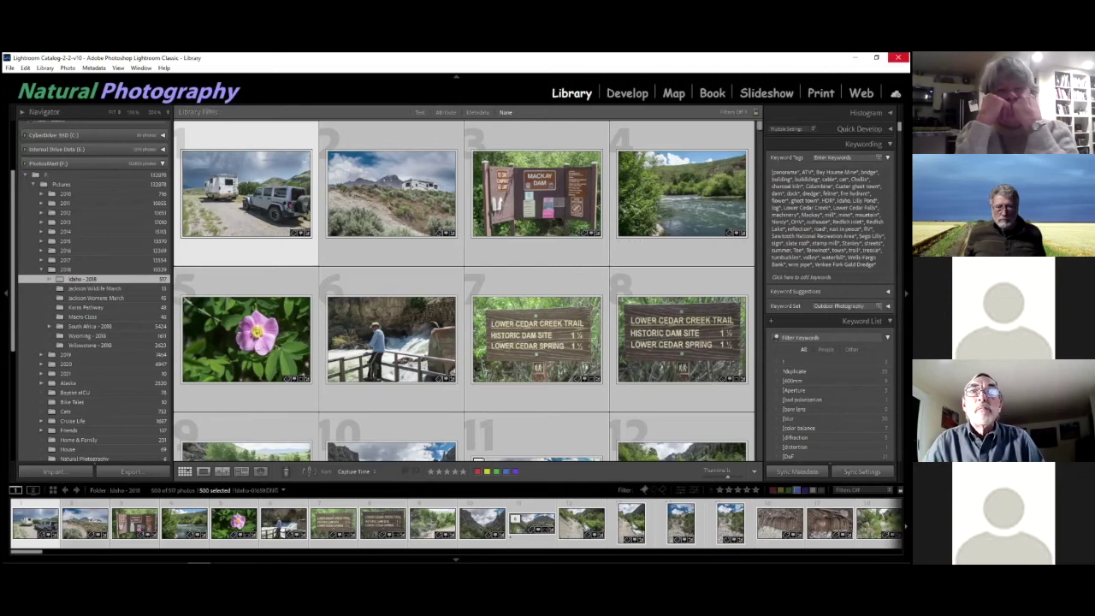
# - Find the bird keyword in the keyword list and expand it to show its nested keywords
pyautogui.scroll(-10, 829, 290)
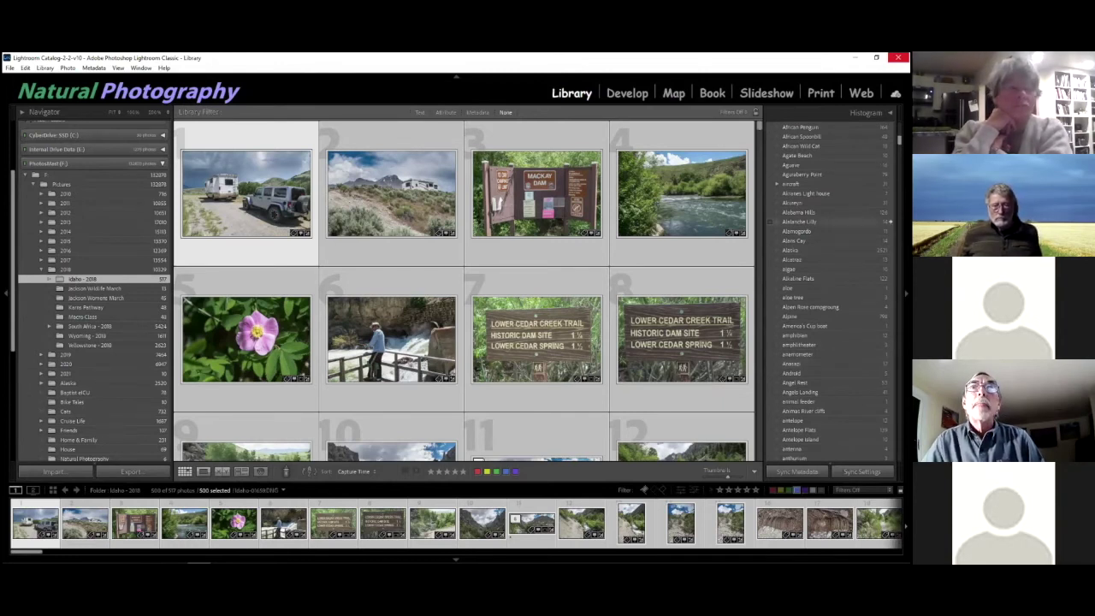
pyautogui.scroll(-10, 834, 295)
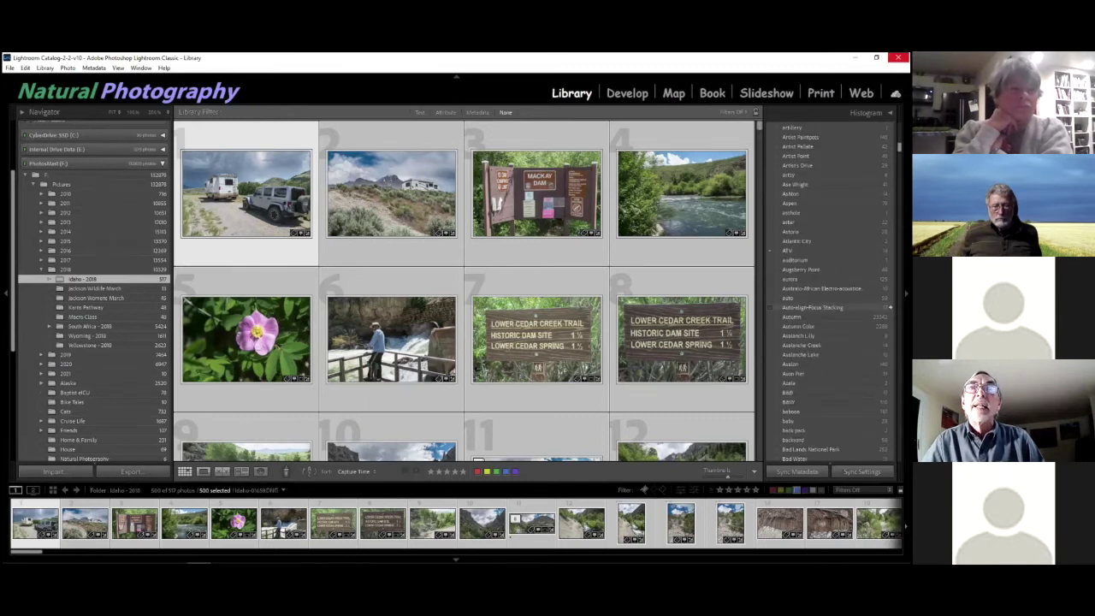
pyautogui.scroll(-10, 834, 317)
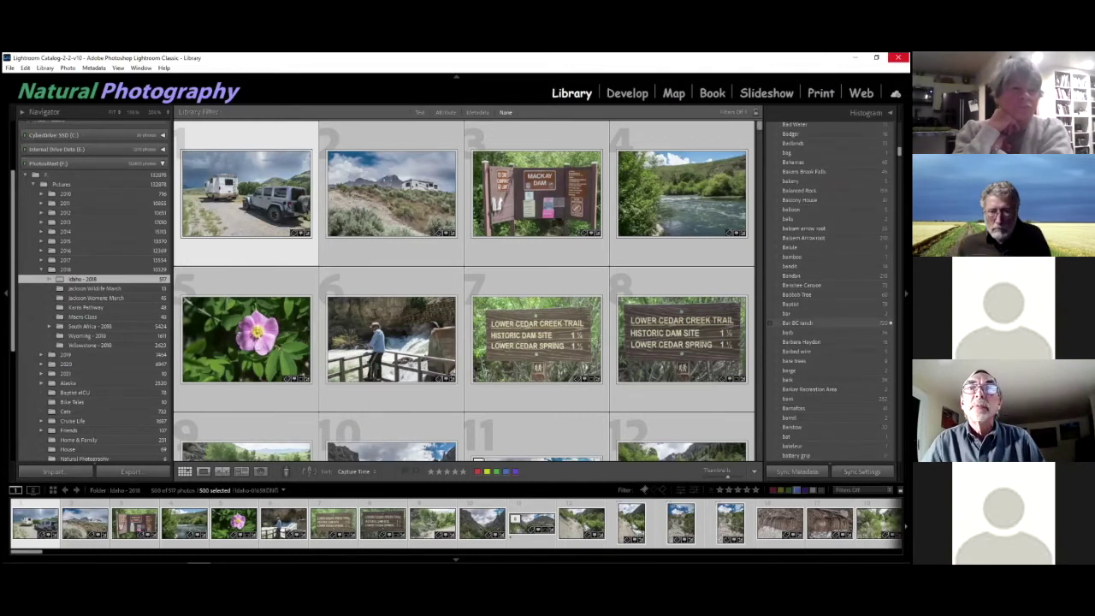
pyautogui.scroll(-5, 834, 321)
pyautogui.scroll(-8, 834, 321)
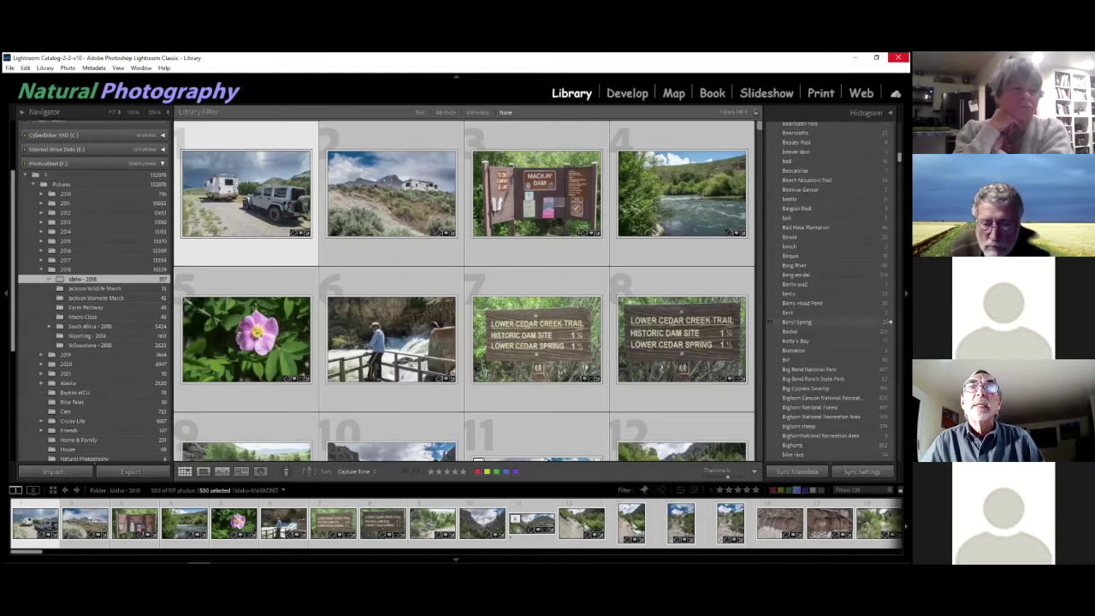
pyautogui.scroll(-8, 834, 320)
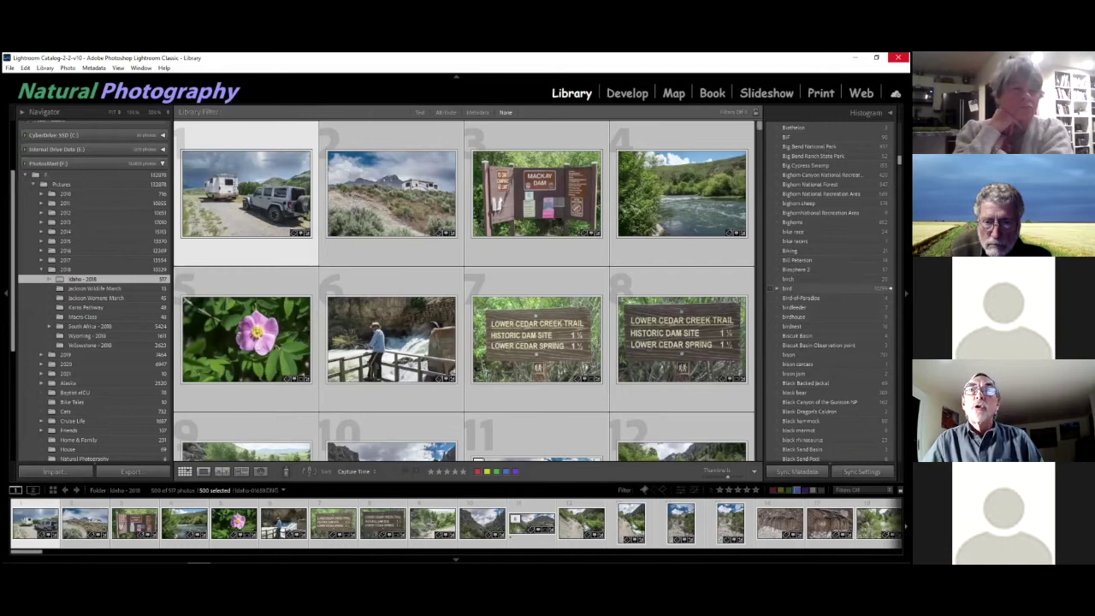
pyautogui.click(776, 288)
# - Look through the keywords nested under bird and collapse the group again
pyautogui.scroll(-8, 834, 321)
pyautogui.scroll(4, 834, 329)
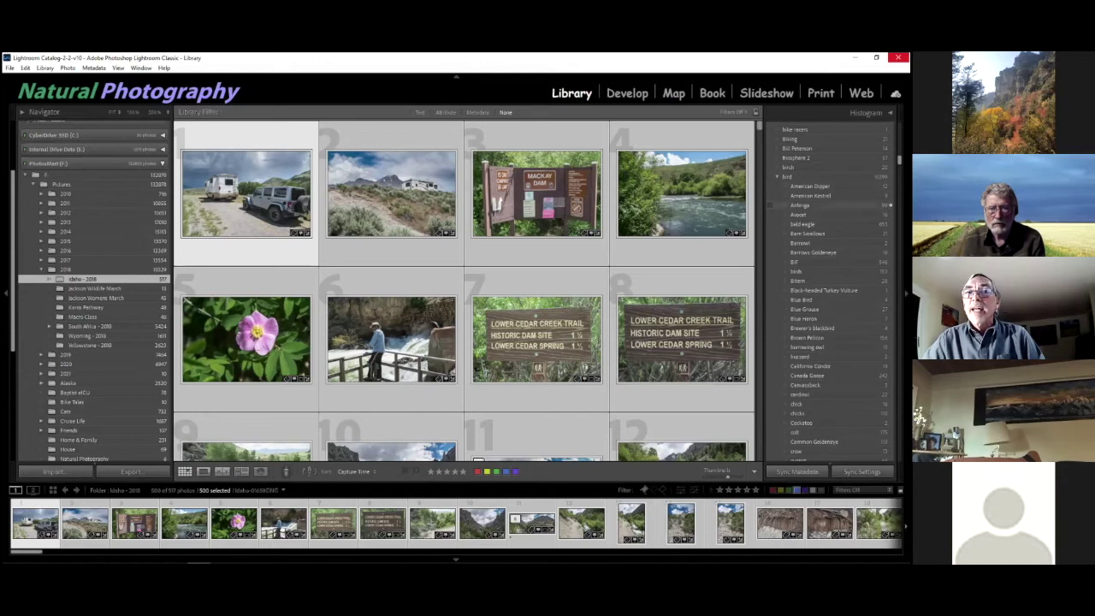
pyautogui.scroll(-10, 889, 327)
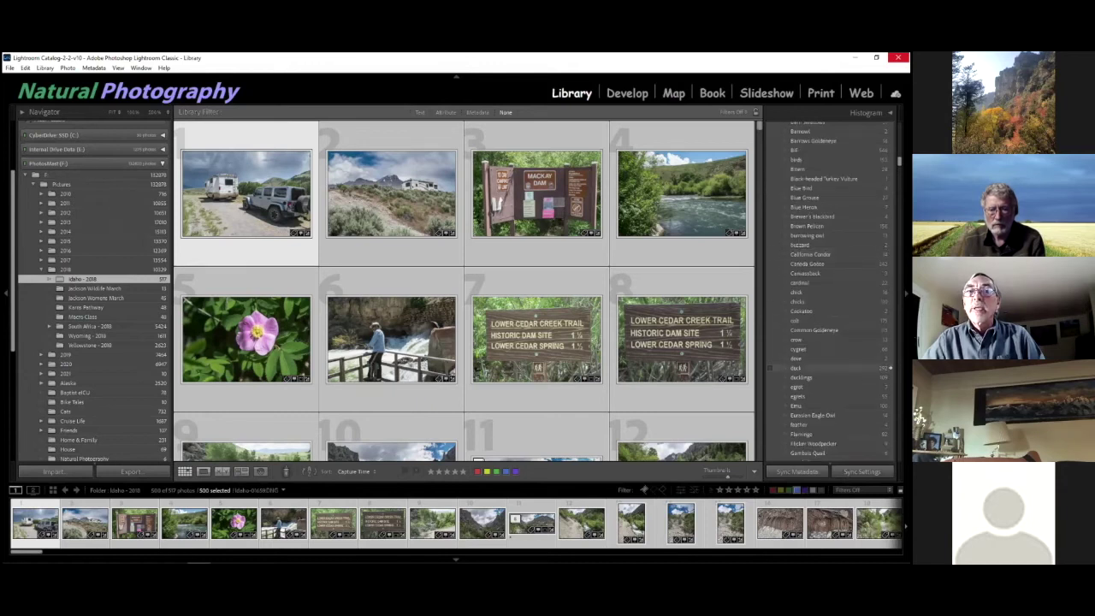
pyautogui.scroll(-15, 890, 377)
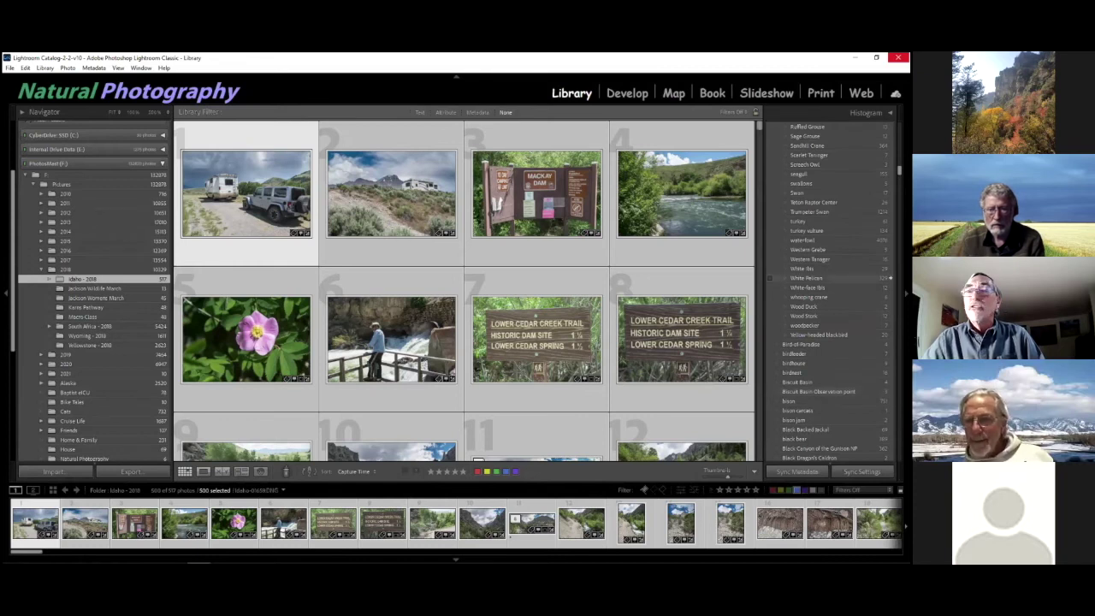
pyautogui.scroll(15, 889, 278)
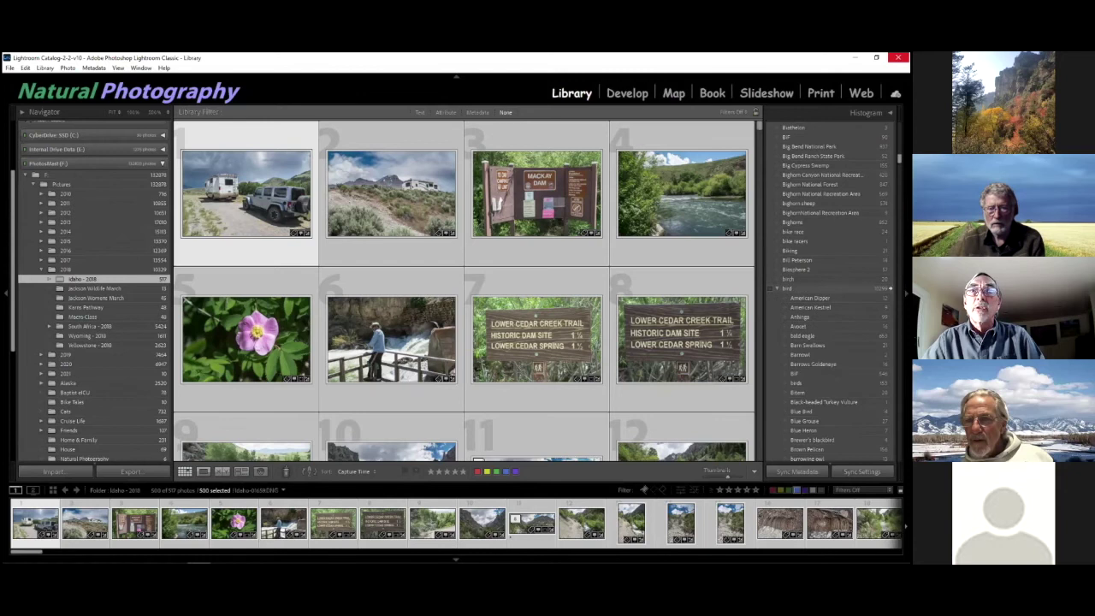
pyautogui.click(777, 288)
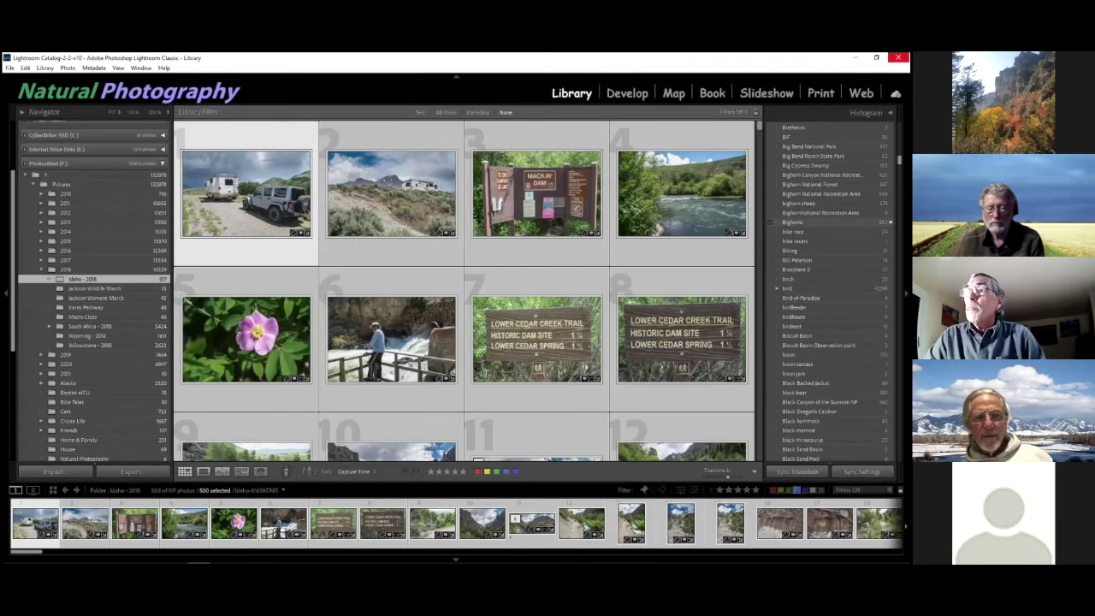
# - Review the available keyword sets and the display options for keyword tags, keeping Outdoor Photography and Enter Keywords
pyautogui.scroll(10, 855, 223)
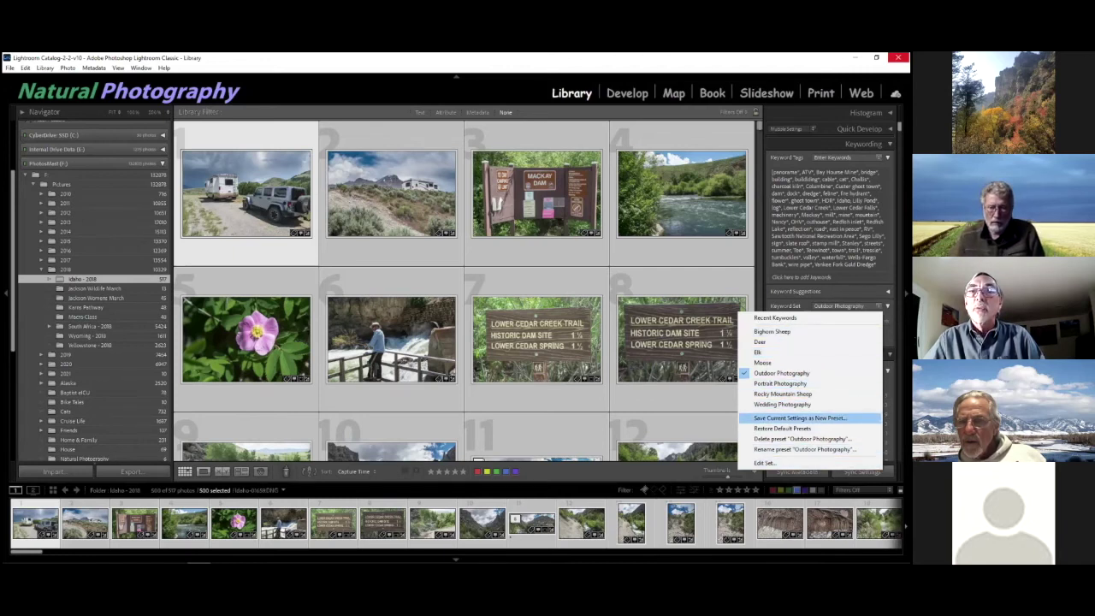
pyautogui.press('Escape')
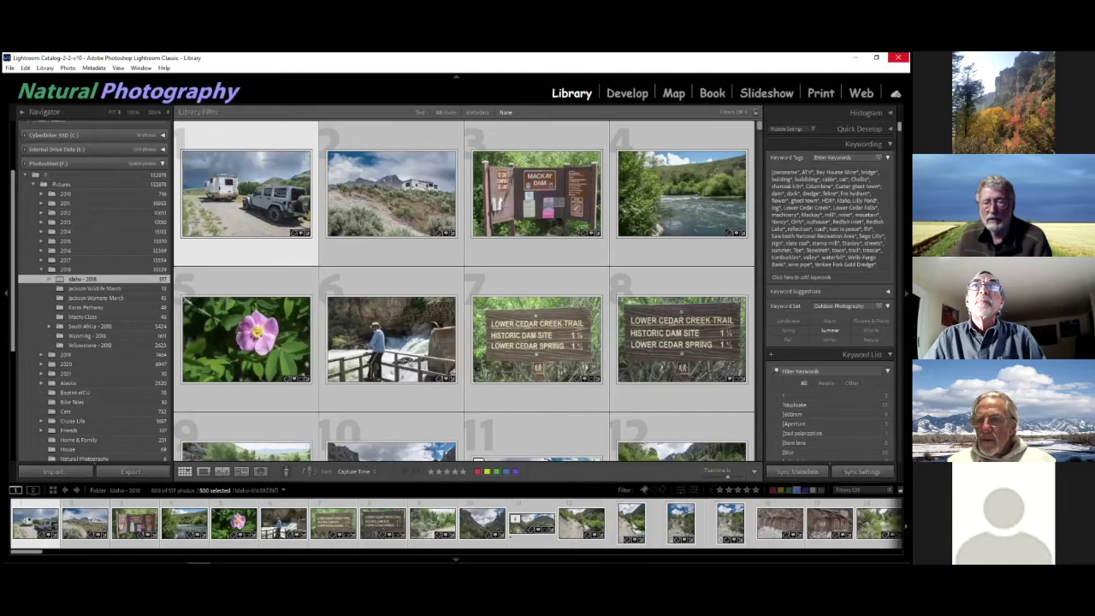
pyautogui.click(843, 157)
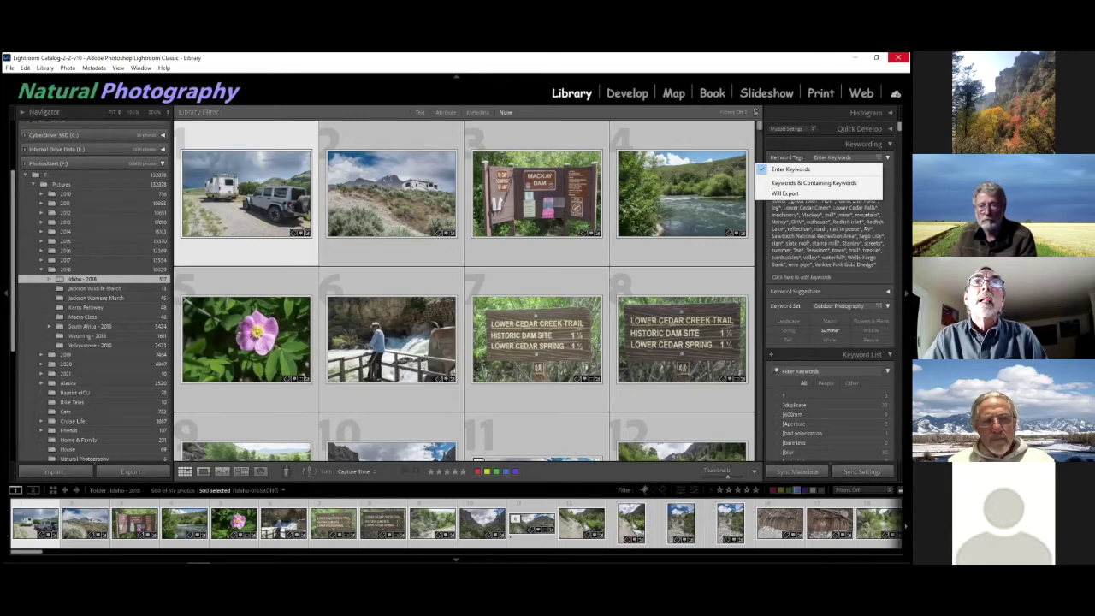
pyautogui.press('Escape')
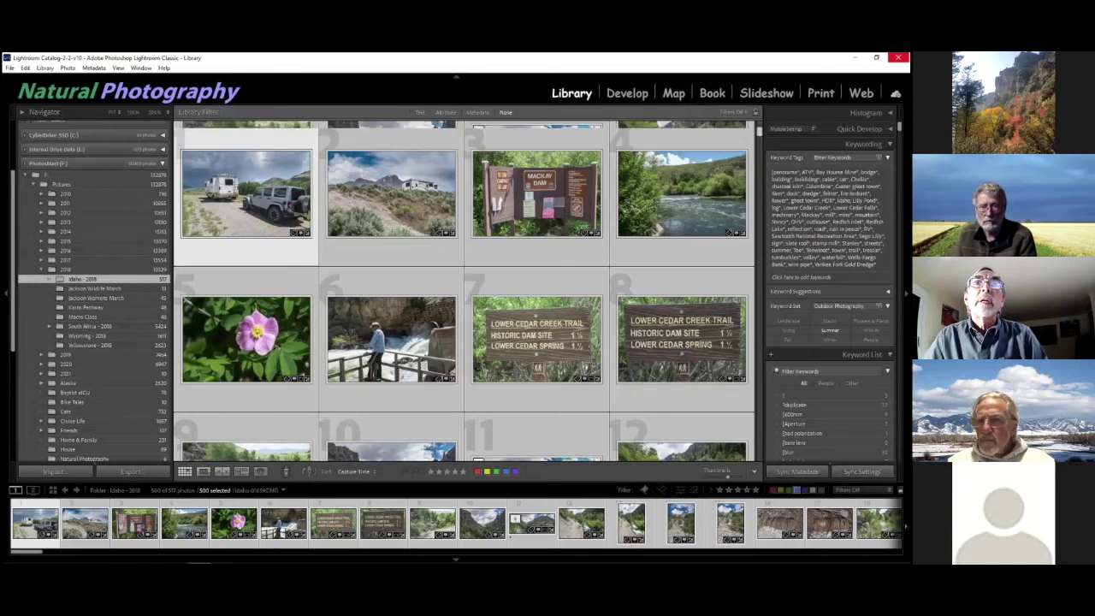
# - Find and select the Addo keyword in the keyword list and review the commands available for it
pyautogui.scroll(-3, 462, 290)
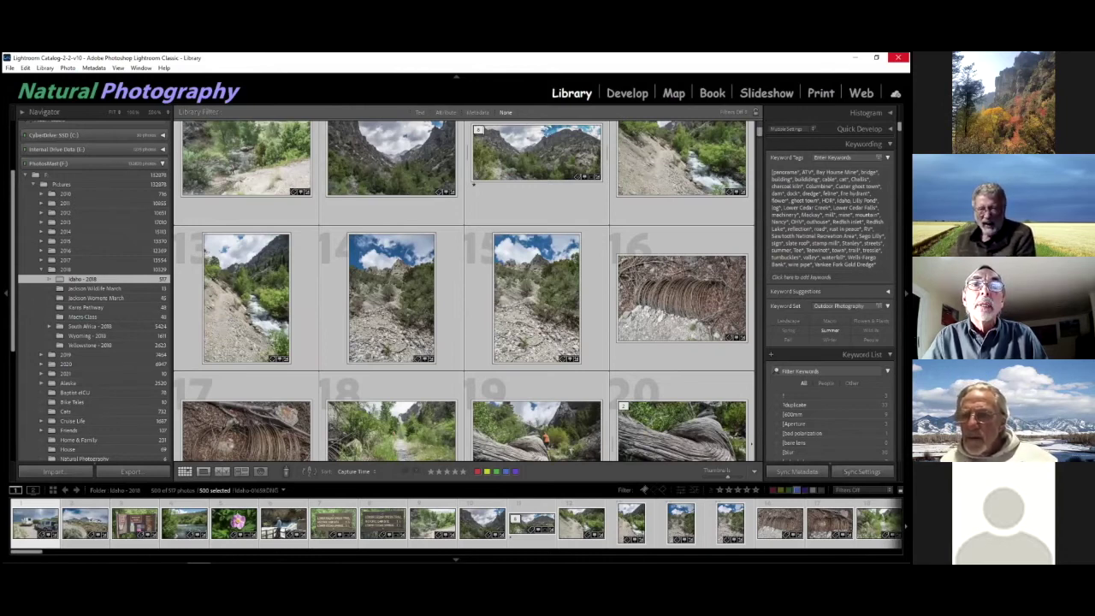
pyautogui.scroll(-10, 855, 299)
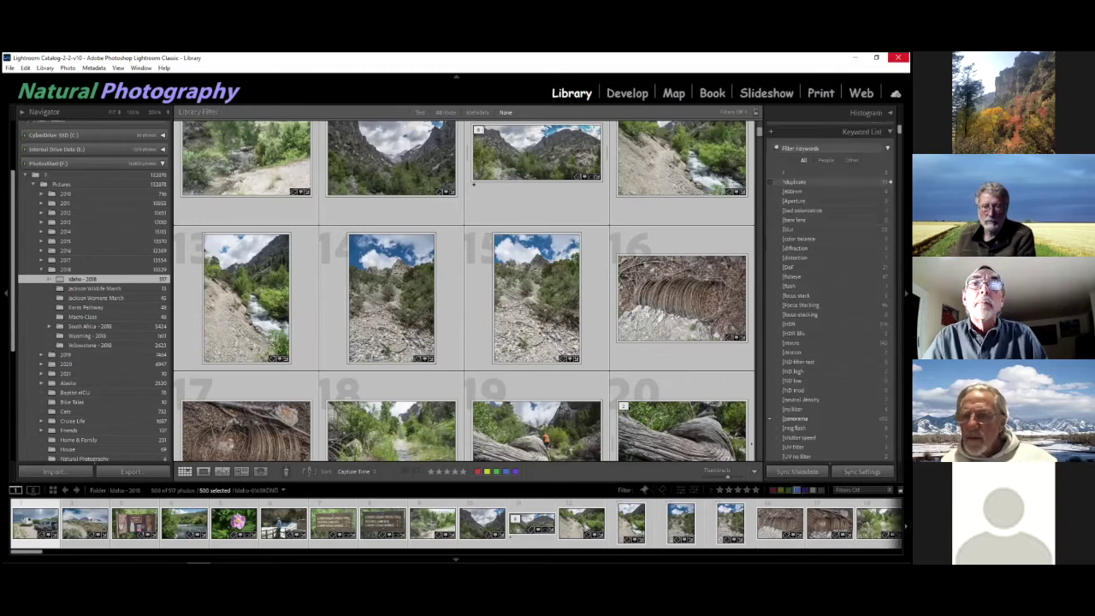
pyautogui.scroll(-5, 834, 291)
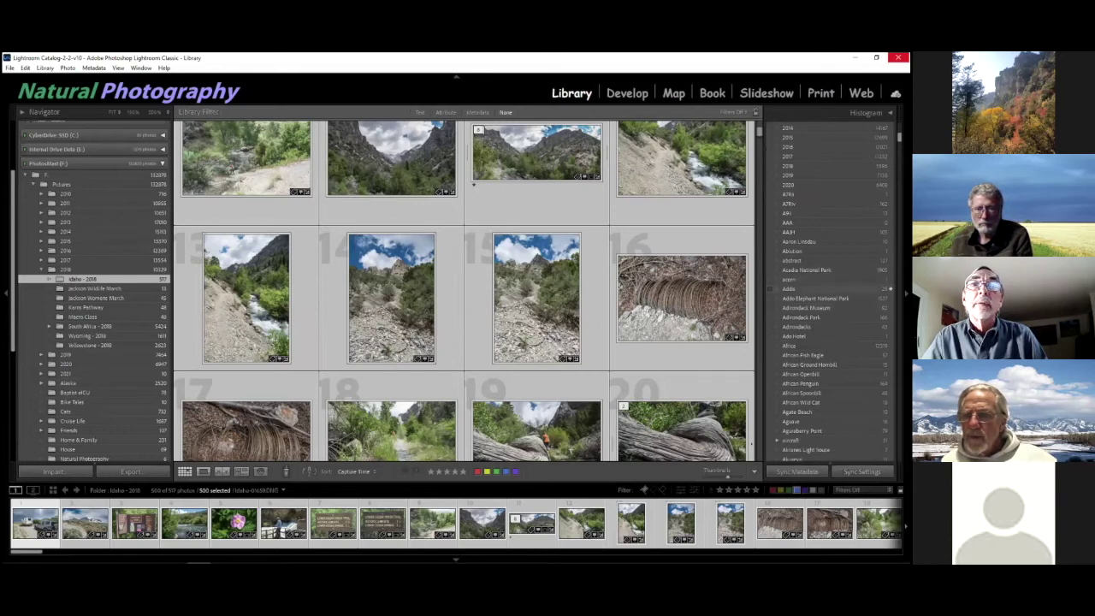
pyautogui.click(804, 289)
pyautogui.rightClick(804, 289)
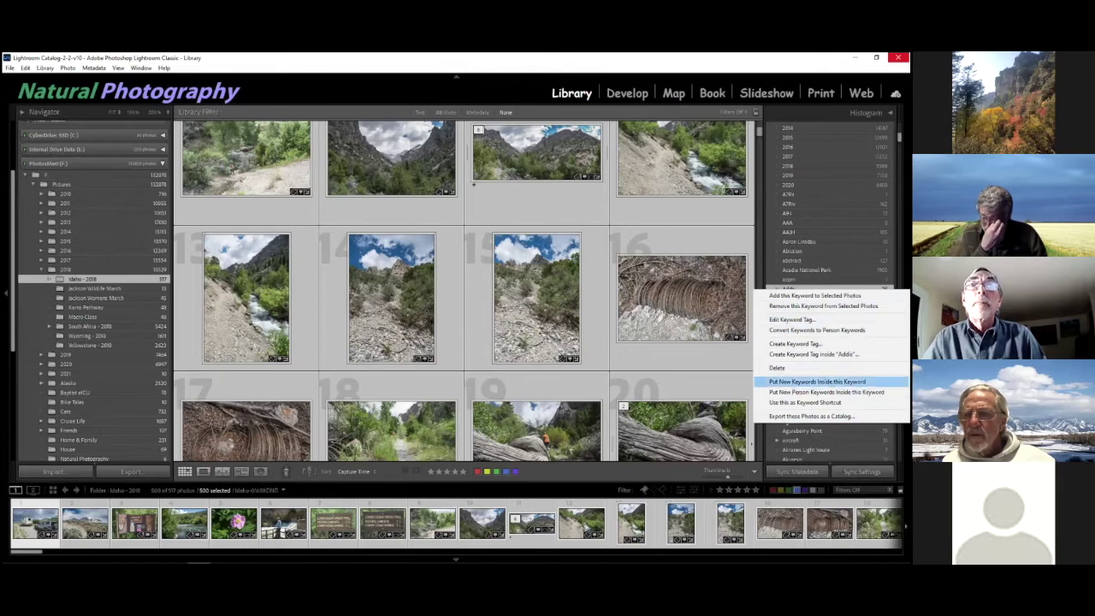
pyautogui.press('Escape')
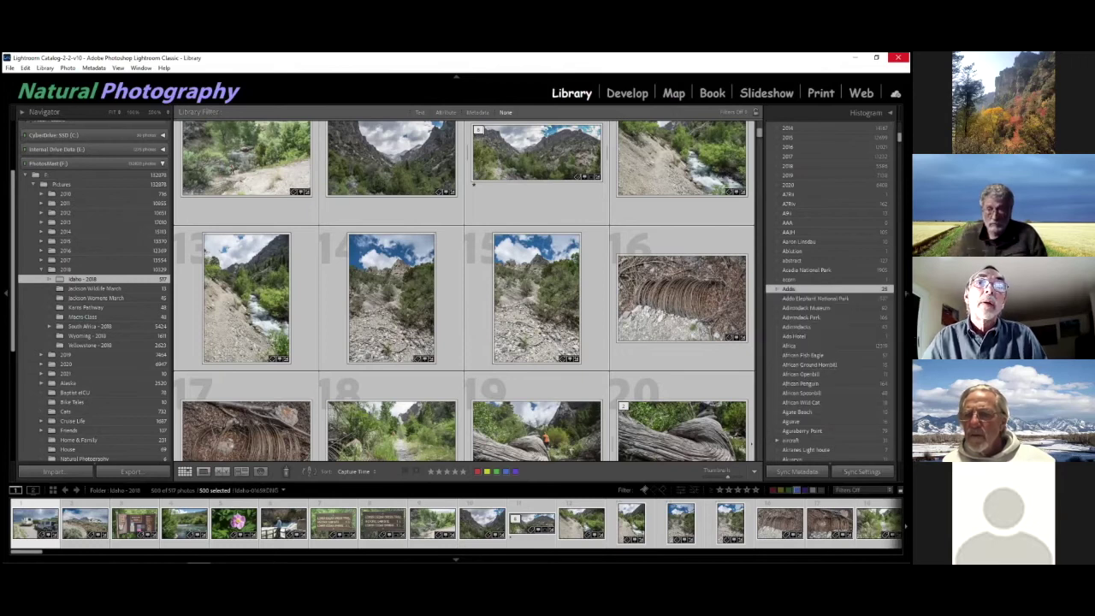
# - Select only the twisted log photo and review the options for creating a keyword tag, without creating one
pyautogui.click(681, 427)
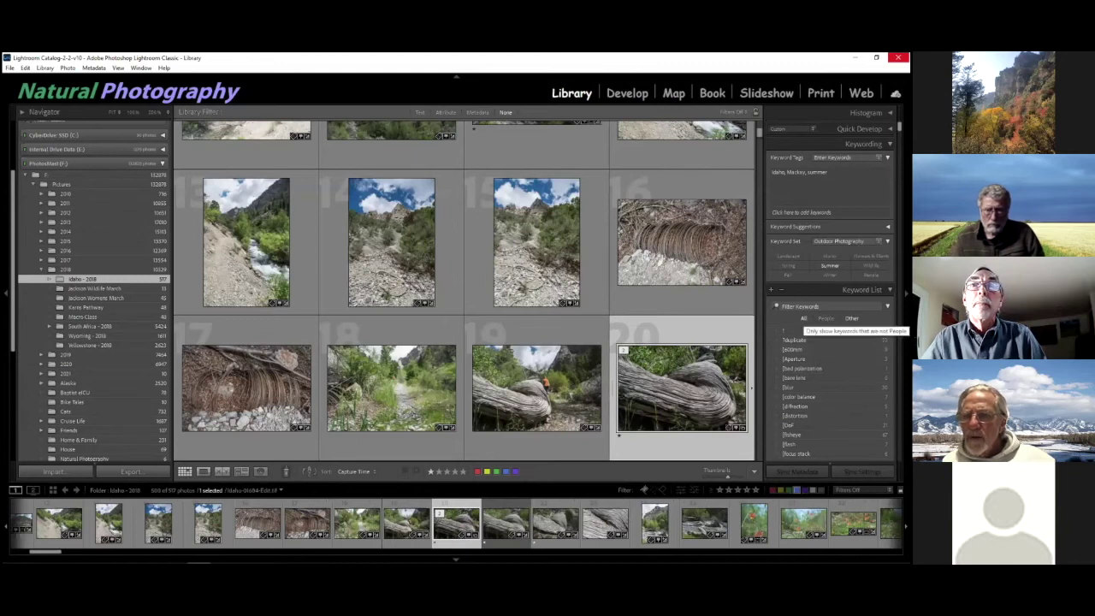
pyautogui.click(770, 290)
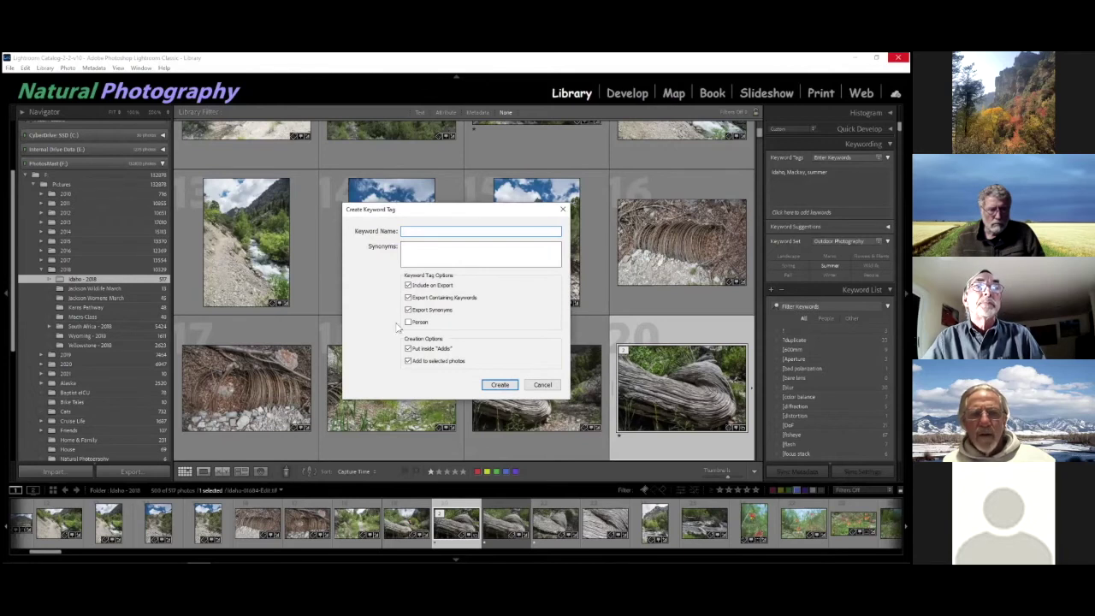
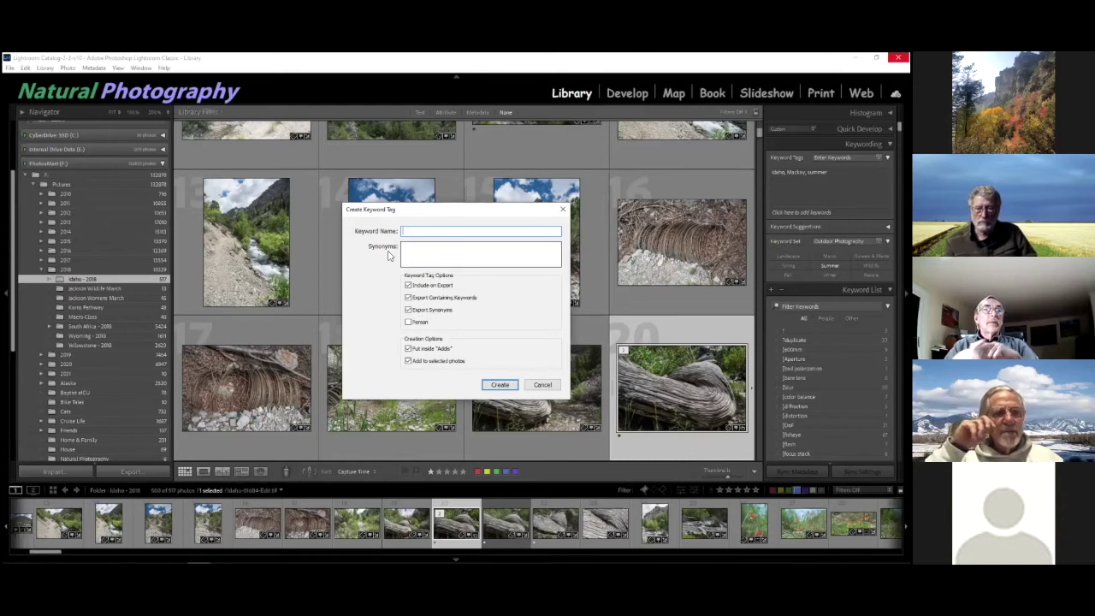
pyautogui.click(542, 385)
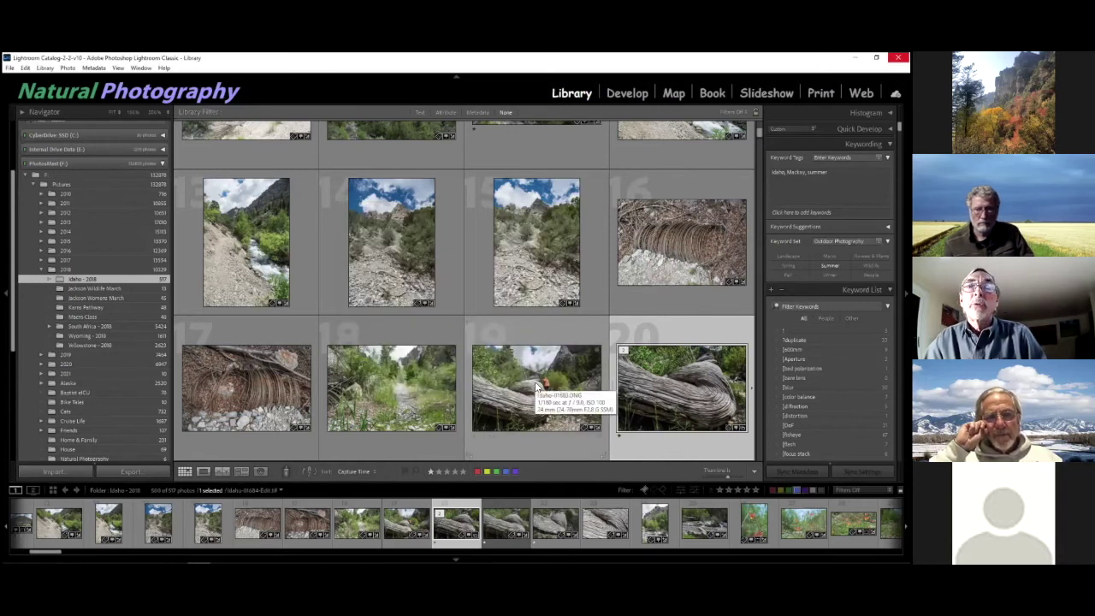
# - Find the doe keyword in the keyword list and show all catalog photos tagged with it
pyautogui.scroll(-20, 890, 340)
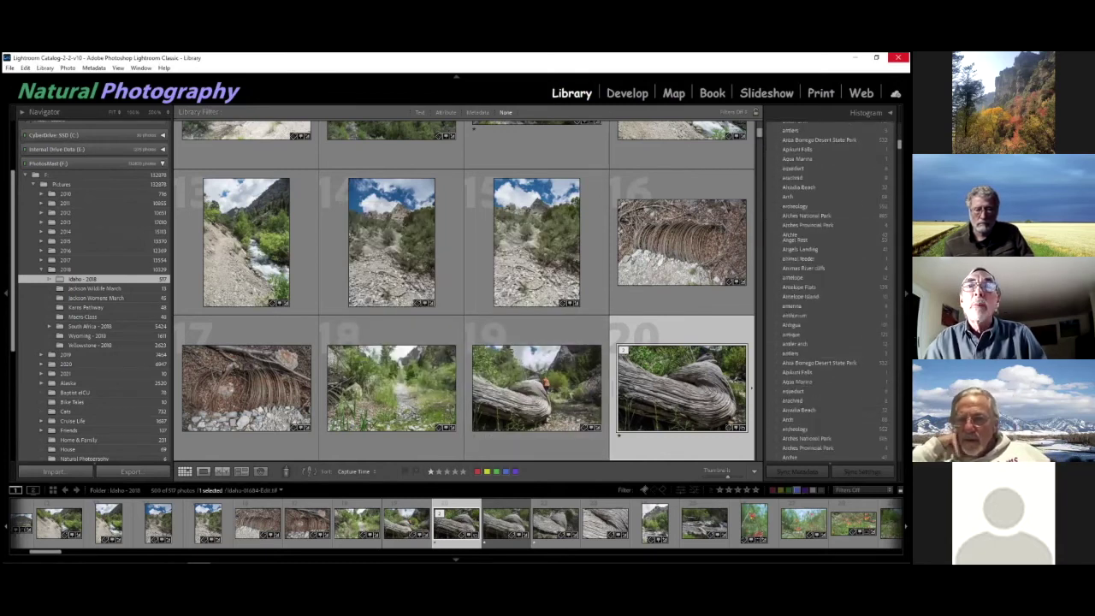
pyautogui.scroll(-15, 890, 363)
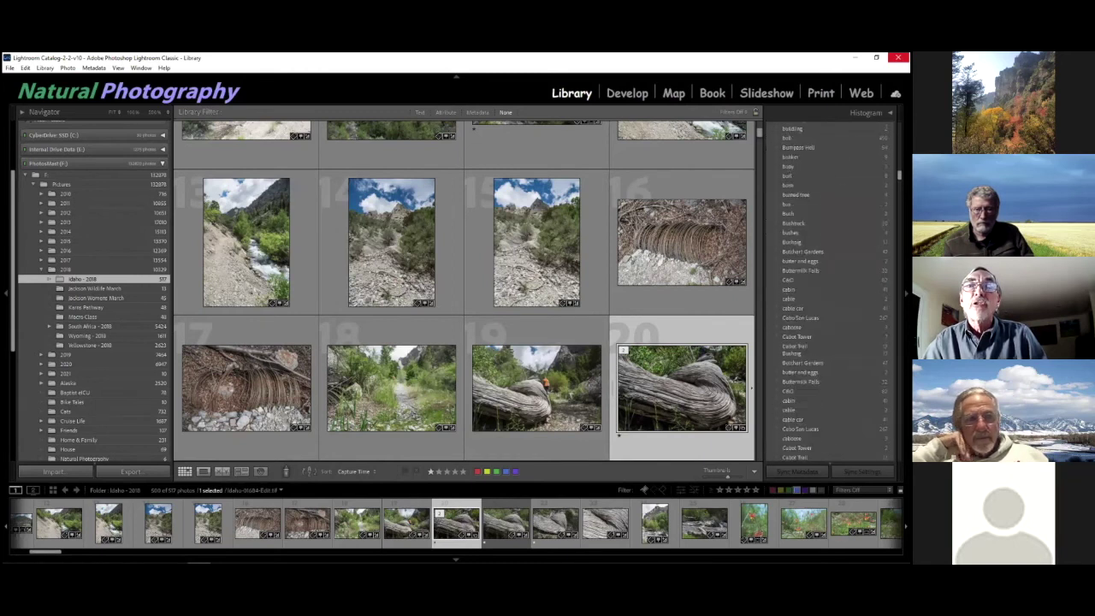
pyautogui.scroll(-5, 890, 372)
pyautogui.scroll(-8, 889, 366)
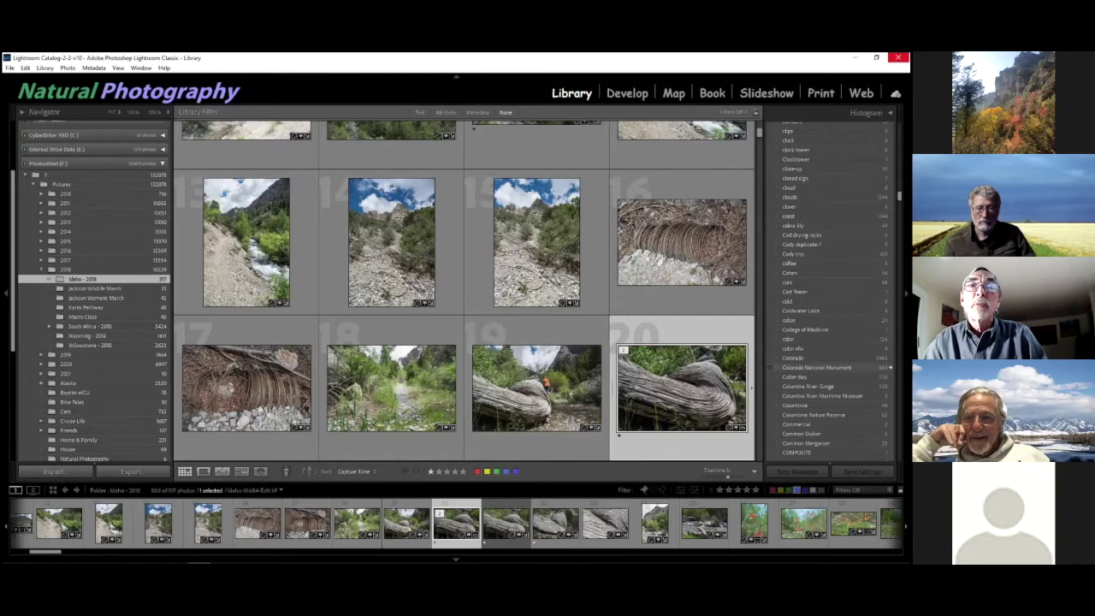
pyautogui.scroll(-5, 890, 308)
pyautogui.scroll(-5, 891, 335)
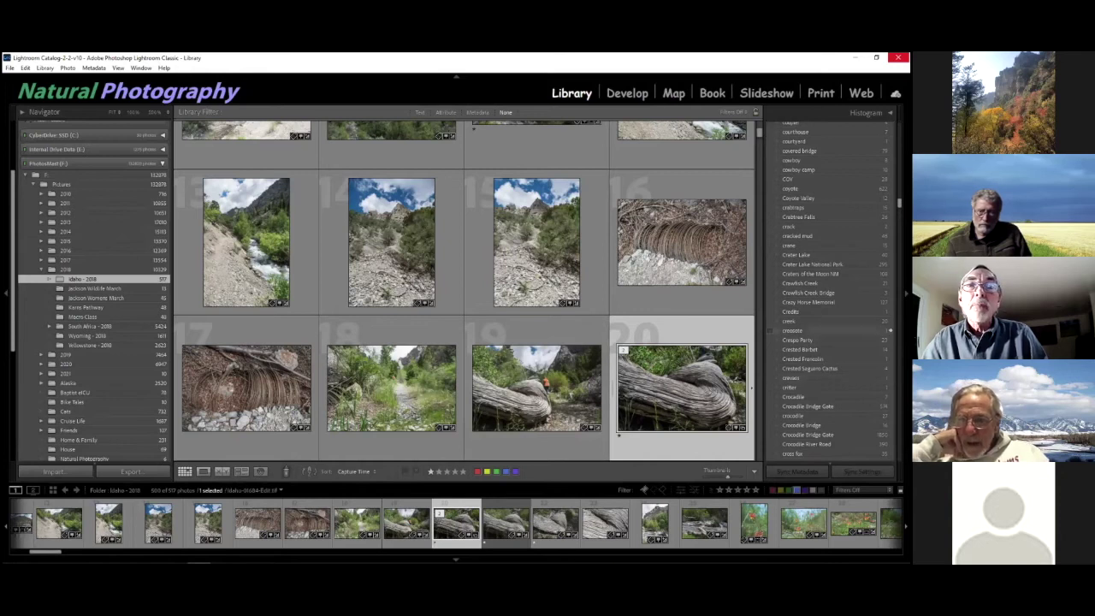
pyautogui.scroll(-4, 889, 377)
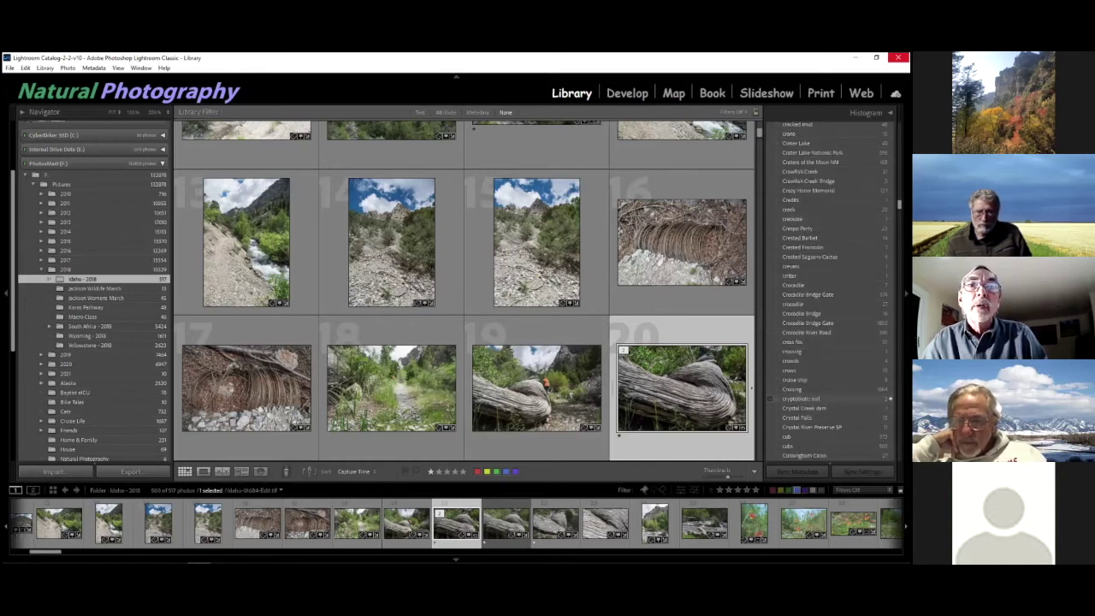
pyautogui.scroll(-3, 890, 398)
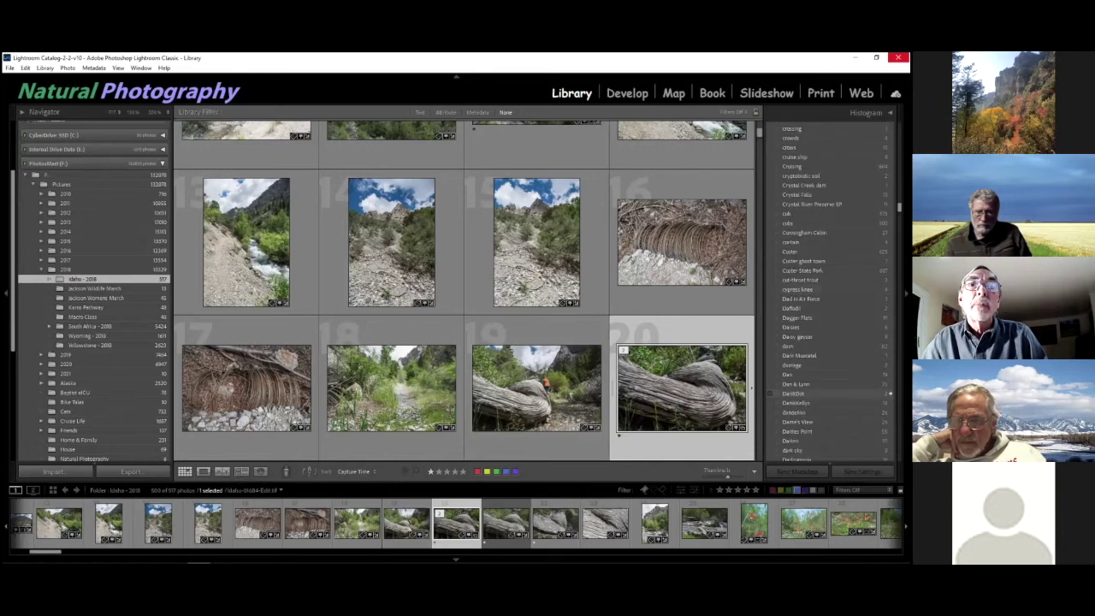
pyautogui.scroll(-3, 889, 393)
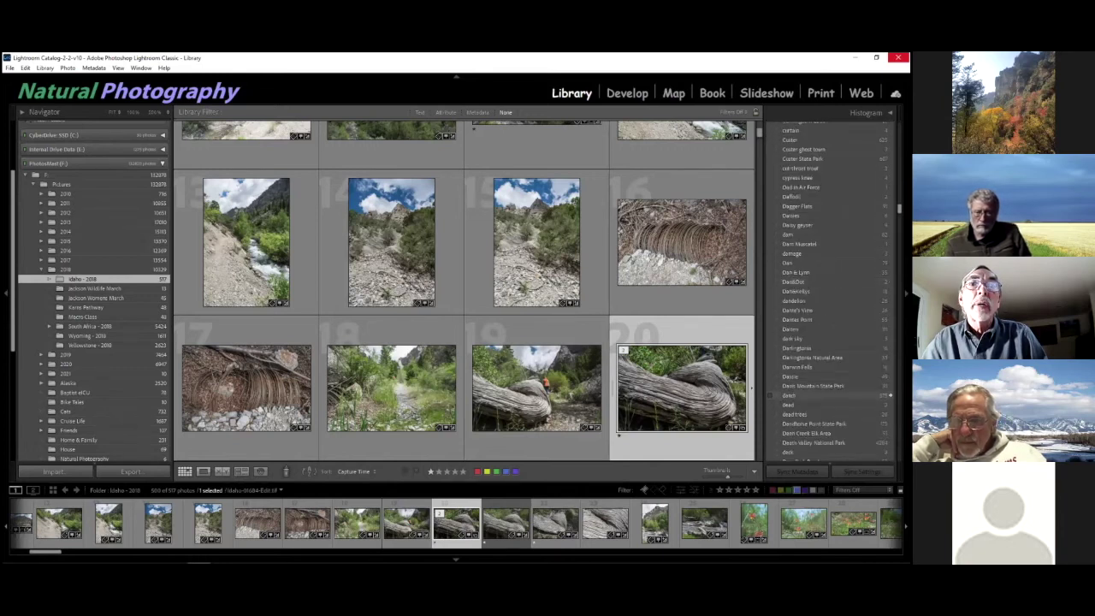
pyautogui.scroll(-3, 889, 395)
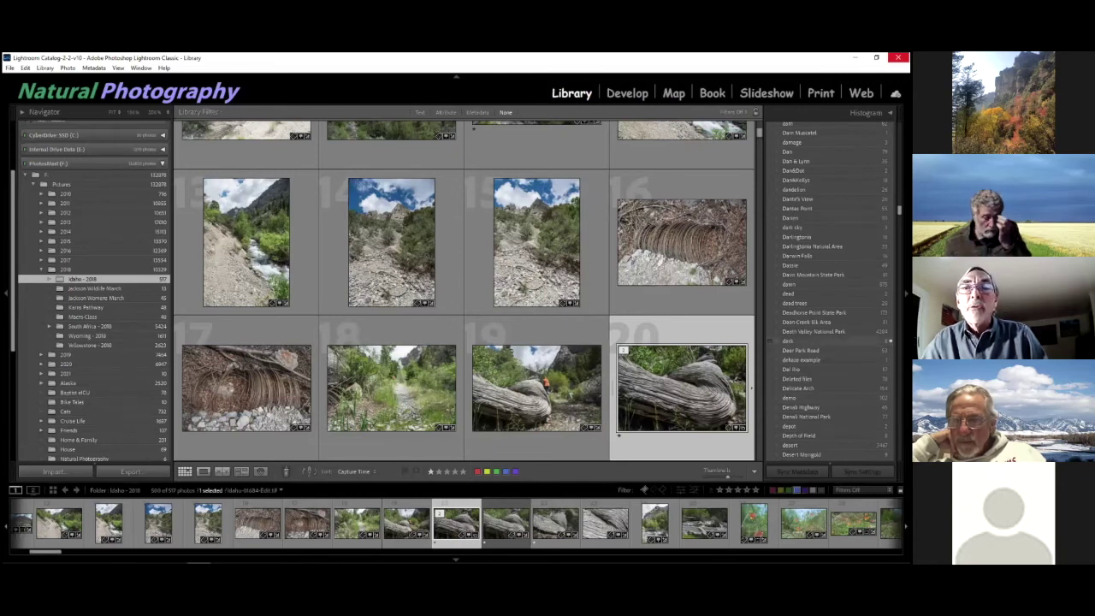
pyautogui.scroll(-5, 842, 359)
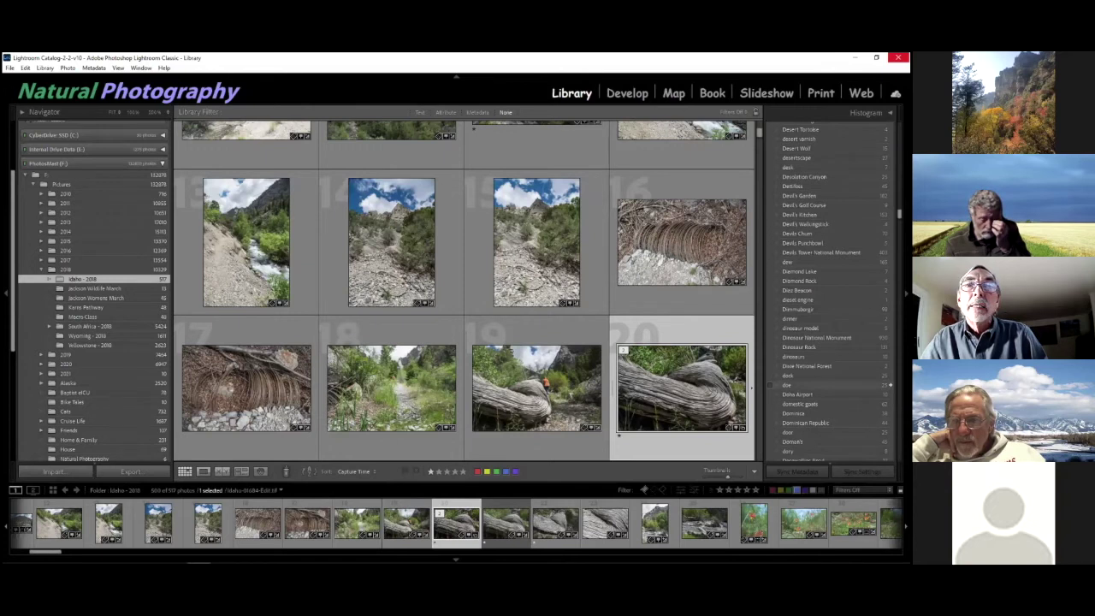
pyautogui.click(890, 385)
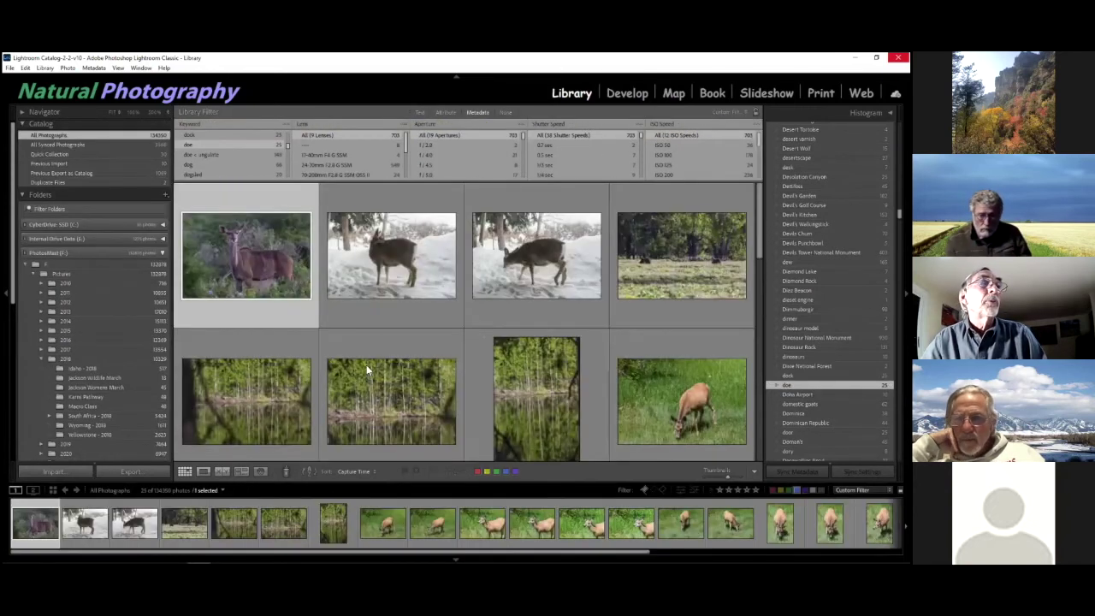
# - Browse through the photos tagged doe in the grid and return to the first one
pyautogui.scroll(-3, 444, 299)
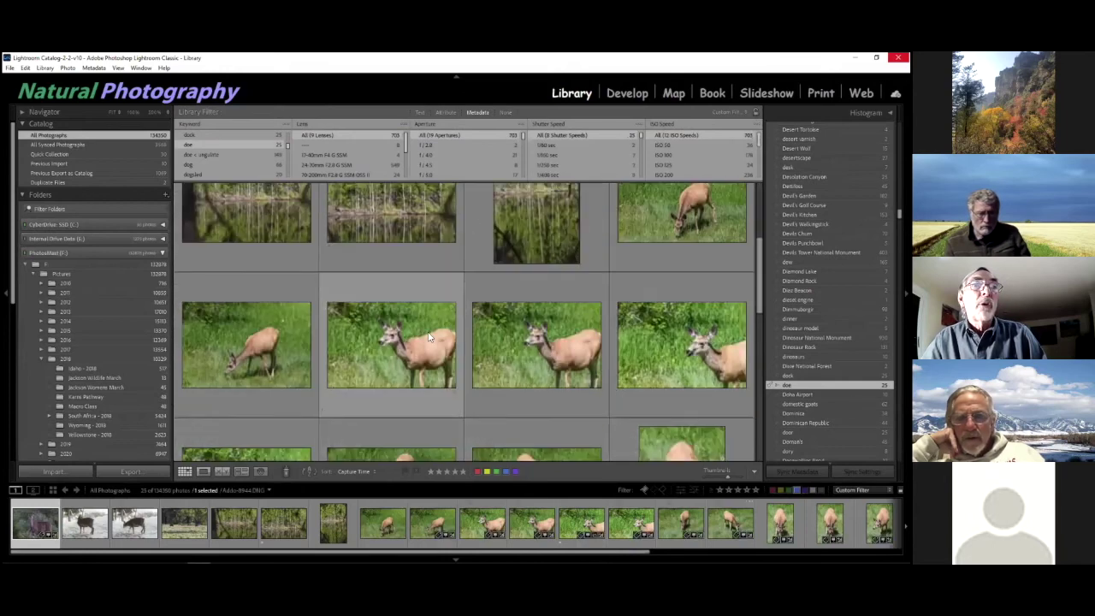
pyautogui.scroll(-3, 444, 325)
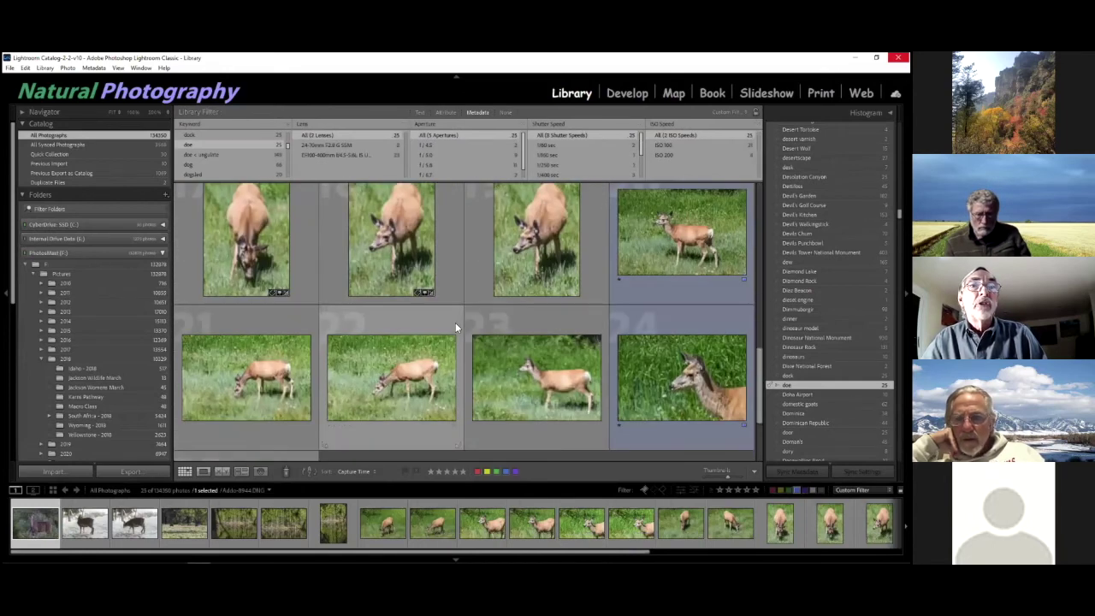
pyautogui.scroll(-2, 394, 334)
pyautogui.scroll(10, 335, 347)
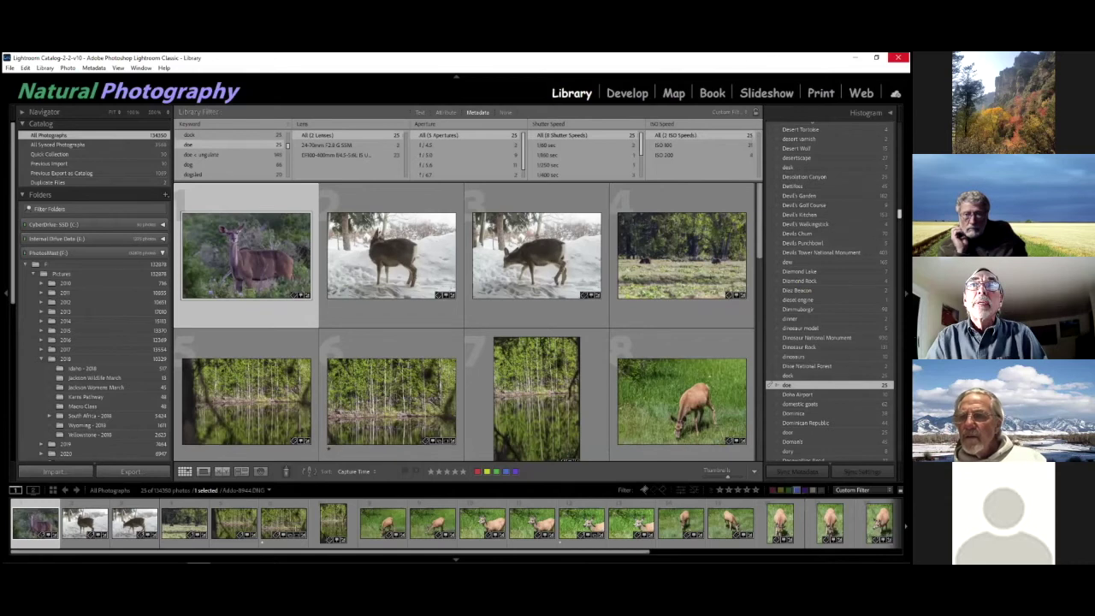
# - Select all the doe photos to list their combined keyword tags and glance through the marked keywords
pyautogui.scroll(15, 829, 291)
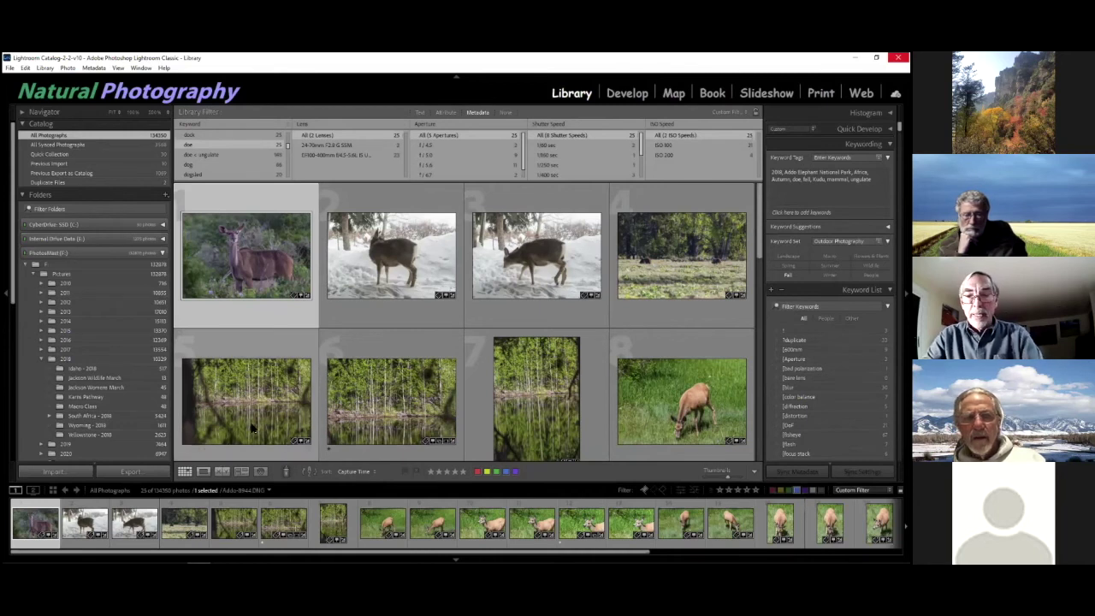
pyautogui.hotkey('ctrl', 'a')
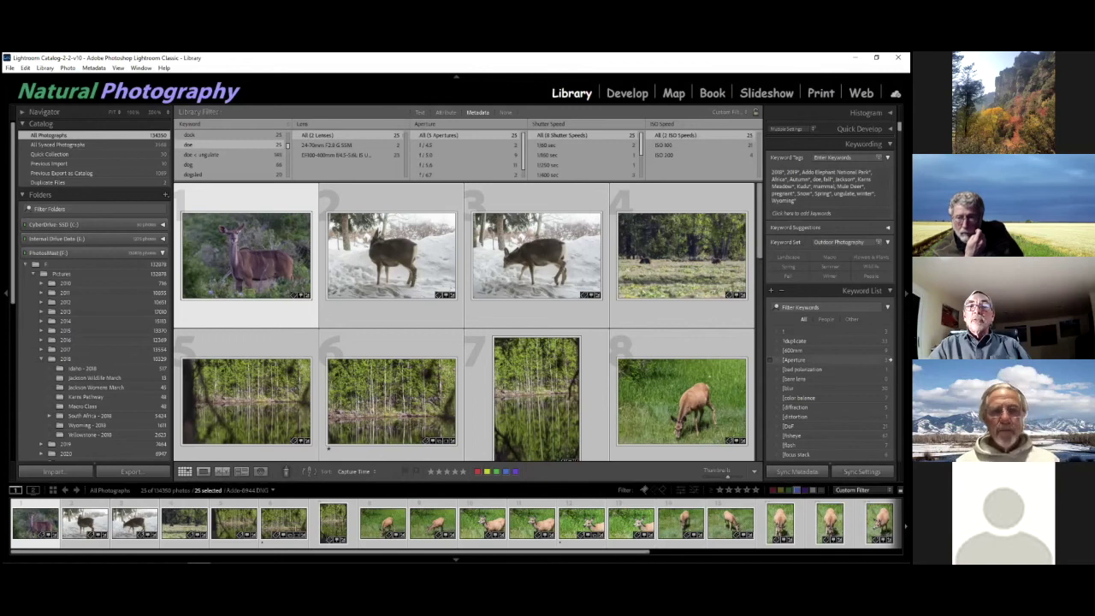
pyautogui.scroll(-5, 890, 360)
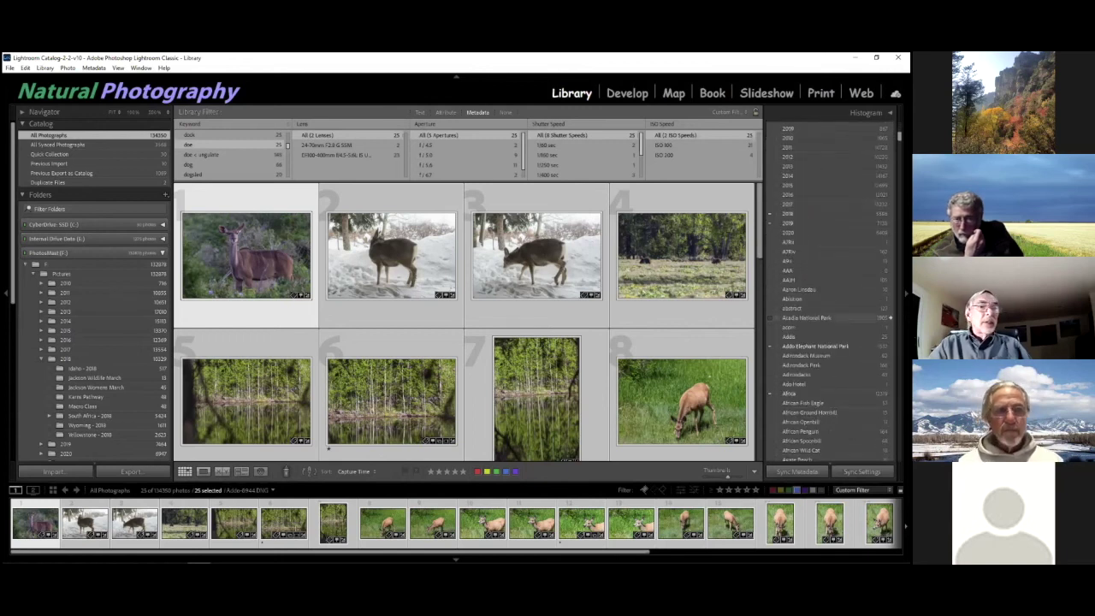
pyautogui.scroll(5, 889, 315)
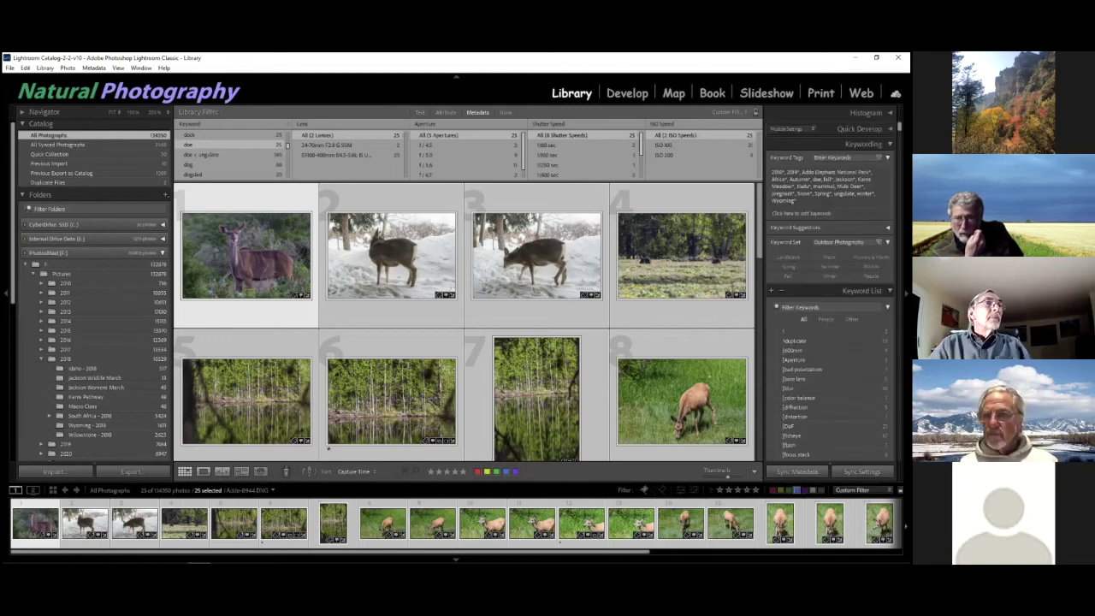
# - Return to the start of the keyword filter column and review the Create Keyword Tag options without creating a keyword
pyautogui.scroll(3, 243, 167)
pyautogui.scroll(5, 243, 168)
pyautogui.scroll(2, 243, 163)
pyautogui.scroll(5, 287, 142)
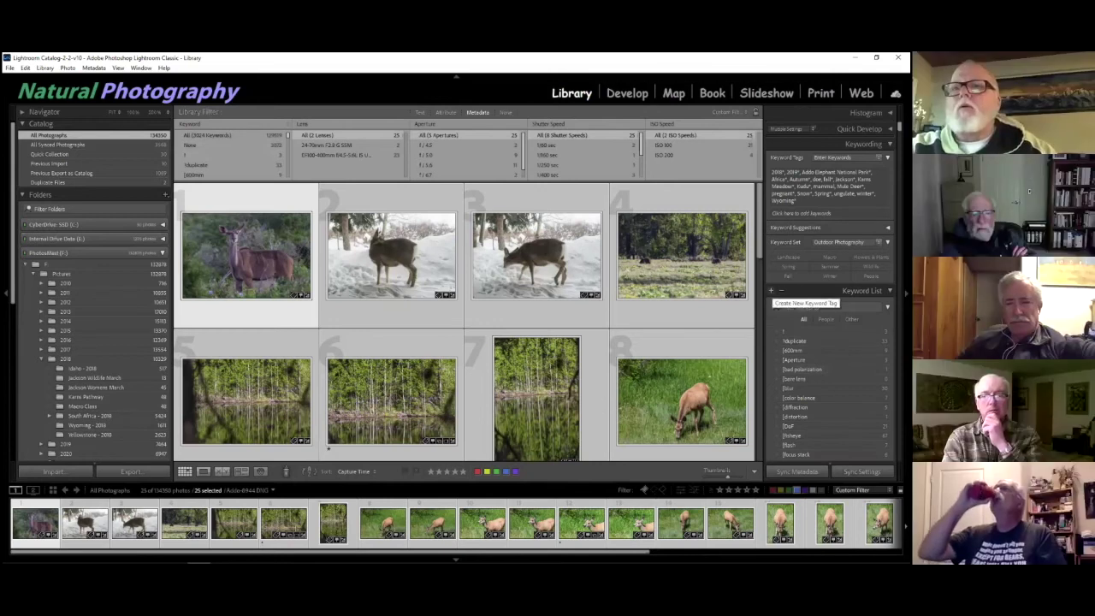
pyautogui.click(771, 292)
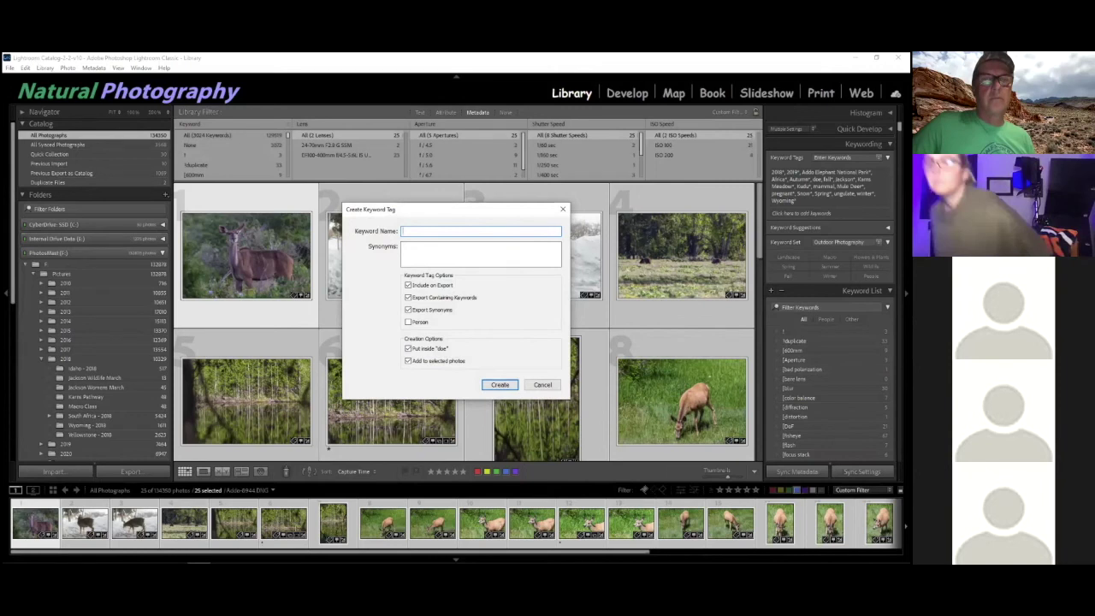
pyautogui.click(562, 209)
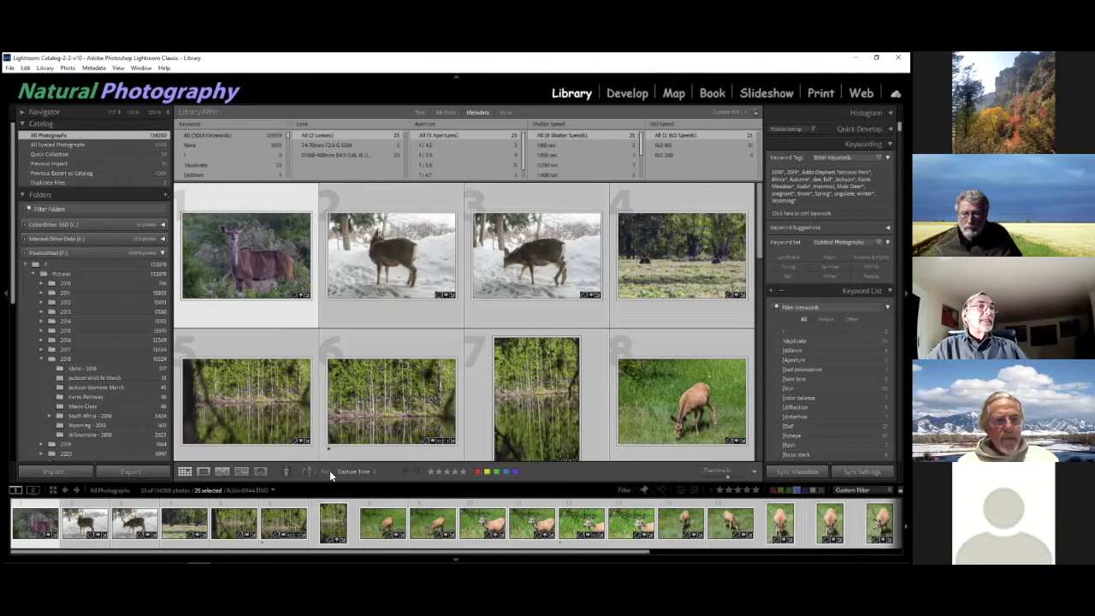
# - Collapse the 2018 folder and look through the remaining folders down to the Collections section
pyautogui.click(43, 358)
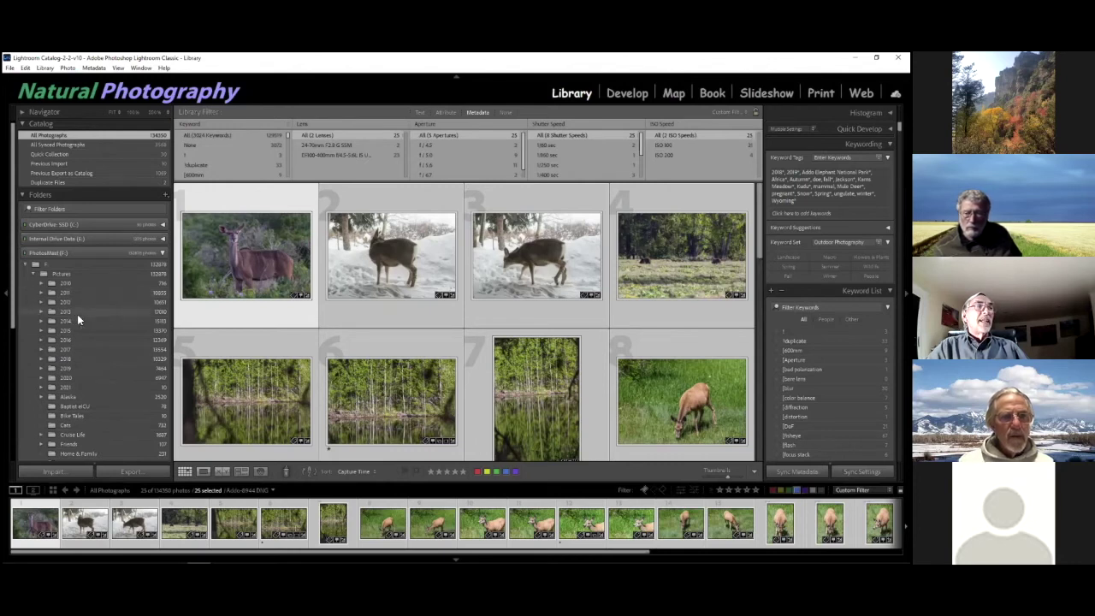
pyautogui.scroll(-5, 77, 313)
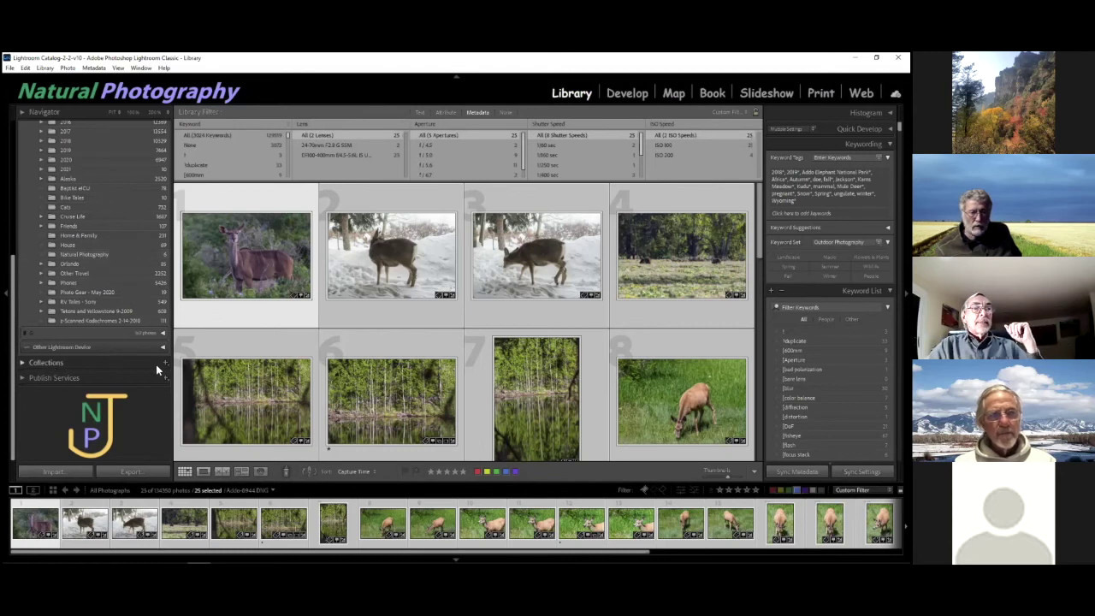
# - Expand the Collections section, look inside the Calendars collection set, and look through the remaining collections
pyautogui.click(23, 362)
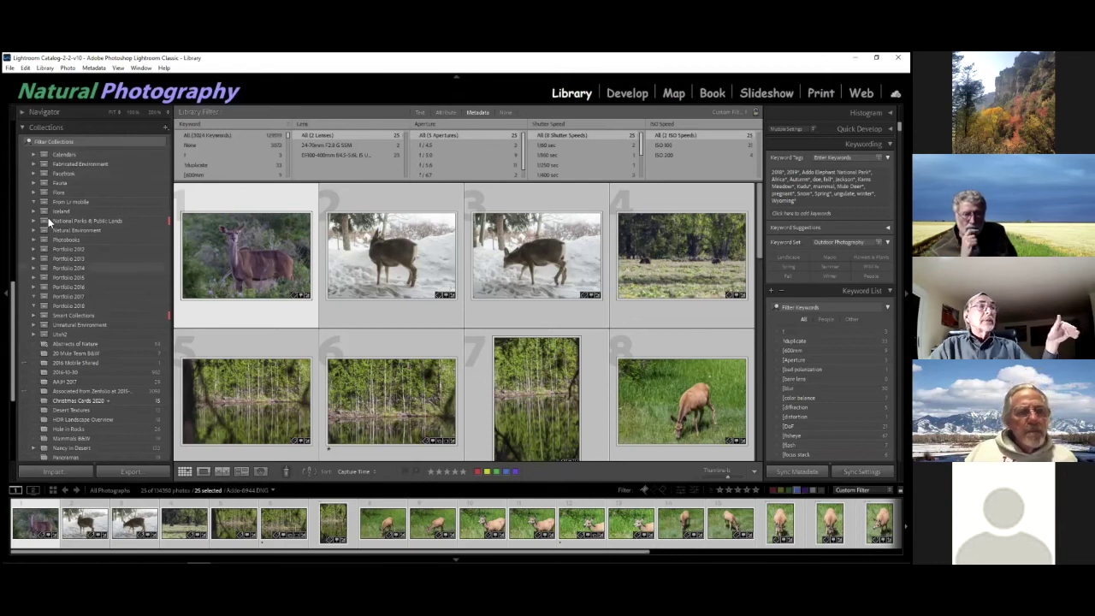
pyautogui.click(32, 154)
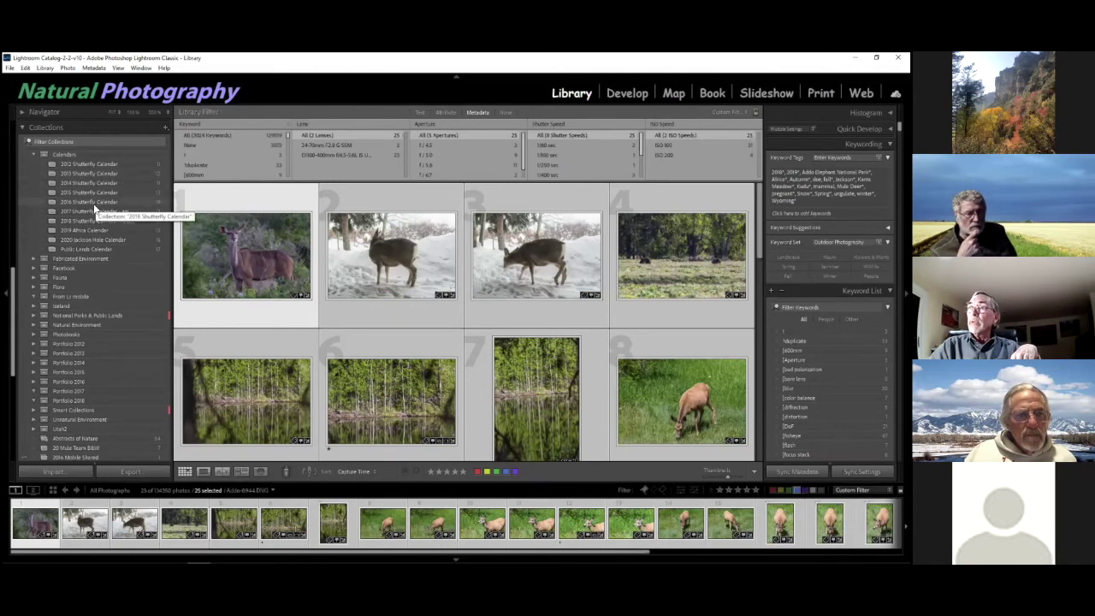
pyautogui.click(32, 154)
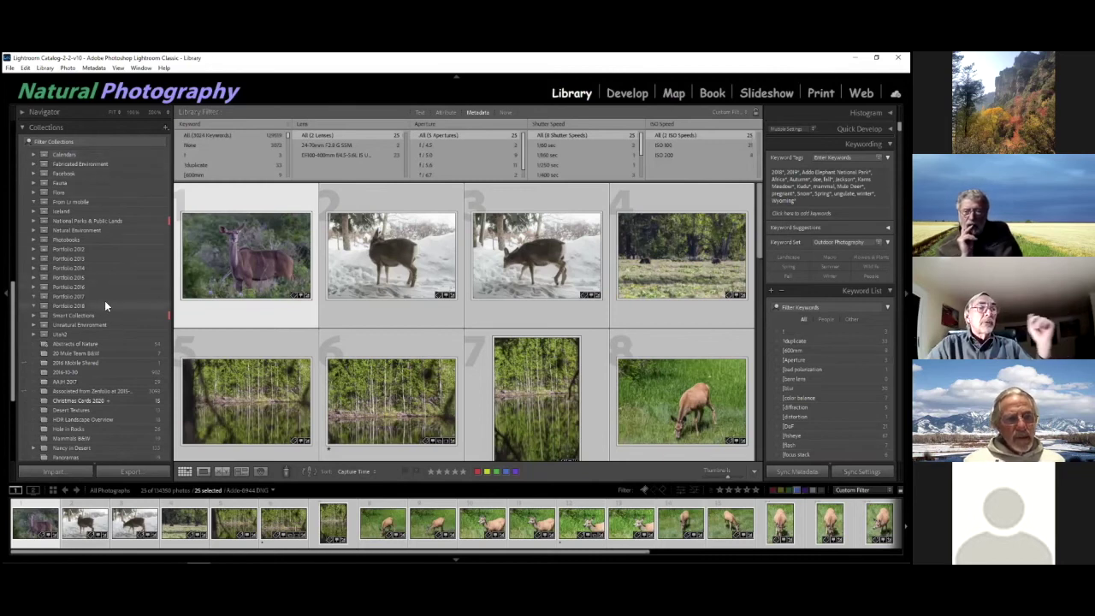
pyautogui.scroll(-5, 104, 305)
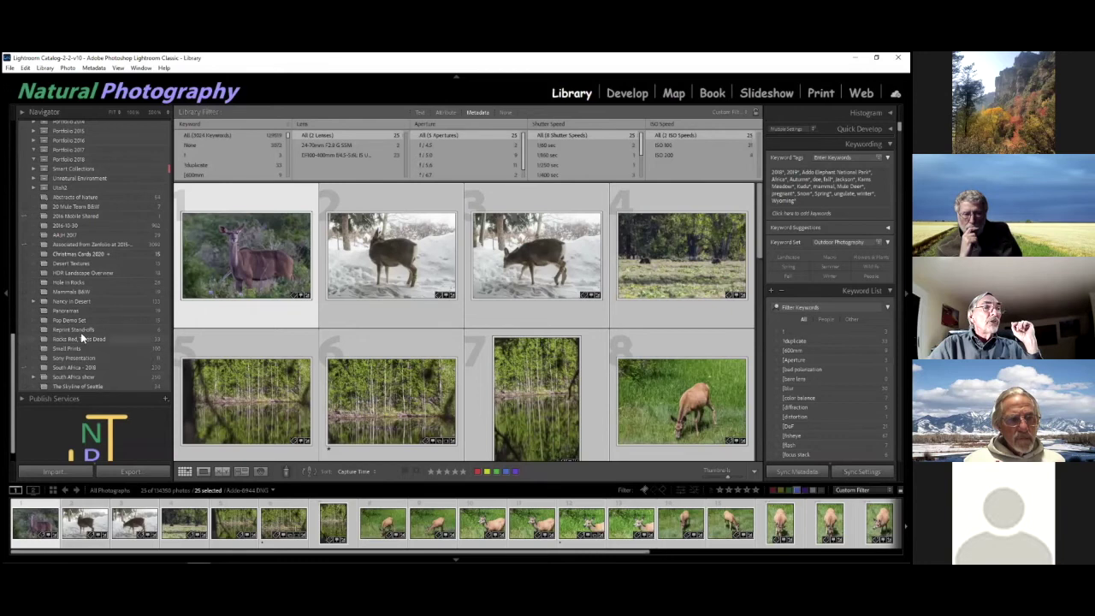
pyautogui.scroll(-1, 73, 318)
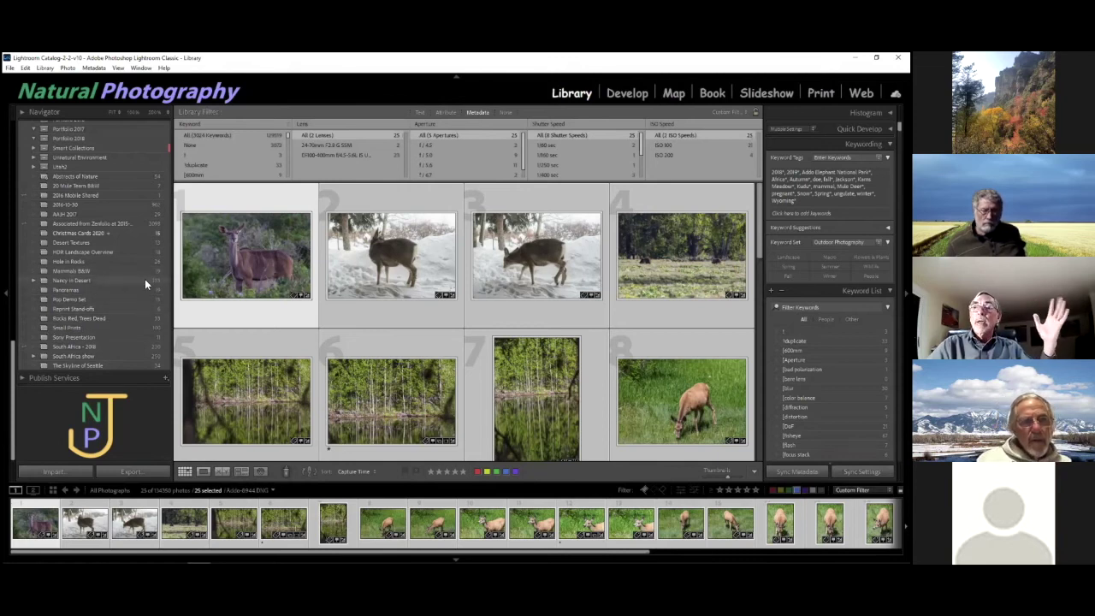
pyautogui.scroll(2, 112, 284)
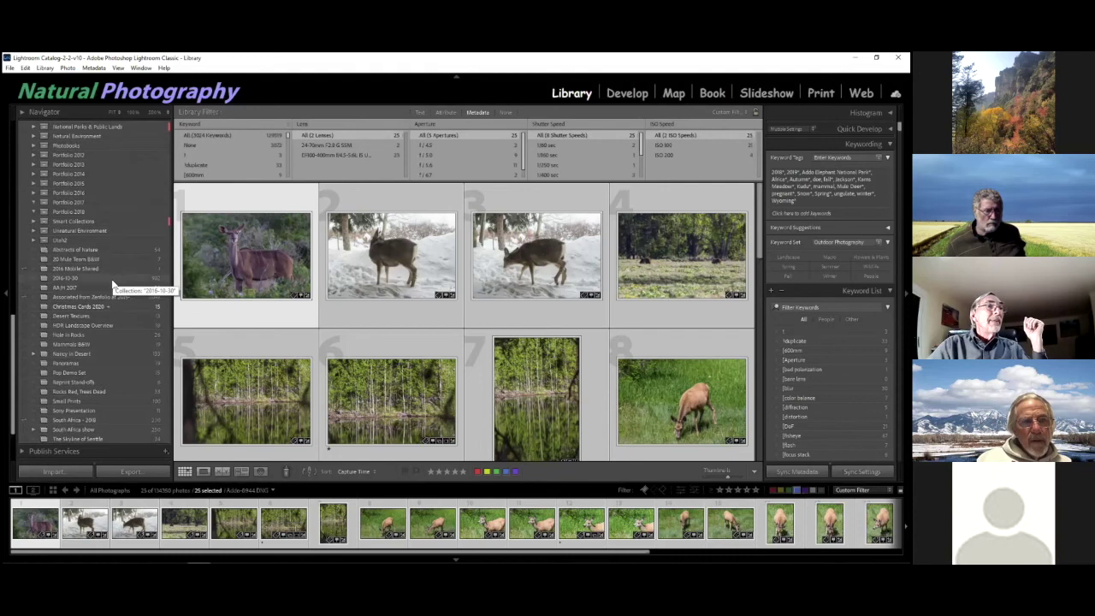
# - Expand the Smart Collections set and look through all its smart collections, from the star ratings down to the subject collections and back
pyautogui.click(32, 220)
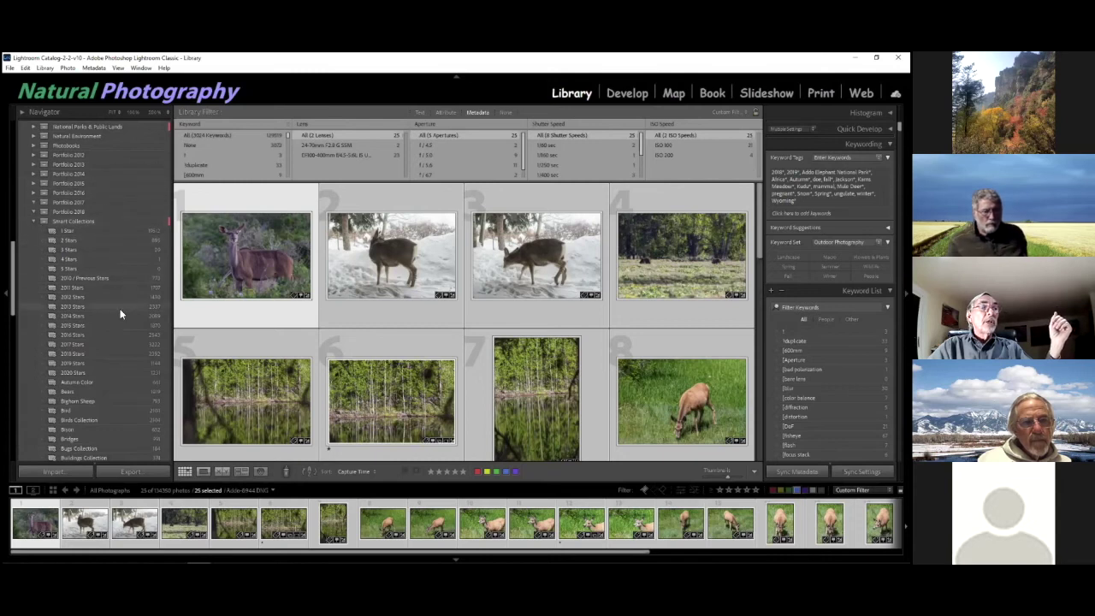
pyautogui.scroll(-5, 111, 320)
pyautogui.scroll(5, 114, 324)
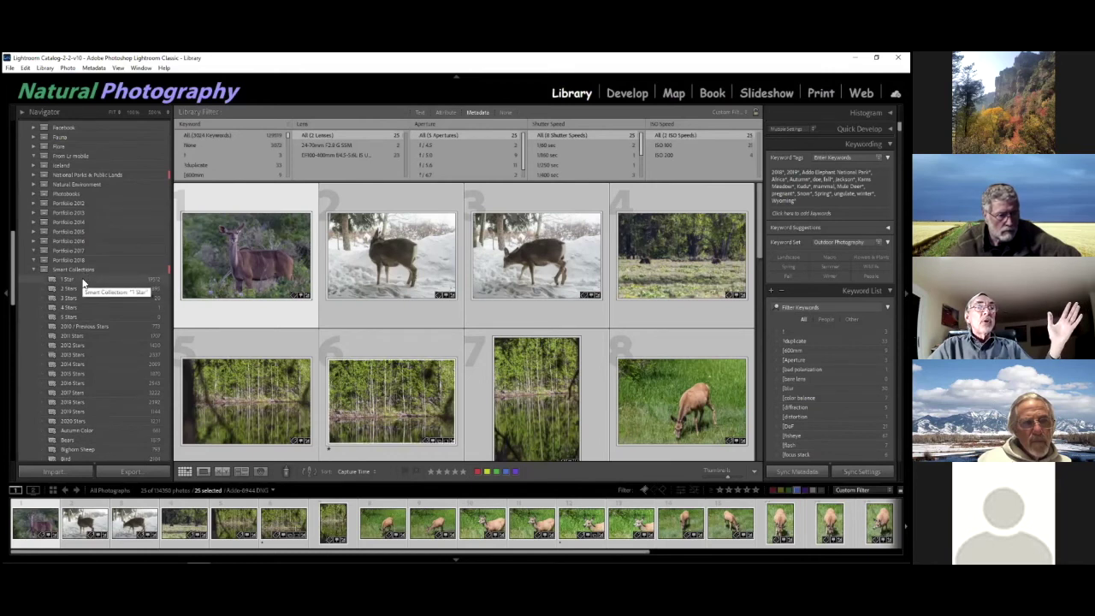
pyautogui.scroll(-3, 97, 265)
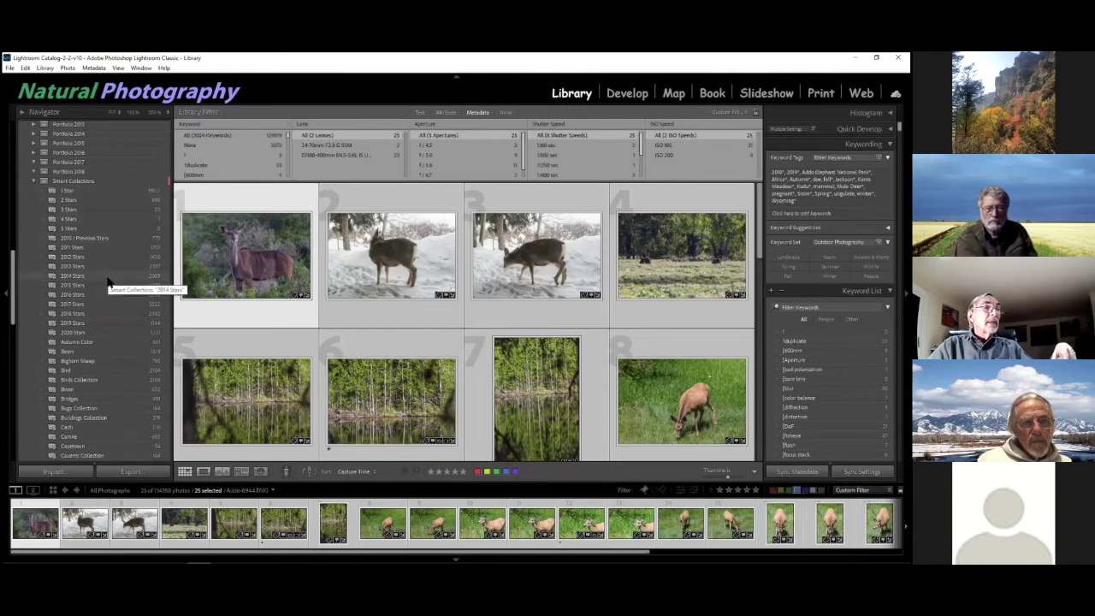
pyautogui.scroll(-3, 114, 356)
pyautogui.scroll(-3, 114, 356)
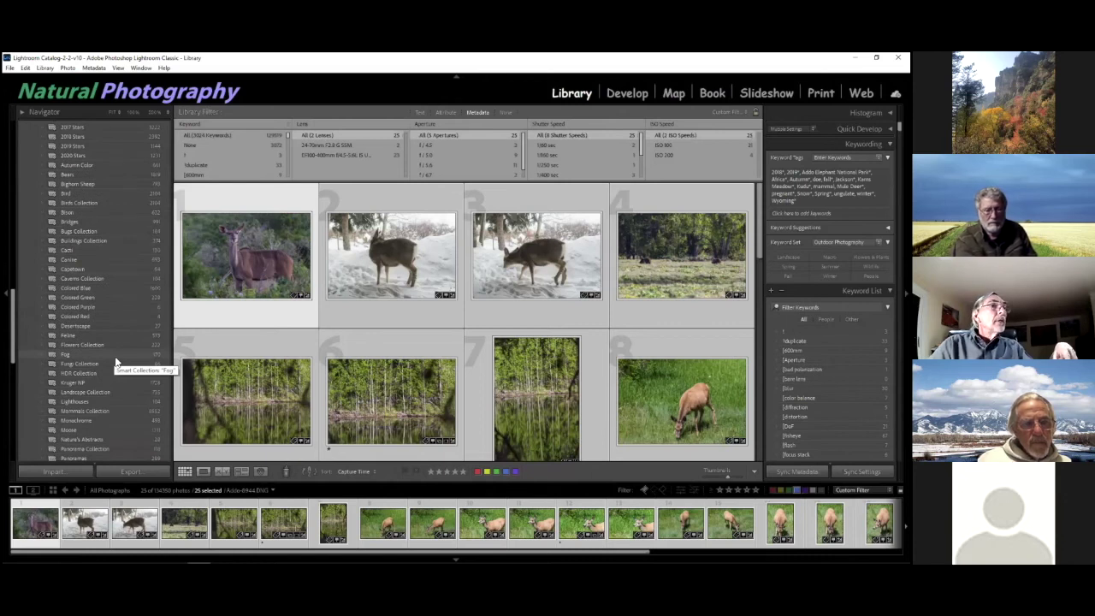
pyautogui.scroll(-3, 115, 359)
pyautogui.scroll(-6, 115, 359)
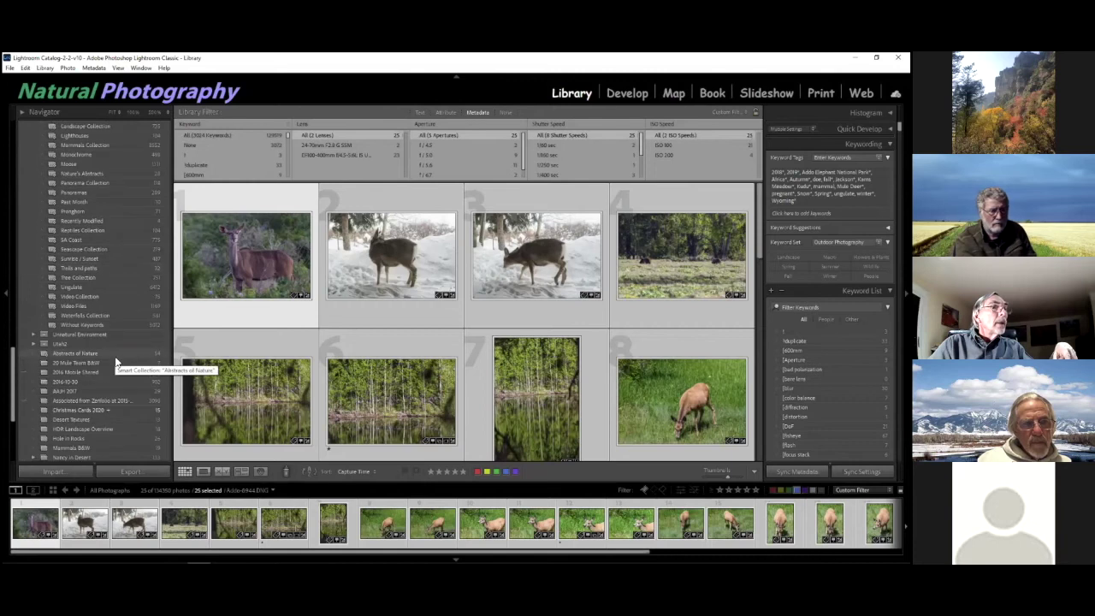
pyautogui.scroll(3, 116, 363)
pyautogui.scroll(9, 116, 363)
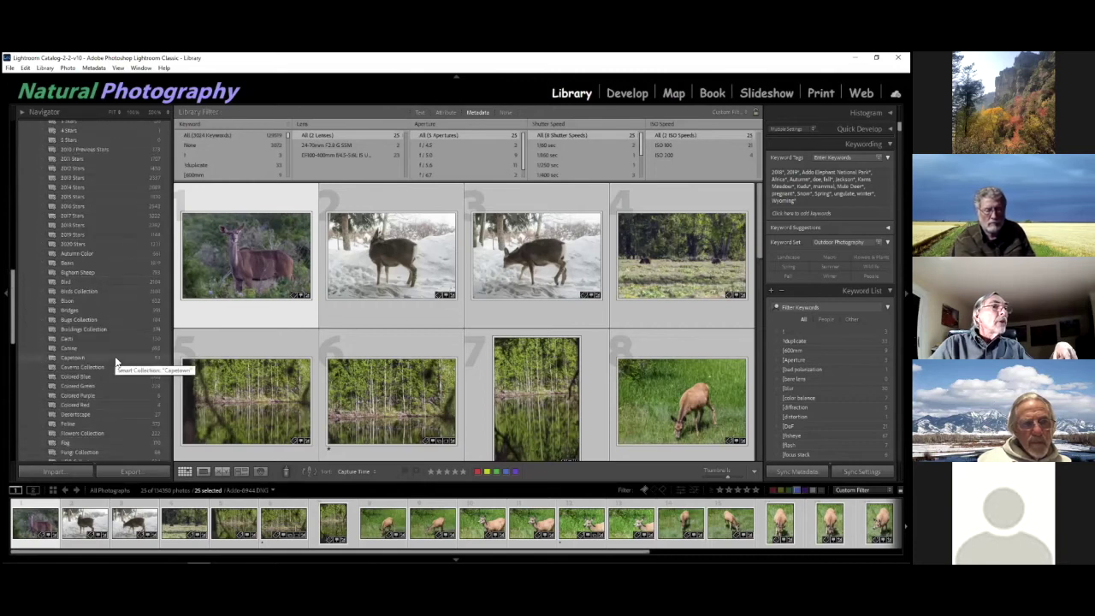
pyautogui.scroll(3, 116, 363)
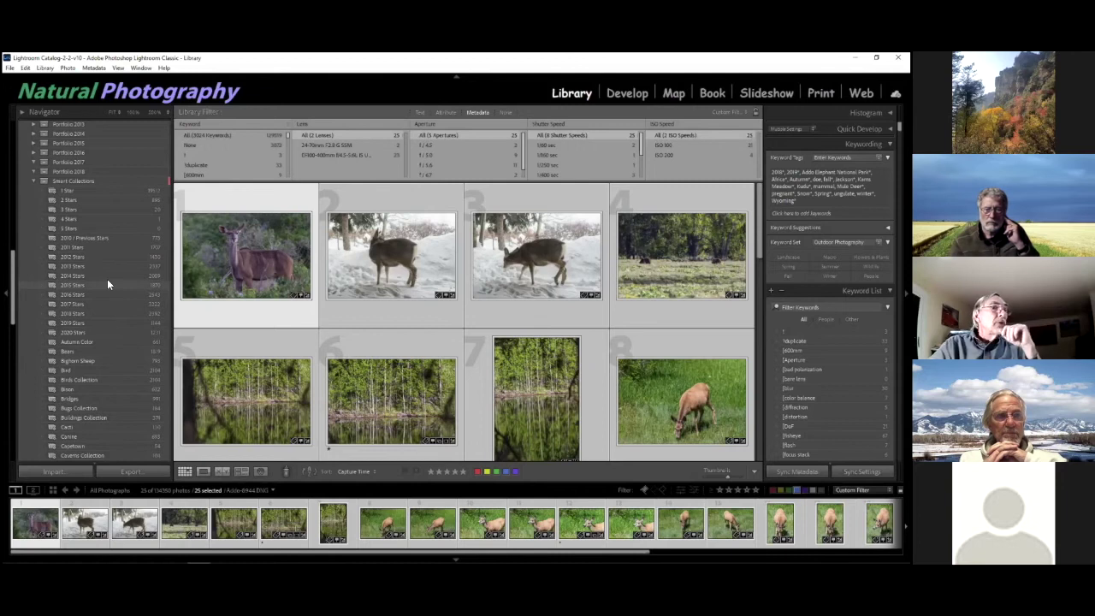
# - Display the photos in the Bears smart collection and return to the beginning of the Collections list
pyautogui.scroll(-5, 107, 290)
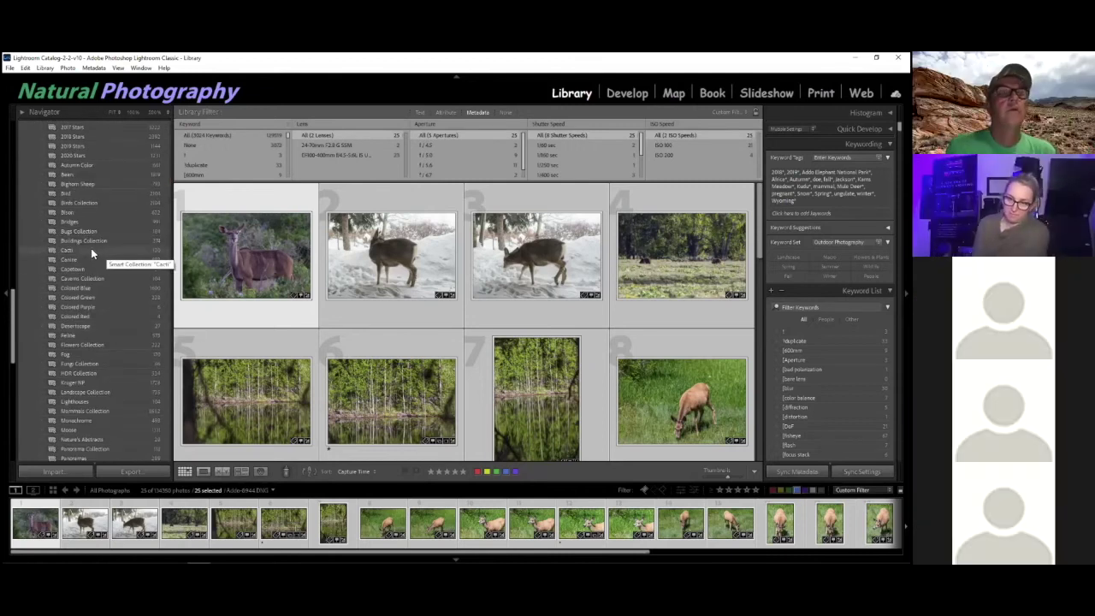
pyautogui.click(70, 174)
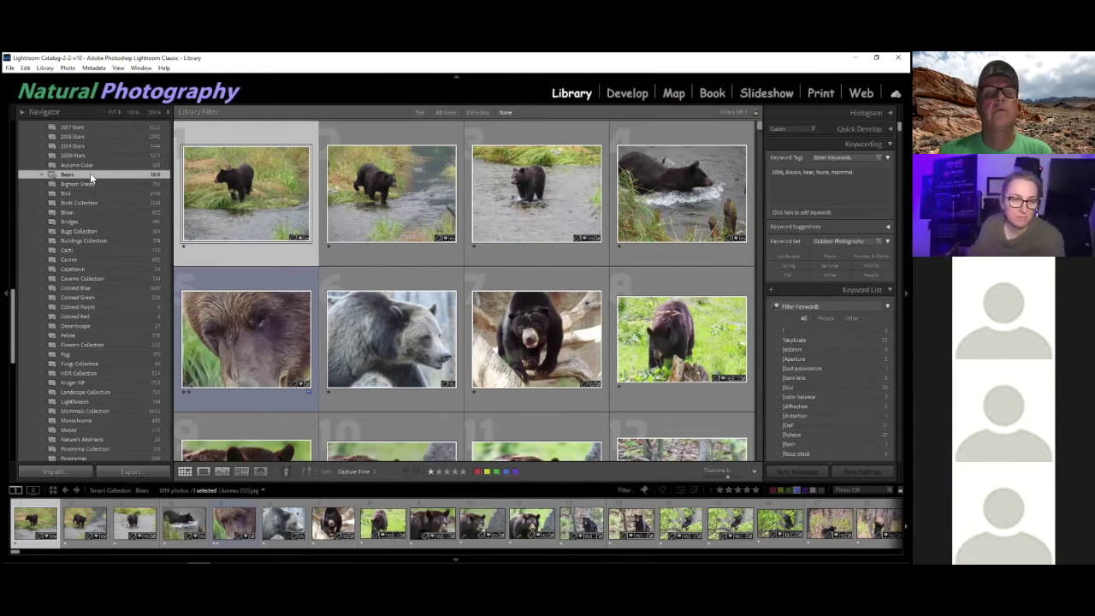
pyautogui.scroll(5, 120, 251)
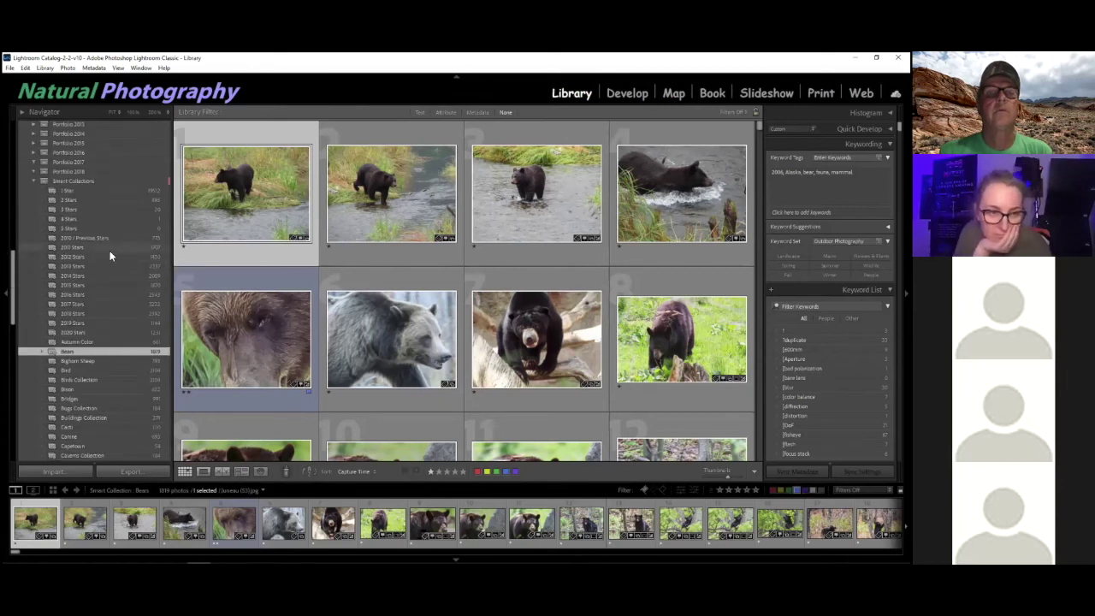
pyautogui.scroll(2, 82, 261)
pyautogui.scroll(-3, 78, 259)
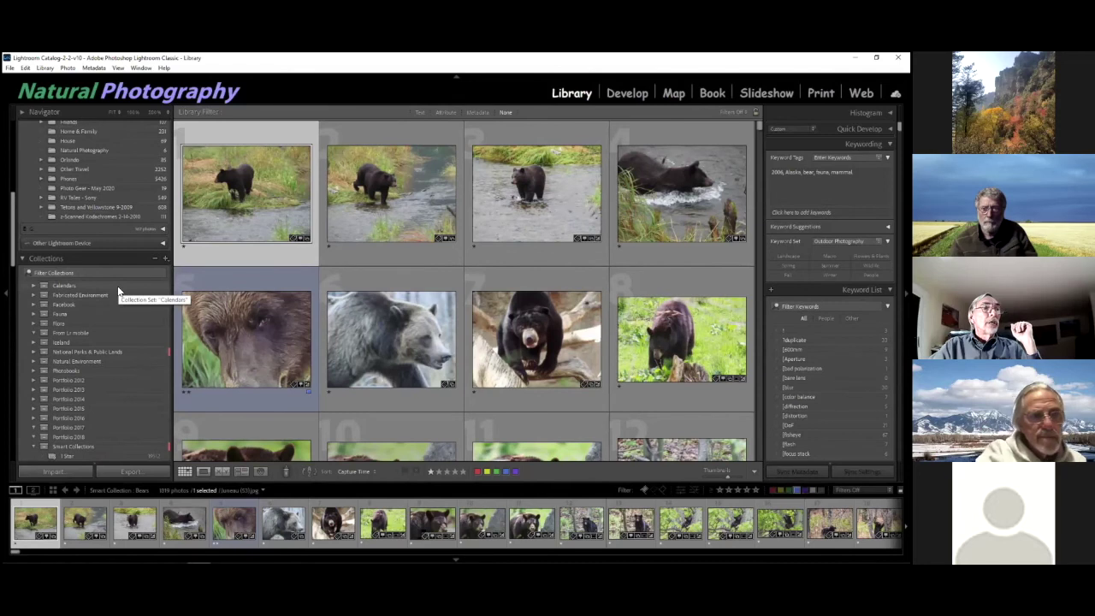
# - Start a smart collection named "TPCed Class" inside the Smart Collections set, with a rating rule of greater than or equal to one star
pyautogui.click(166, 259)
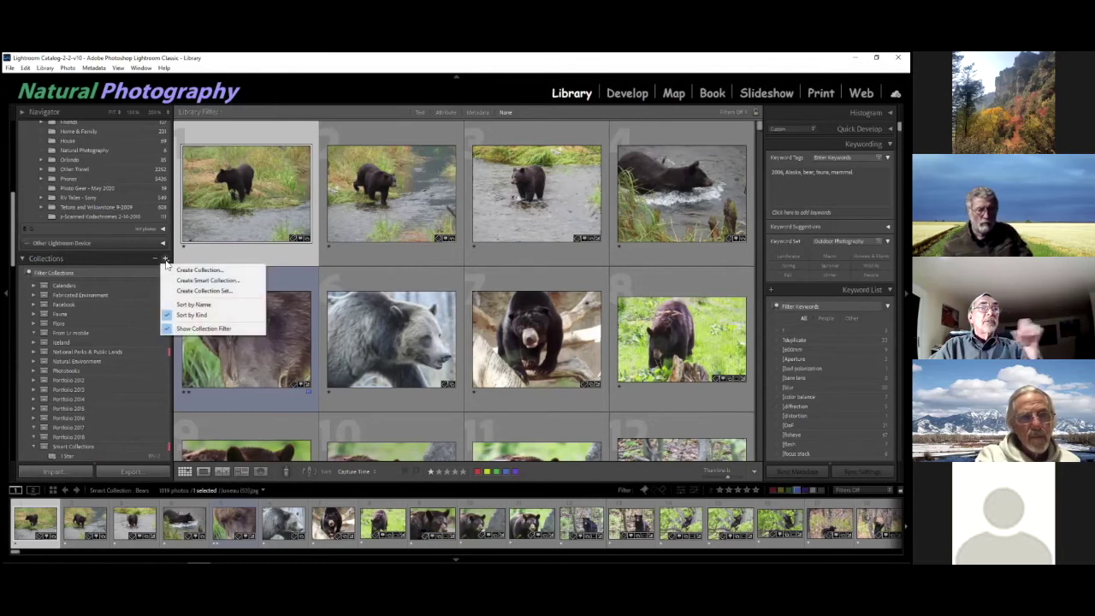
pyautogui.click(231, 286)
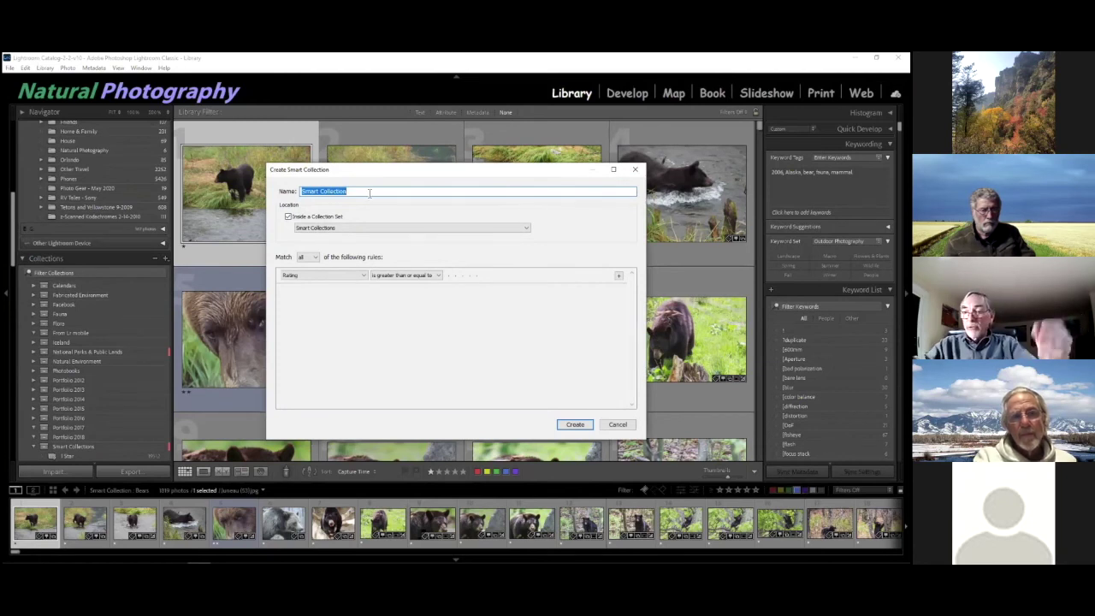
pyautogui.write('TPCed Class')
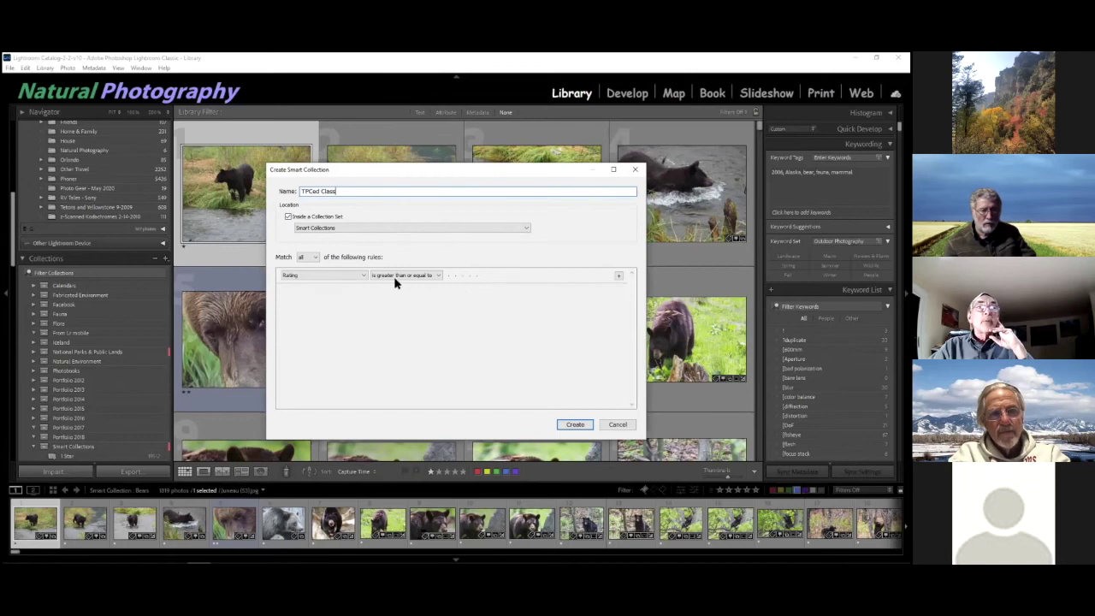
pyautogui.click(440, 276)
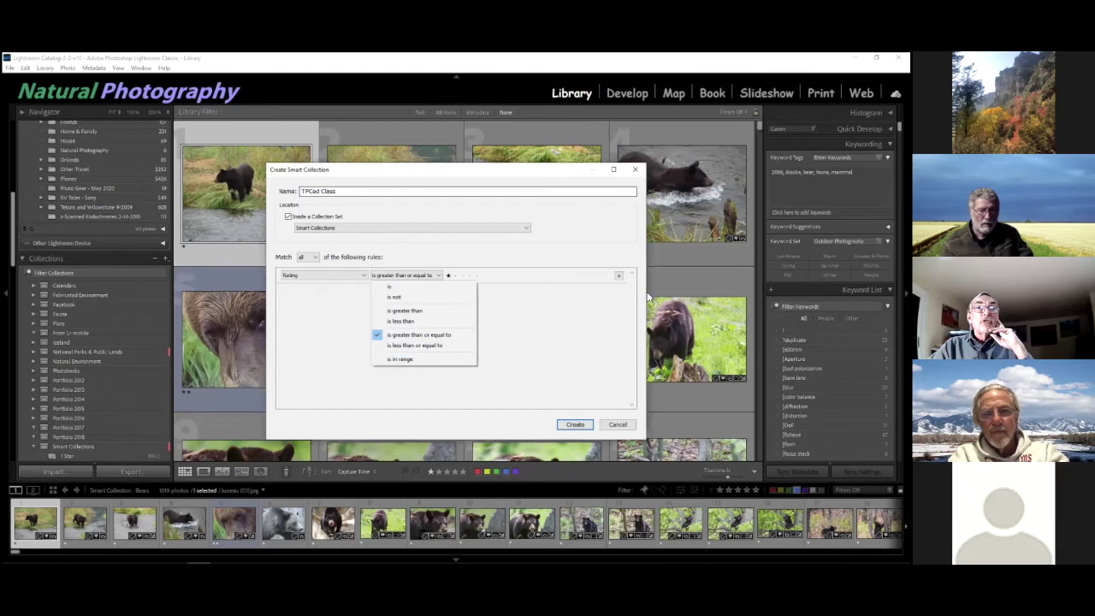
# - Add a second rule to the smart collection so that Keywords contains "sunrise"
pyautogui.click(621, 278)
pyautogui.click(619, 276)
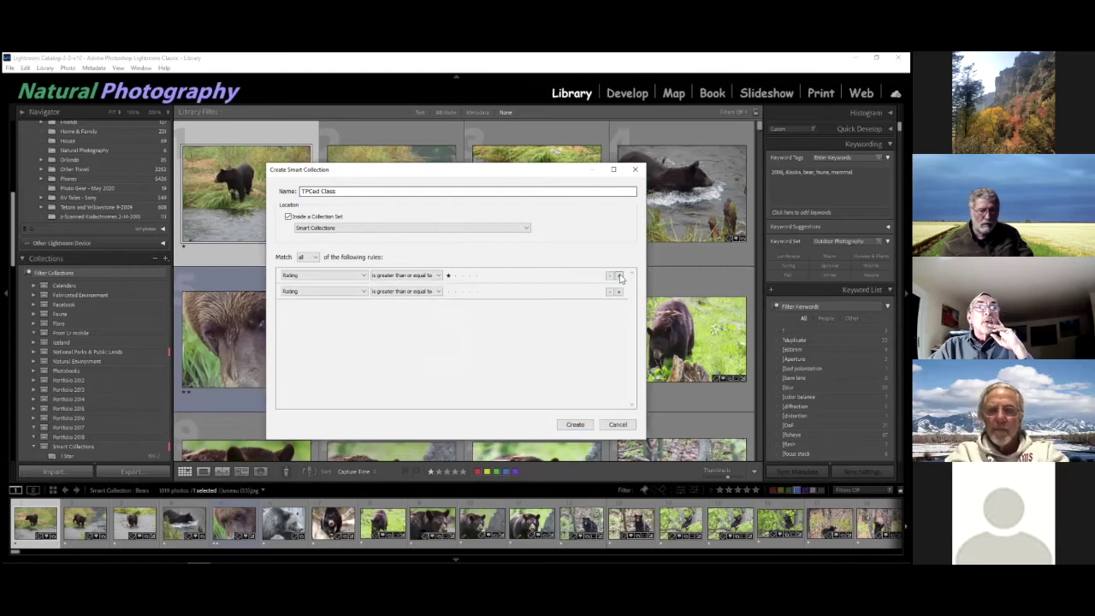
pyautogui.click(363, 292)
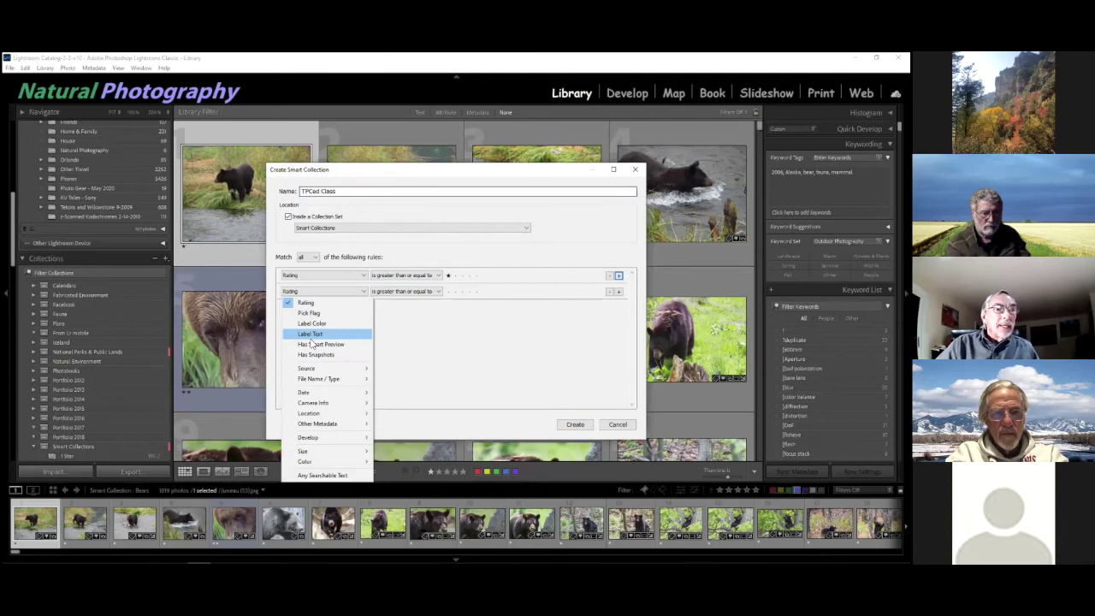
pyautogui.moveTo(320, 384)
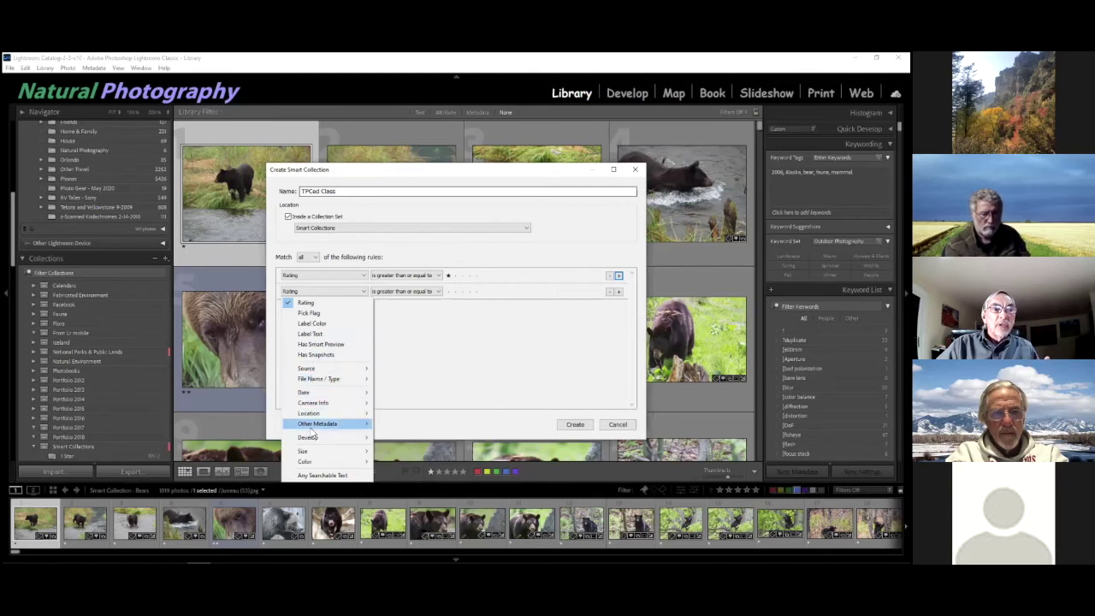
pyautogui.moveTo(313, 426)
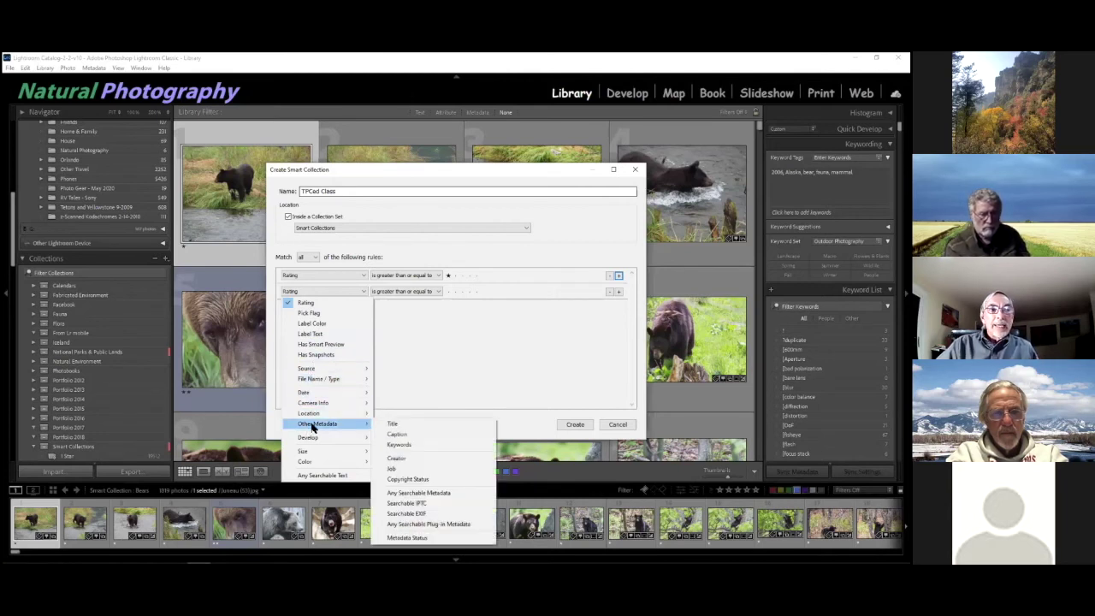
pyautogui.click(400, 445)
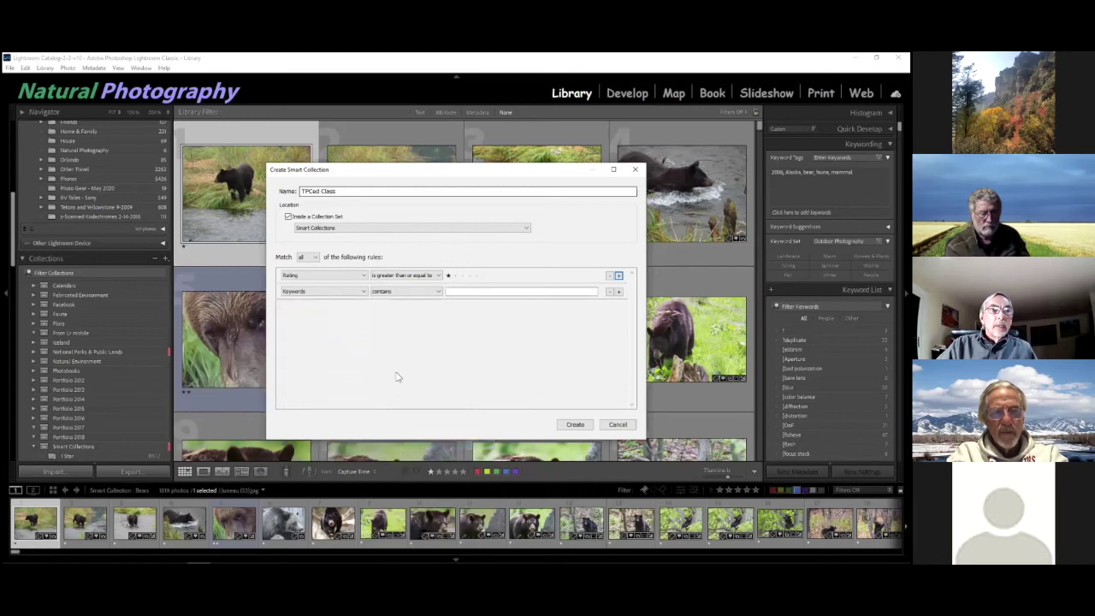
pyautogui.click(435, 292)
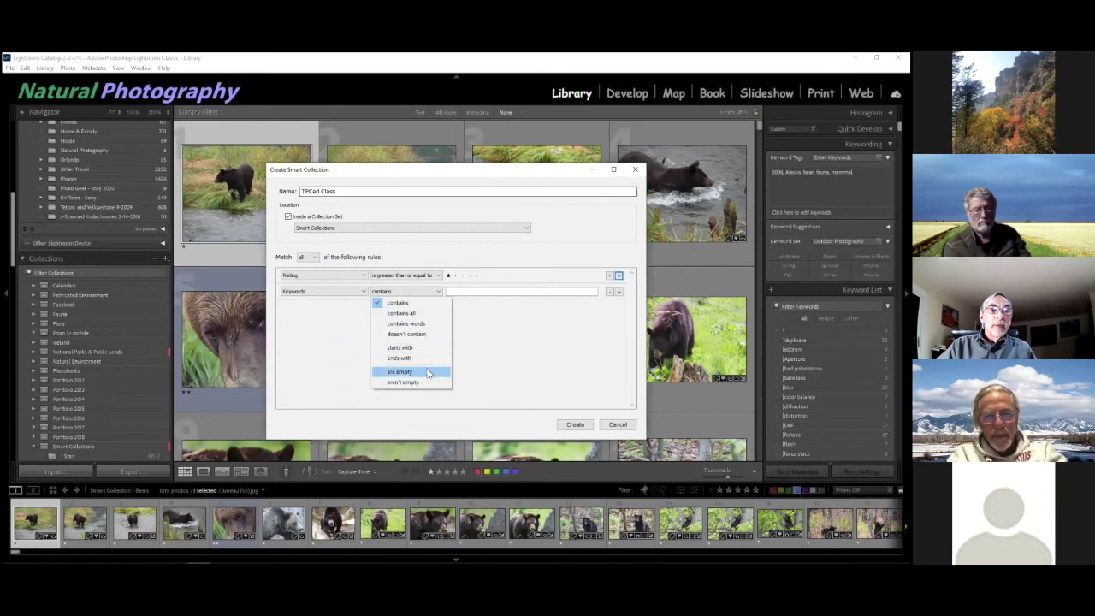
pyautogui.click(477, 292)
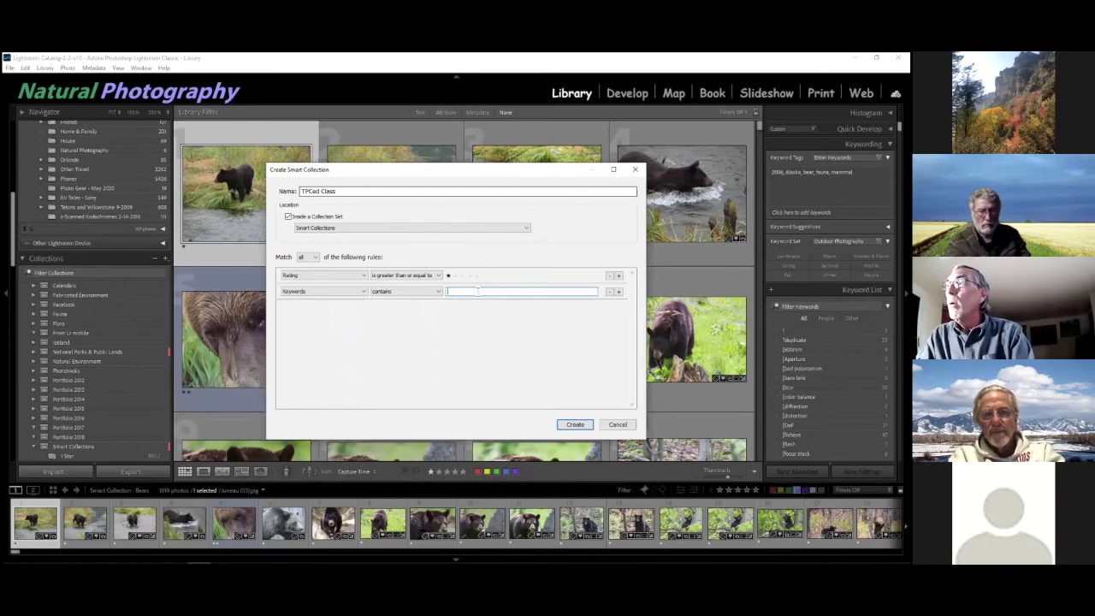
pyautogui.write('sunrise')
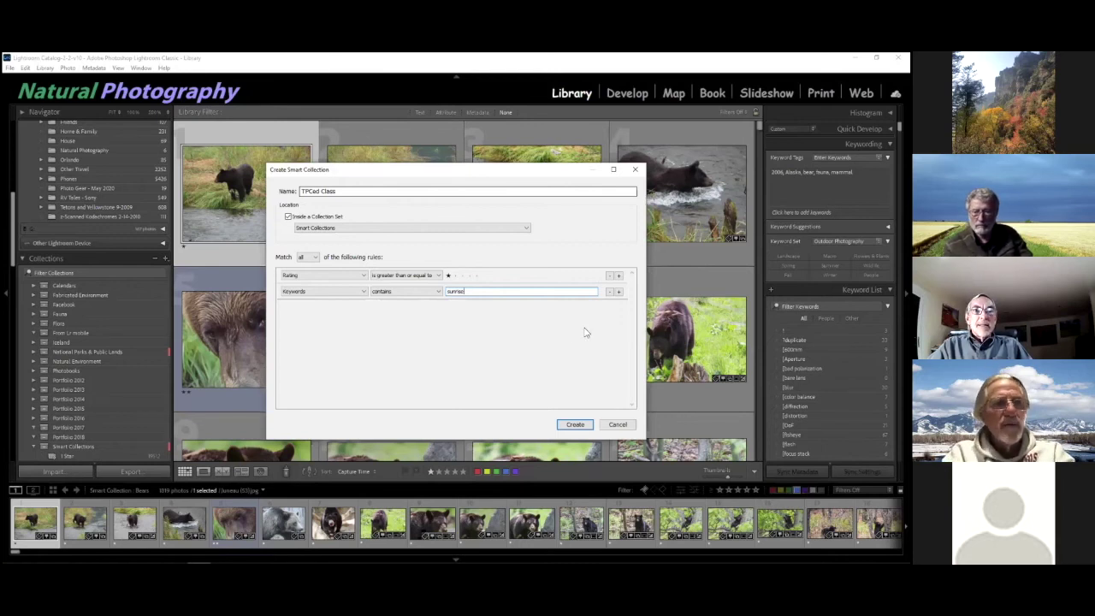
# - Add a third rule to the smart collection so that Keywords contains "fall"
pyautogui.click(618, 292)
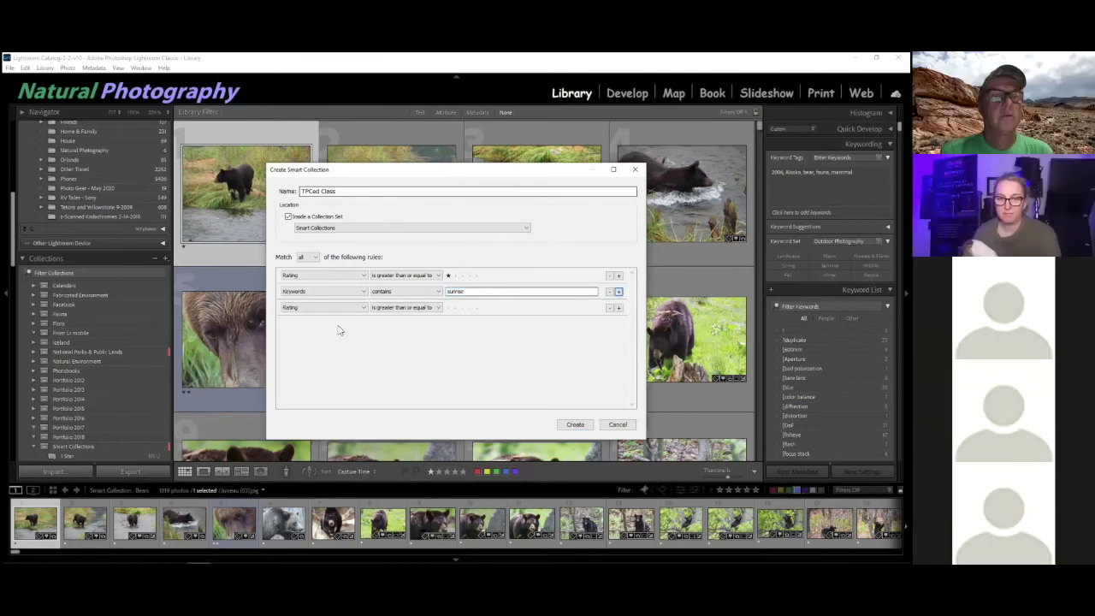
pyautogui.click(364, 309)
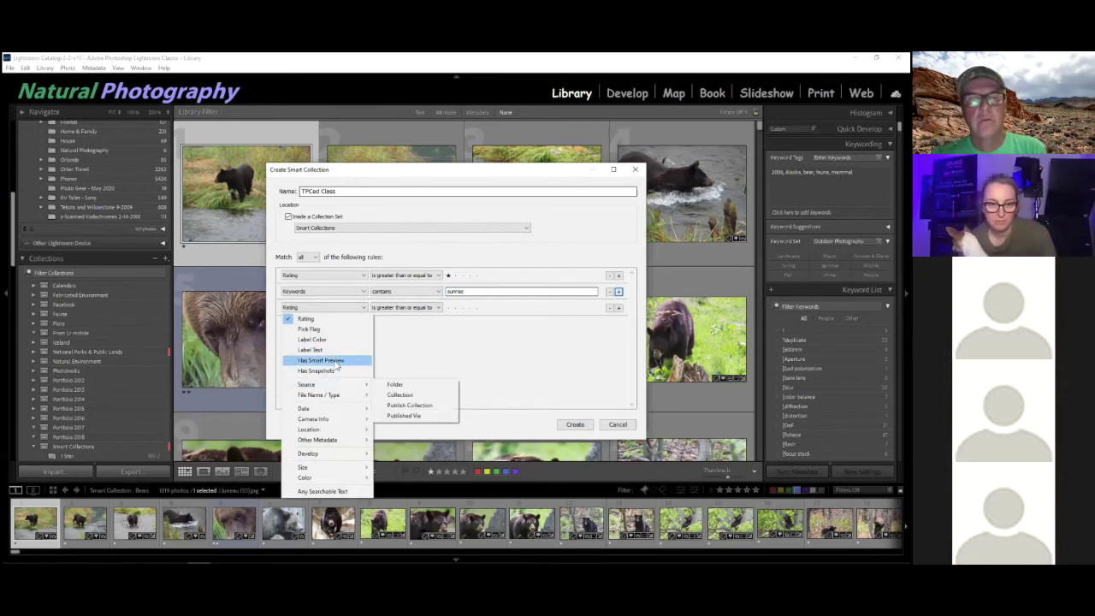
pyautogui.moveTo(341, 443)
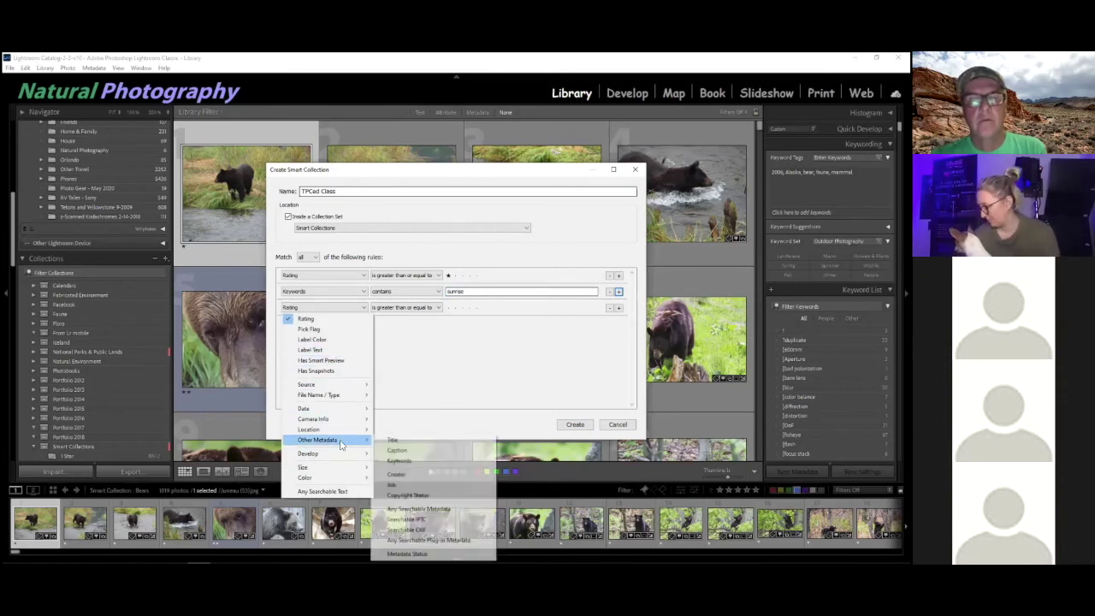
pyautogui.click(401, 461)
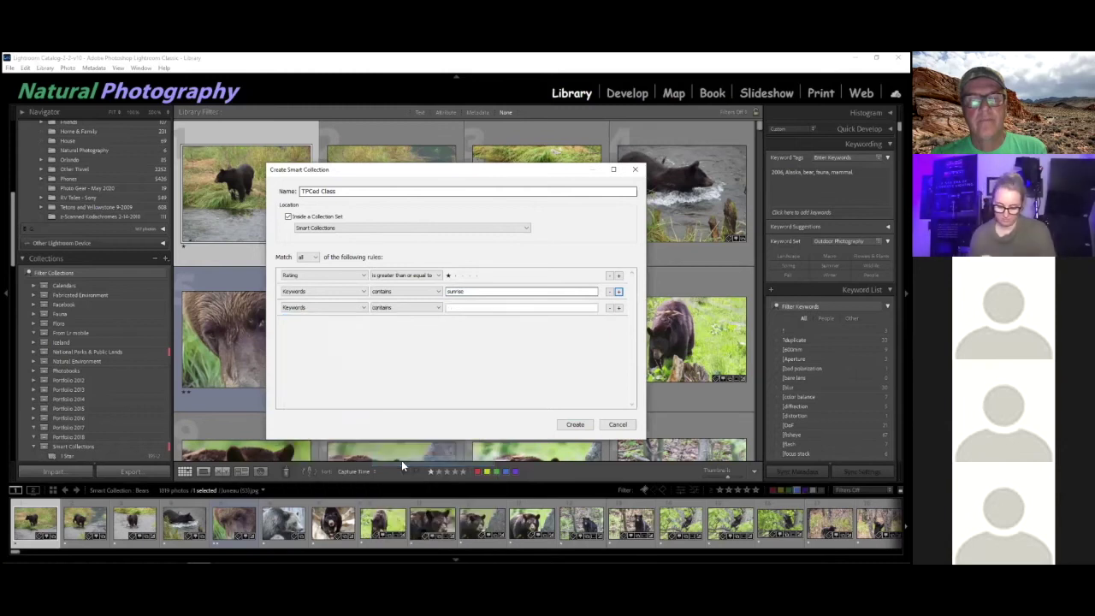
pyautogui.click(472, 307)
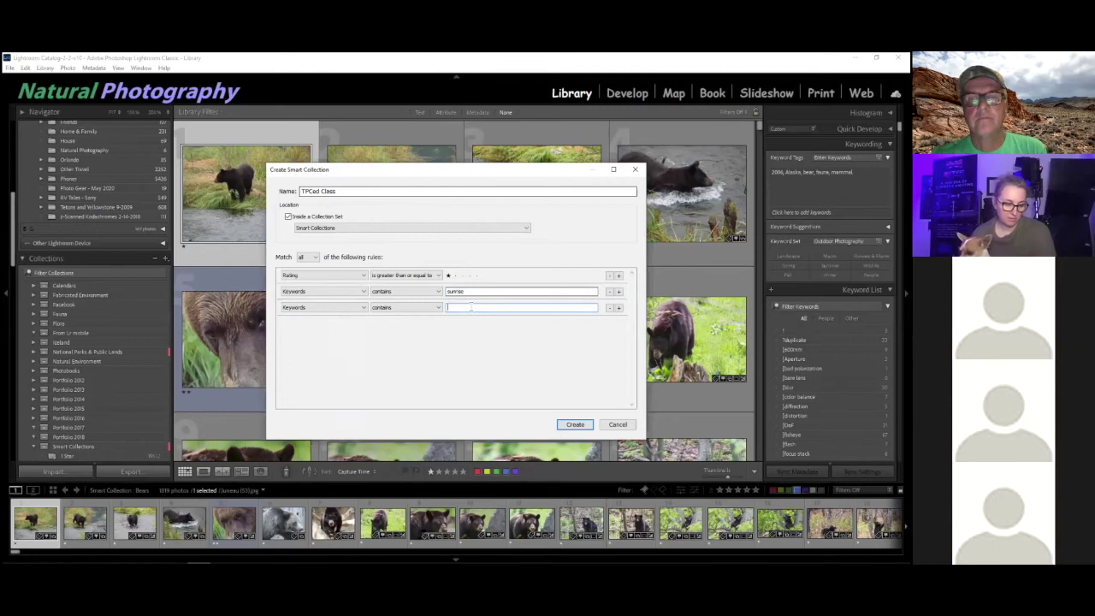
pyautogui.write('fall')
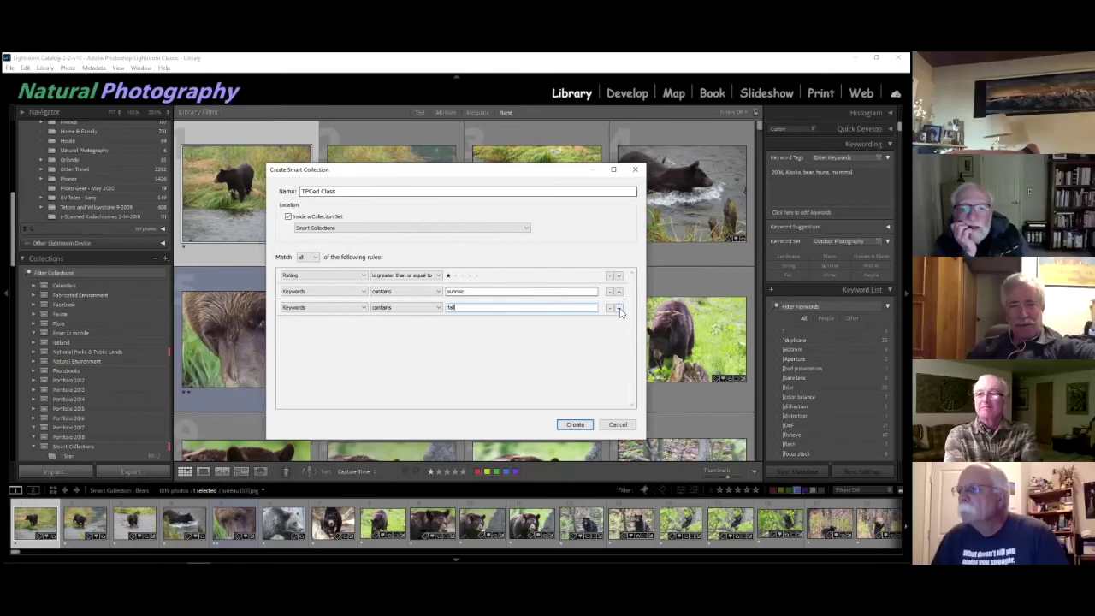
# - Add a fourth rule so that Lens is "24-70" and create the TPCed Class smart collection
pyautogui.click(619, 307)
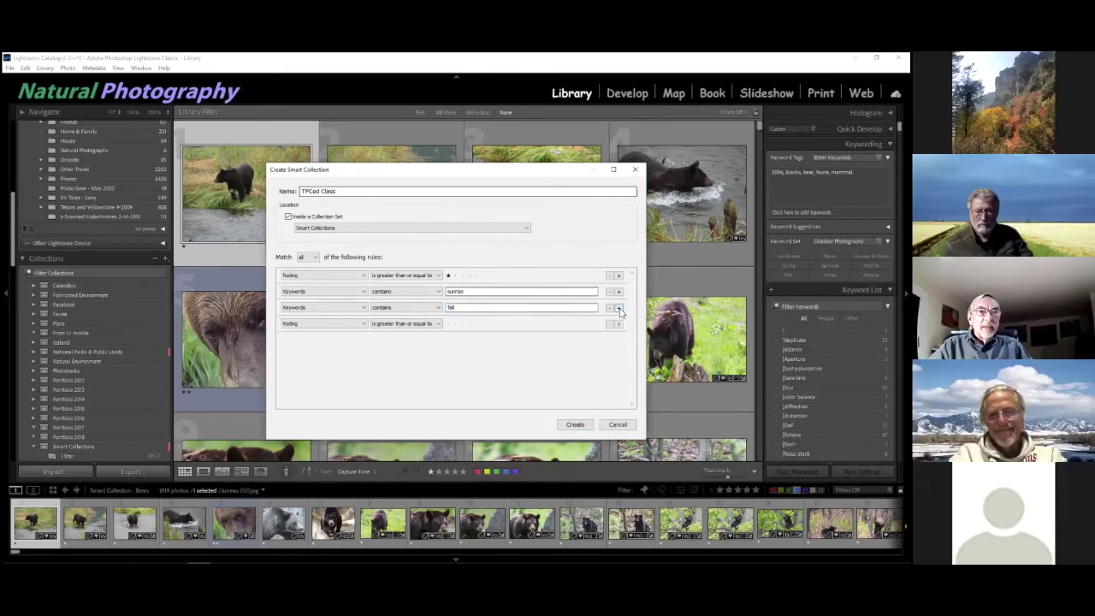
pyautogui.click(364, 323)
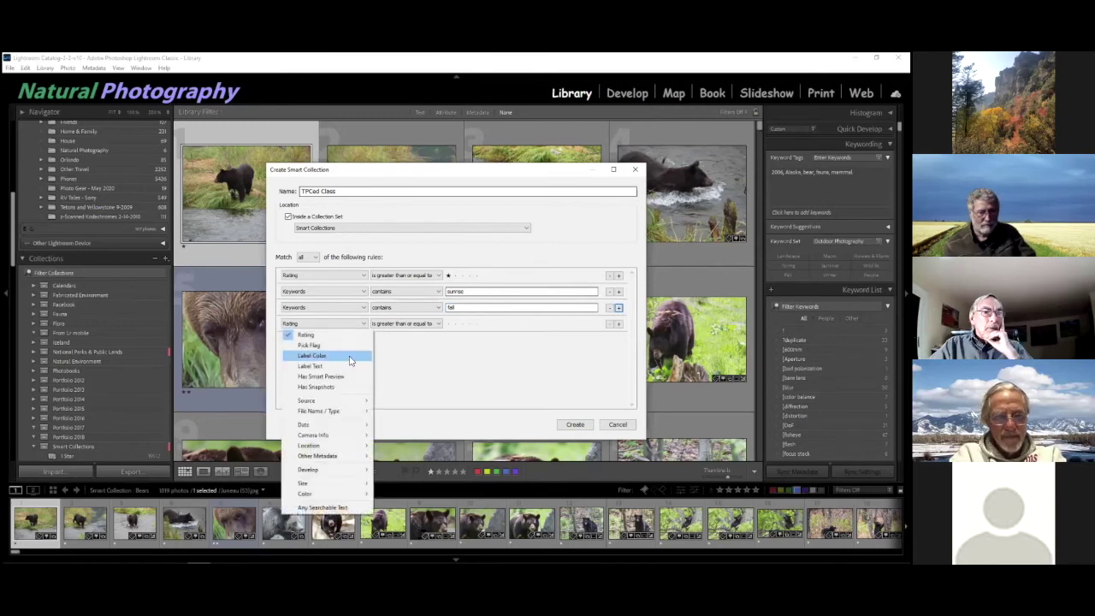
pyautogui.moveTo(320, 457)
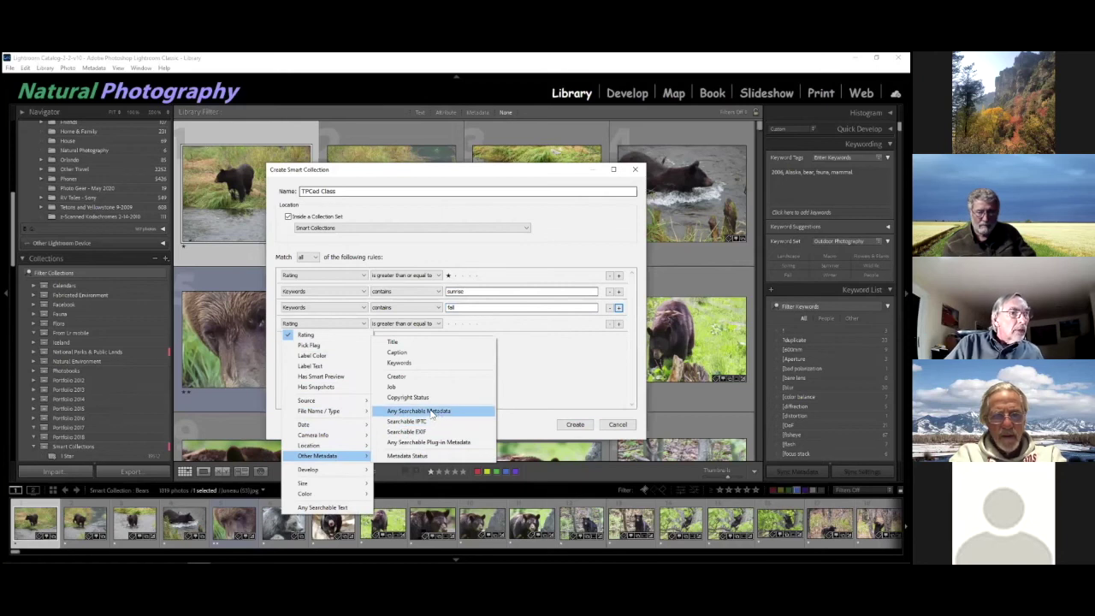
pyautogui.moveTo(344, 435)
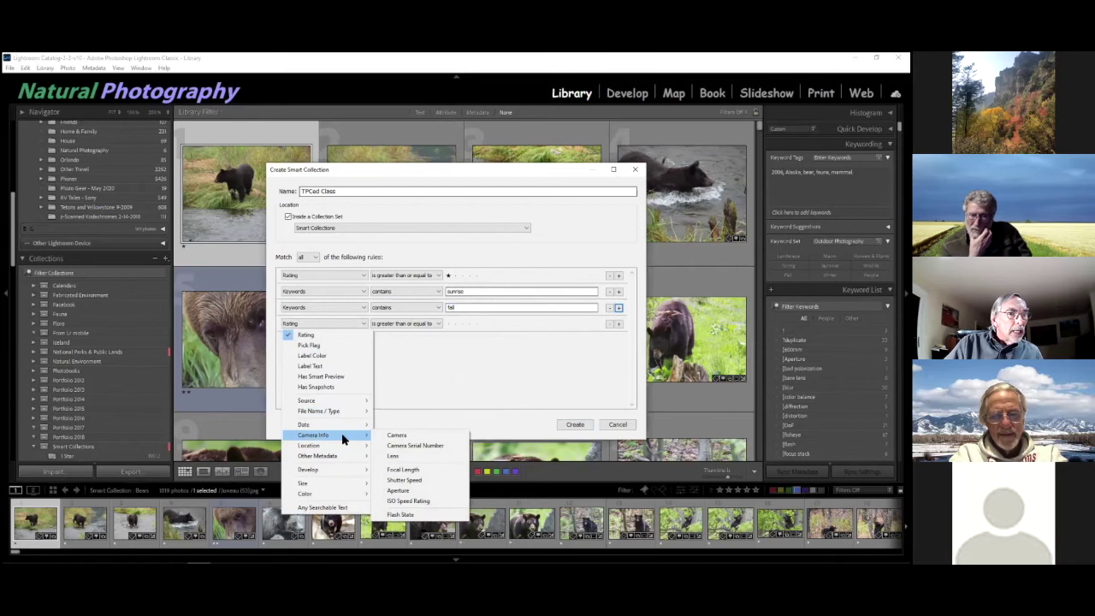
pyautogui.click(395, 455)
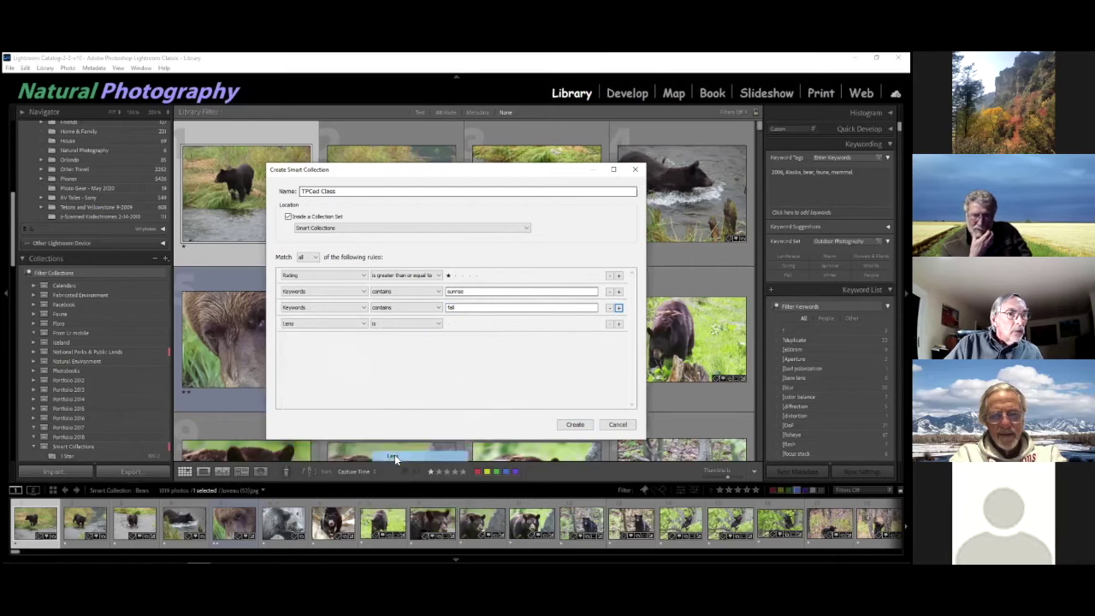
pyautogui.click(439, 325)
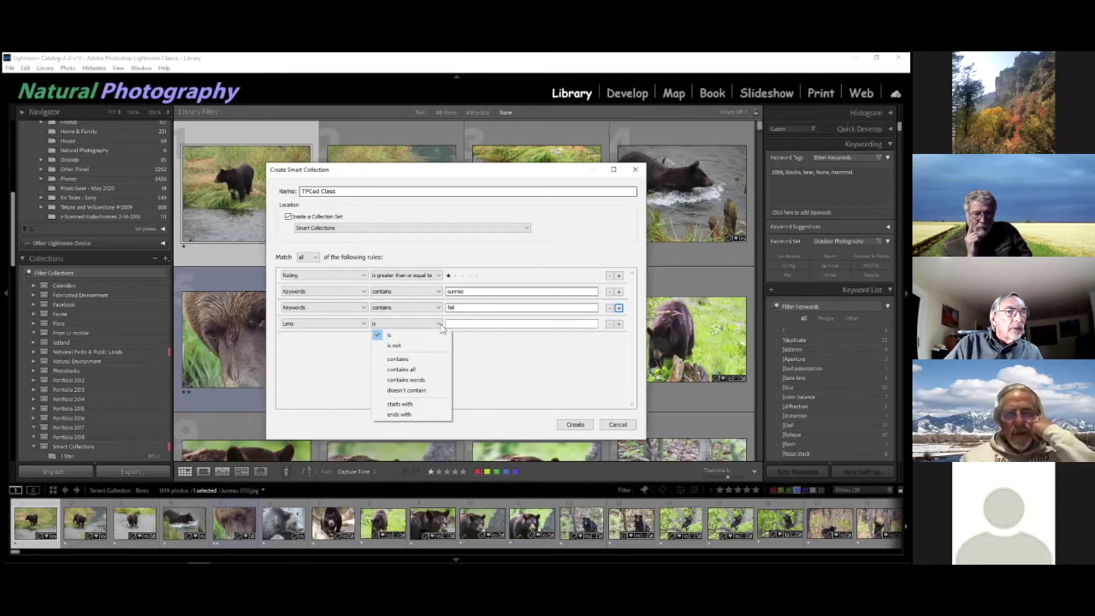
pyautogui.click(462, 328)
pyautogui.click(453, 324)
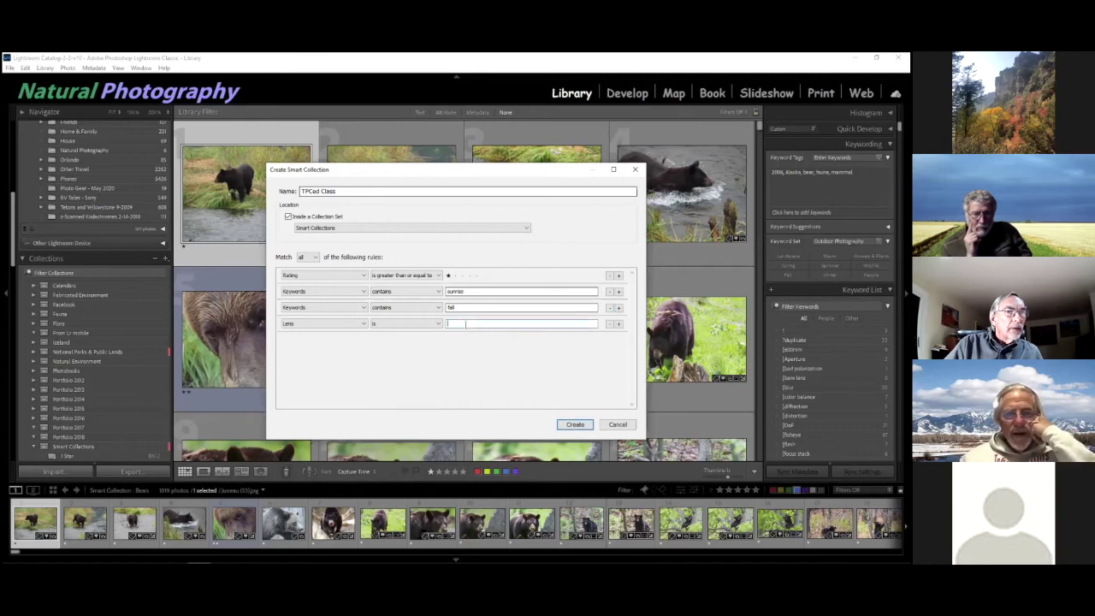
pyautogui.write('24')
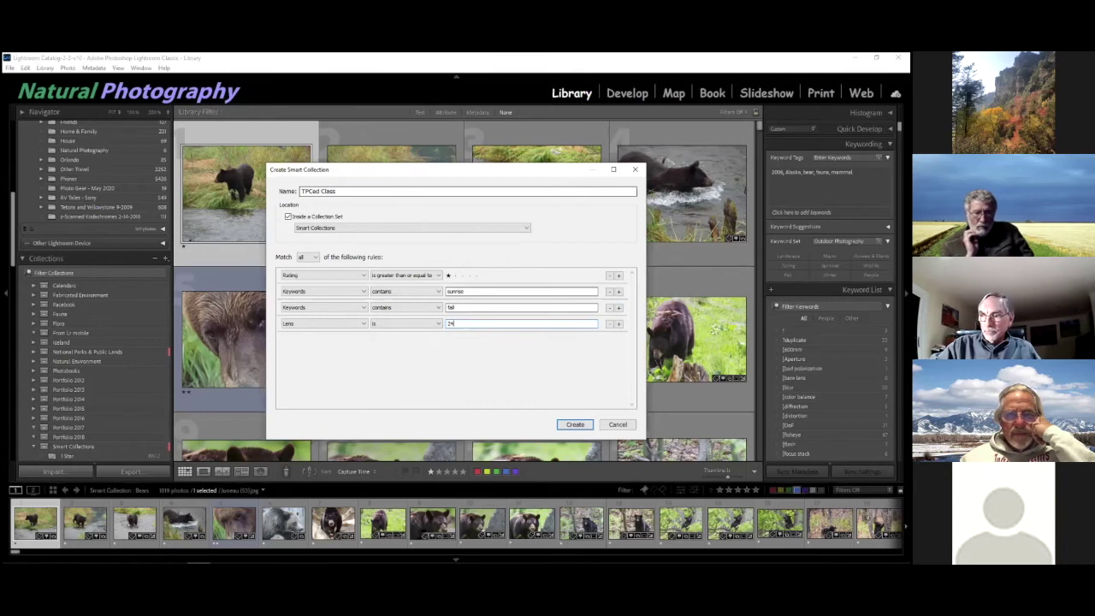
pyautogui.write('-70')
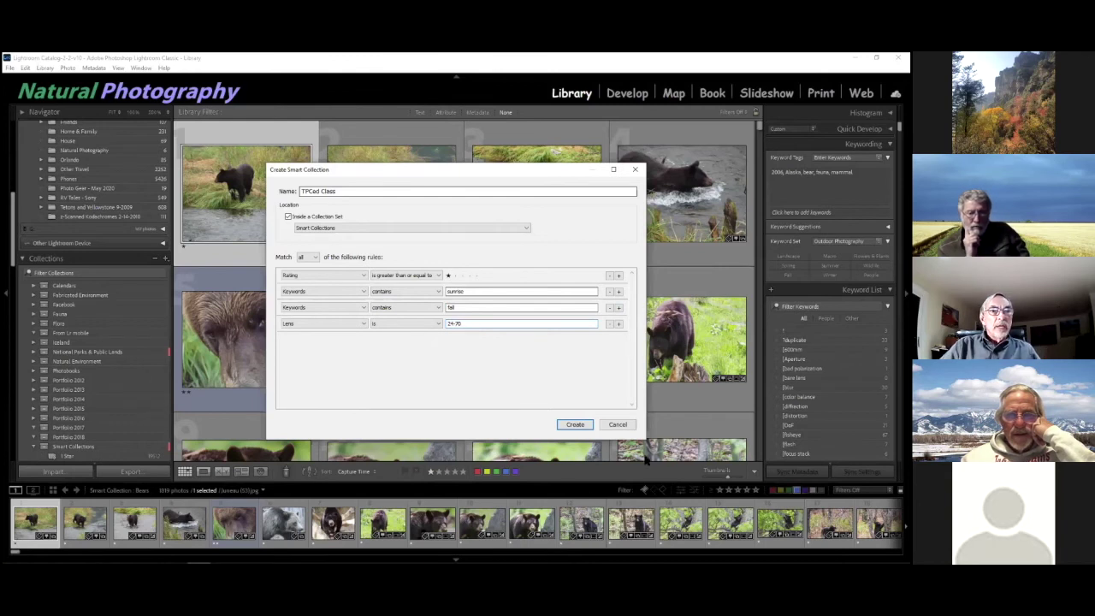
pyautogui.click(576, 425)
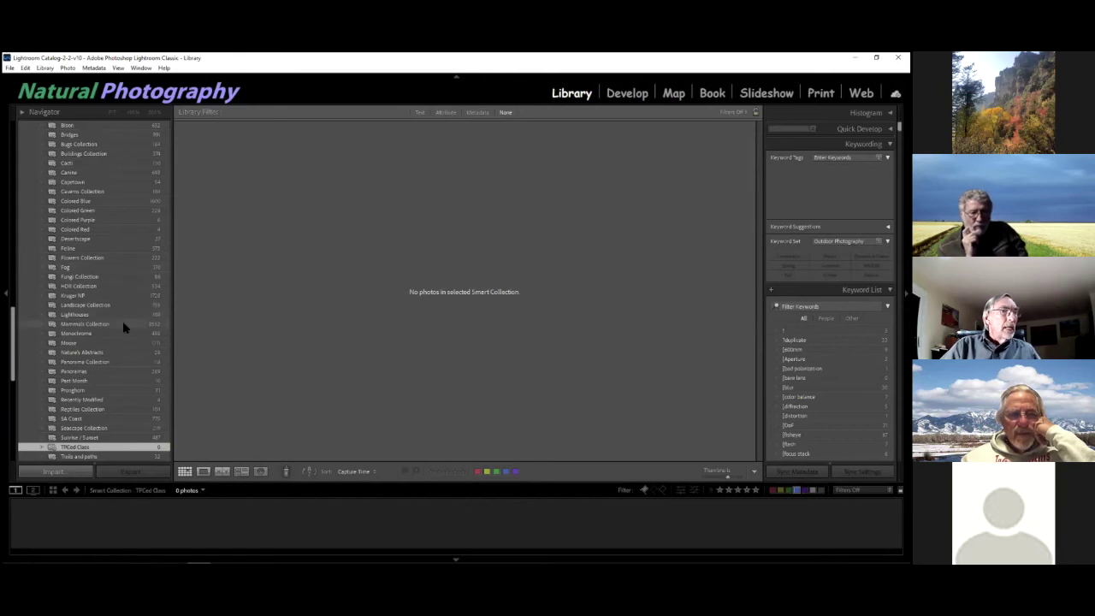
# - Remove the Lens rule from the TPCed Class smart collection, save it and look through its matching photos
pyautogui.doubleClick(124, 444)
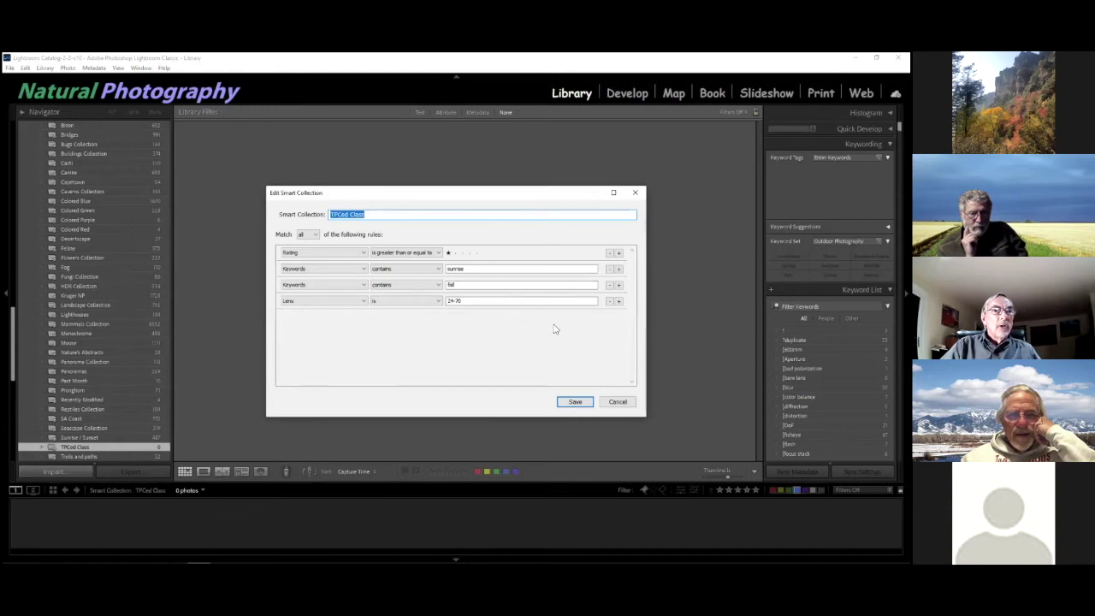
pyautogui.click(609, 301)
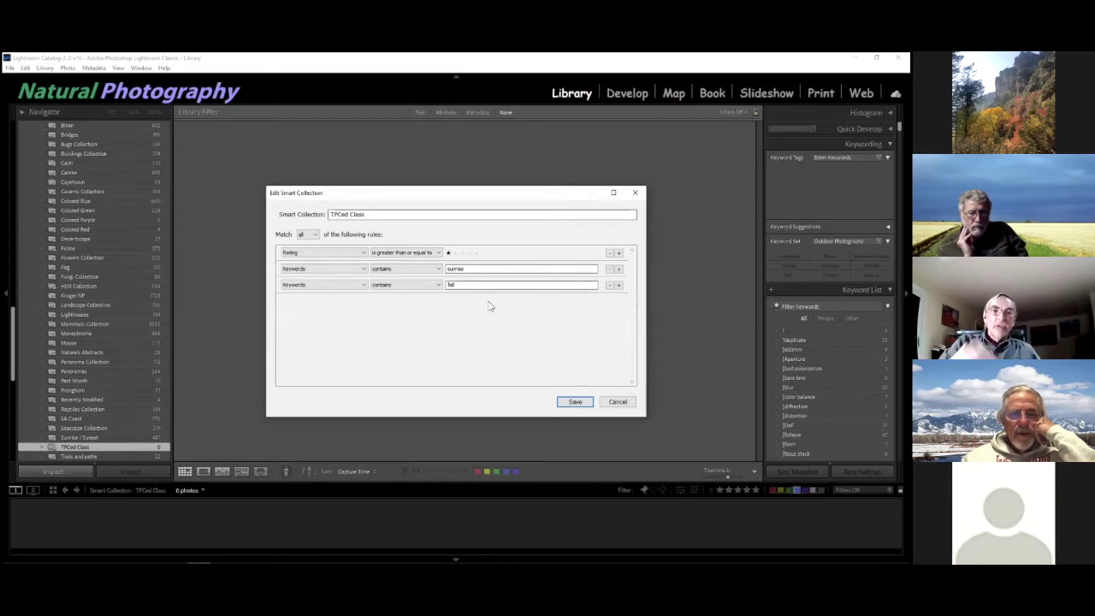
pyautogui.click(583, 401)
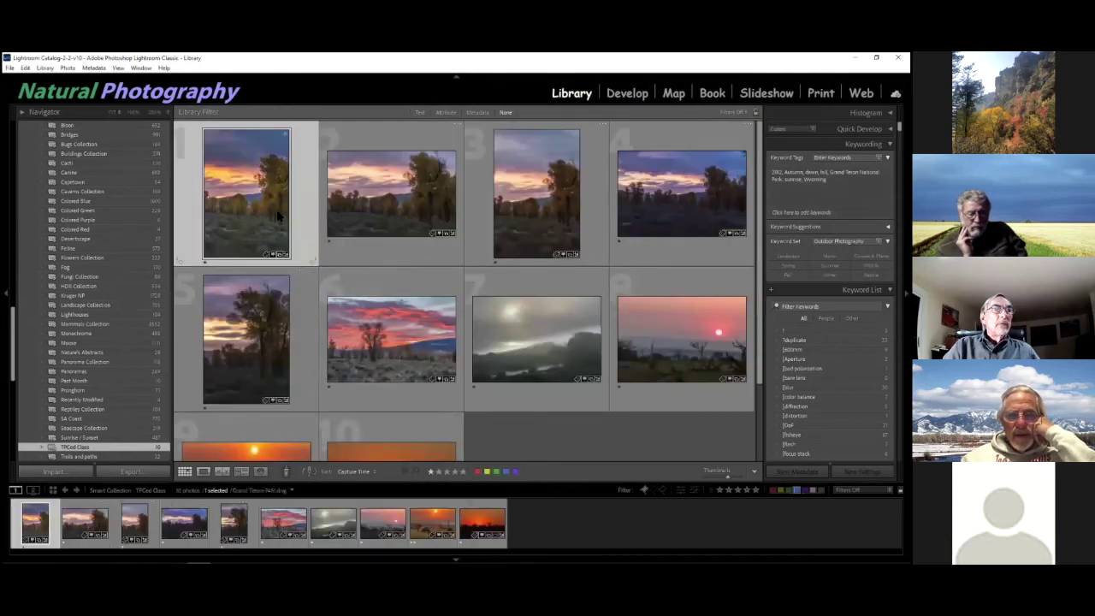
pyautogui.scroll(-3, 524, 364)
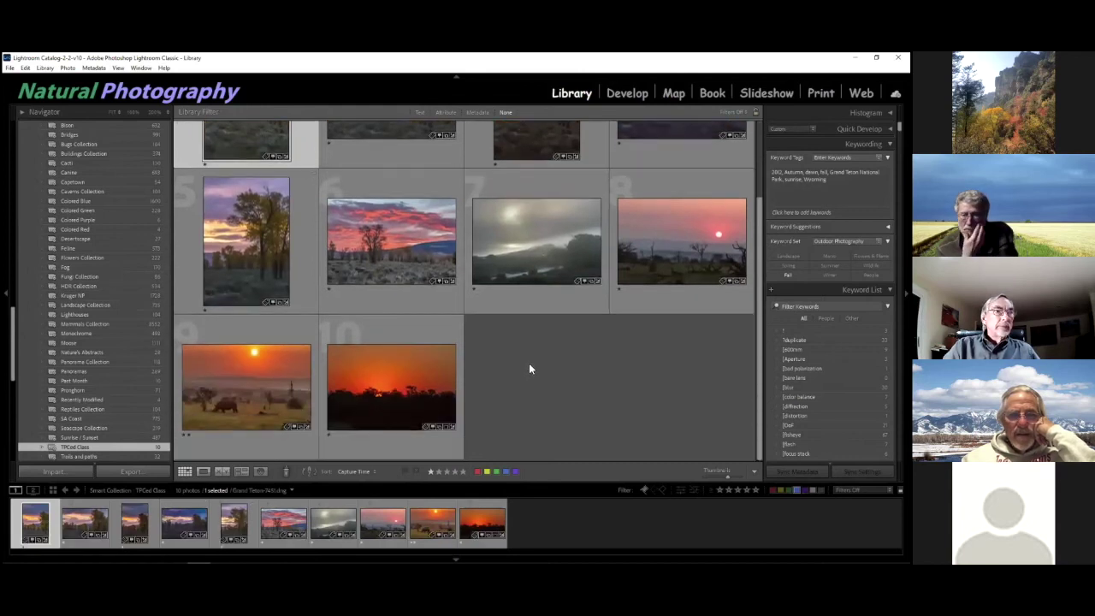
pyautogui.scroll(1, 358, 395)
pyautogui.scroll(2, 357, 395)
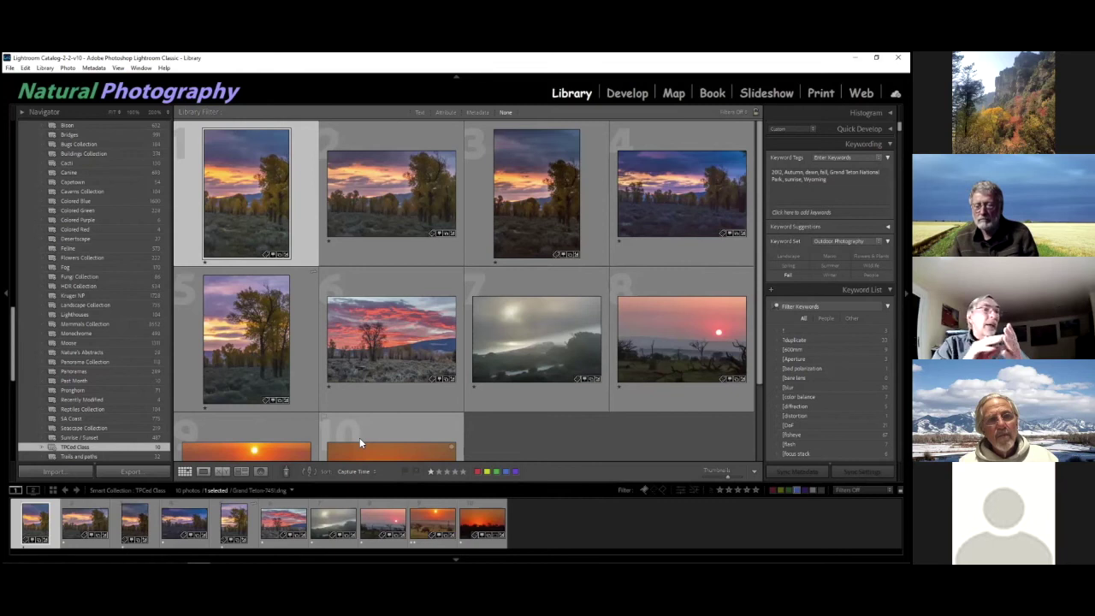
# - Display the photos in the 2021 folder and select the portrait of the snowshoer in the red jacket to examine its keyword tags
pyautogui.scroll(10, 121, 256)
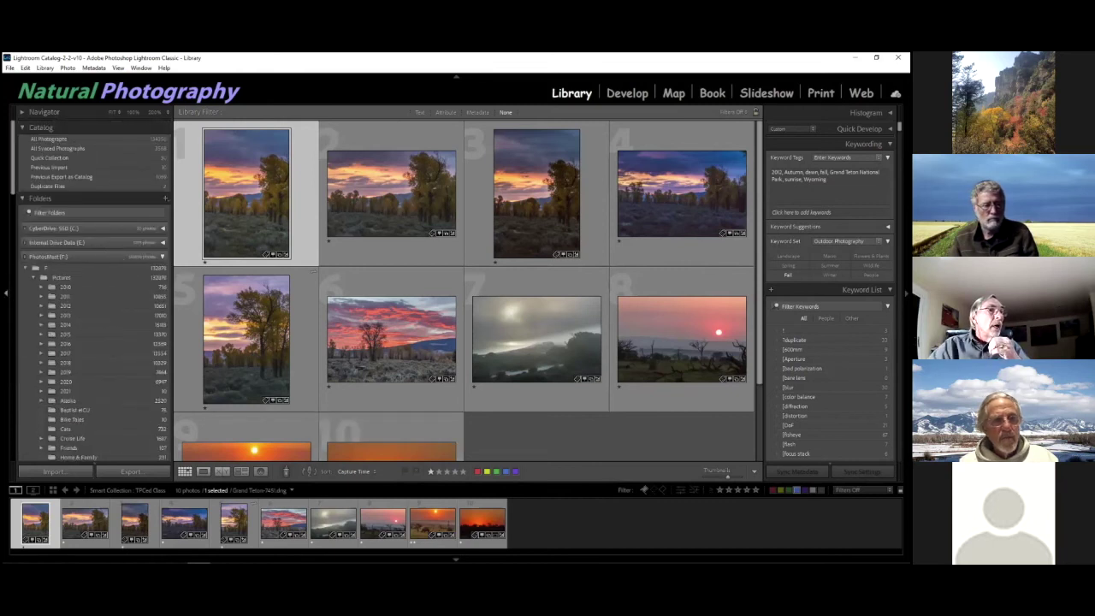
pyautogui.scroll(-3, 77, 364)
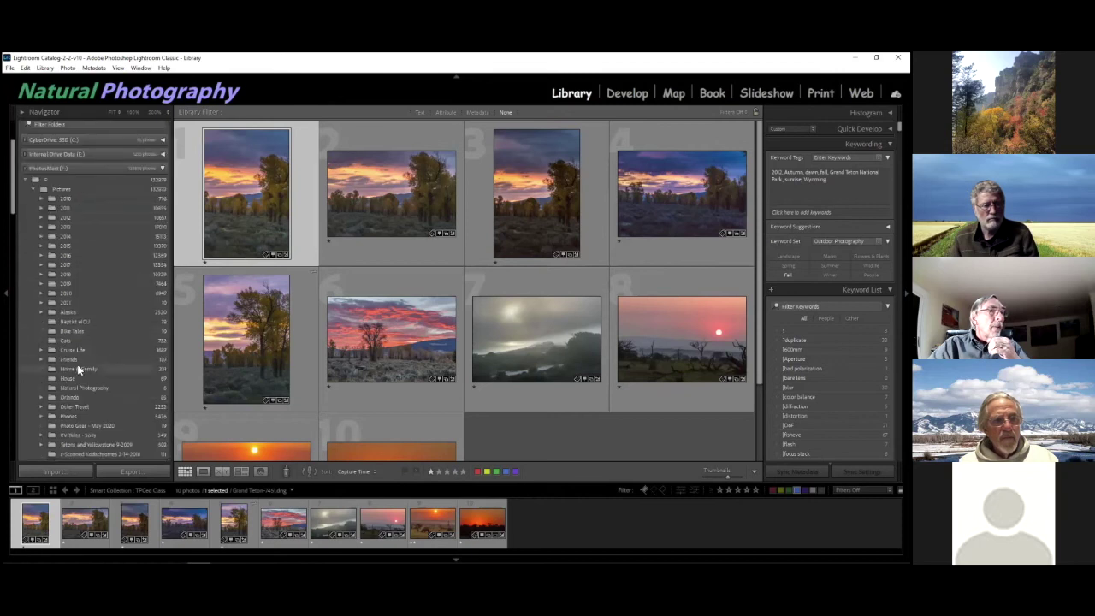
pyautogui.click(65, 303)
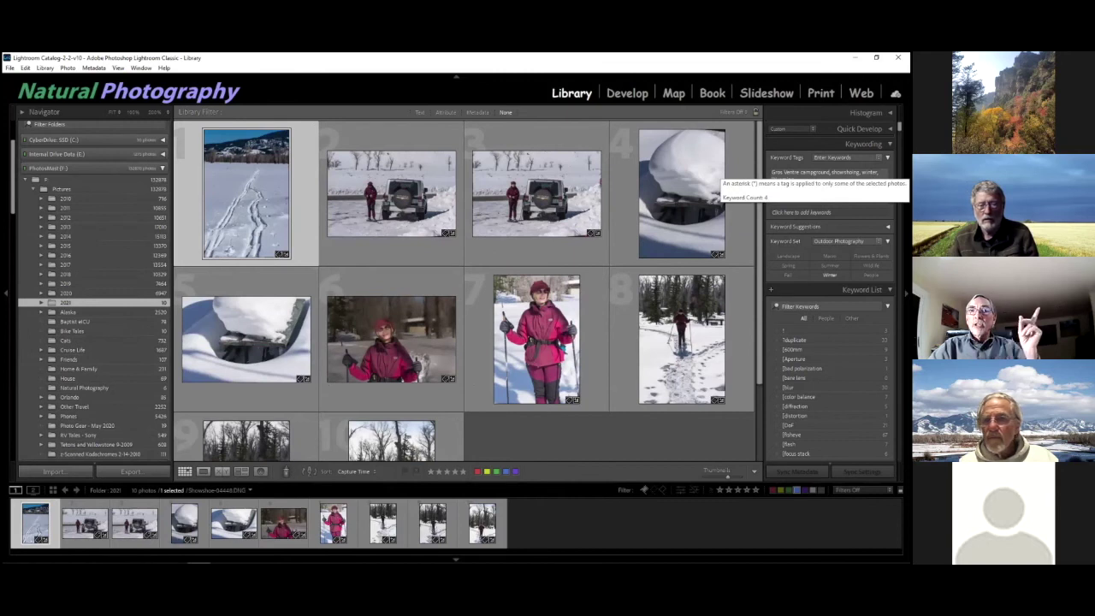
pyautogui.write('Wyoming')
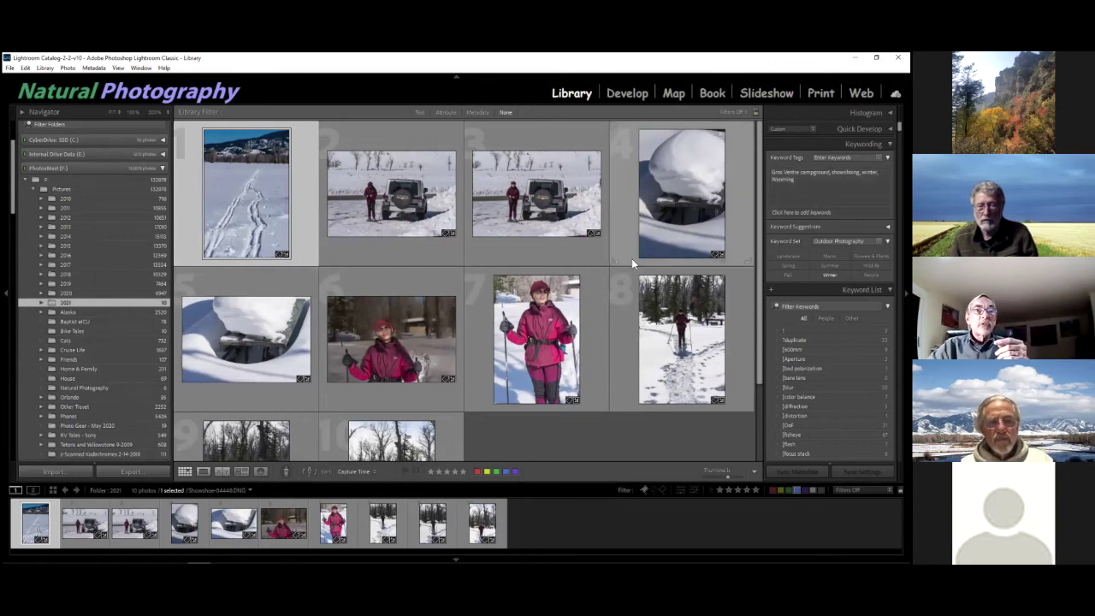
pyautogui.click(518, 341)
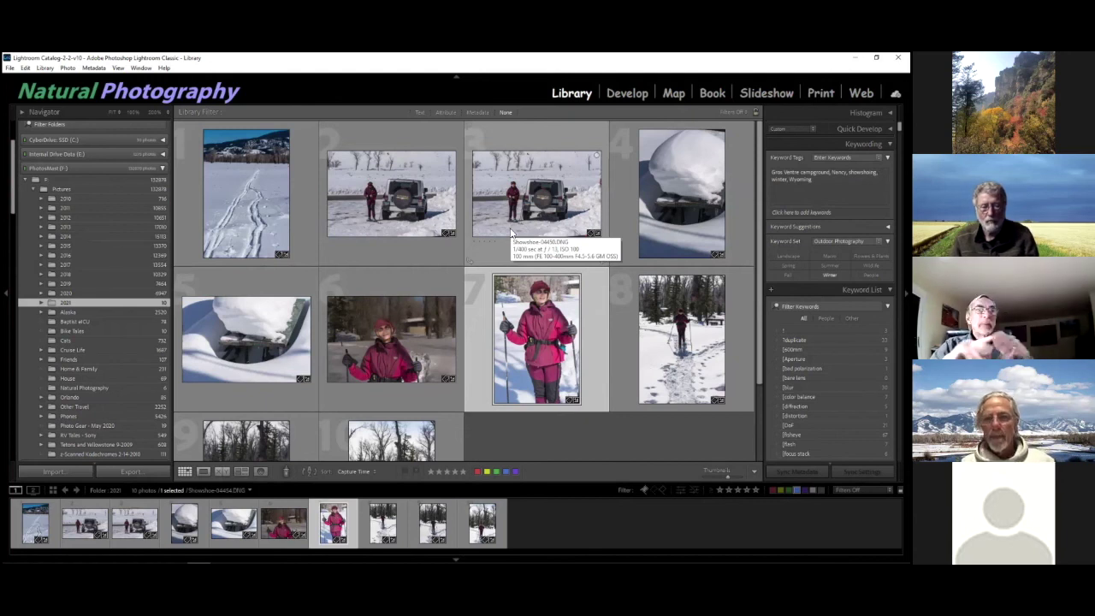
pyautogui.scroll(-1, 510, 286)
pyautogui.scroll(-2, 508, 284)
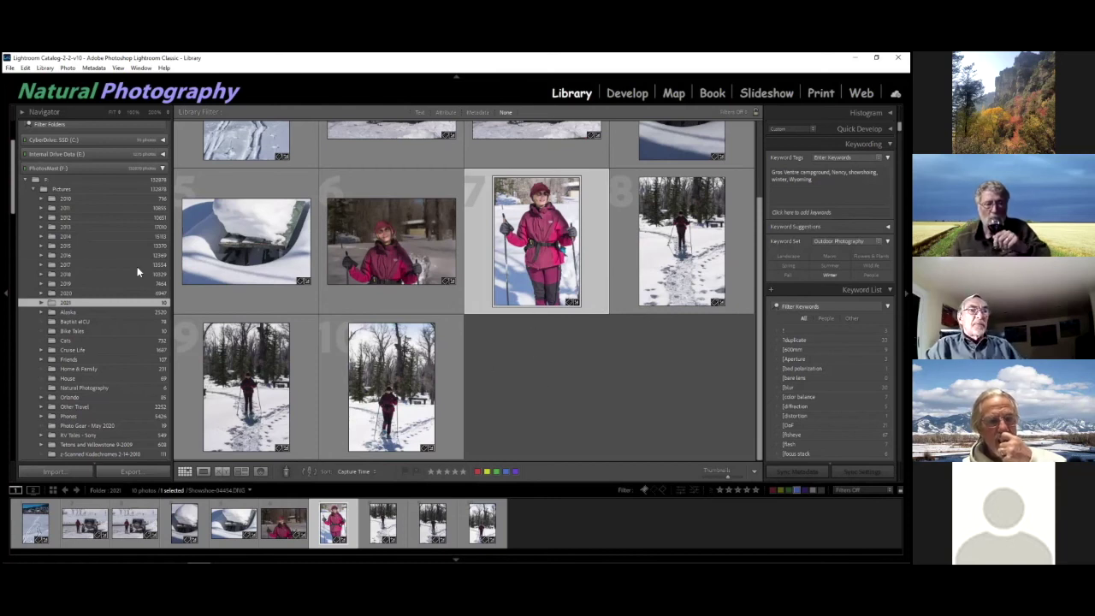
# - Look through the Smart Collections list and show the attribute filter options for the 2021 folder's photos
pyautogui.scroll(-10, 119, 341)
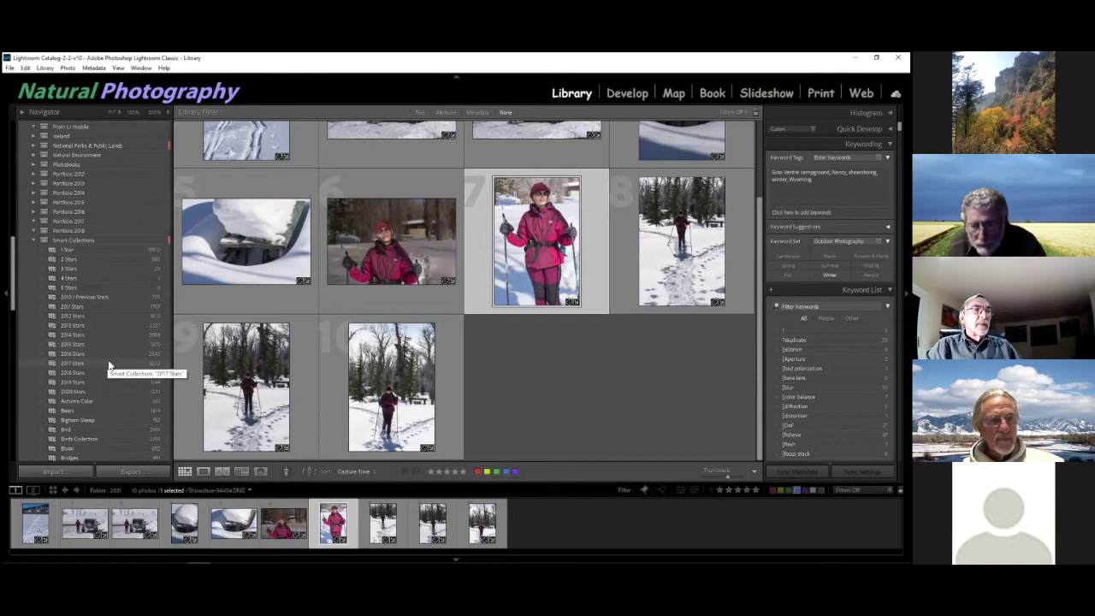
pyautogui.scroll(-3, 109, 366)
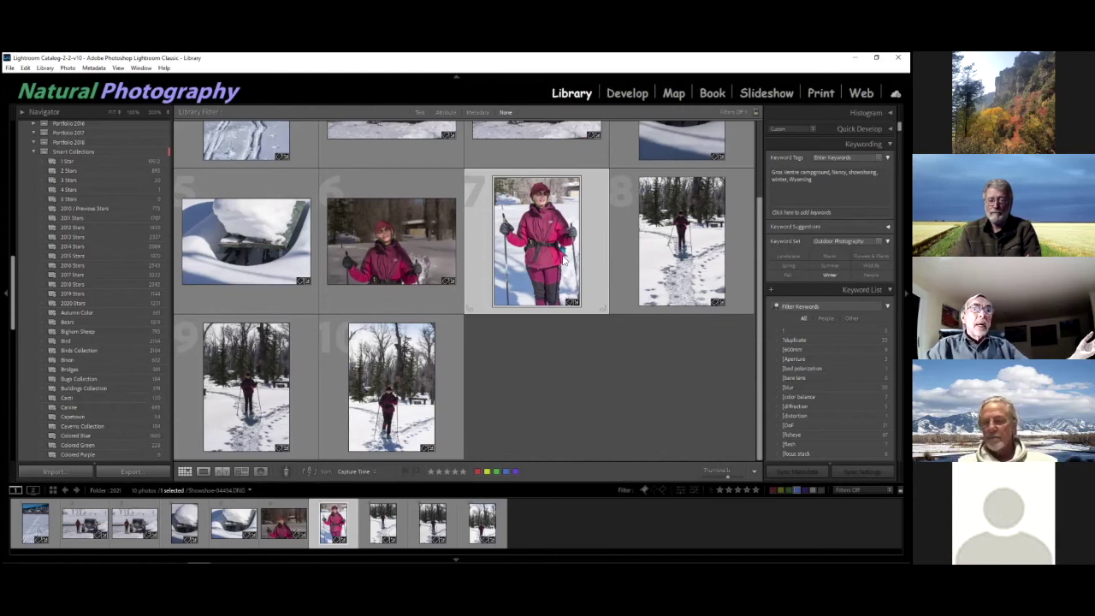
pyautogui.click(445, 112)
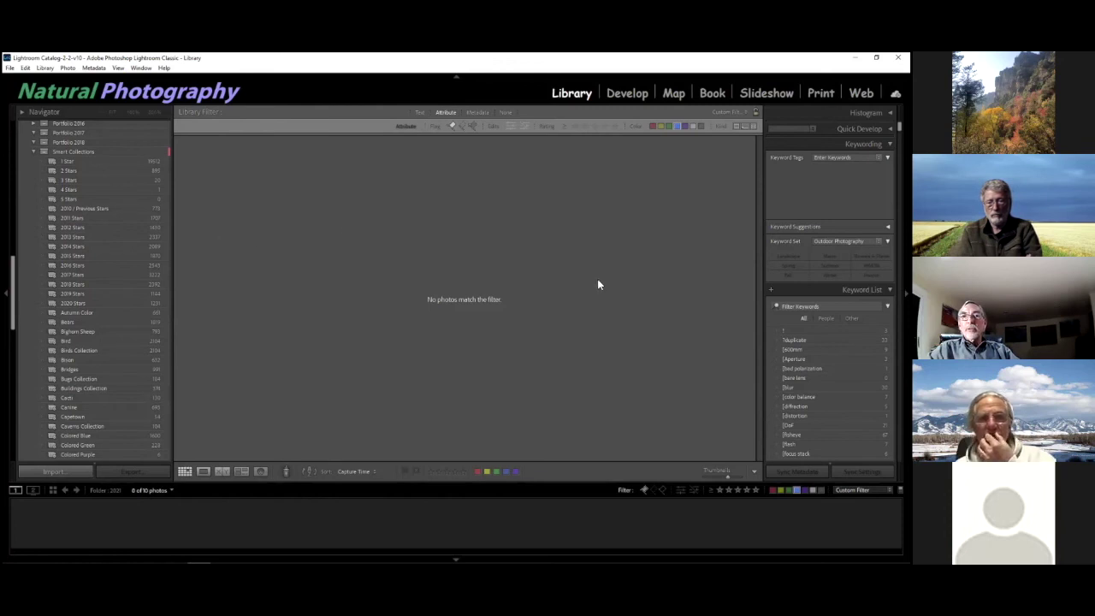
pyautogui.click(613, 98)
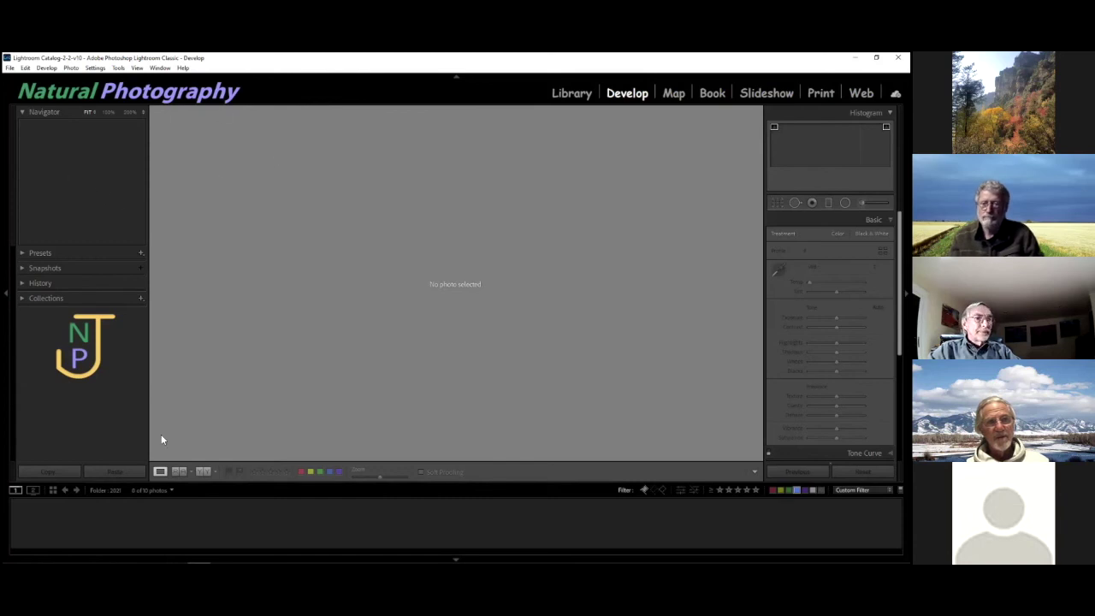
pyautogui.press('g')
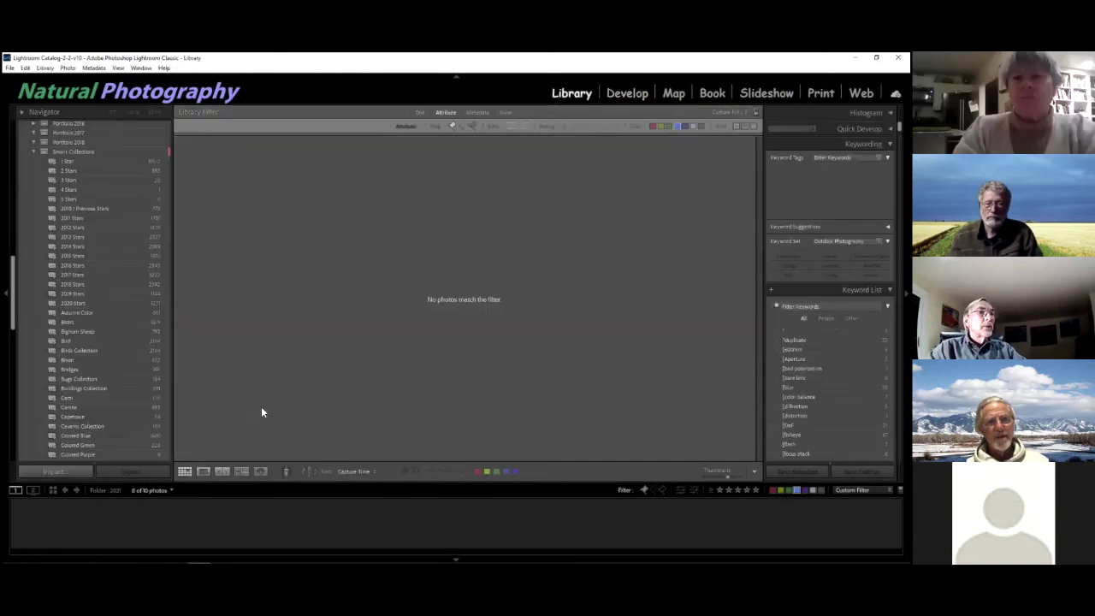
# - Display All Photographs with the text filter for keywords containing GTNP, and show the attribute and metadata filters alongside it
pyautogui.scroll(10, 69, 288)
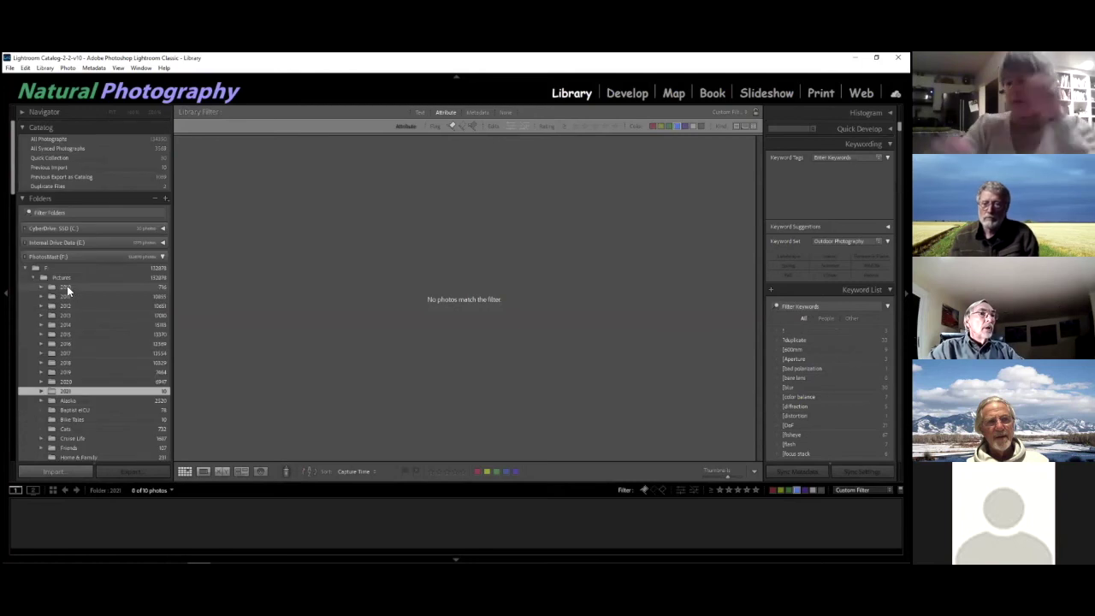
pyautogui.click(58, 138)
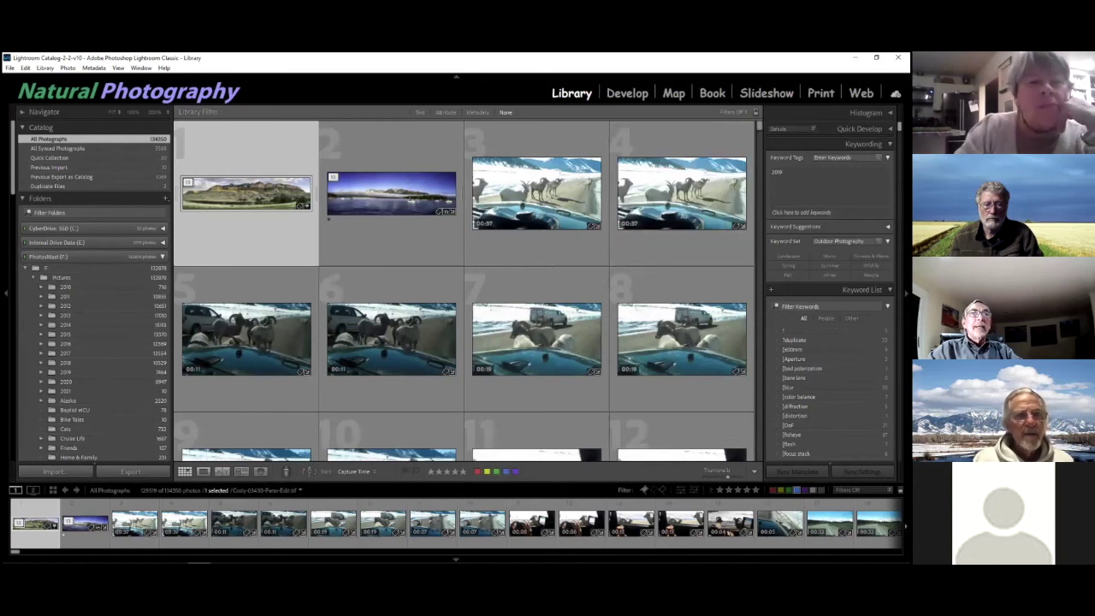
pyautogui.click(419, 113)
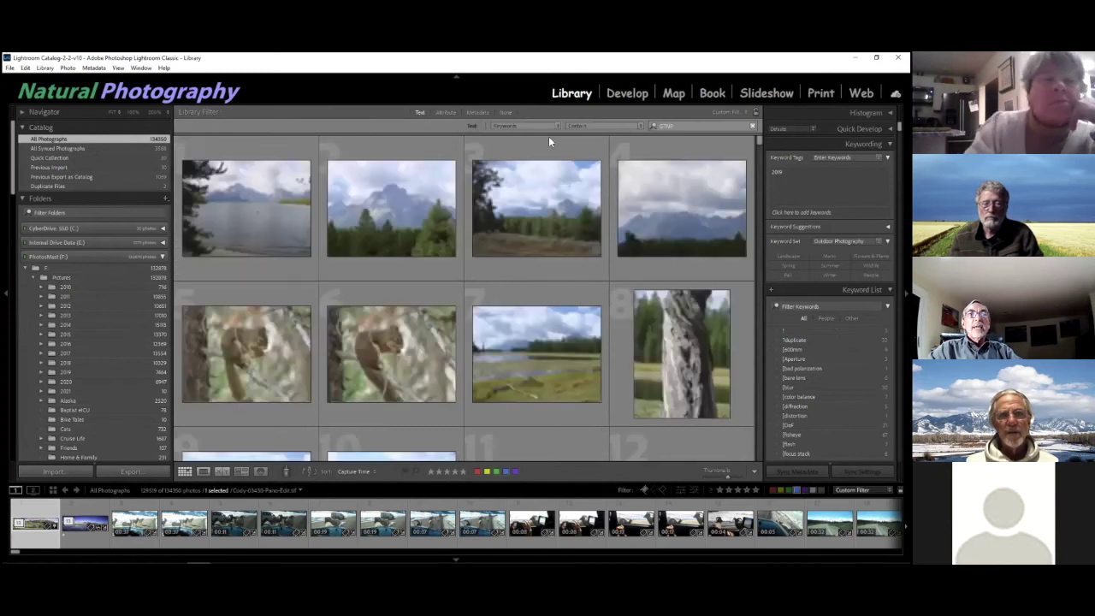
pyautogui.click(557, 127)
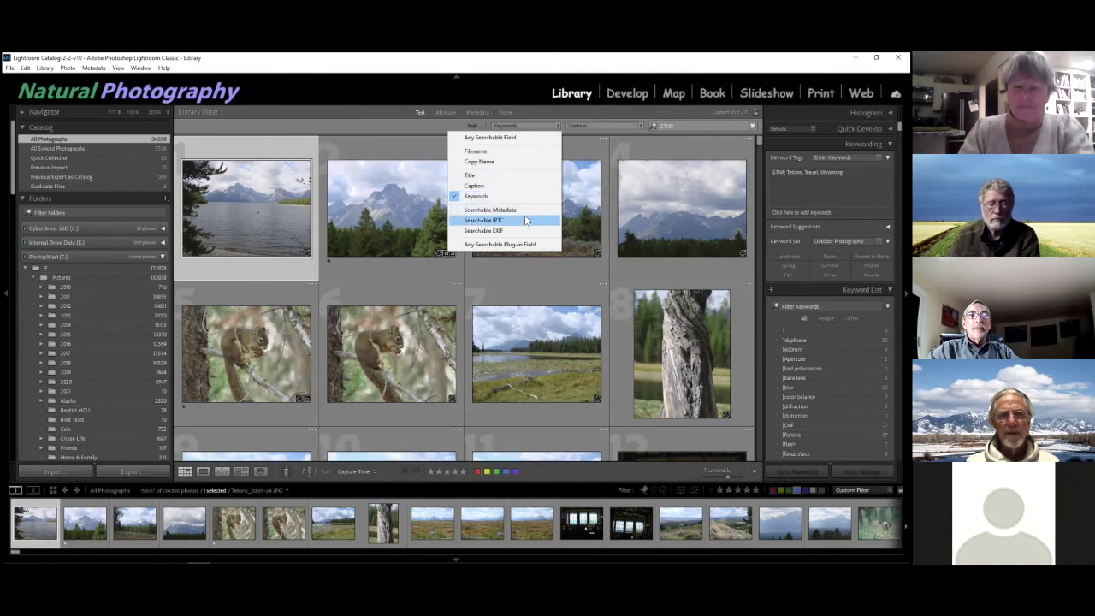
pyautogui.click(454, 113)
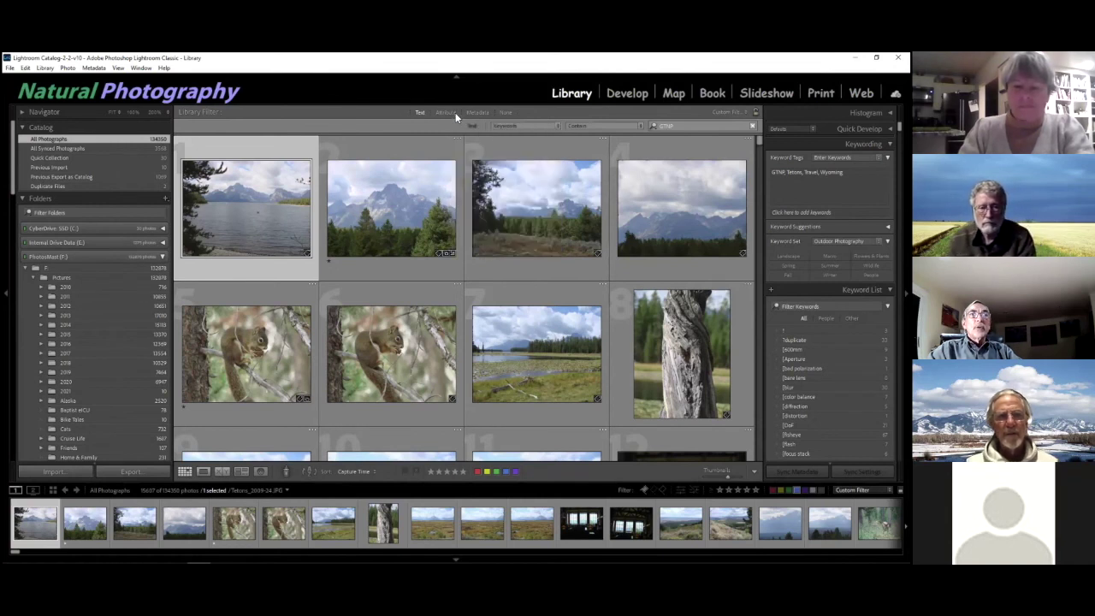
pyautogui.click(455, 112)
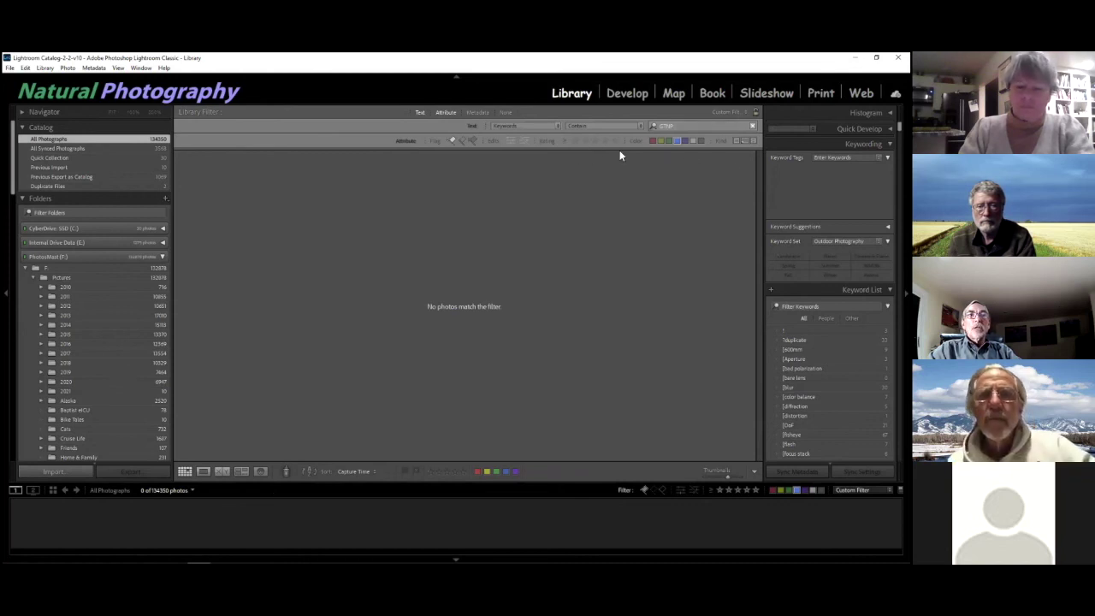
pyautogui.click(477, 112)
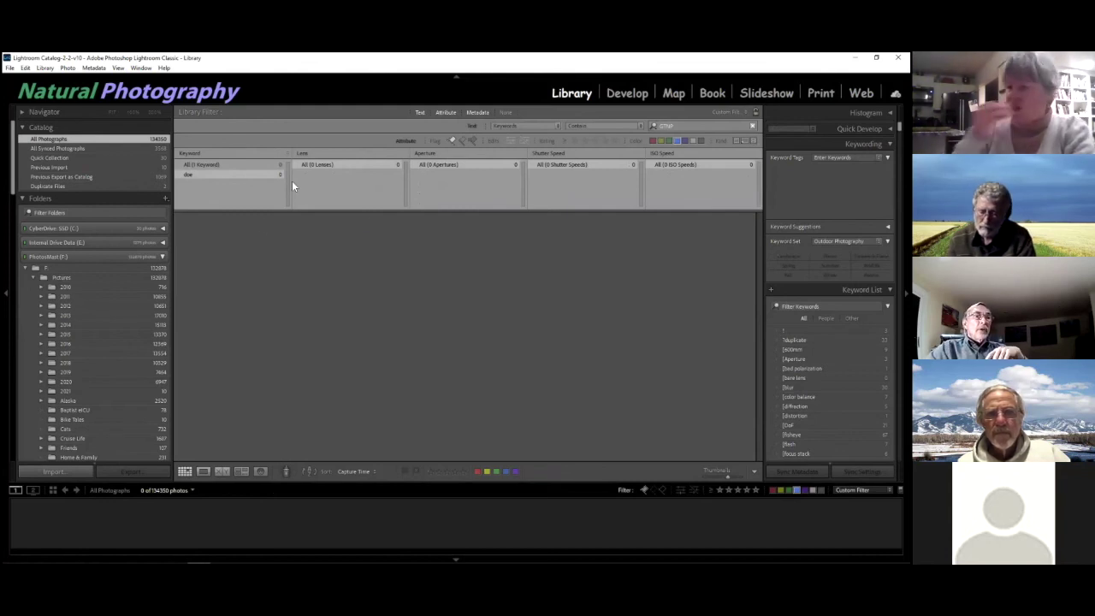
# - Turn off showing photos in subfolders and display the photos stored directly in the 2017 folder
pyautogui.scroll(-3, 77, 293)
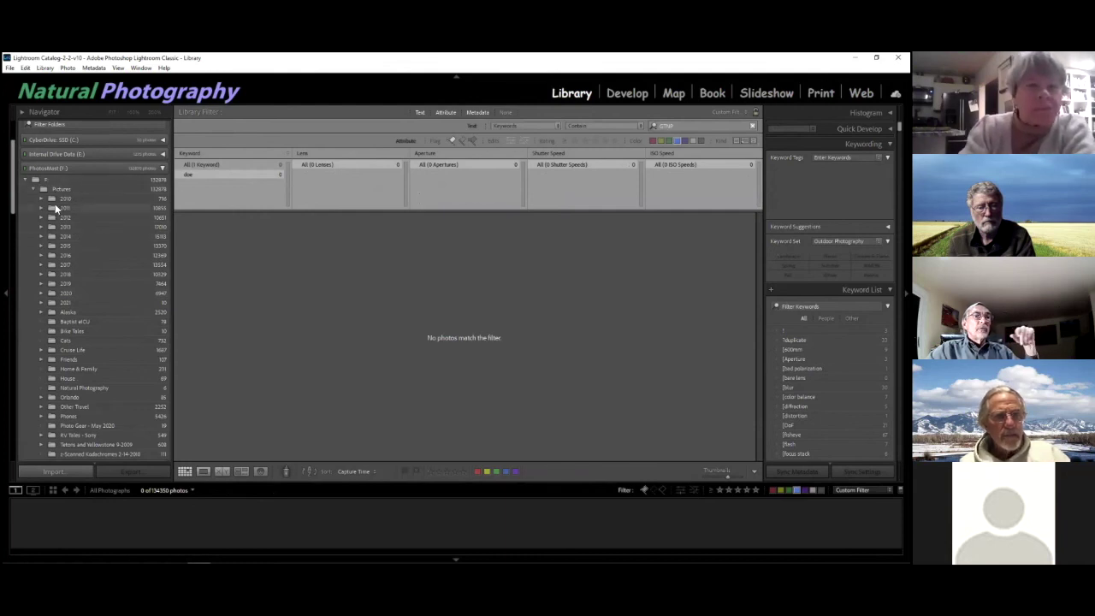
pyautogui.click(44, 68)
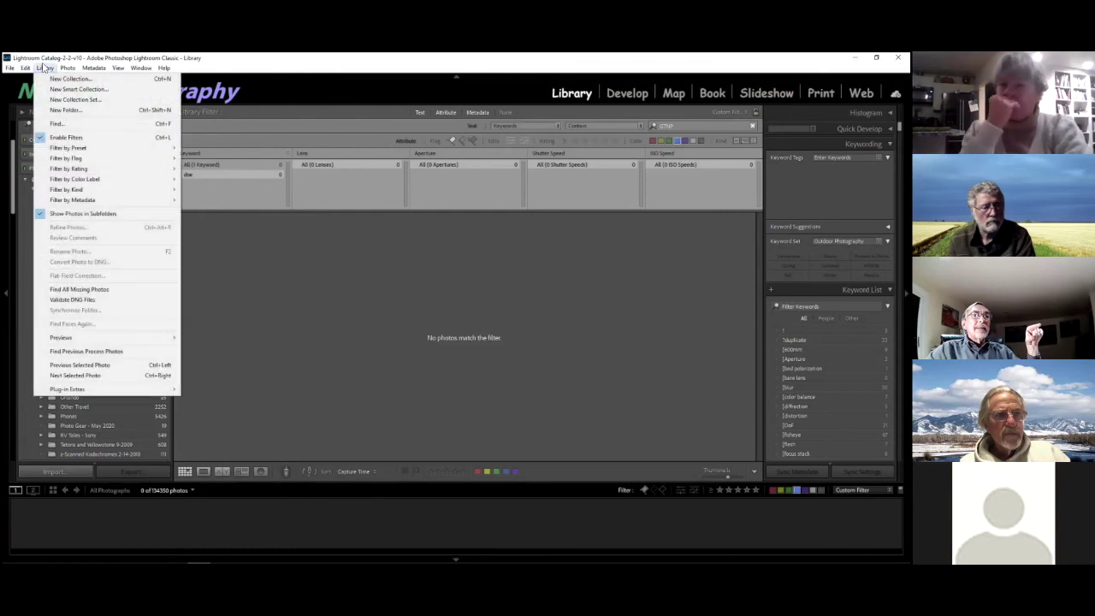
pyautogui.click(72, 214)
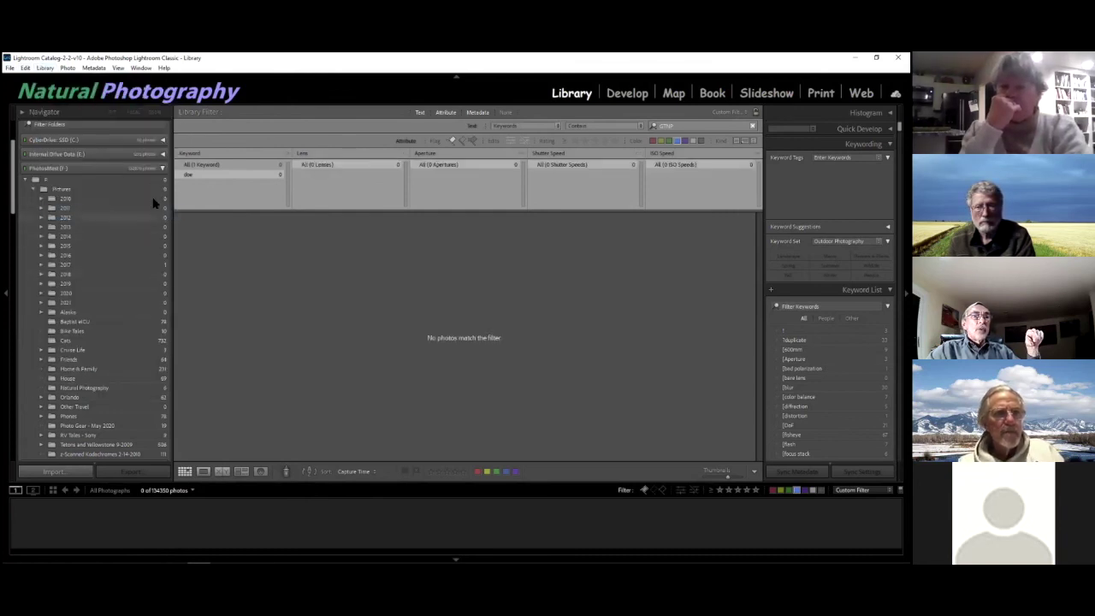
pyautogui.click(86, 266)
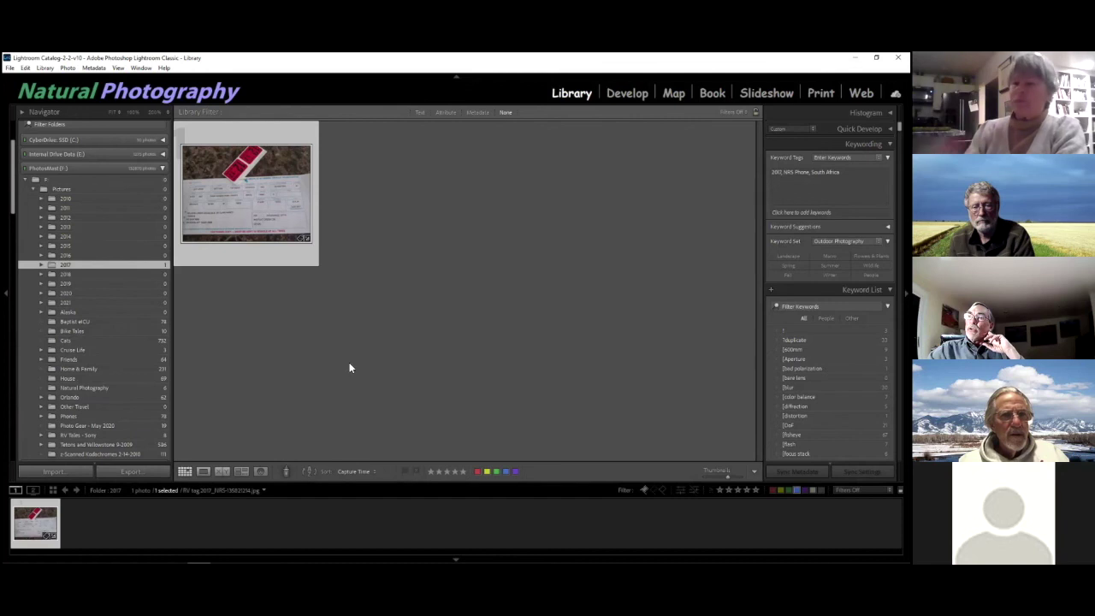
# - Restore the maximized window to its smaller size on the desktop
pyautogui.moveTo(350, 563)
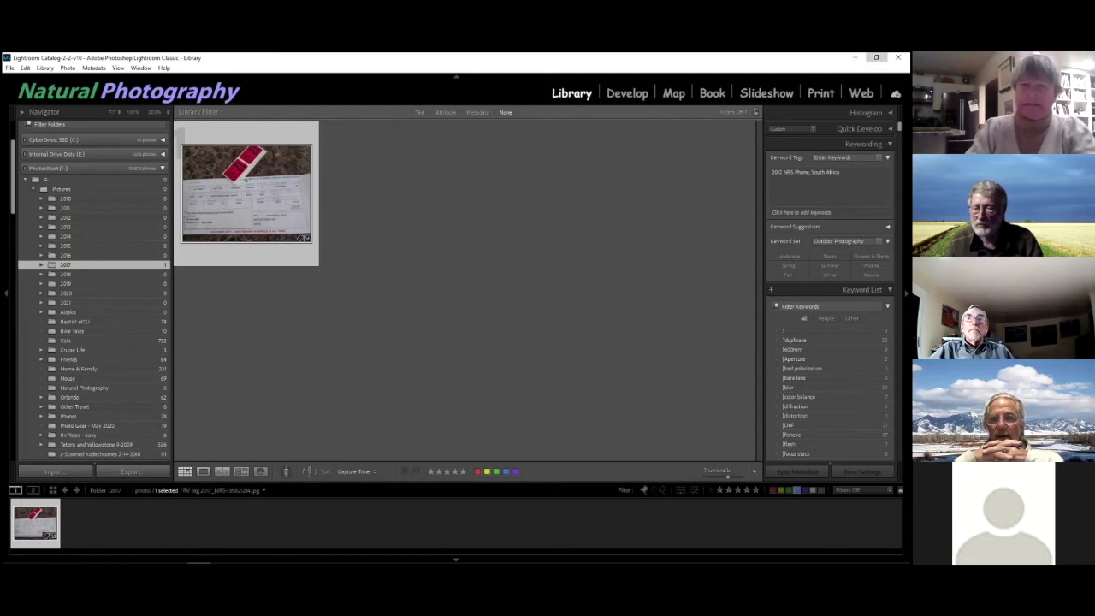
pyautogui.click(876, 57)
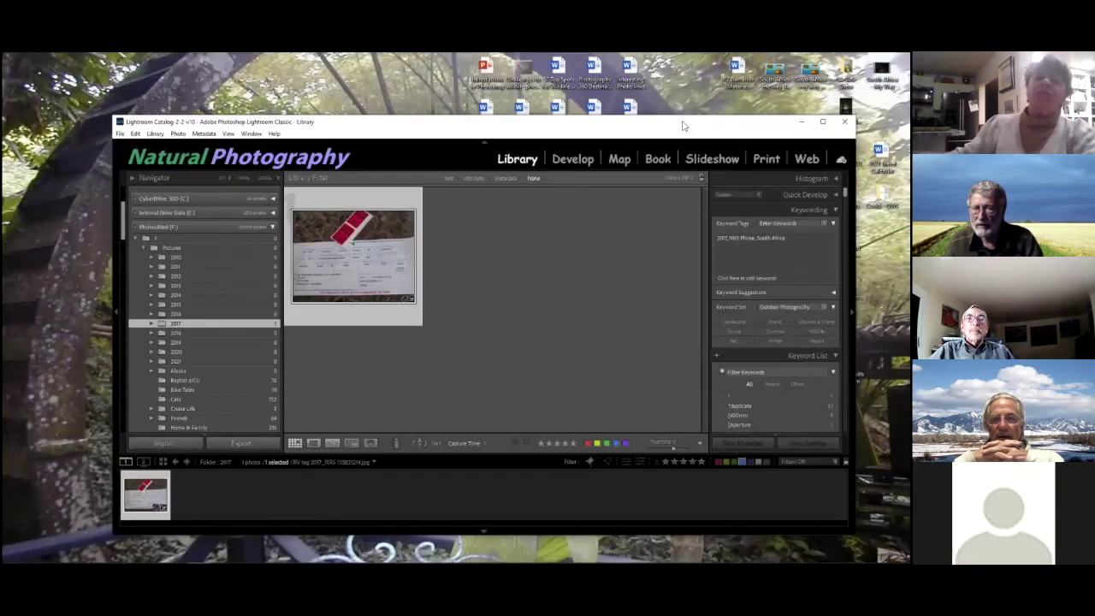